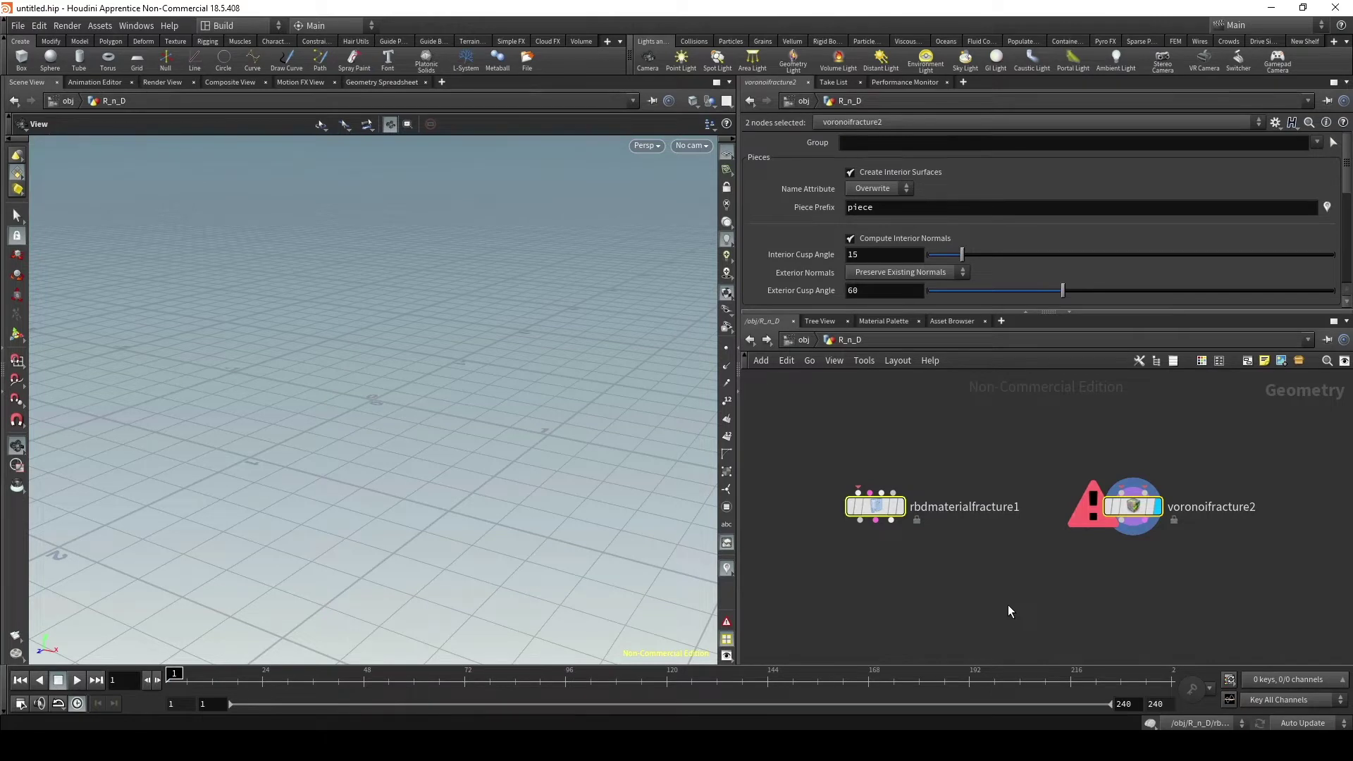
# - Inspect the parameters of rbdmaterialfracture1 and voronoifracture2 in turn
pyautogui.moveTo(814, 451); pyautogui.dragTo(1249, 589)
pyautogui.moveTo(900, 572); pyautogui.dragTo(914, 567, button='middle')
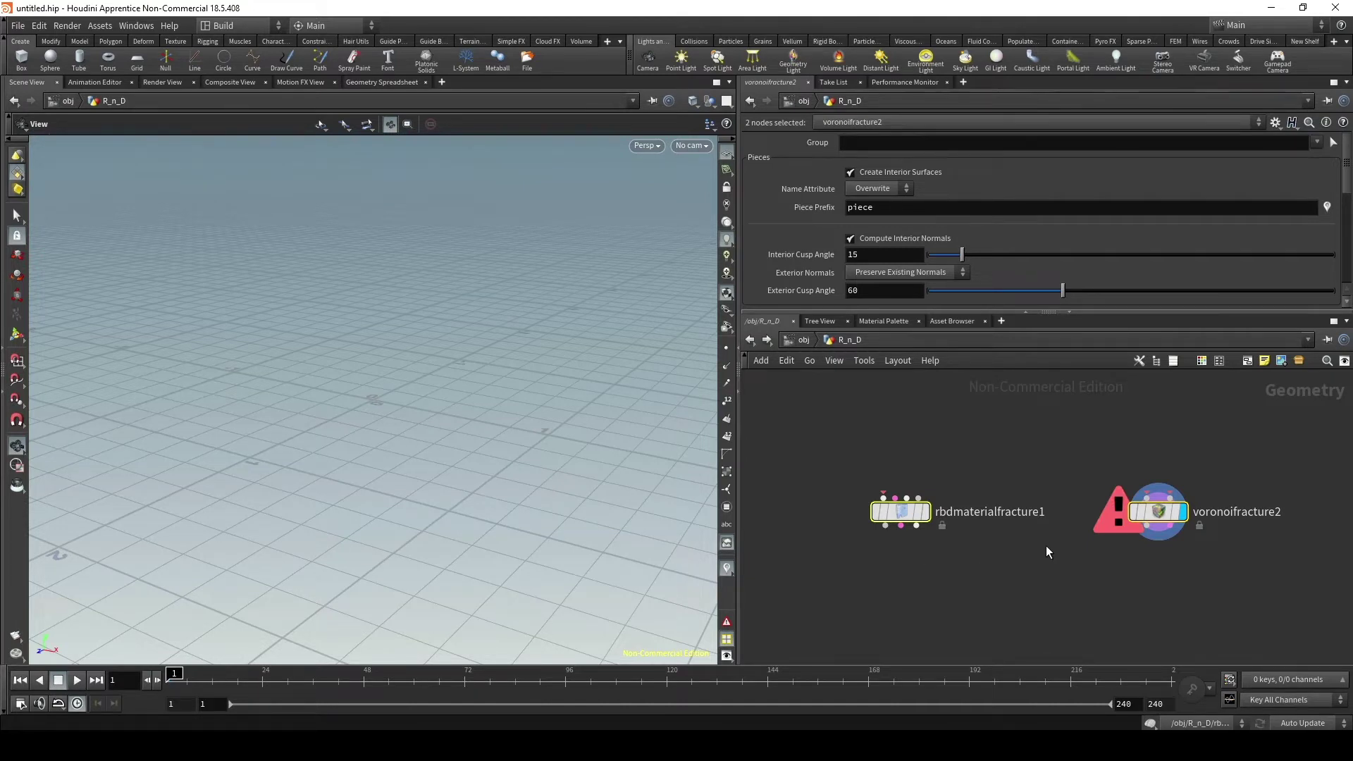
pyautogui.moveTo(1050, 568); pyautogui.dragTo(1032, 570, button='middle')
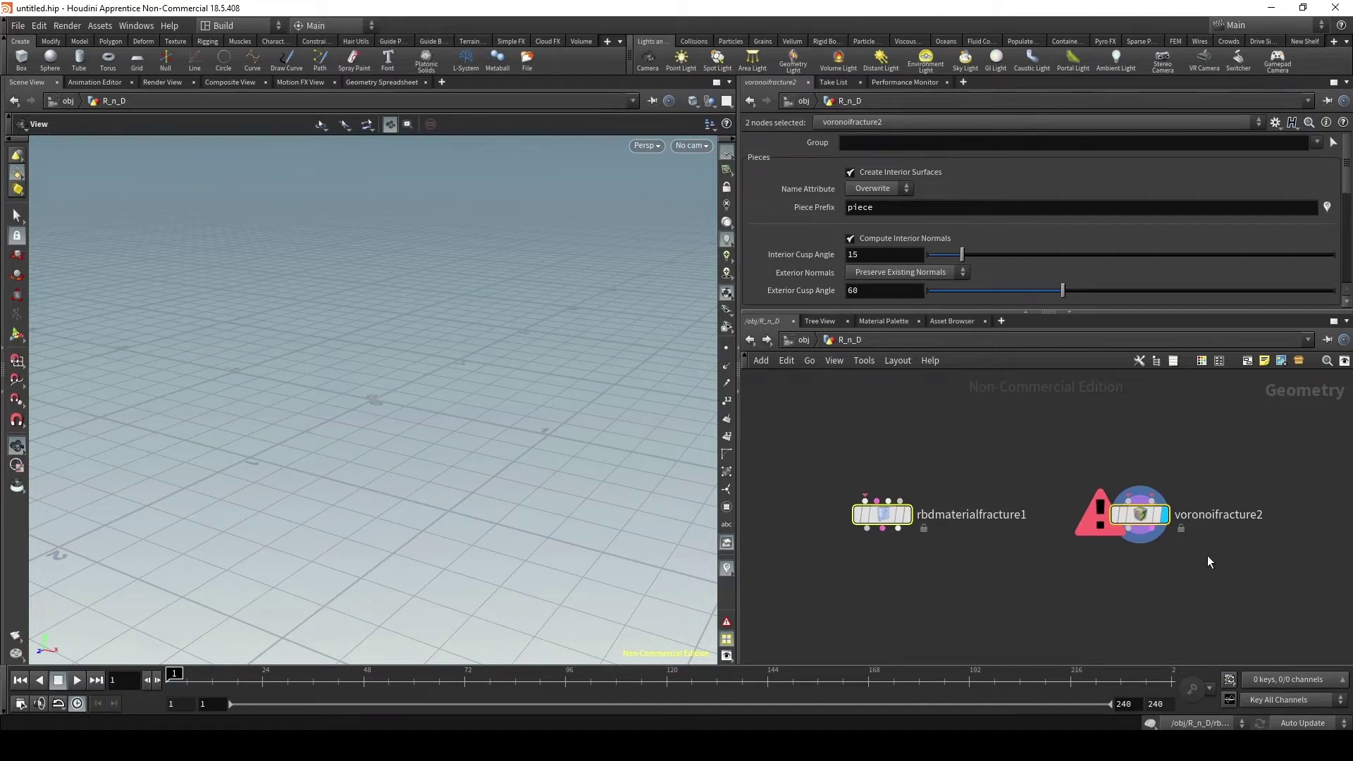
pyautogui.moveTo(1170, 554); pyautogui.dragTo(836, 469)
pyautogui.moveTo(828, 486); pyautogui.dragTo(936, 551)
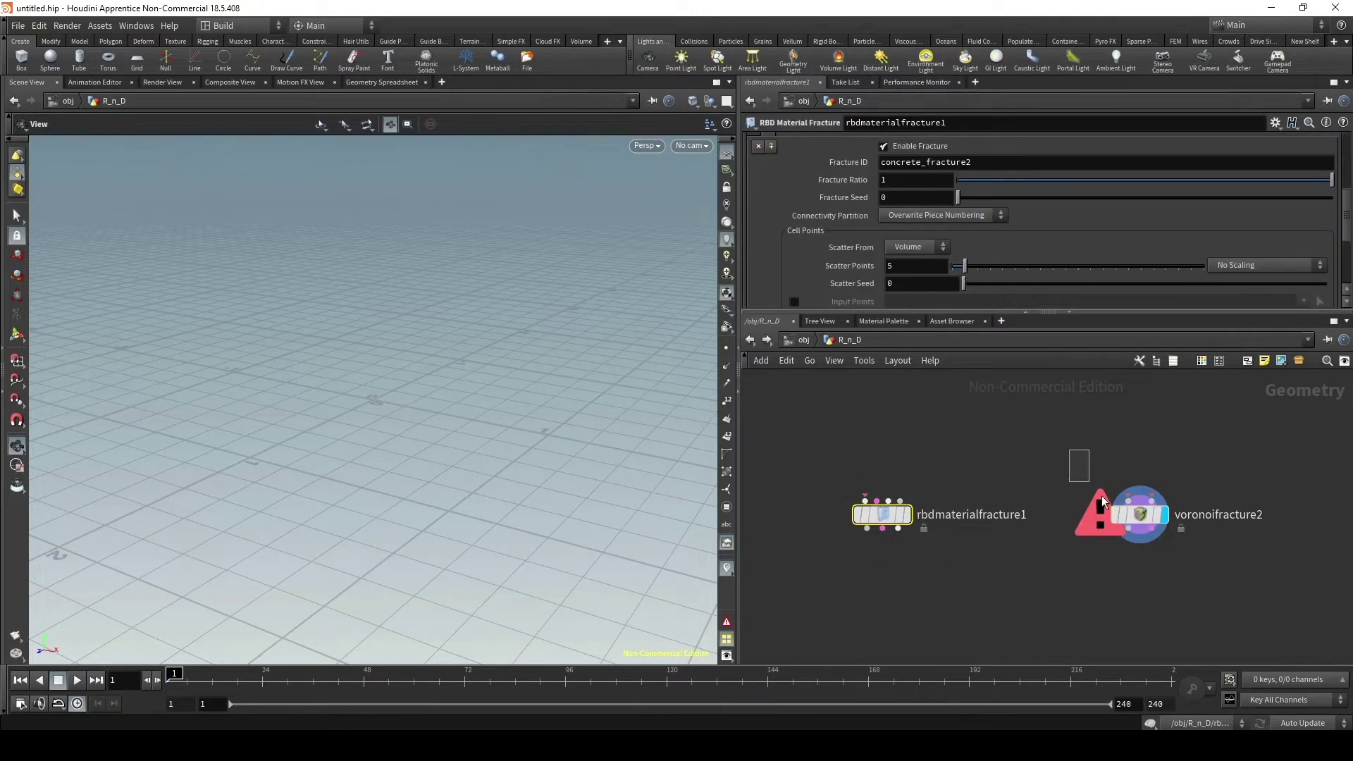
pyautogui.moveTo(1102, 496); pyautogui.dragTo(1177, 570)
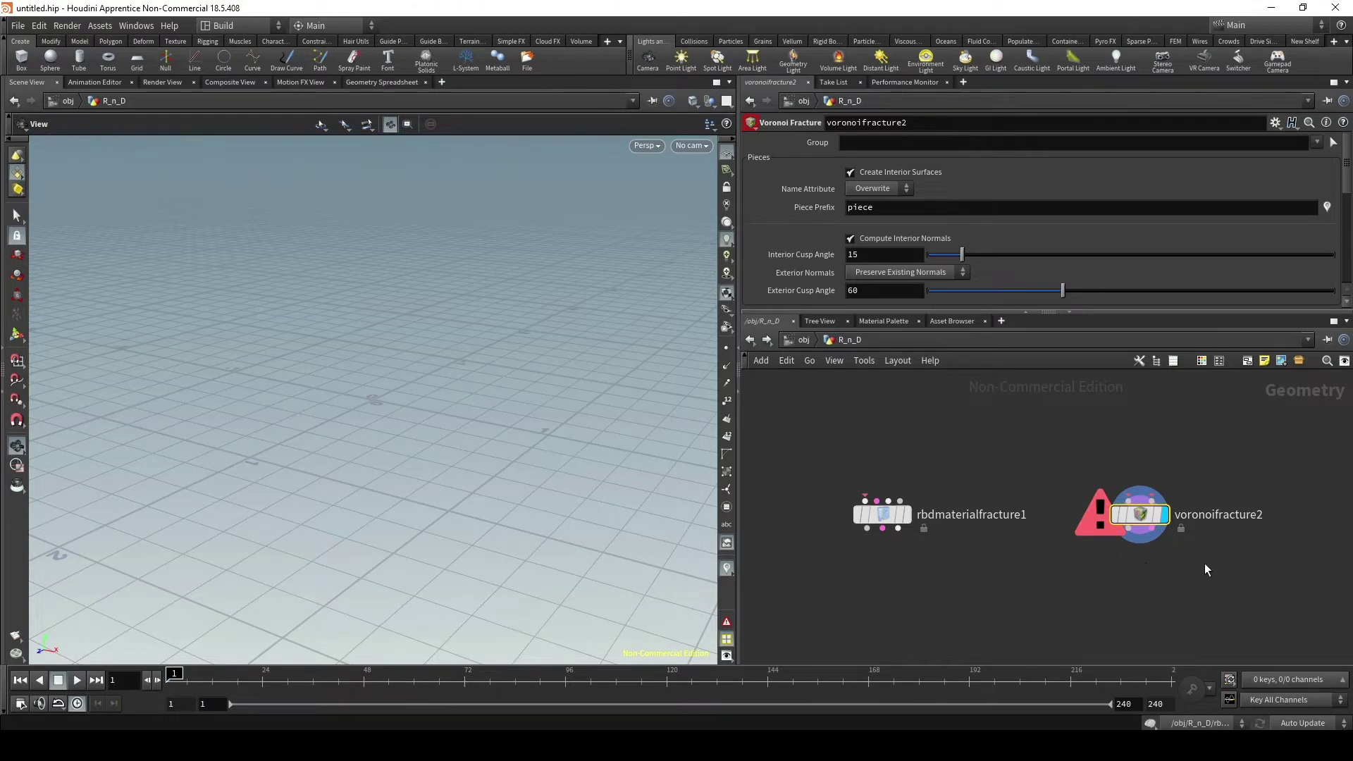
pyautogui.moveTo(1190, 557); pyautogui.dragTo(1091, 559)
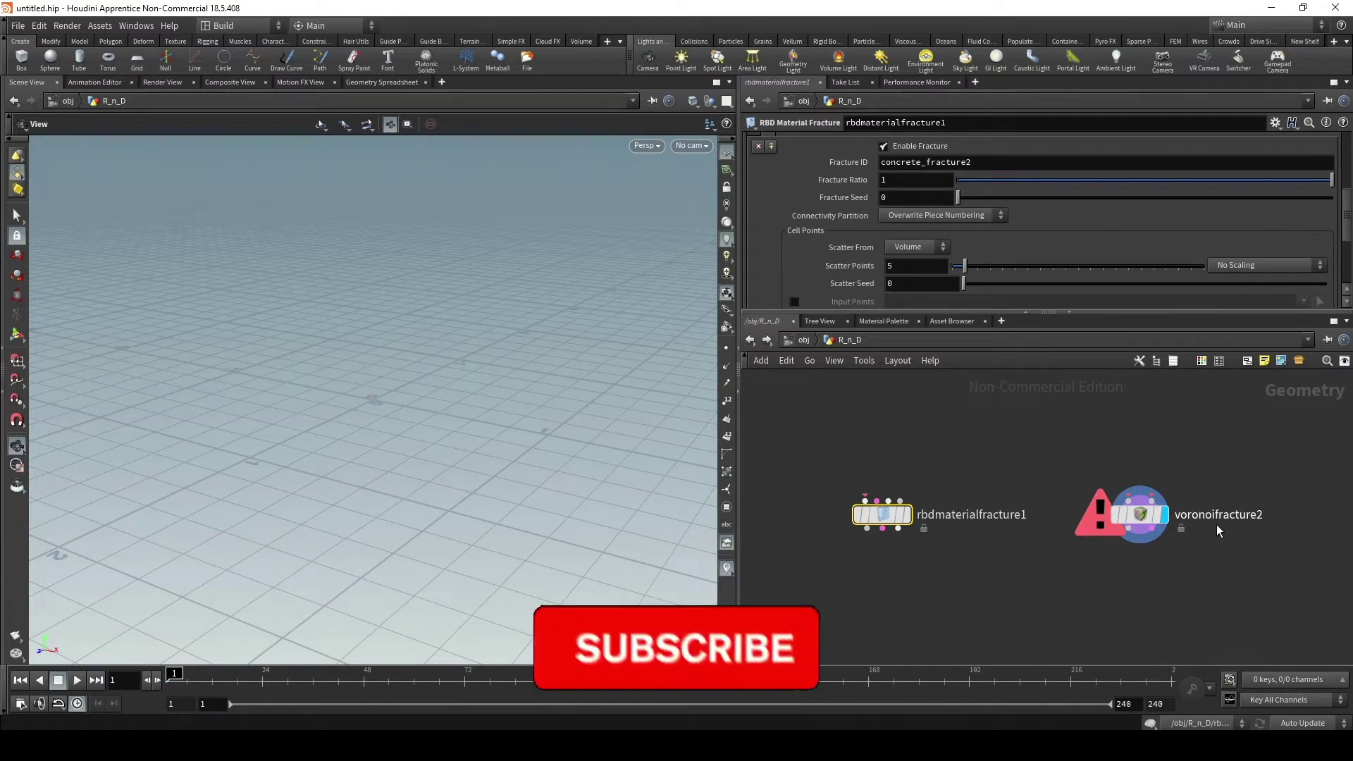
pyautogui.click(1140, 514)
# - Preview the old rbdbulletsolver1 shattering simulation, then reset to frame 1
pyautogui.scroll(-3, 1163, 564)
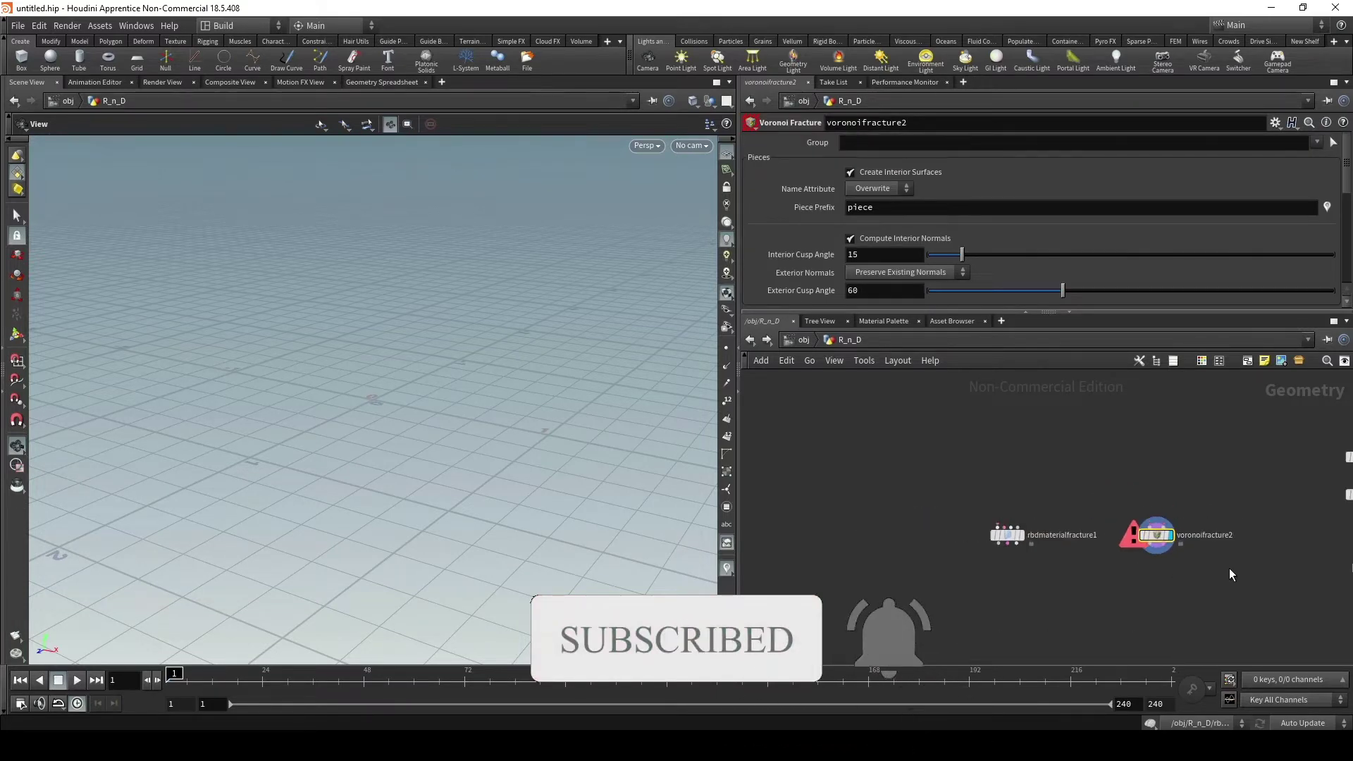
pyautogui.moveTo(1229, 568); pyautogui.dragTo(1013, 543, button='middle')
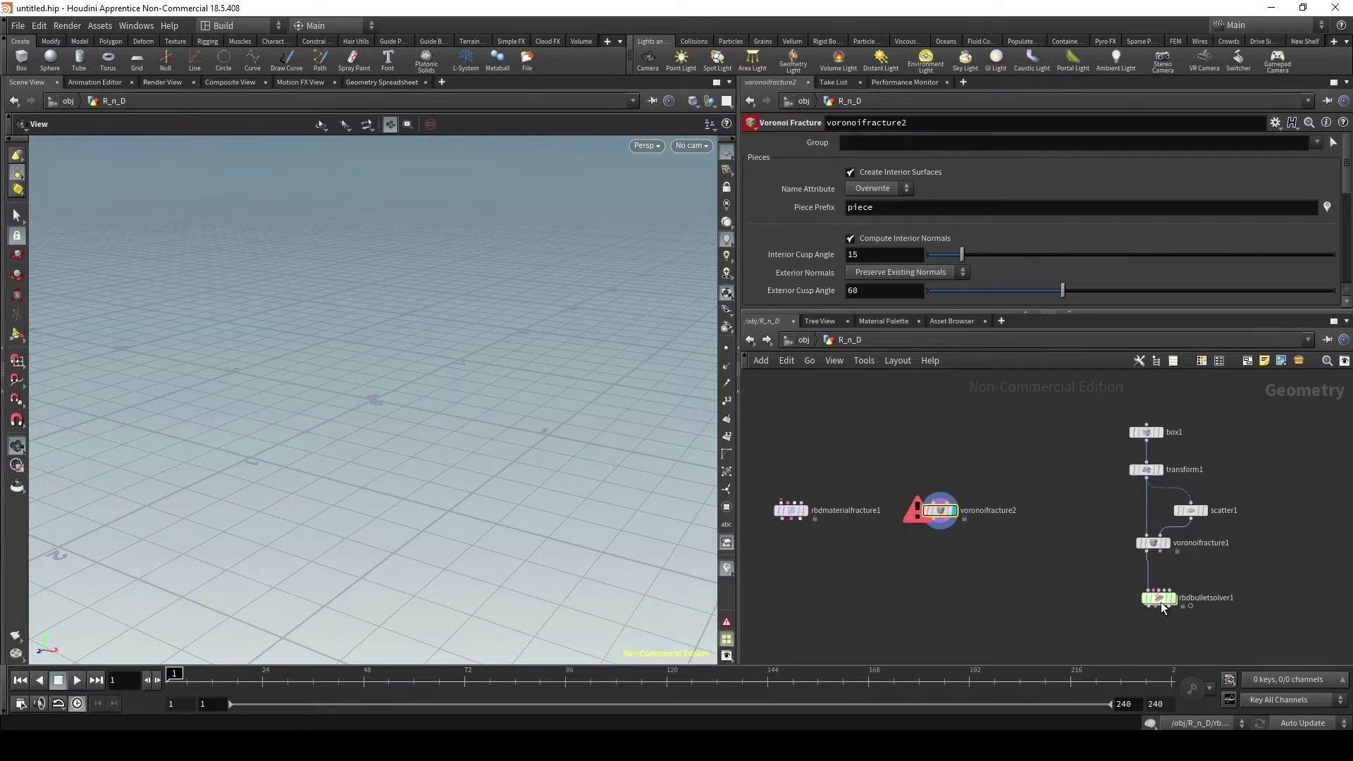
pyautogui.click(1170, 599)
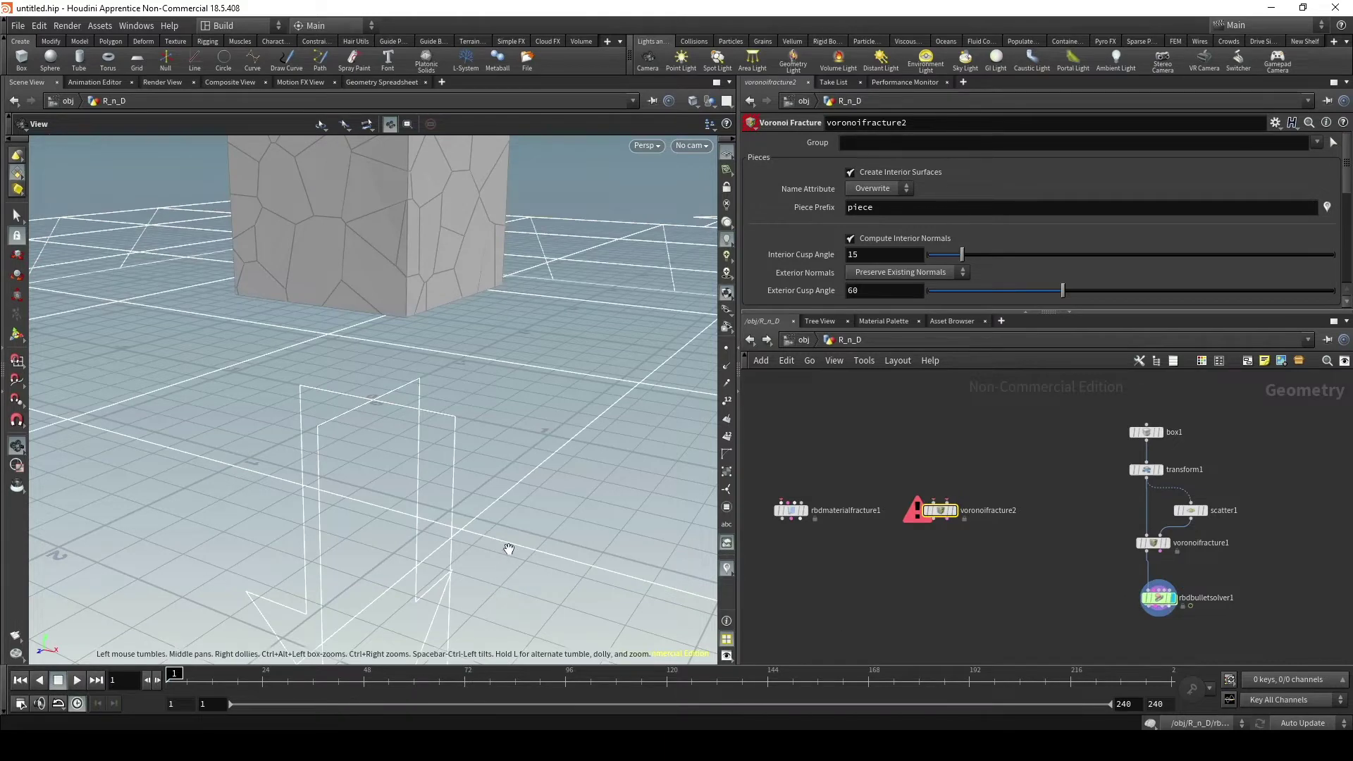
pyautogui.scroll(-5, 458, 553)
pyautogui.moveTo(210, 687); pyautogui.dragTo(612, 684)
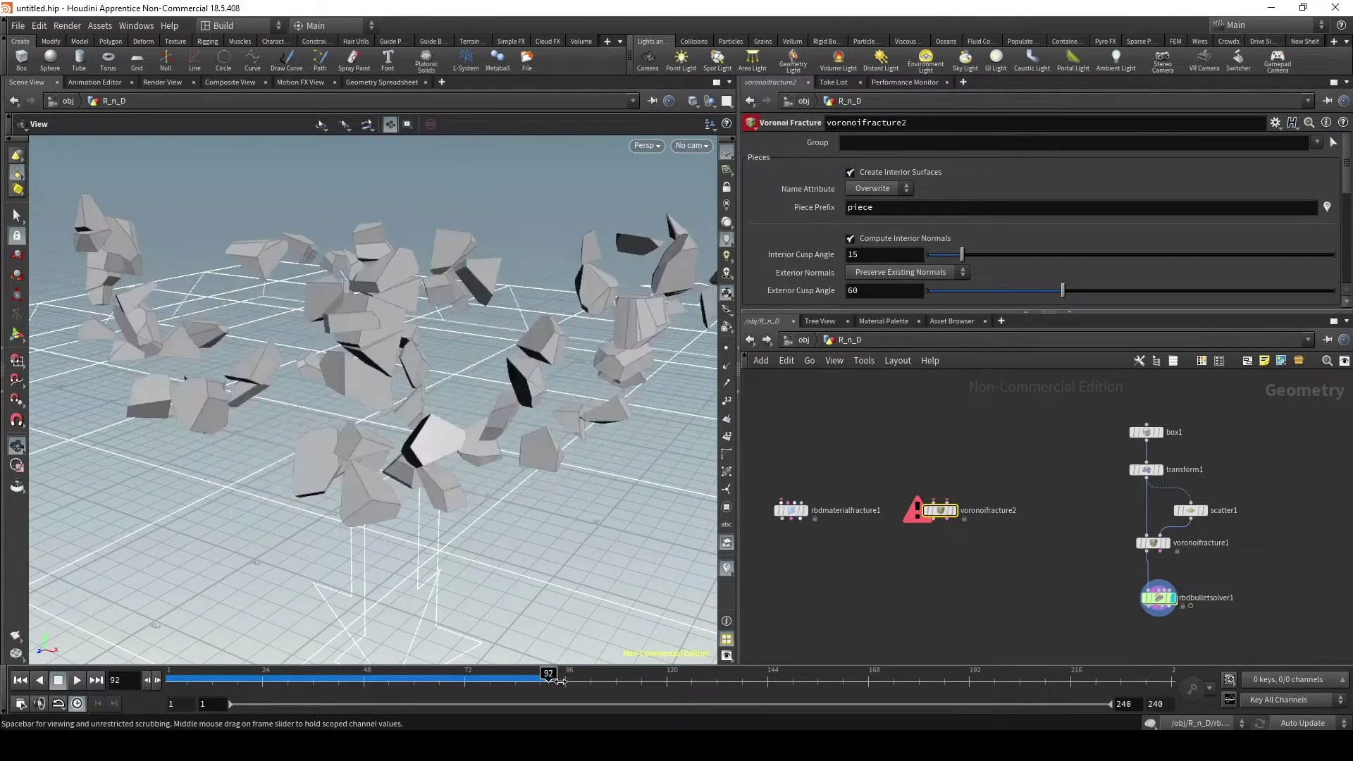
pyautogui.click(19, 680)
# - Delete the old five-node box-to-rbdbulletsolver1 chain
pyautogui.moveTo(1234, 637); pyautogui.dragTo(1071, 378)
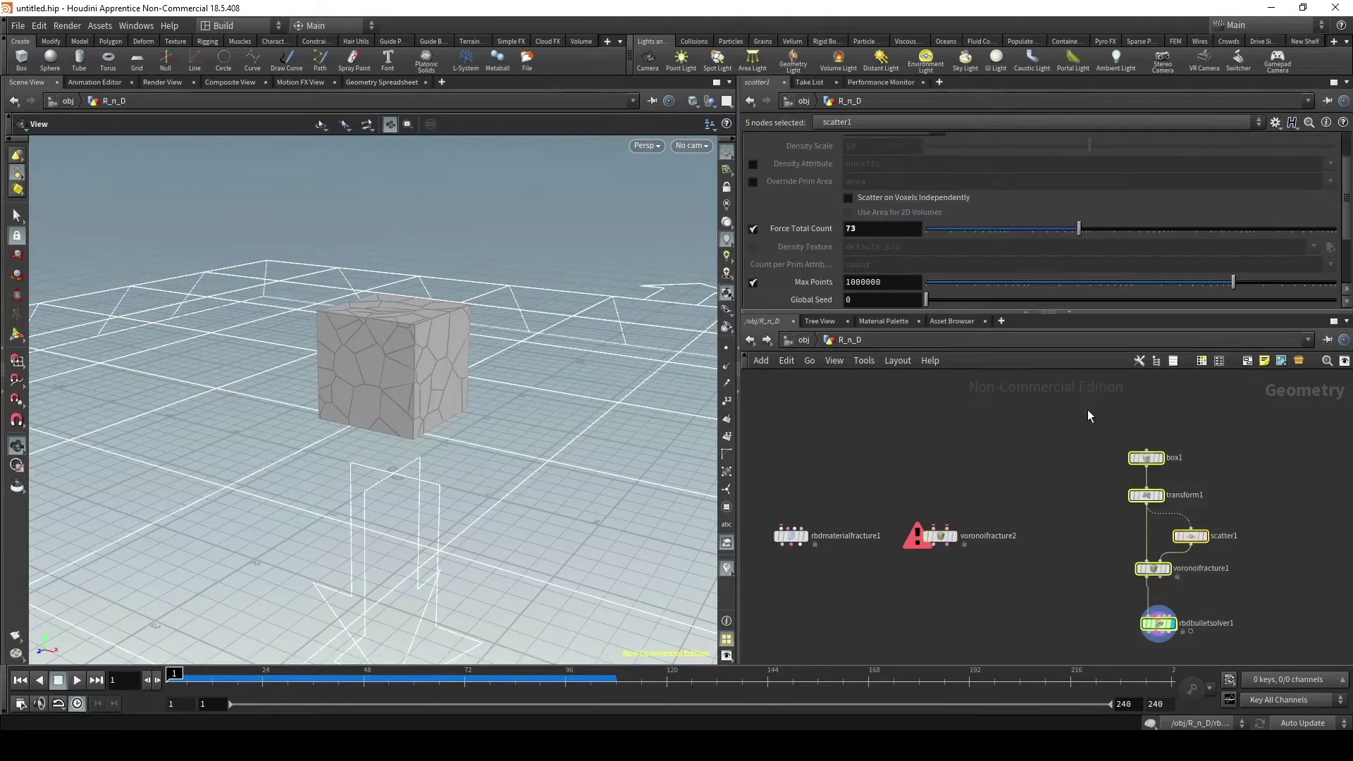
pyautogui.press('Delete')
pyautogui.scroll(2, 1019, 557)
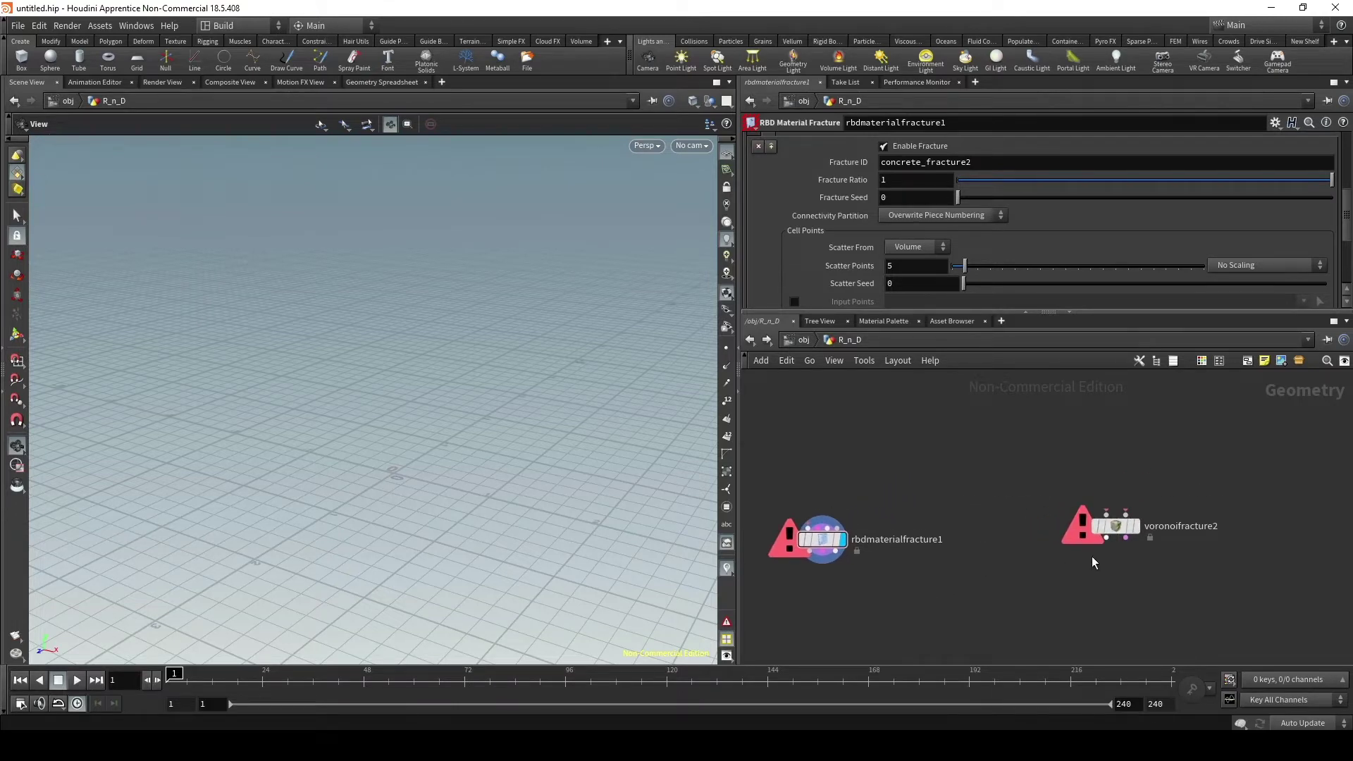
# - Add a Box node and a Scatter node above voronoifracture2
pyautogui.scroll(2, 1072, 507)
pyautogui.press('Tab')
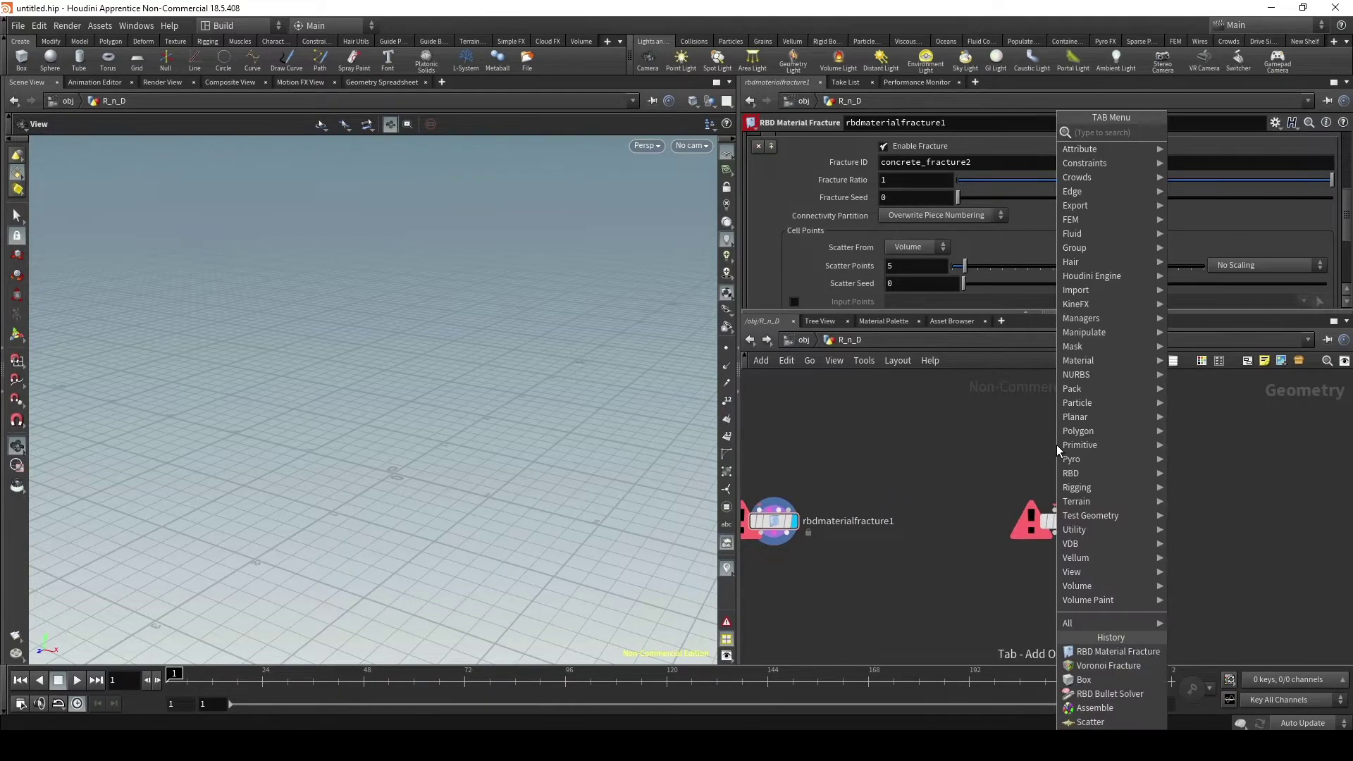
pyautogui.write('box')
pyautogui.press('Return')
pyautogui.click(1060, 424)
pyautogui.press('Tab')
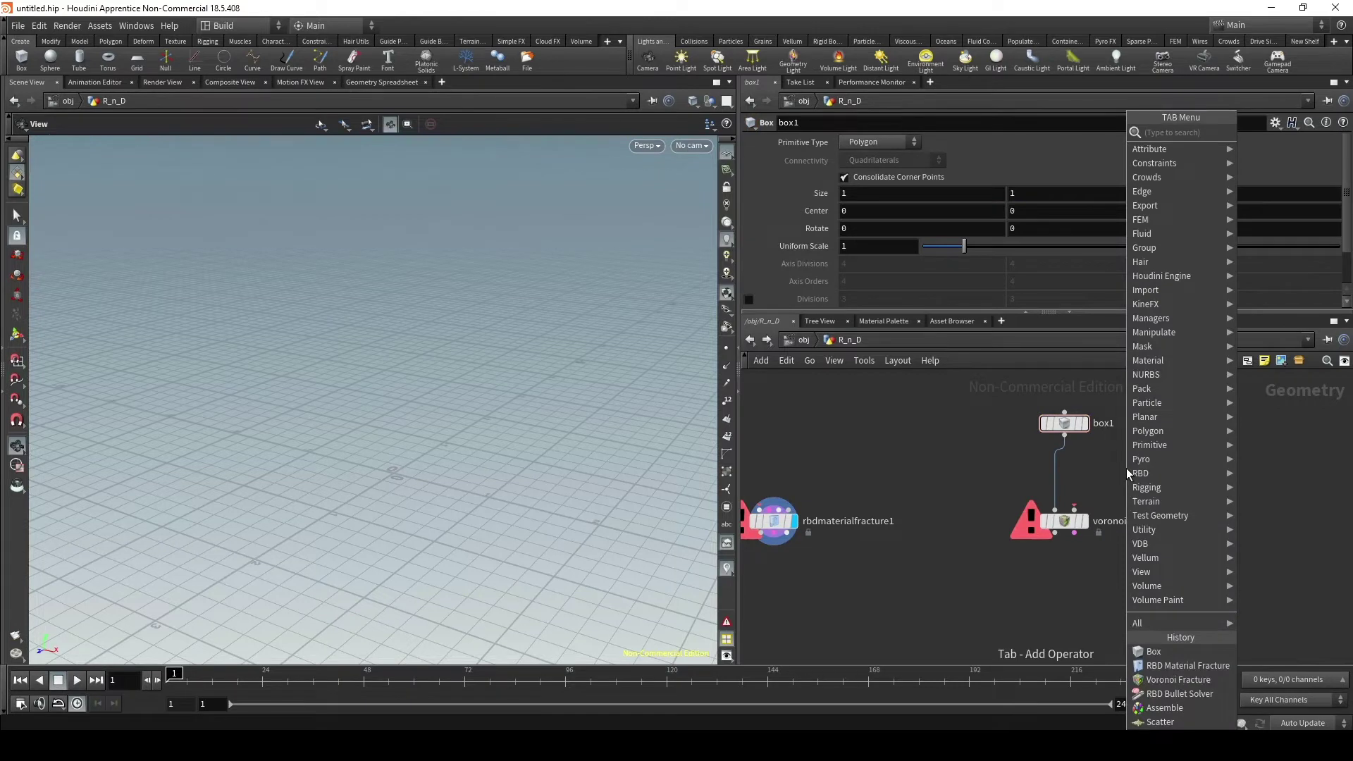
pyautogui.write('scatter')
pyautogui.press('Return')
pyautogui.click(1139, 461)
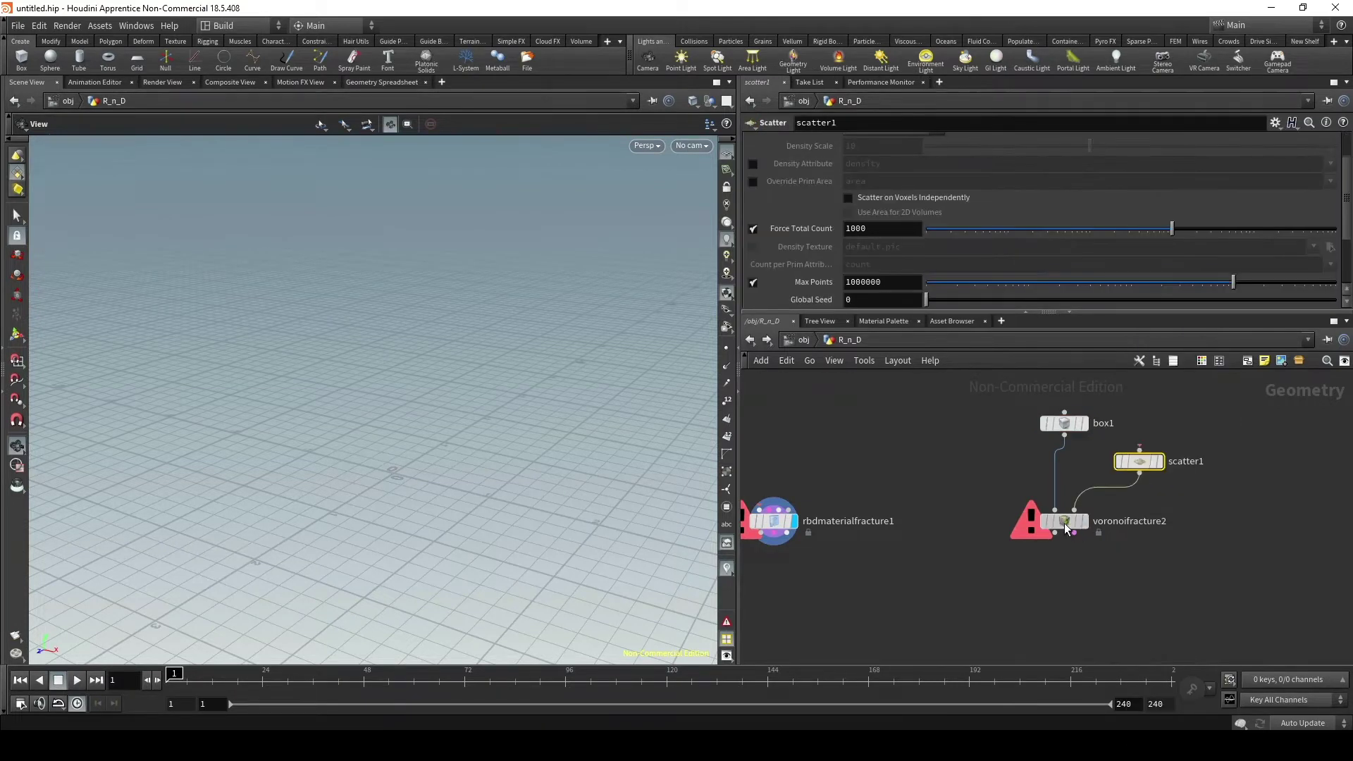
# - Wire box1 into scatter1, scatter1 into voronoifracture2's second input, and set Force Total Count to 17
pyautogui.moveTo(1064, 526); pyautogui.dragTo(1071, 533)
pyautogui.moveTo(1139, 461); pyautogui.dragTo(1149, 478)
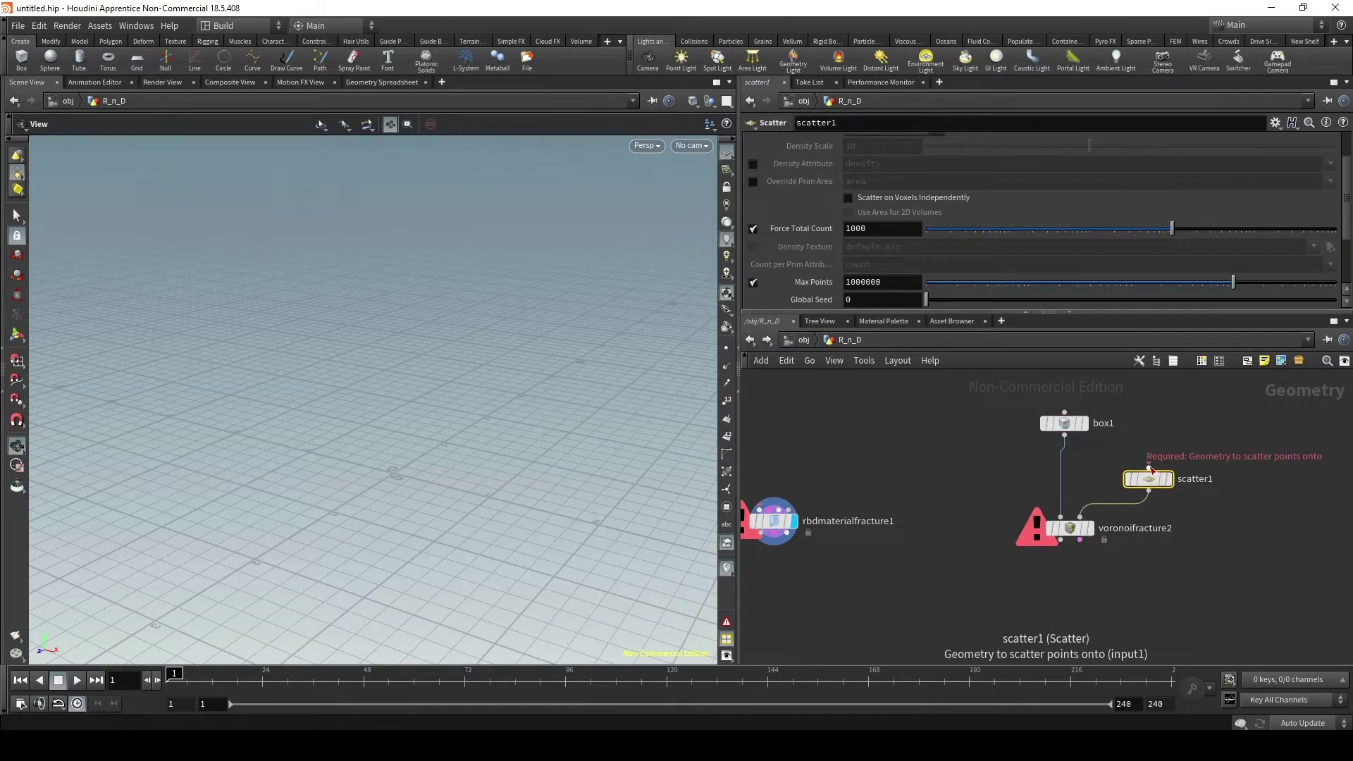
pyautogui.moveTo(1064, 437); pyautogui.dragTo(1149, 466)
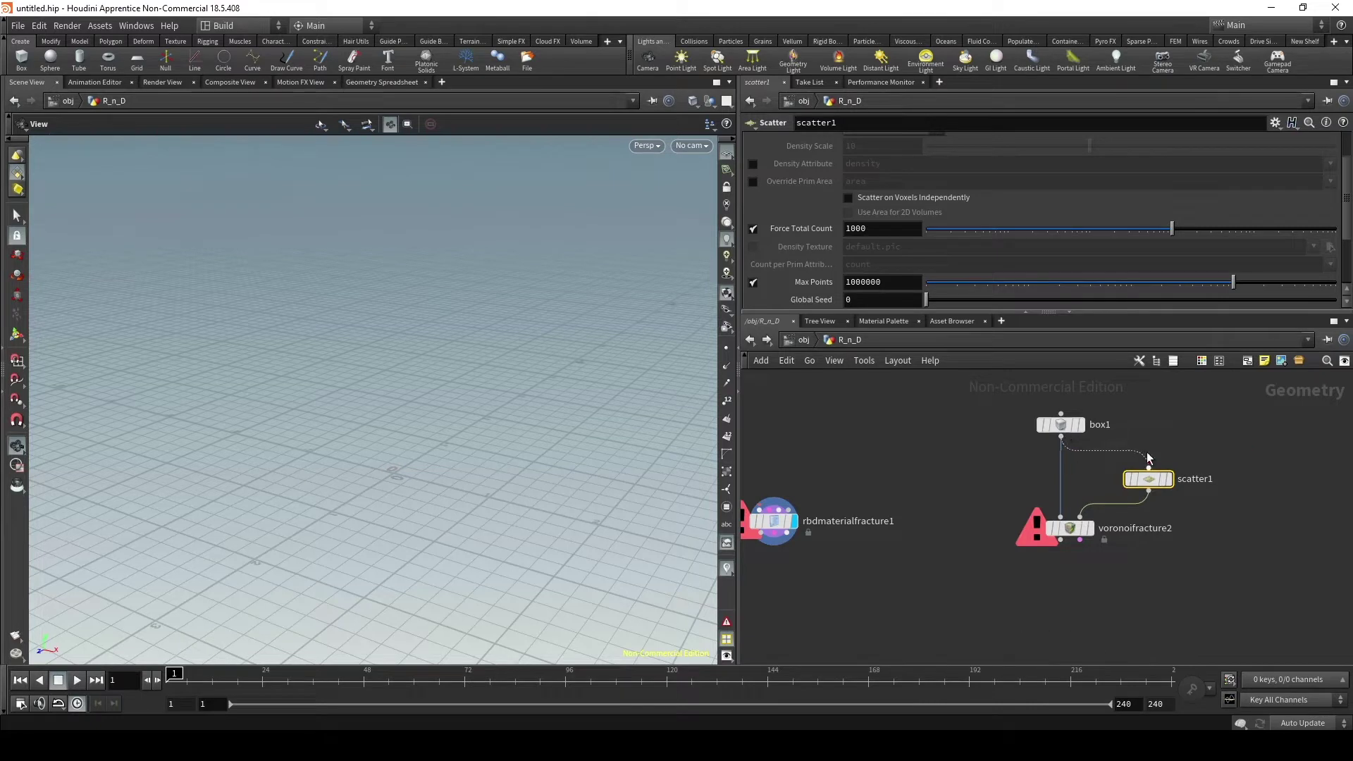
pyautogui.moveTo(1172, 230); pyautogui.dragTo(1029, 233)
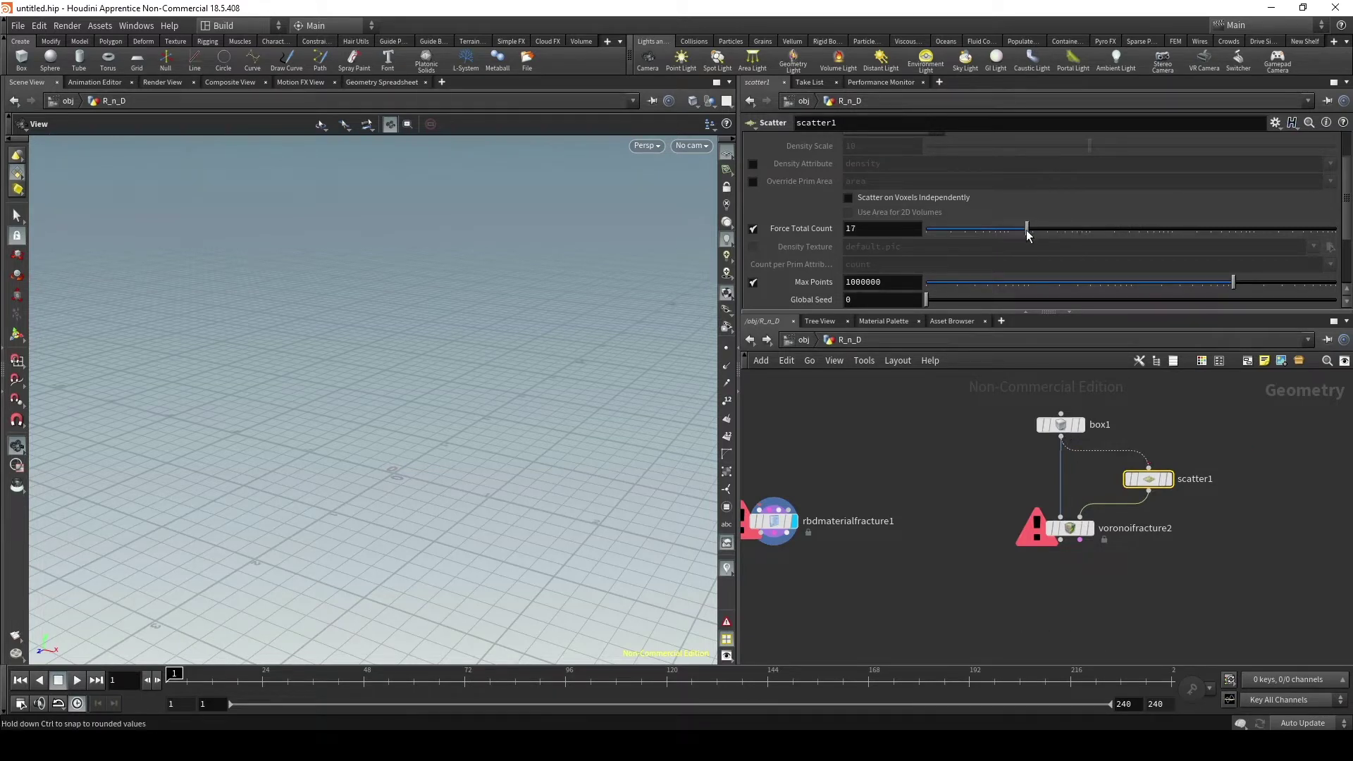
# - Display voronoifracture2 and set box1's Center Y to 0.5
pyautogui.click(1092, 534)
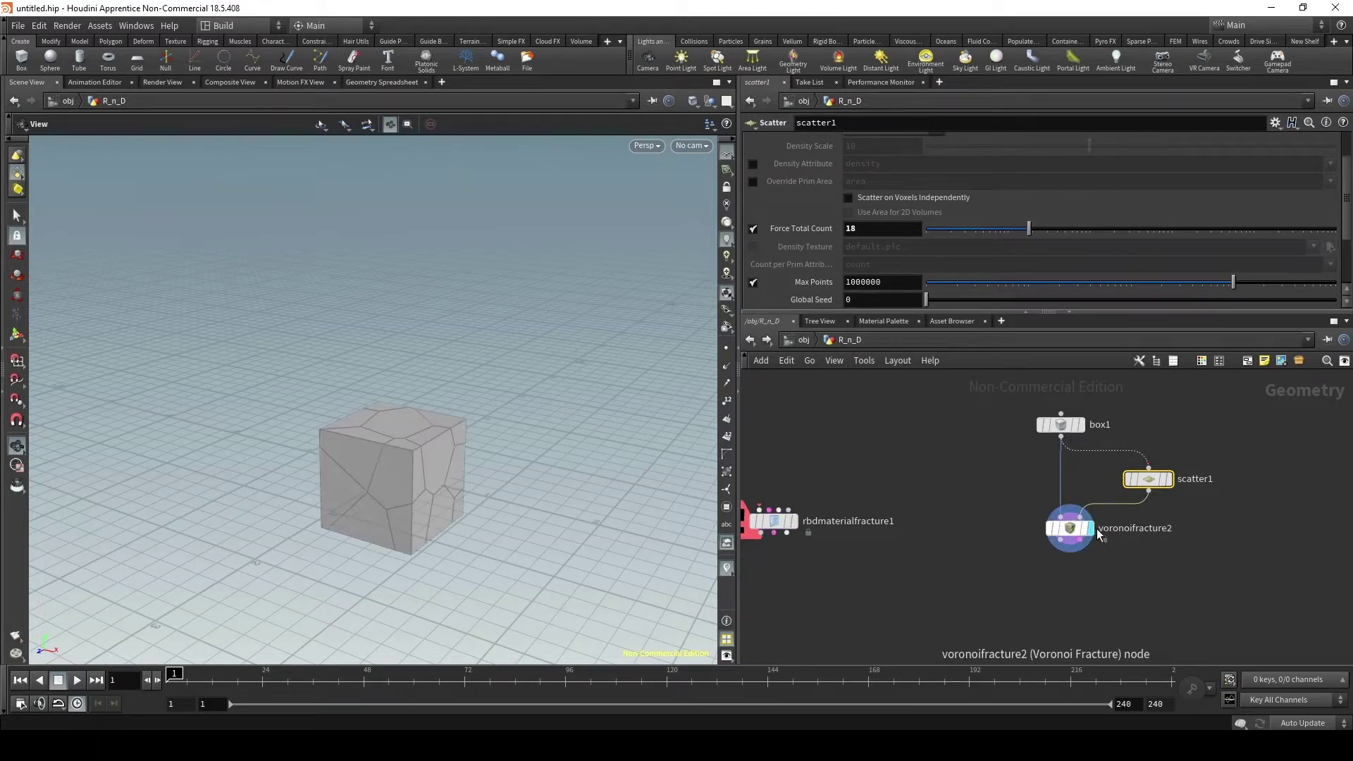
pyautogui.moveTo(393, 454)
pyautogui.mouseDown()
pyautogui.moveTo(458, 469)
pyautogui.moveTo(472, 423)
pyautogui.moveTo(447, 449)
pyautogui.moveTo(393, 444)
pyautogui.mouseUp()
pyautogui.click(1061, 424)
pyautogui.write('0.5')
pyautogui.press('Return')
pyautogui.moveTo(393, 444); pyautogui.dragTo(483, 458, button='right')
pyautogui.moveTo(483, 459); pyautogui.dragTo(402, 453)
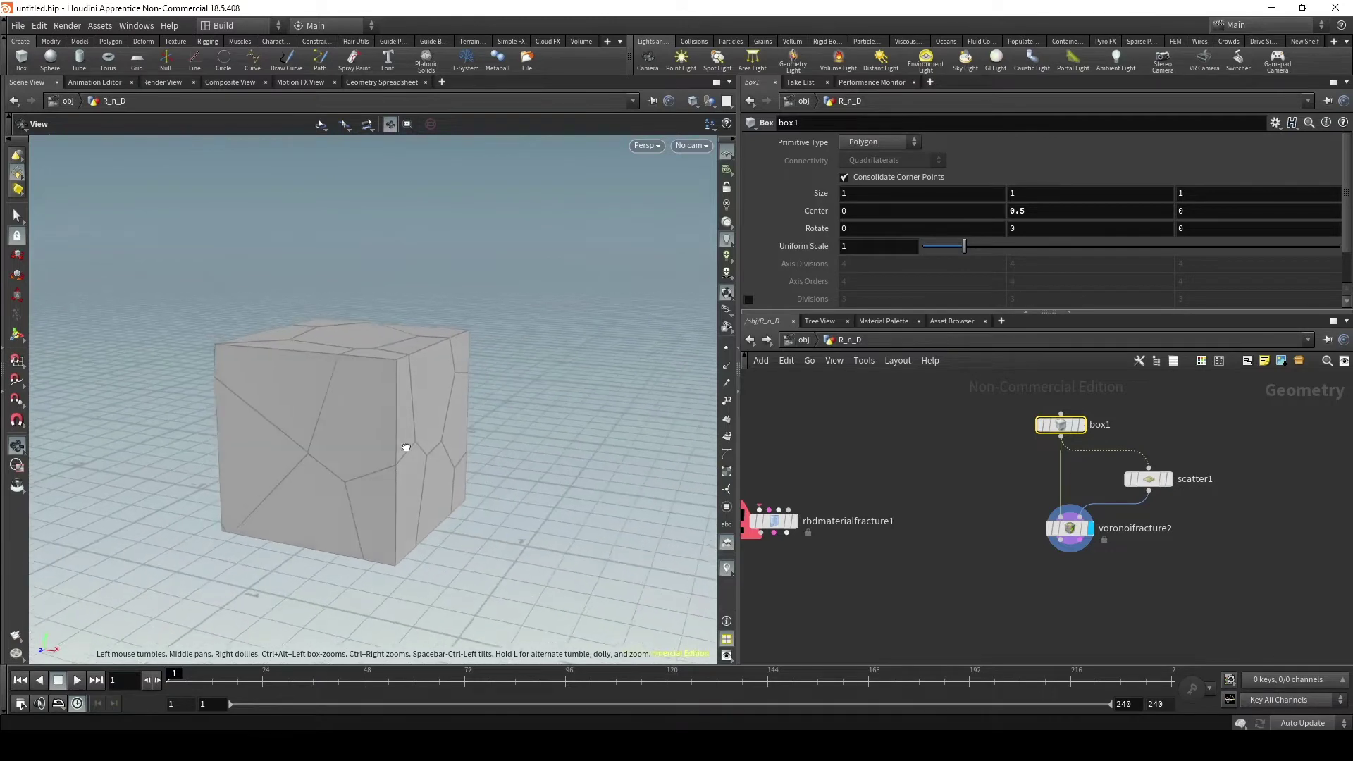
# - Try different scatter1 Force Total Counts, settle on 29, and test playback
pyautogui.click(1149, 479)
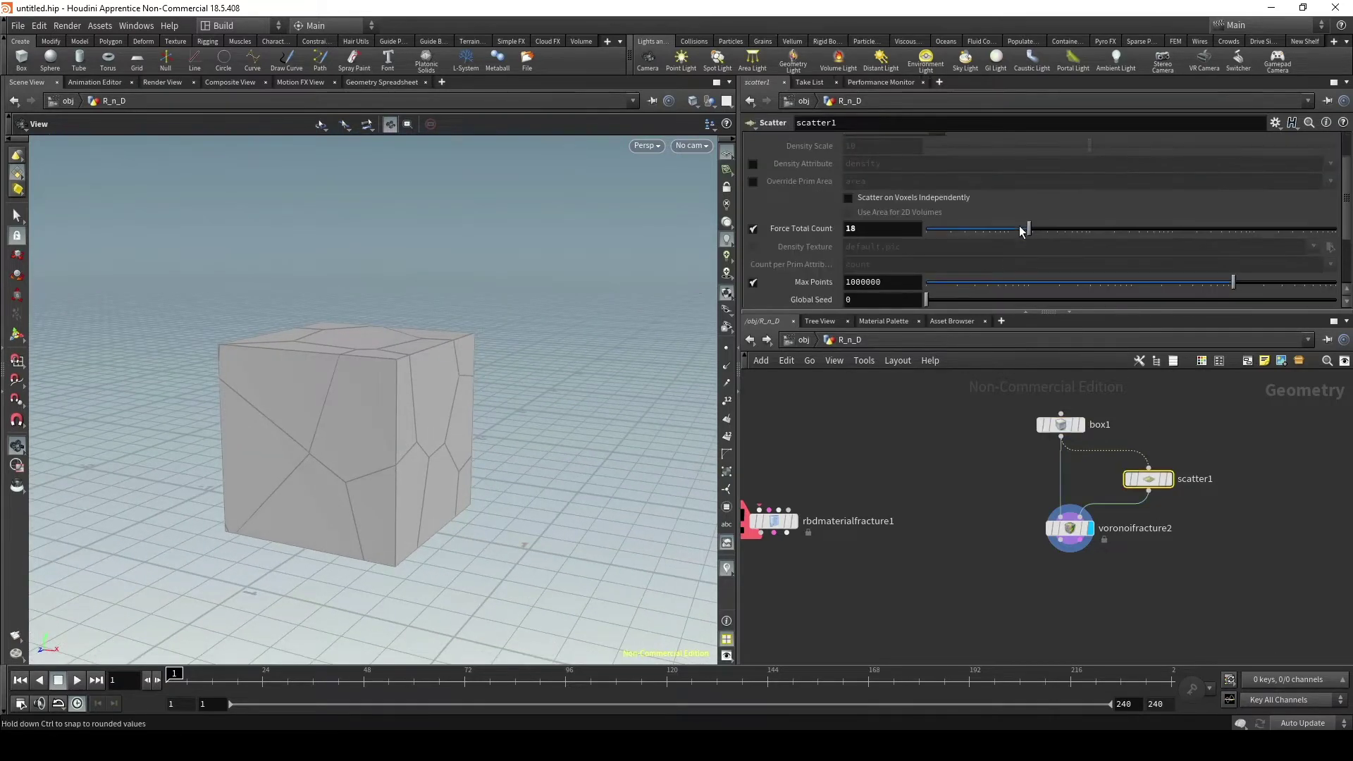
pyautogui.moveTo(1015, 228)
pyautogui.mouseDown()
pyautogui.moveTo(929, 236)
pyautogui.moveTo(1051, 243)
pyautogui.mouseUp()
pyautogui.moveTo(438, 348)
pyautogui.mouseDown()
pyautogui.moveTo(378, 417)
pyautogui.moveTo(346, 387)
pyautogui.moveTo(447, 408)
pyautogui.moveTo(494, 444)
pyautogui.mouseUp()
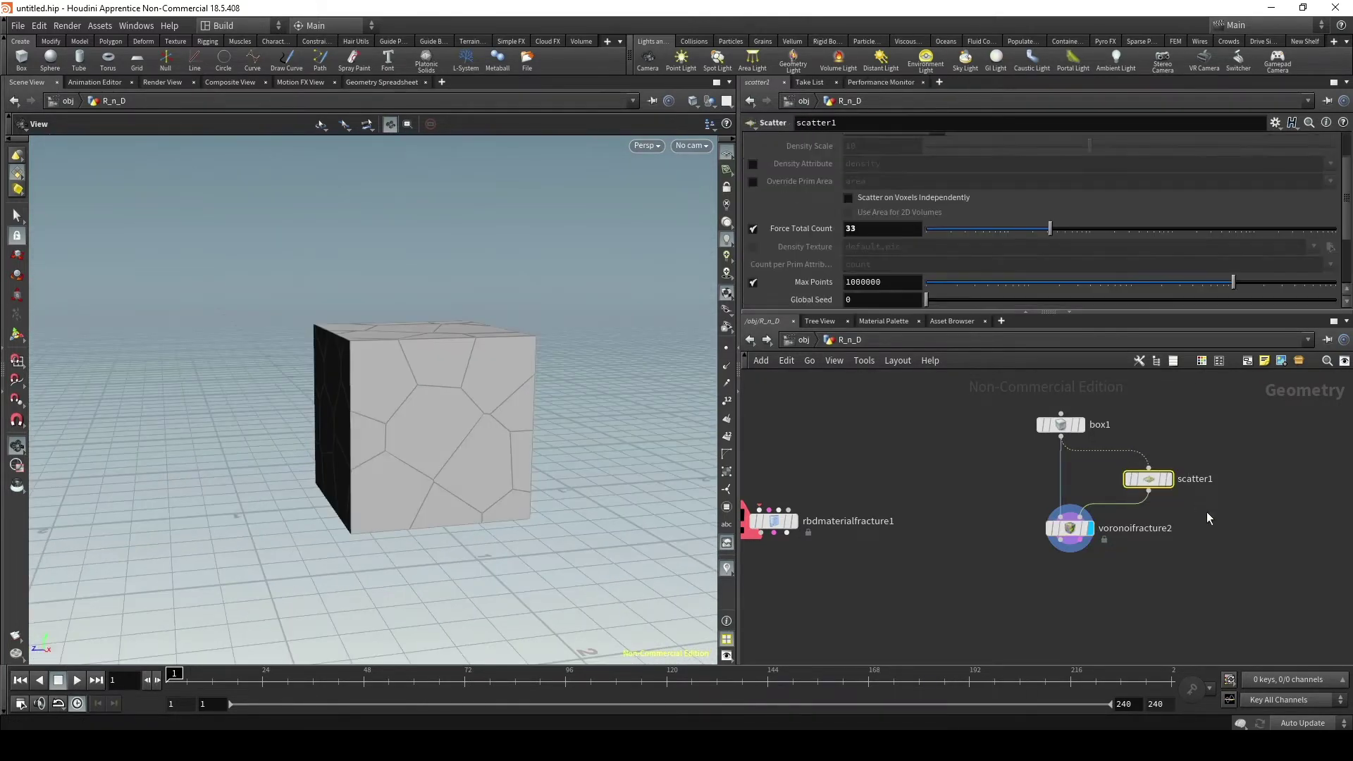
pyautogui.moveTo(1050, 230); pyautogui.dragTo(924, 230)
pyautogui.moveTo(423, 437); pyautogui.dragTo(483, 414)
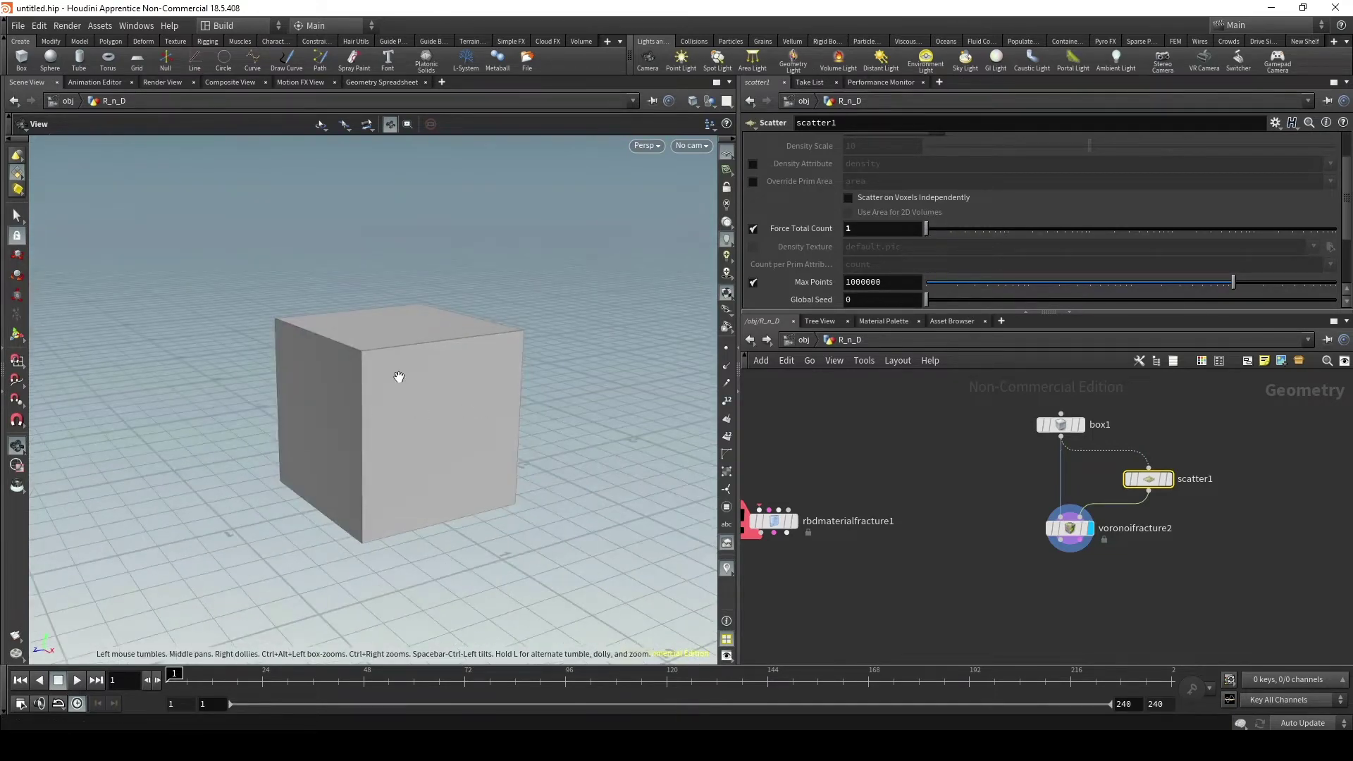
pyautogui.moveTo(399, 377); pyautogui.dragTo(377, 377)
pyautogui.moveTo(926, 229); pyautogui.dragTo(1048, 236)
pyautogui.moveTo(393, 378)
pyautogui.mouseDown()
pyautogui.moveTo(411, 402)
pyautogui.moveTo(356, 400)
pyautogui.mouseUp()
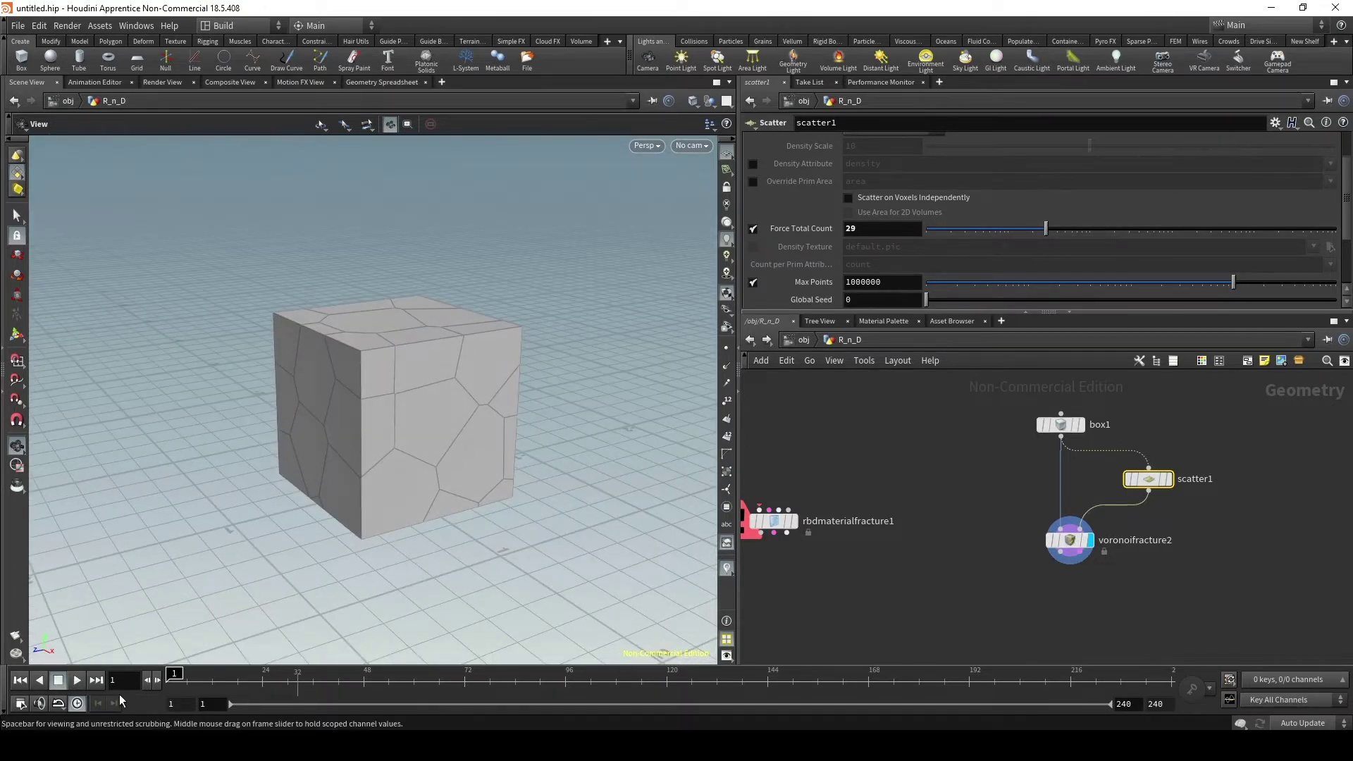
pyautogui.click(77, 680)
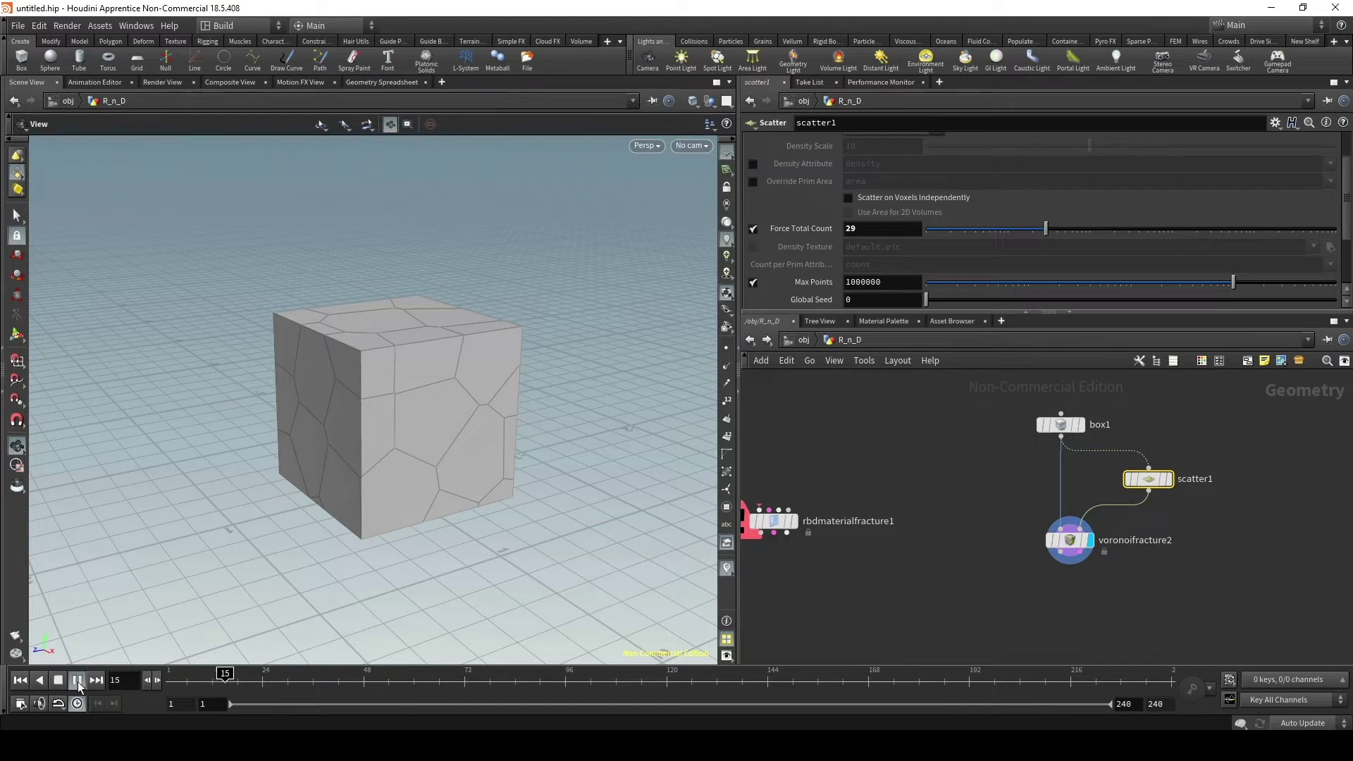
pyautogui.click(58, 680)
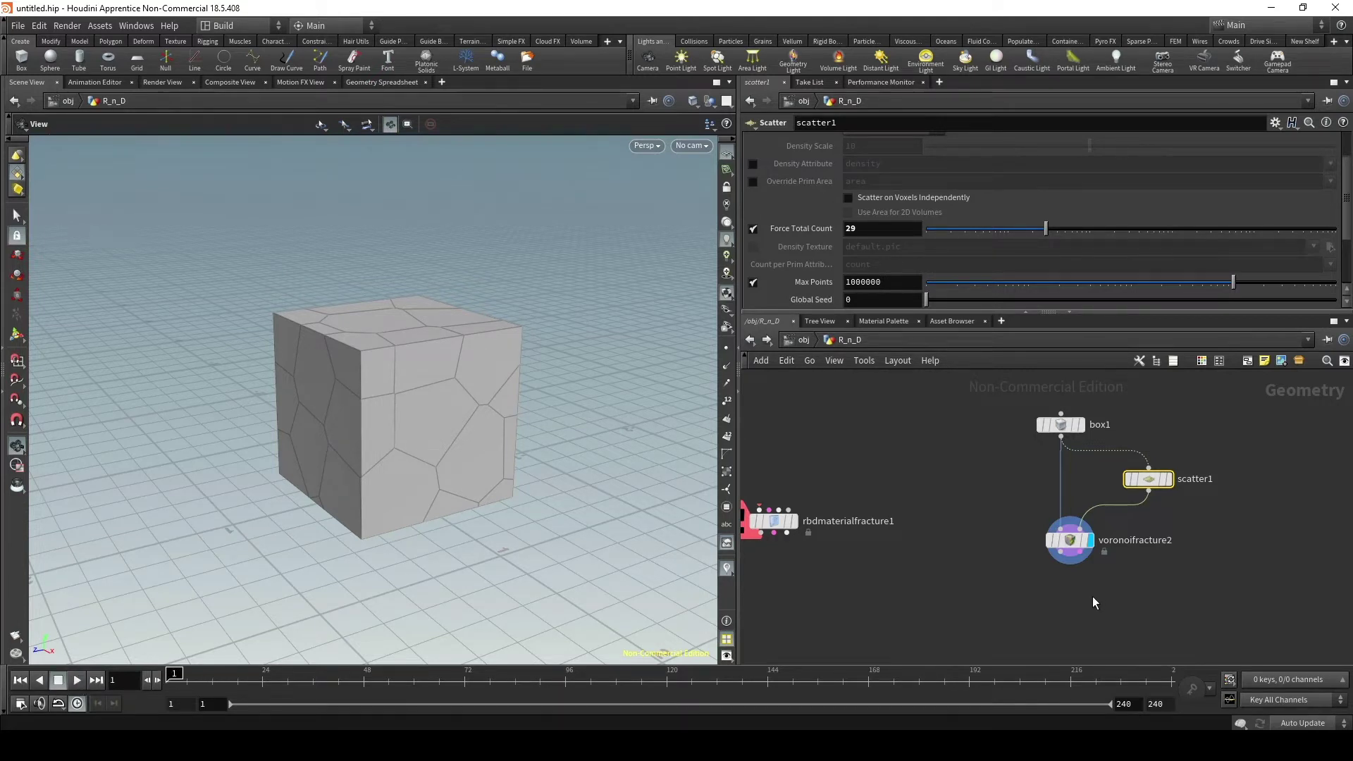
# - Add rbdbulletsolver1 below voronoifracture2, display it, and test-play the fall
pyautogui.press('Tab')
pyautogui.click(1241, 604)
pyautogui.click(1070, 591)
pyautogui.moveTo(1066, 556); pyautogui.dragTo(1059, 580)
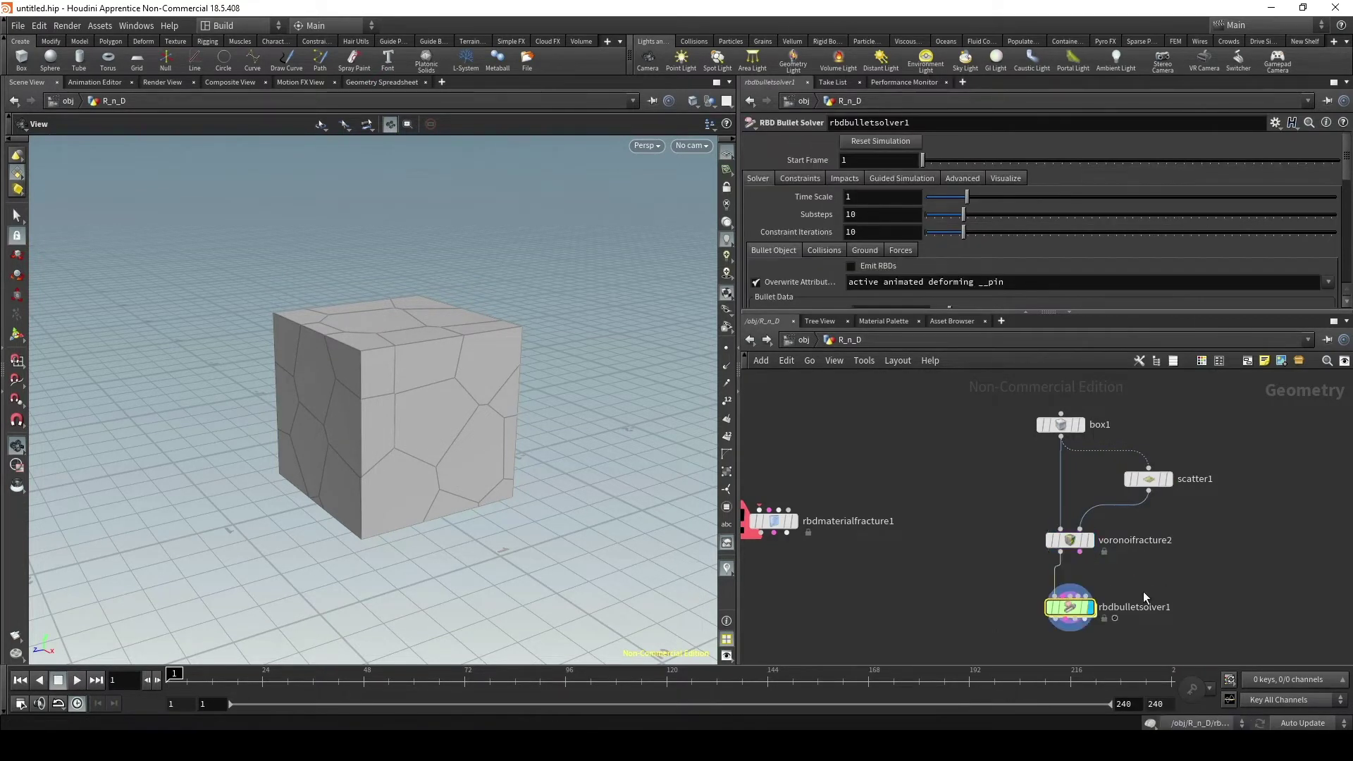
pyautogui.click(1090, 592)
pyautogui.click(77, 680)
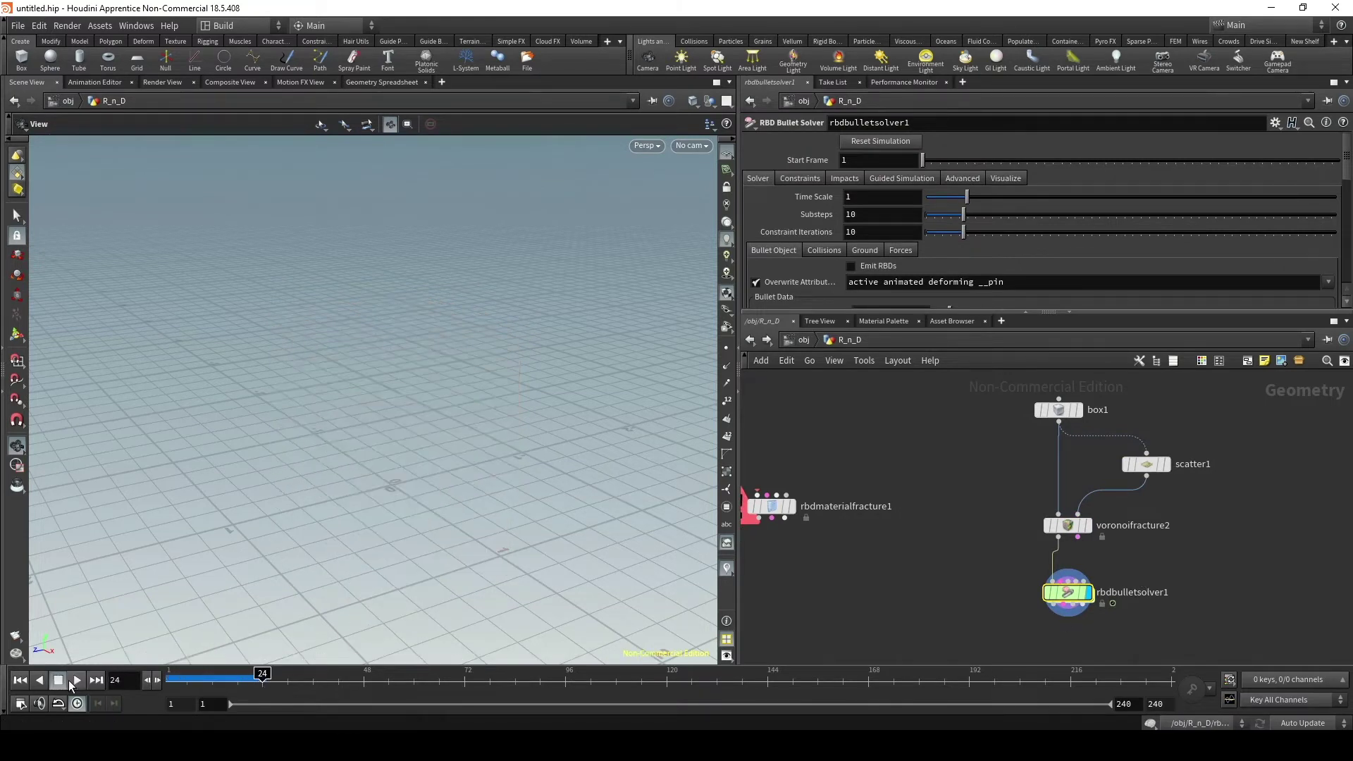
pyautogui.click(77, 680)
pyautogui.click(19, 681)
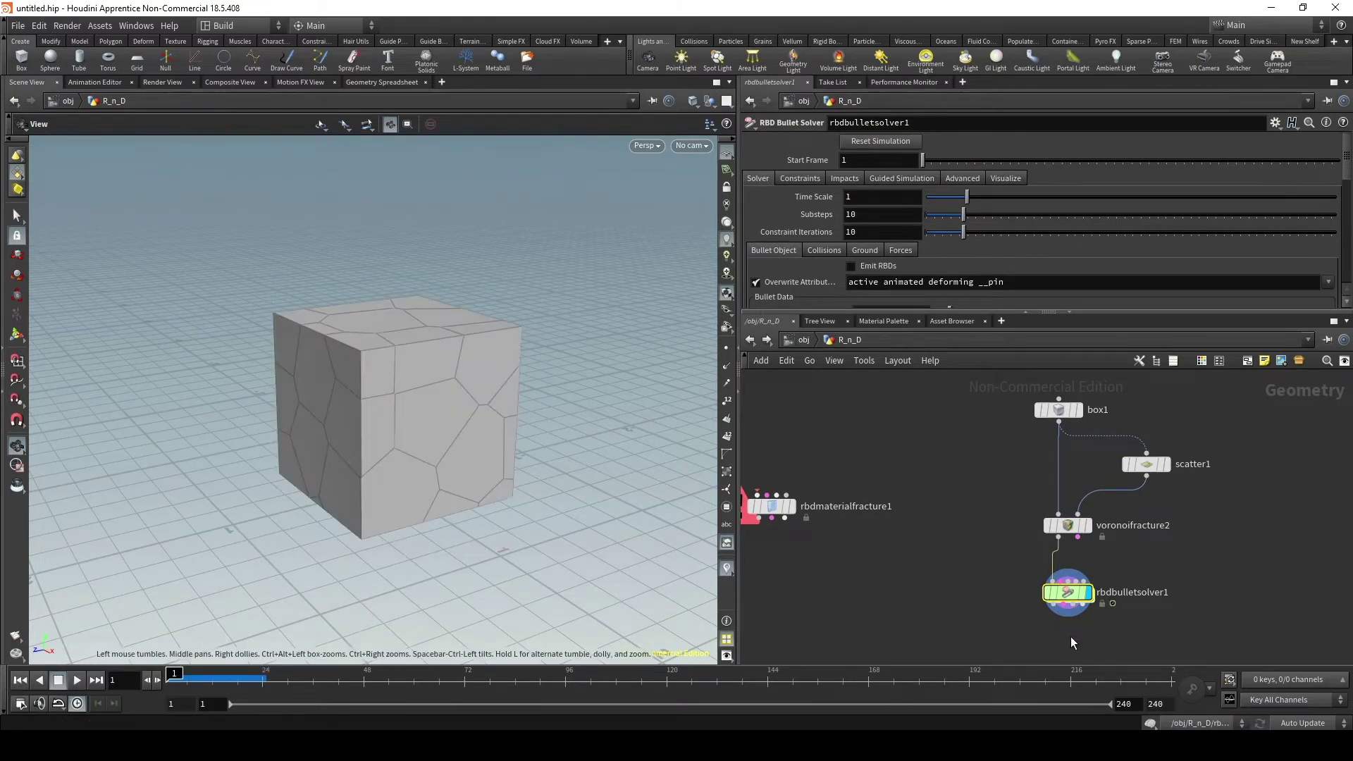
# - Set the solver's Add Ground Plane to Ground Plane and replay the simulation
pyautogui.moveTo(1025, 309); pyautogui.dragTo(1070, 388)
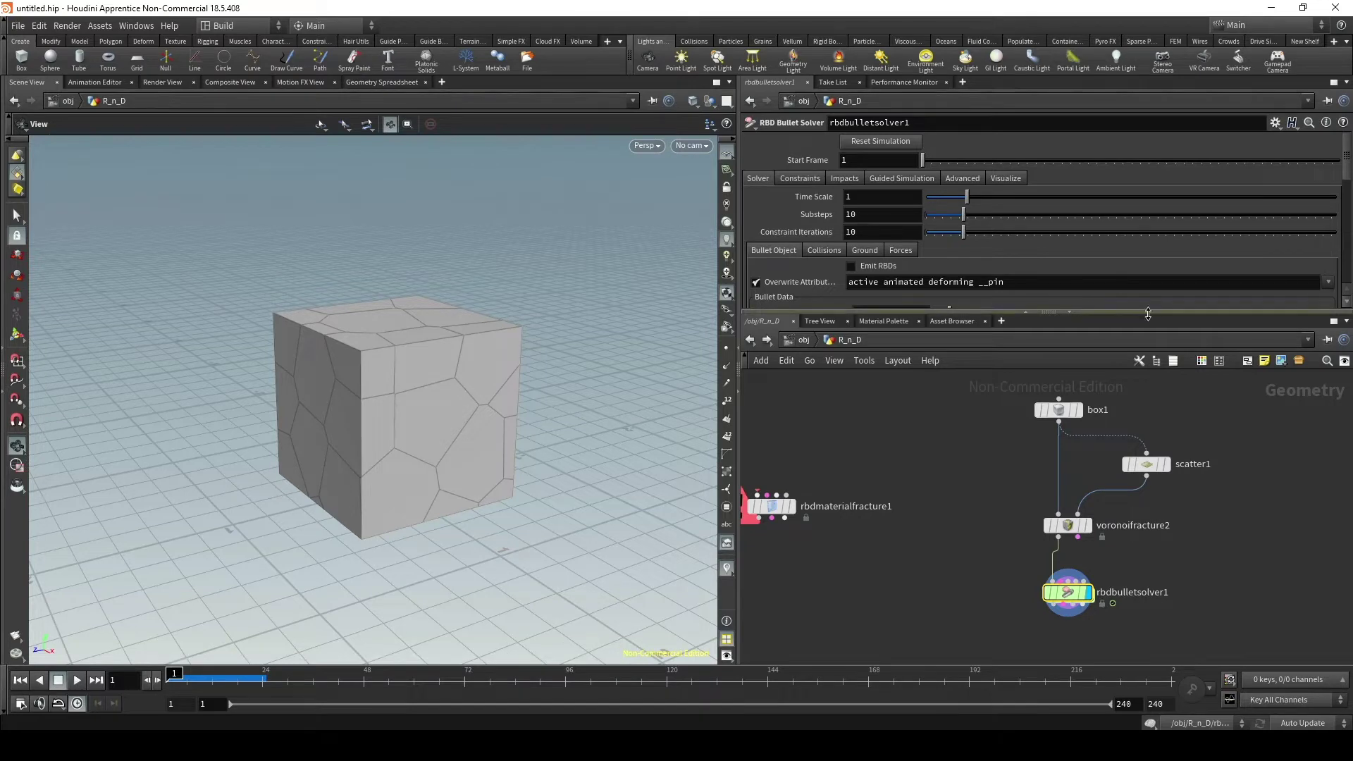
pyautogui.click(867, 251)
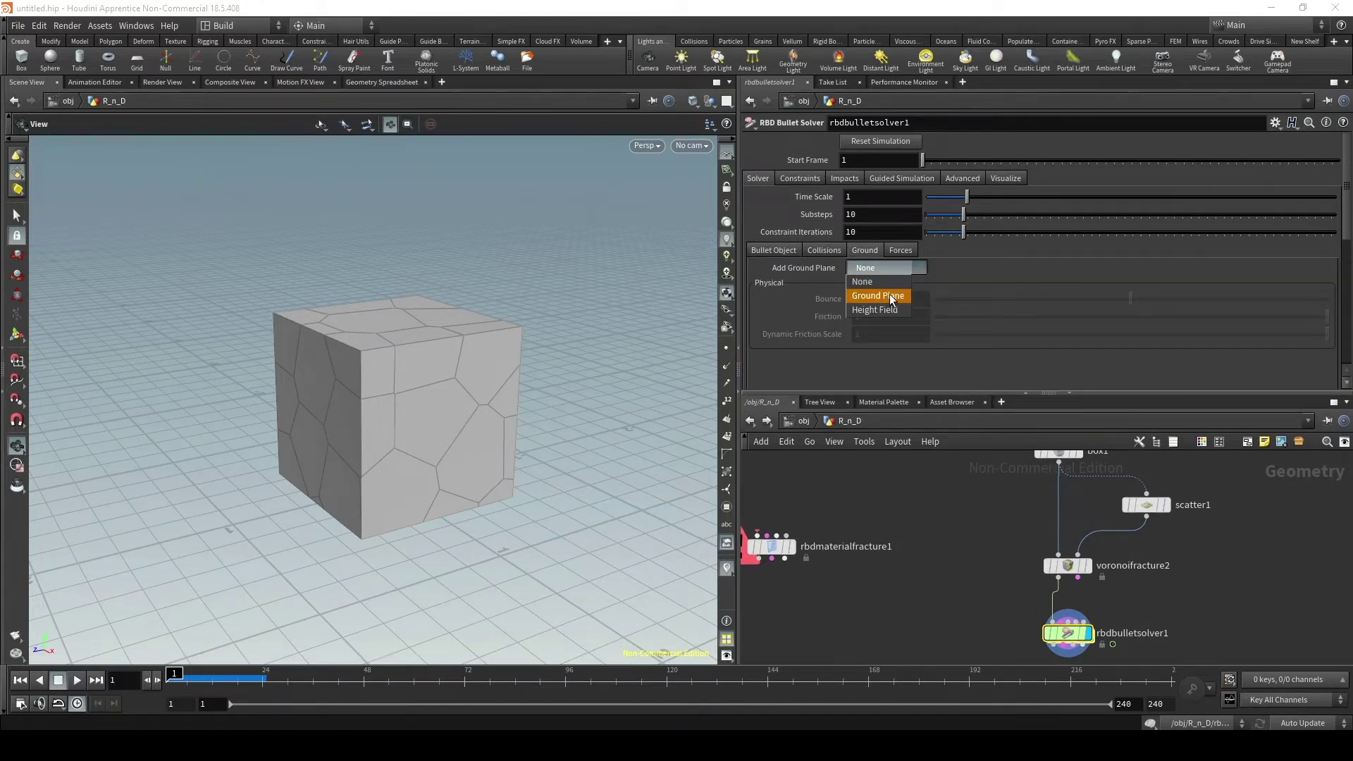
pyautogui.click(890, 294)
pyautogui.click(76, 680)
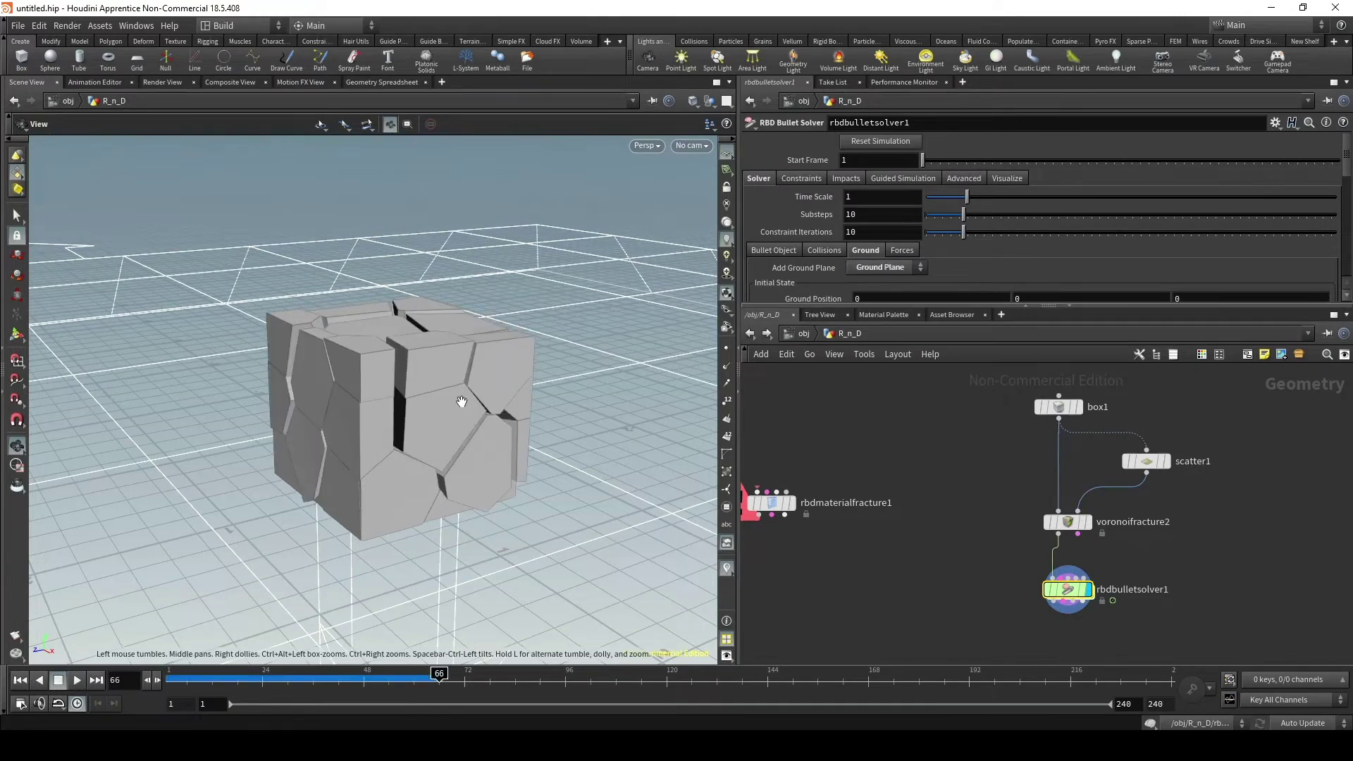
pyautogui.moveTo(317, 565); pyautogui.dragTo(155, 615)
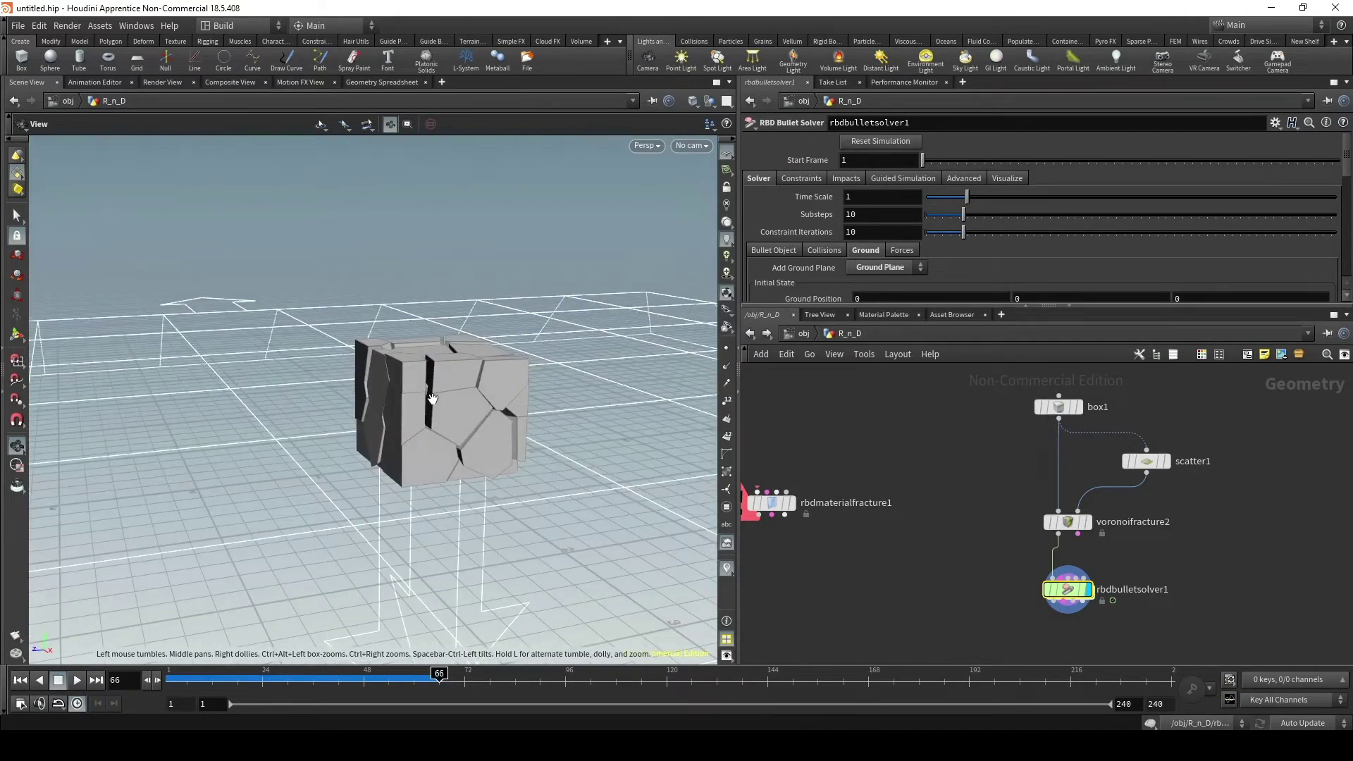
pyautogui.moveTo(433, 400)
pyautogui.mouseDown()
pyautogui.moveTo(449, 436)
pyautogui.moveTo(415, 440)
pyautogui.mouseUp()
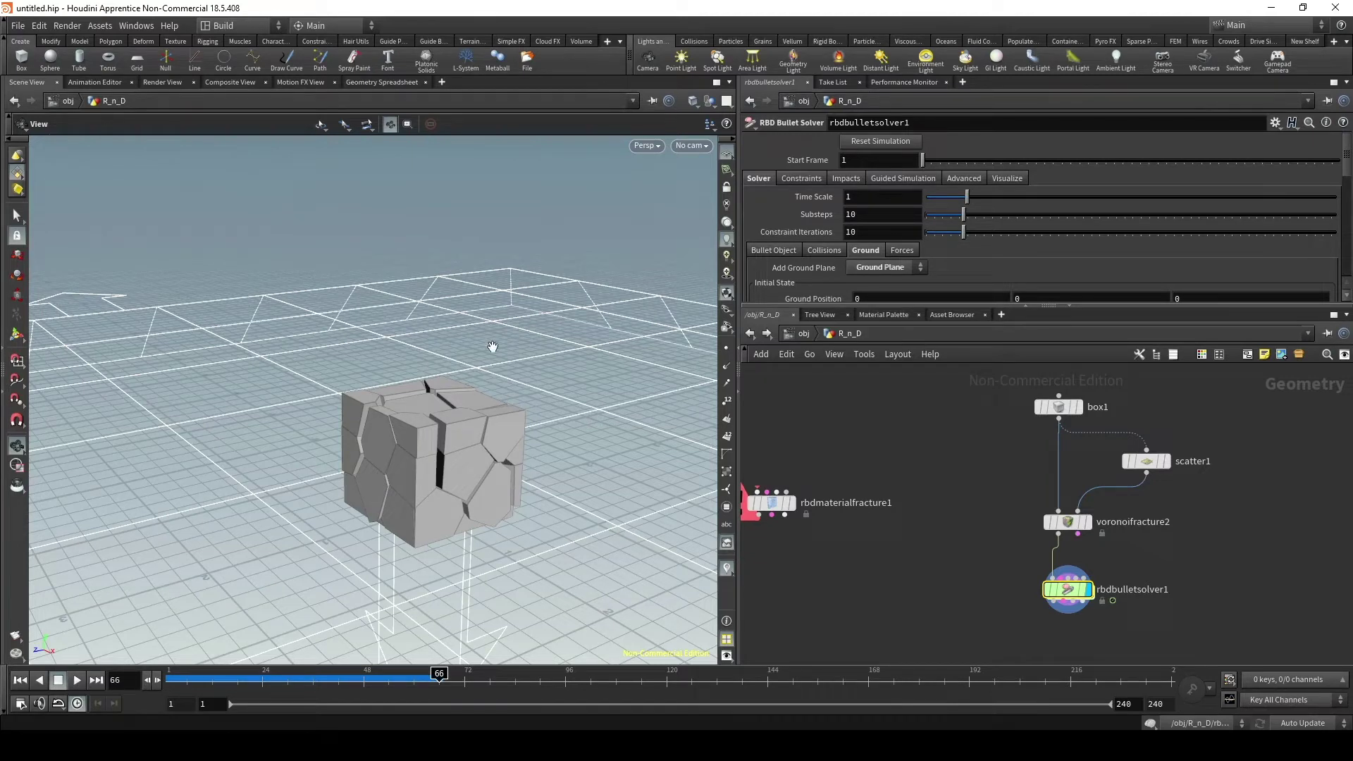
pyautogui.moveTo(509, 472); pyautogui.dragTo(451, 493)
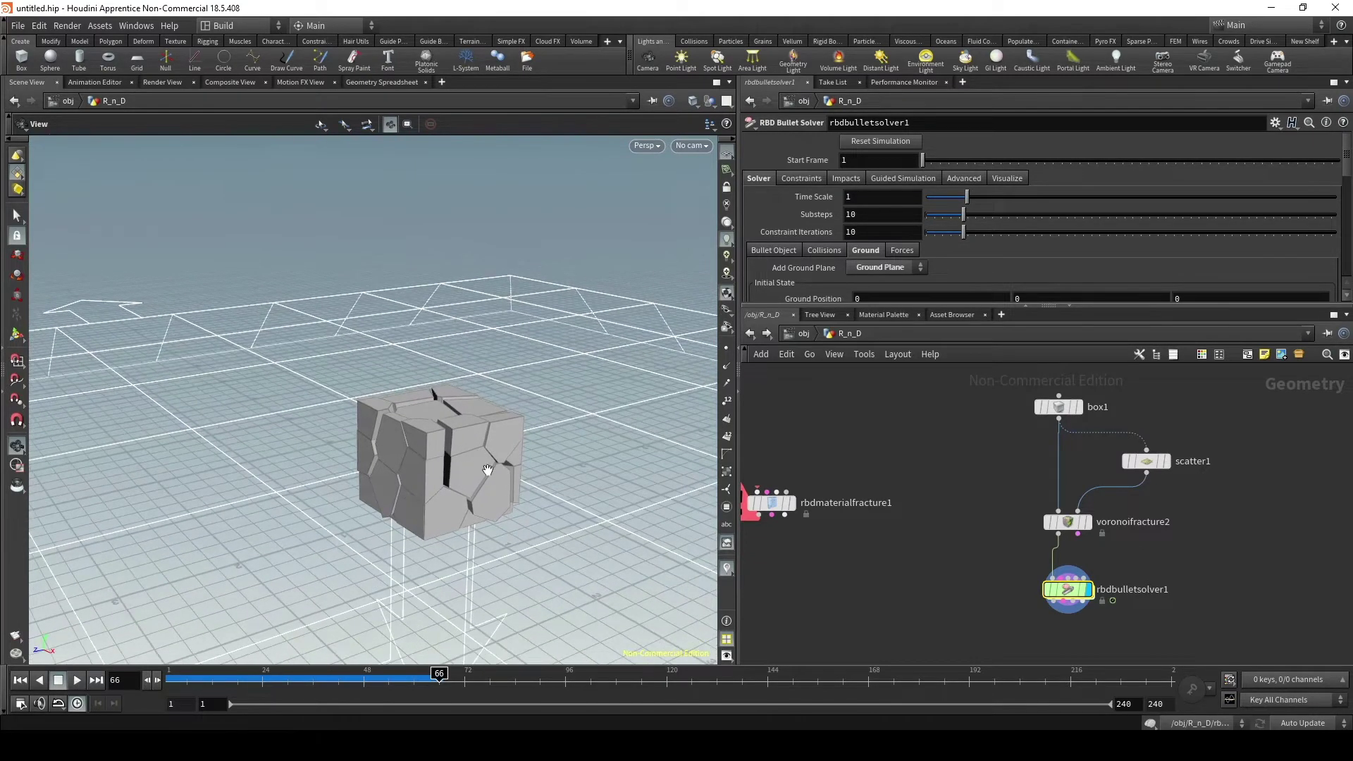
# - Stretch box1 with its handles into a thin, wide wall
pyautogui.click(1058, 408)
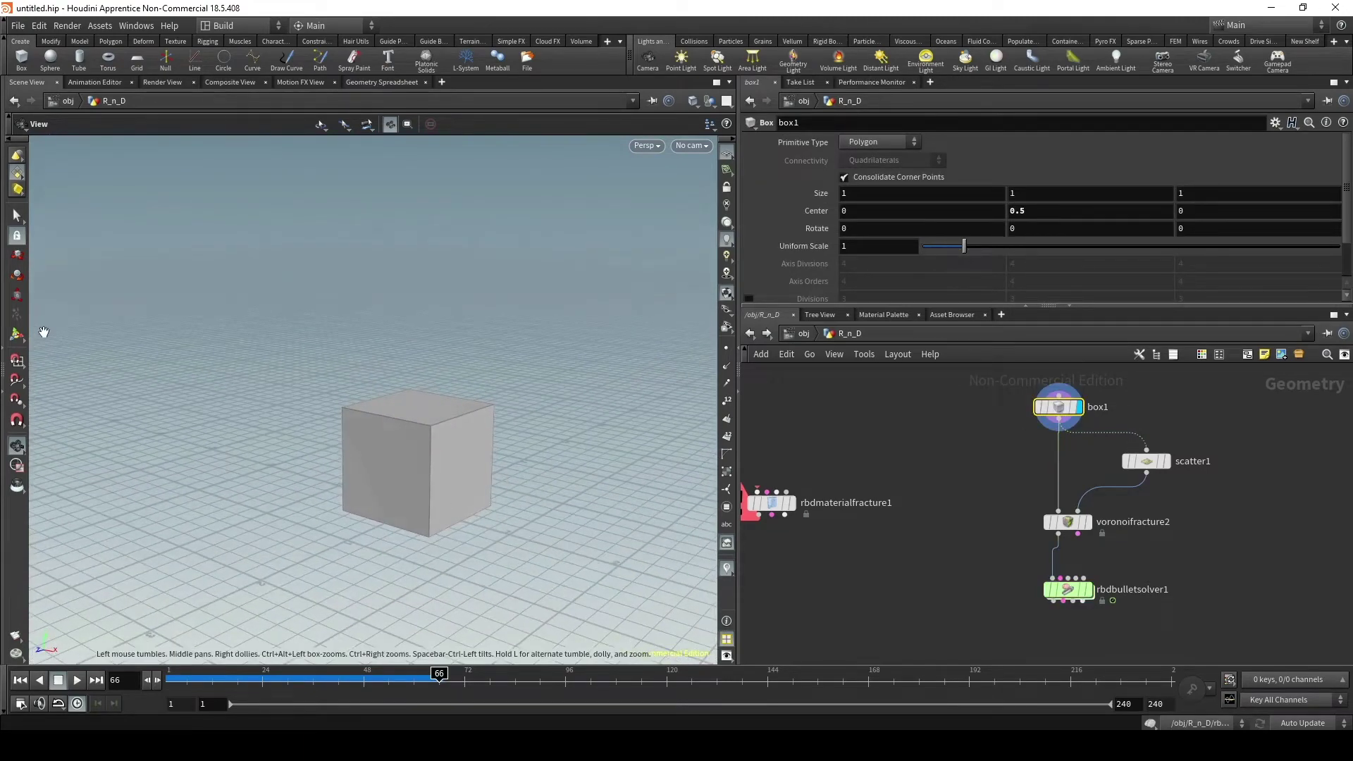
pyautogui.press('Return')
pyautogui.moveTo(484, 471)
pyautogui.mouseDown()
pyautogui.moveTo(416, 471)
pyautogui.moveTo(424, 502)
pyautogui.moveTo(194, 468)
pyautogui.moveTo(377, 551)
pyautogui.mouseUp()
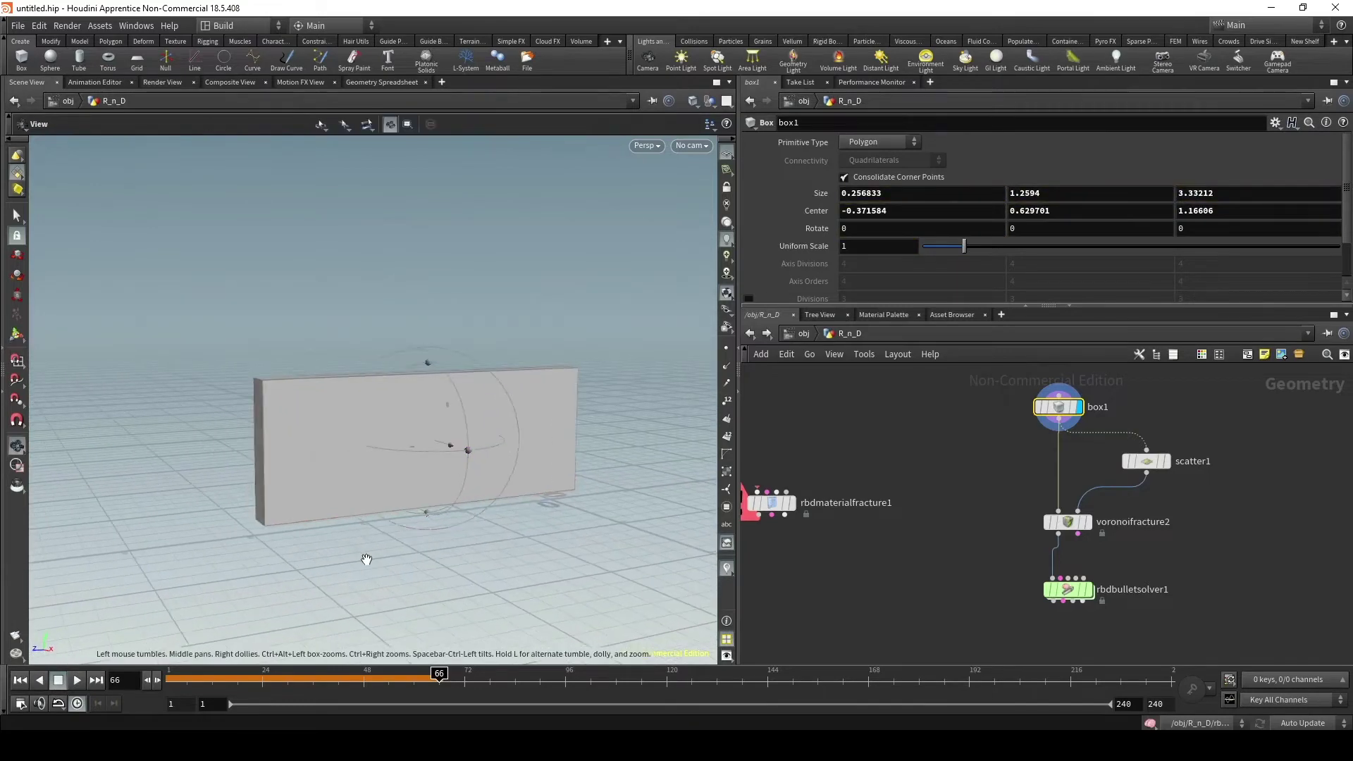
pyautogui.hotkey('ctrl', 'Up')
# - Raise scatter1's Force Total Count to 202 and play the wall's collapse
pyautogui.moveTo(1194, 491); pyautogui.dragTo(1160, 445)
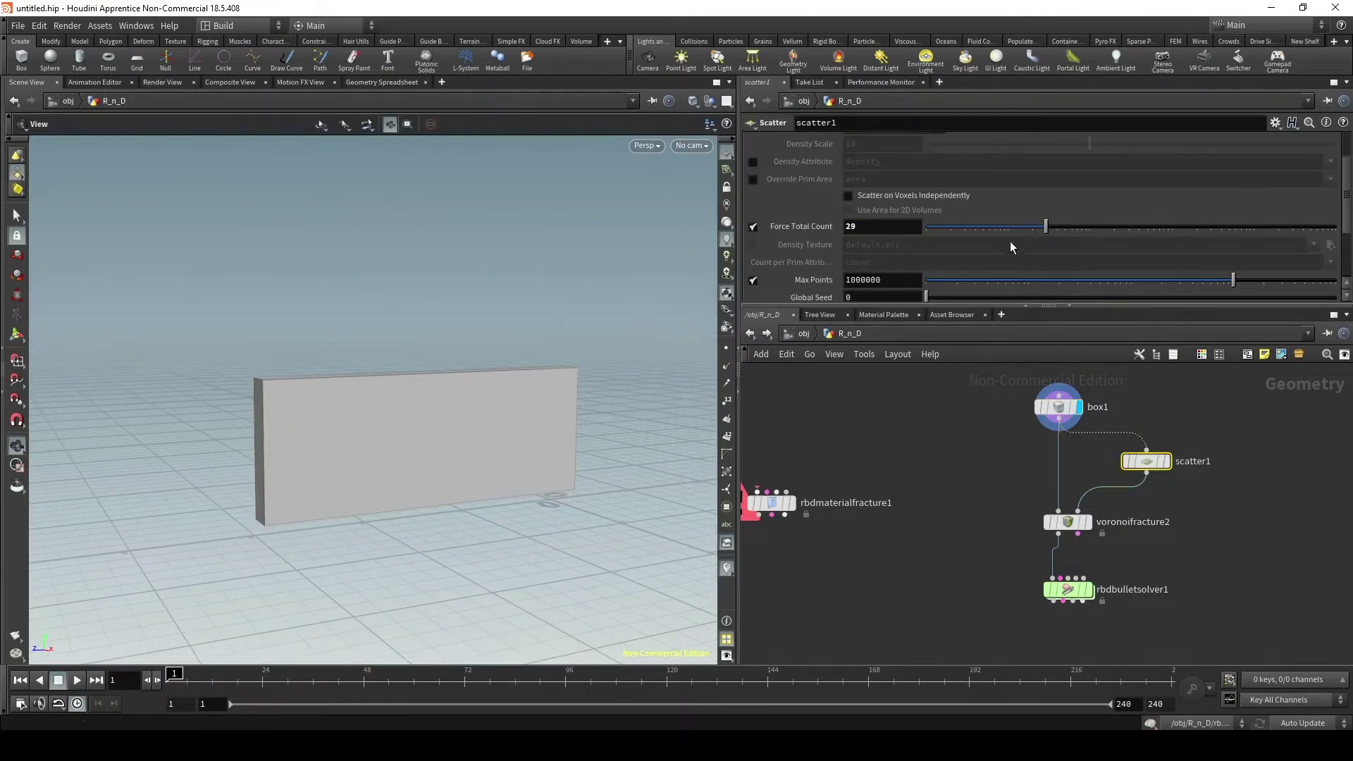
pyautogui.moveTo(1051, 225); pyautogui.dragTo(1087, 227)
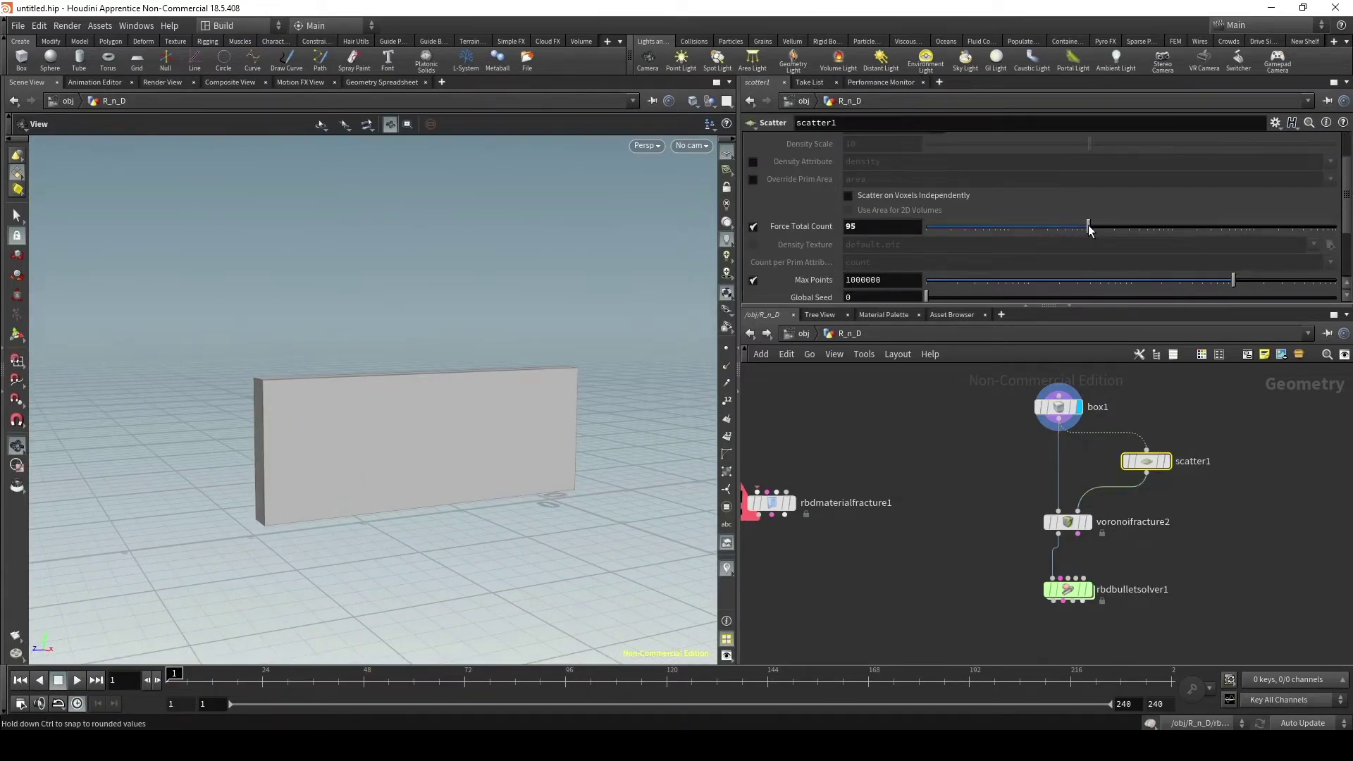
pyautogui.click(1090, 589)
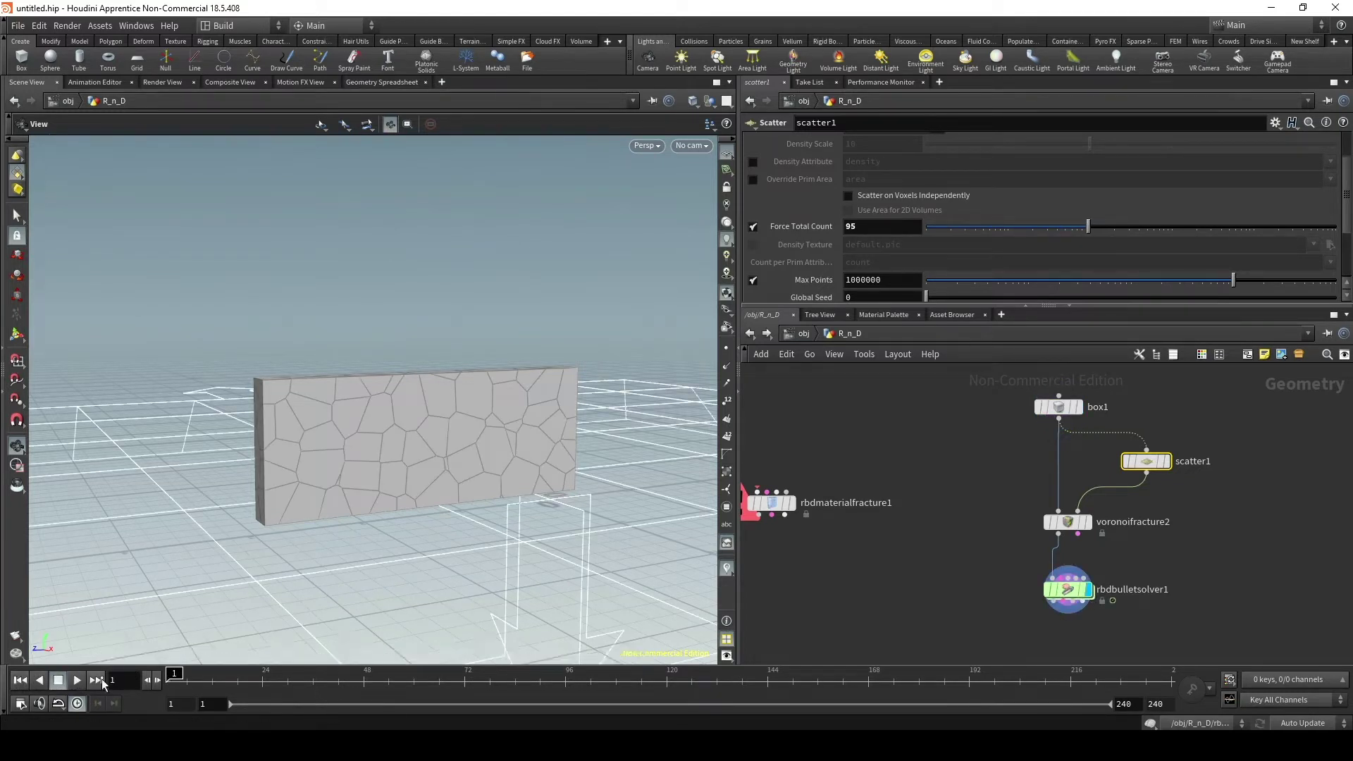
pyautogui.click(78, 679)
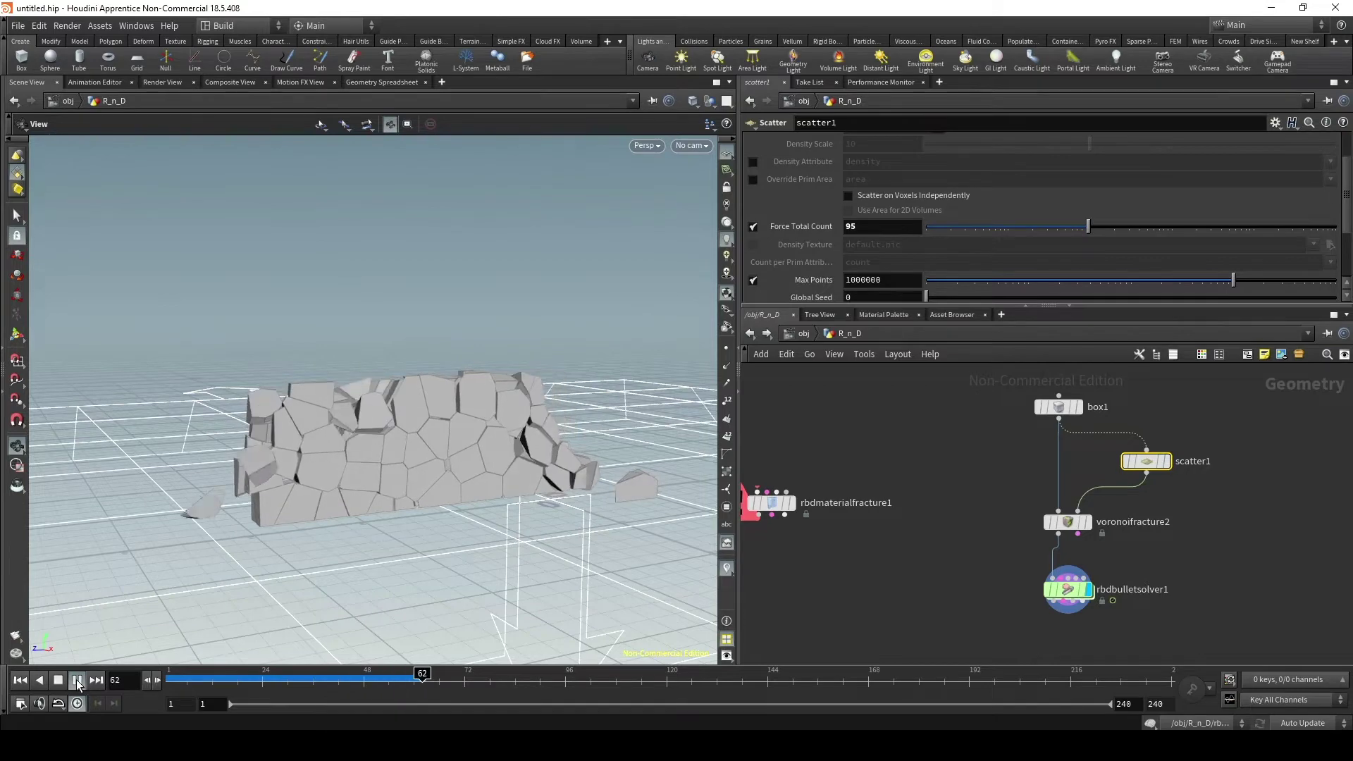
pyautogui.click(76, 680)
pyautogui.moveTo(394, 493)
pyautogui.mouseDown()
pyautogui.moveTo(410, 463)
pyautogui.moveTo(327, 486)
pyautogui.mouseUp()
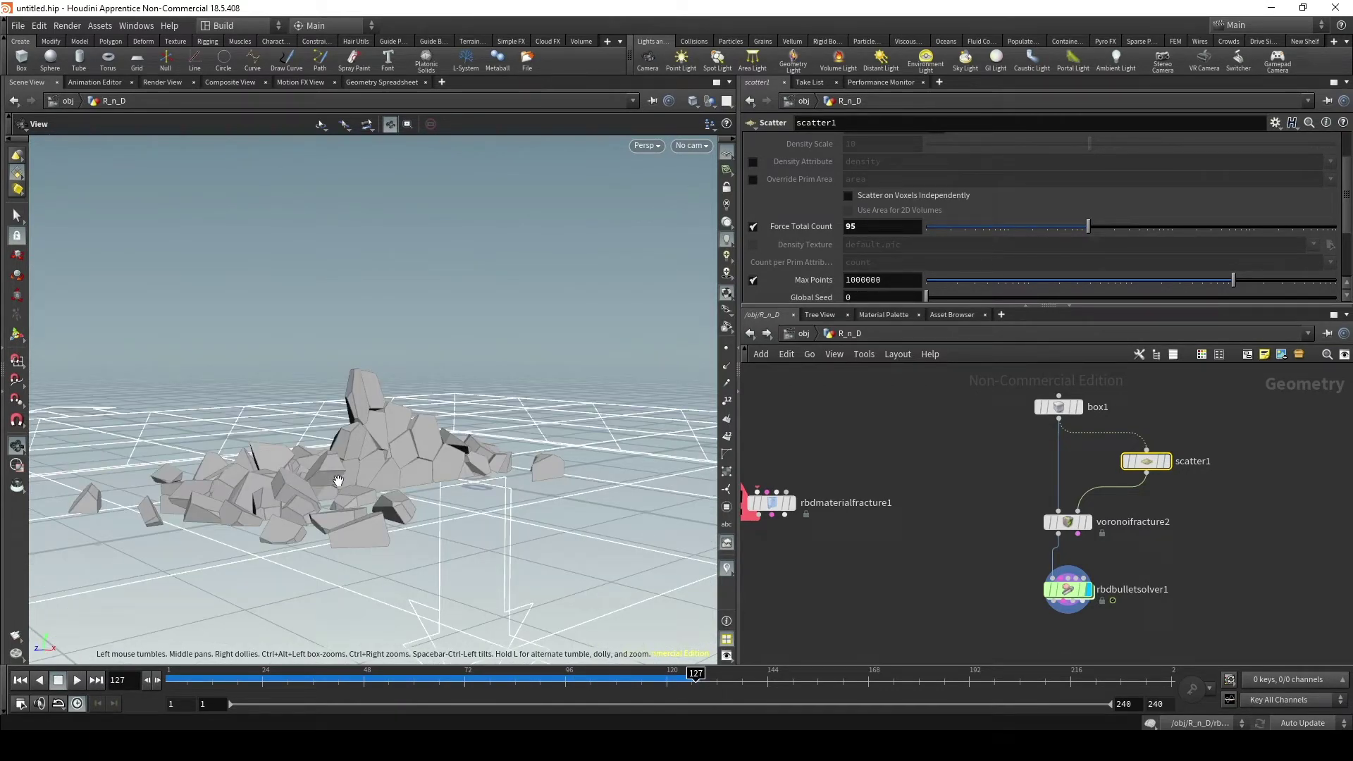
pyautogui.click(76, 680)
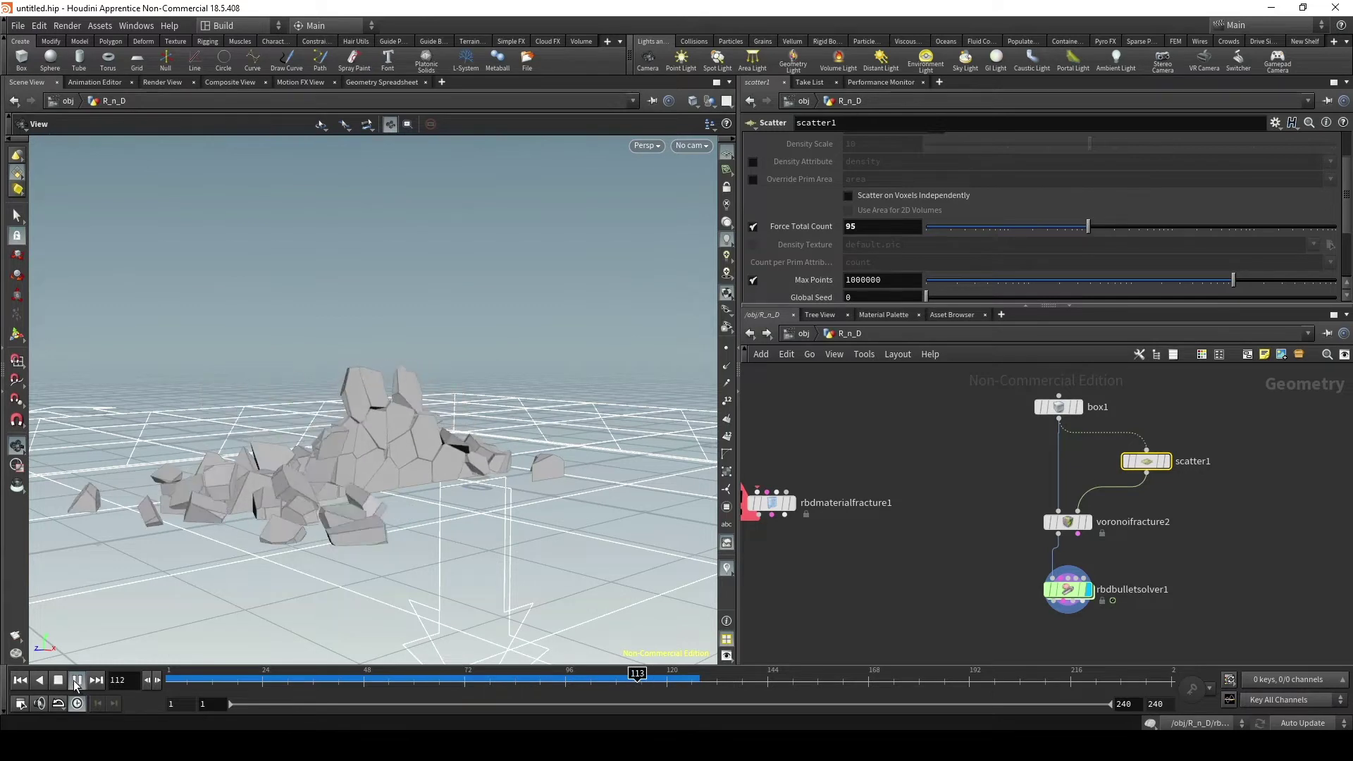
pyautogui.click(20, 680)
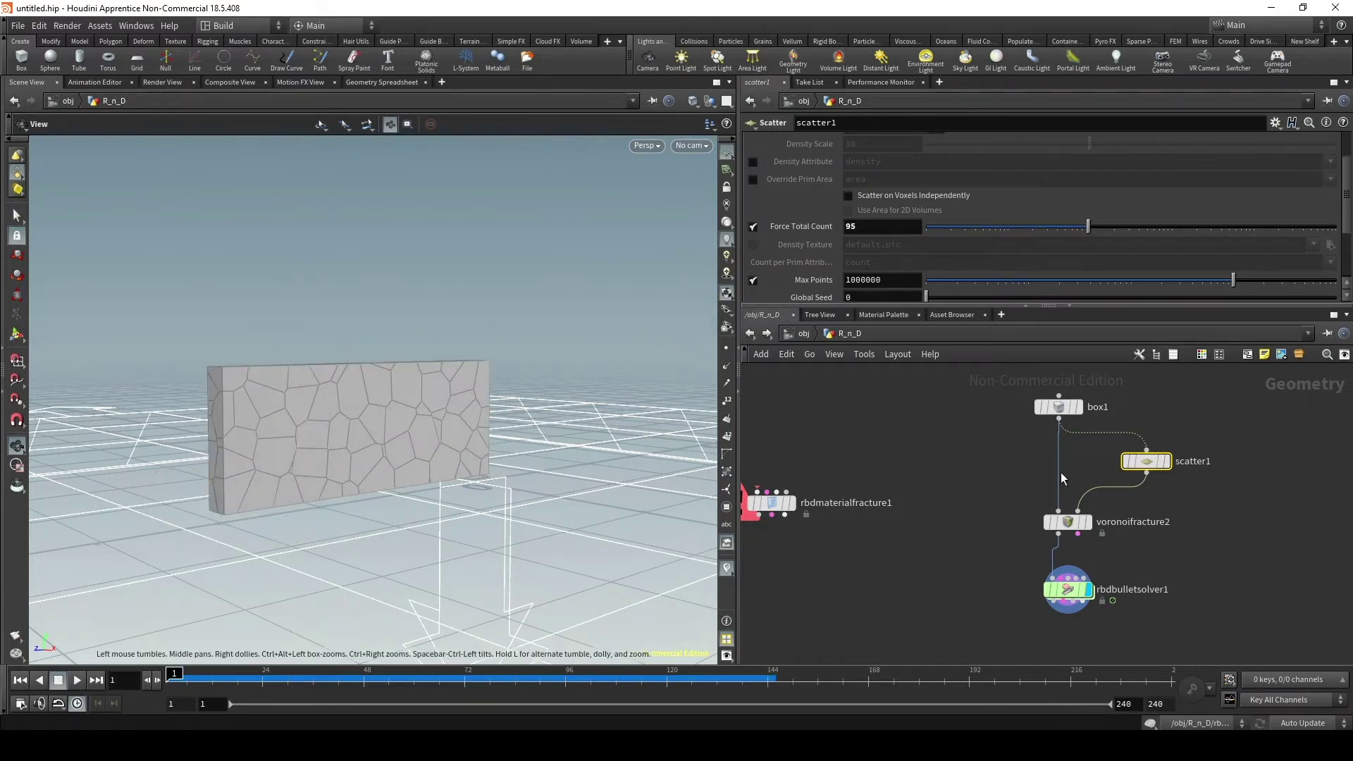
# - Turn off Relax Iterations and replay the collapse from frame 1
pyautogui.moveTo(1111, 534); pyautogui.dragTo(1111, 535)
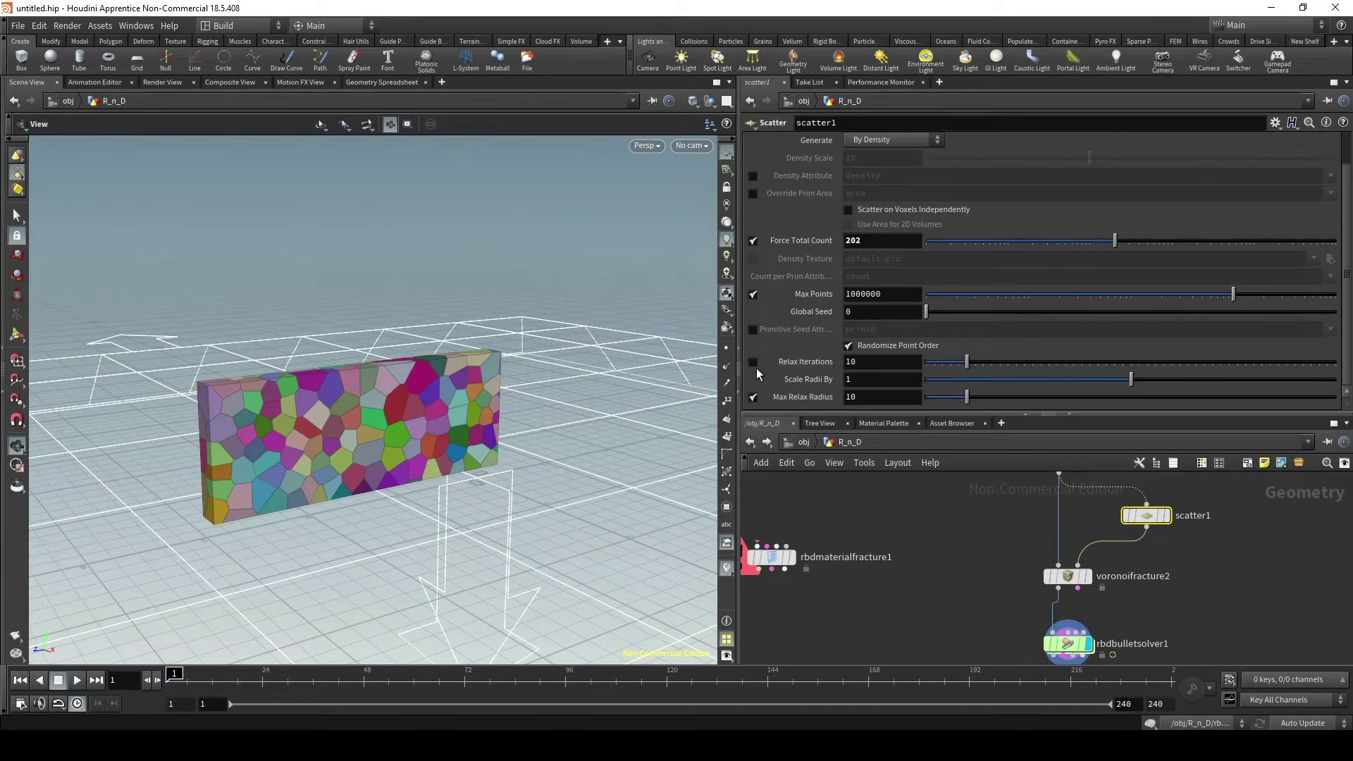
pyautogui.click(758, 366)
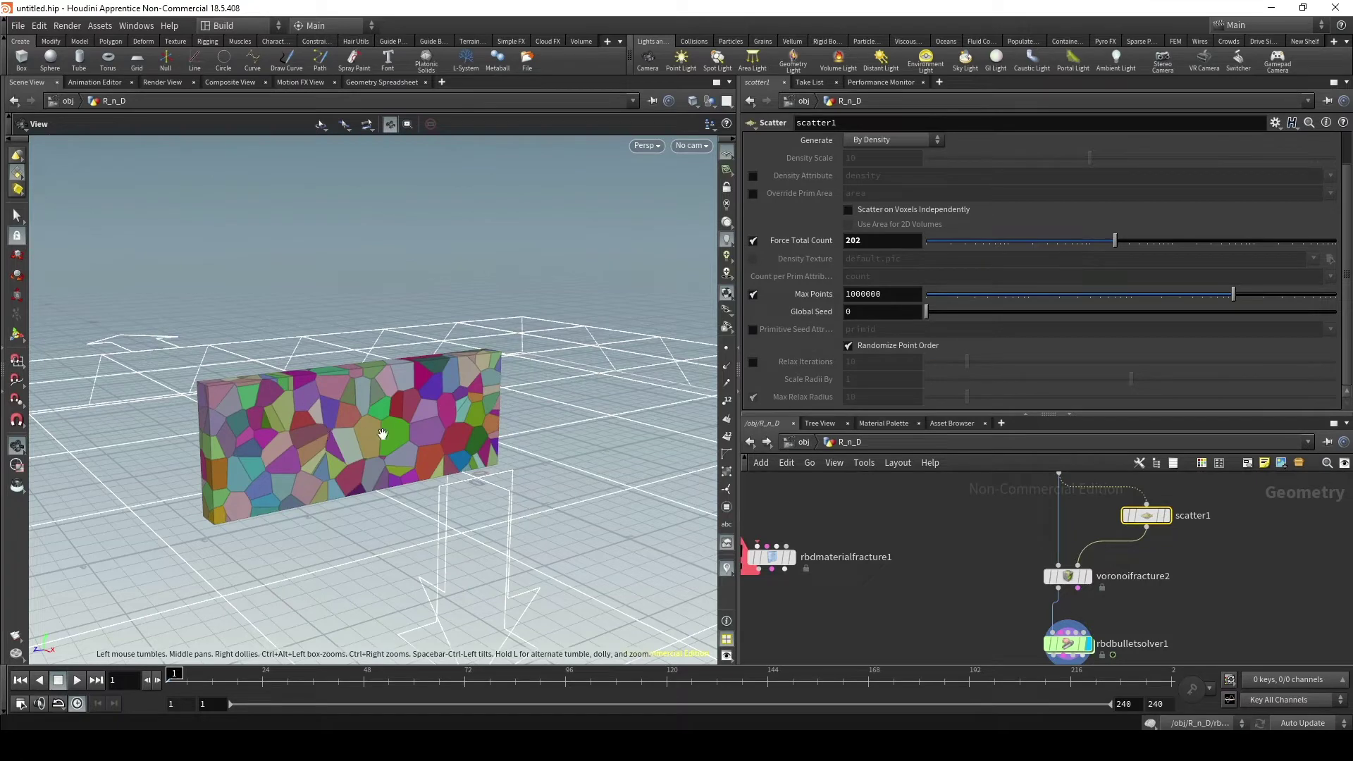
pyautogui.moveTo(1174, 415); pyautogui.dragTo(1159, 310)
pyautogui.click(76, 680)
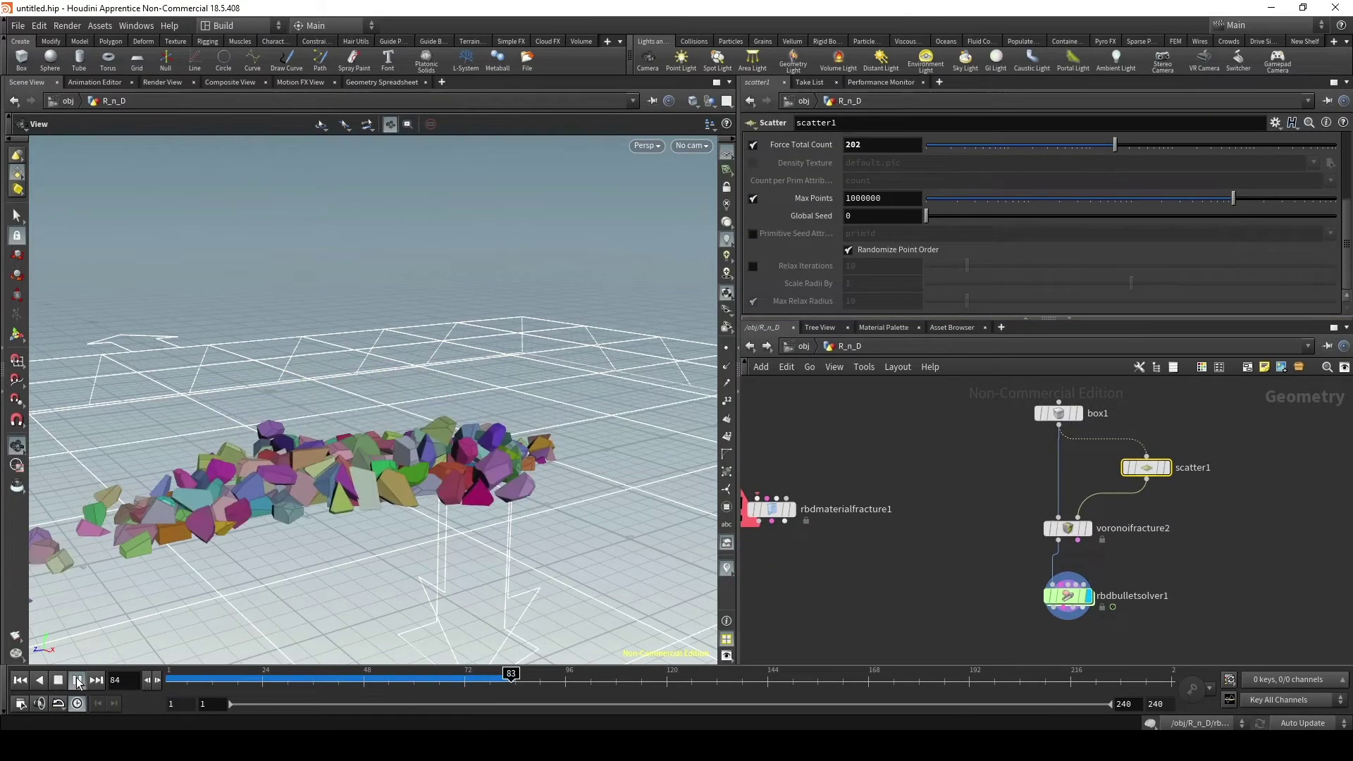
pyautogui.click(77, 680)
pyautogui.click(19, 680)
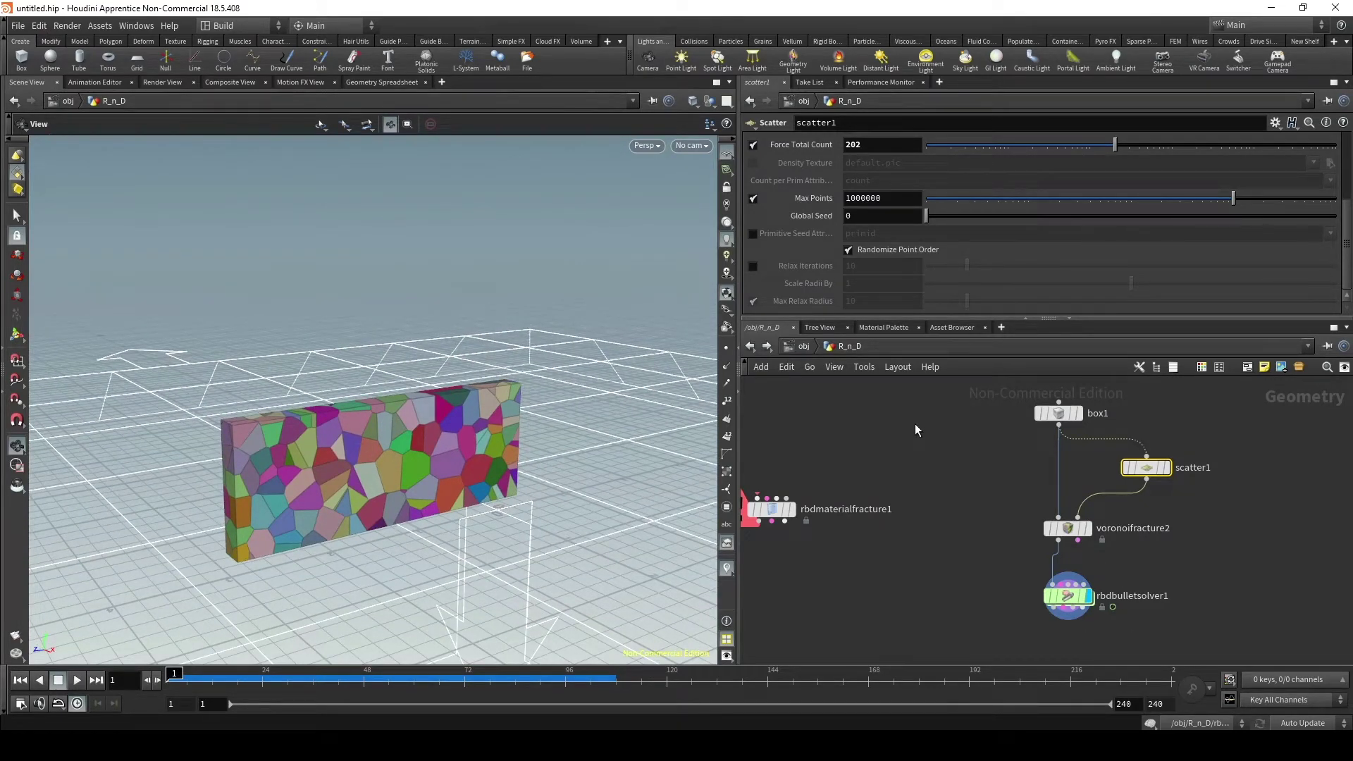
# - Add box2, wire it into scatter1 and voronoifracture2, and set Center Y to 1.6
pyautogui.press('Tab')
pyautogui.write('add')
pyautogui.press('Return')
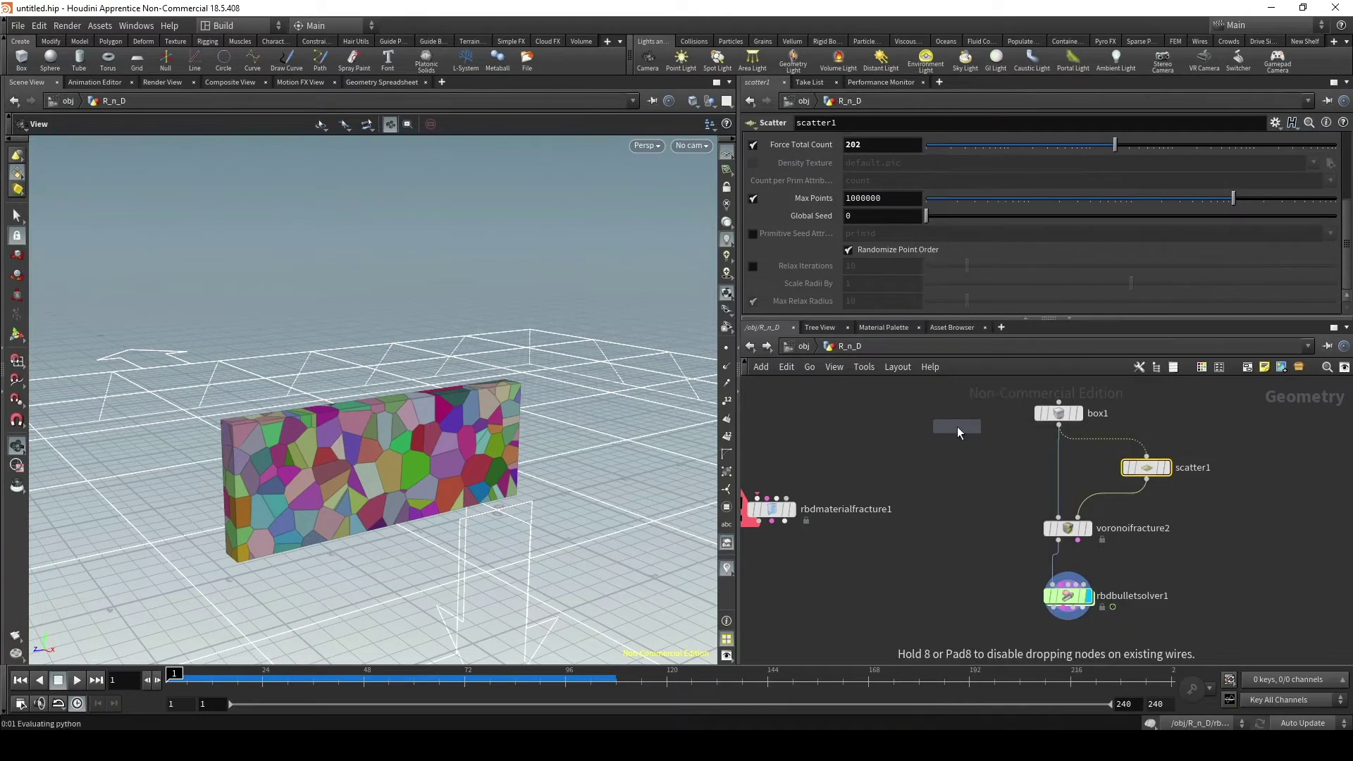
pyautogui.click(957, 426)
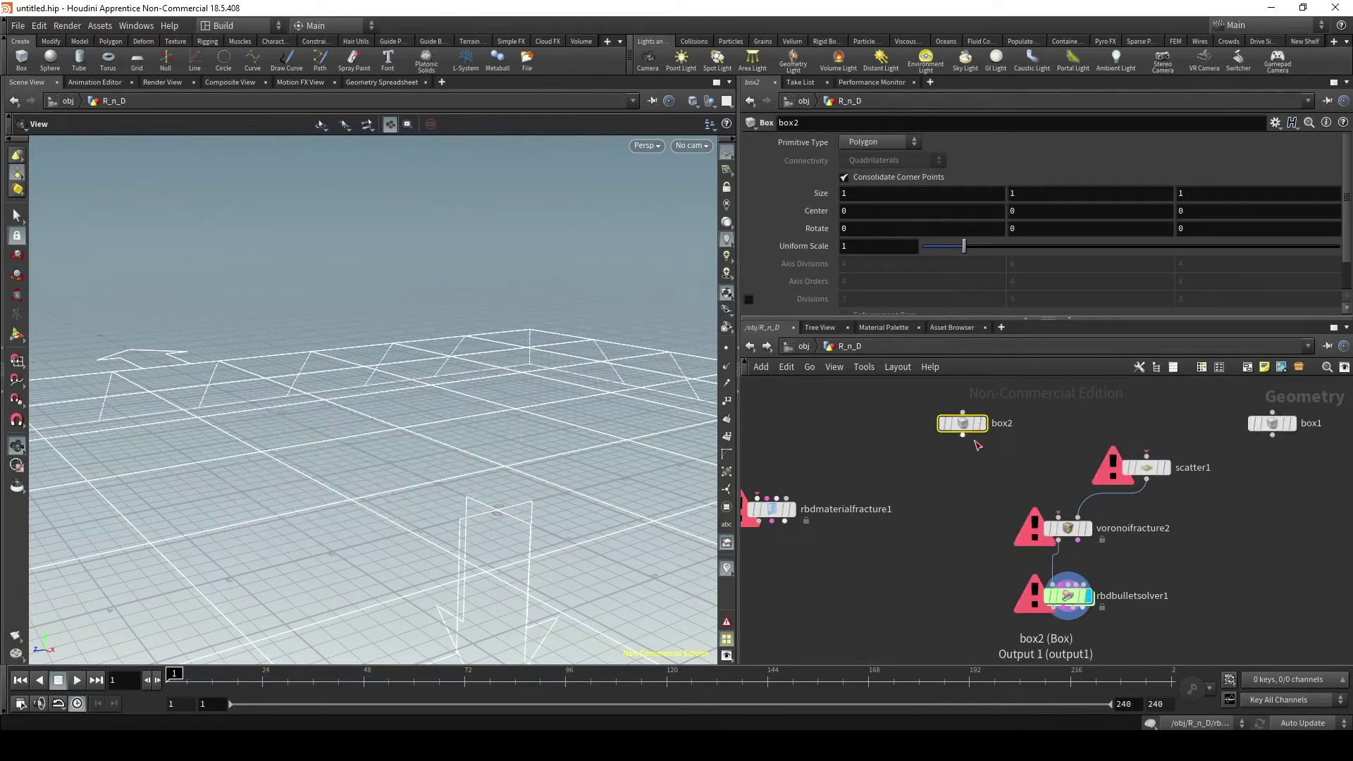
pyautogui.moveTo(963, 423); pyautogui.dragTo(1076, 414)
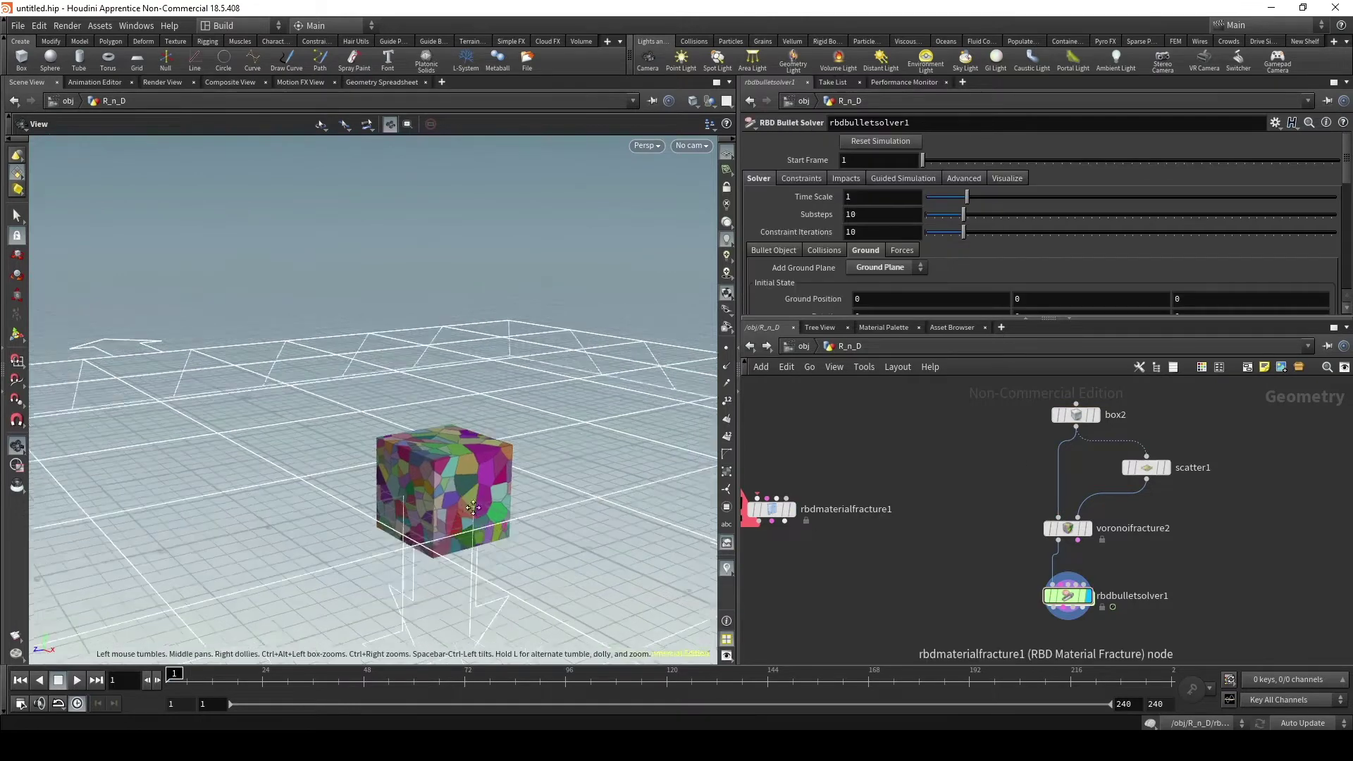
pyautogui.click(1076, 415)
pyautogui.moveTo(1036, 212); pyautogui.dragTo(1043, 211, button='middle')
pyautogui.moveTo(531, 331); pyautogui.dragTo(531, 376)
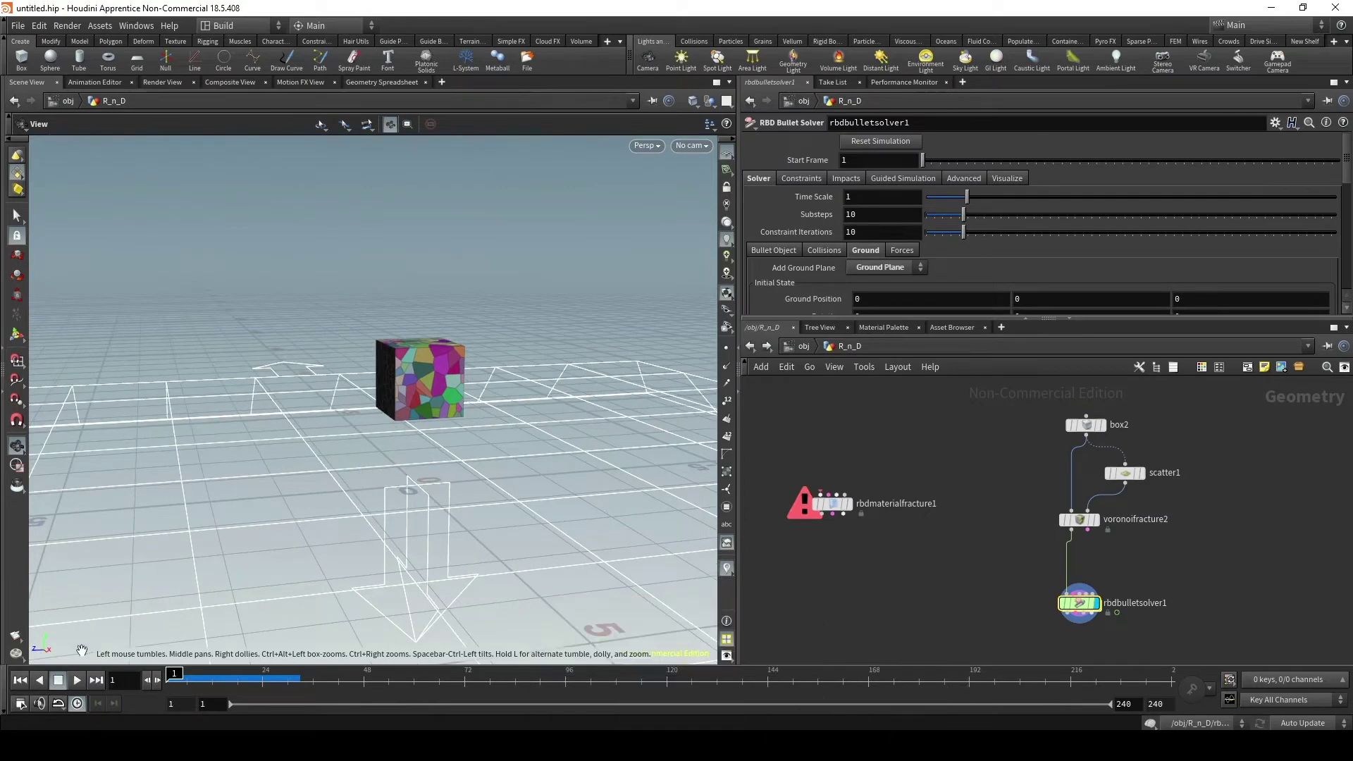
# - Play the falling-cube simulation and rewind to frame 1
pyautogui.click(77, 680)
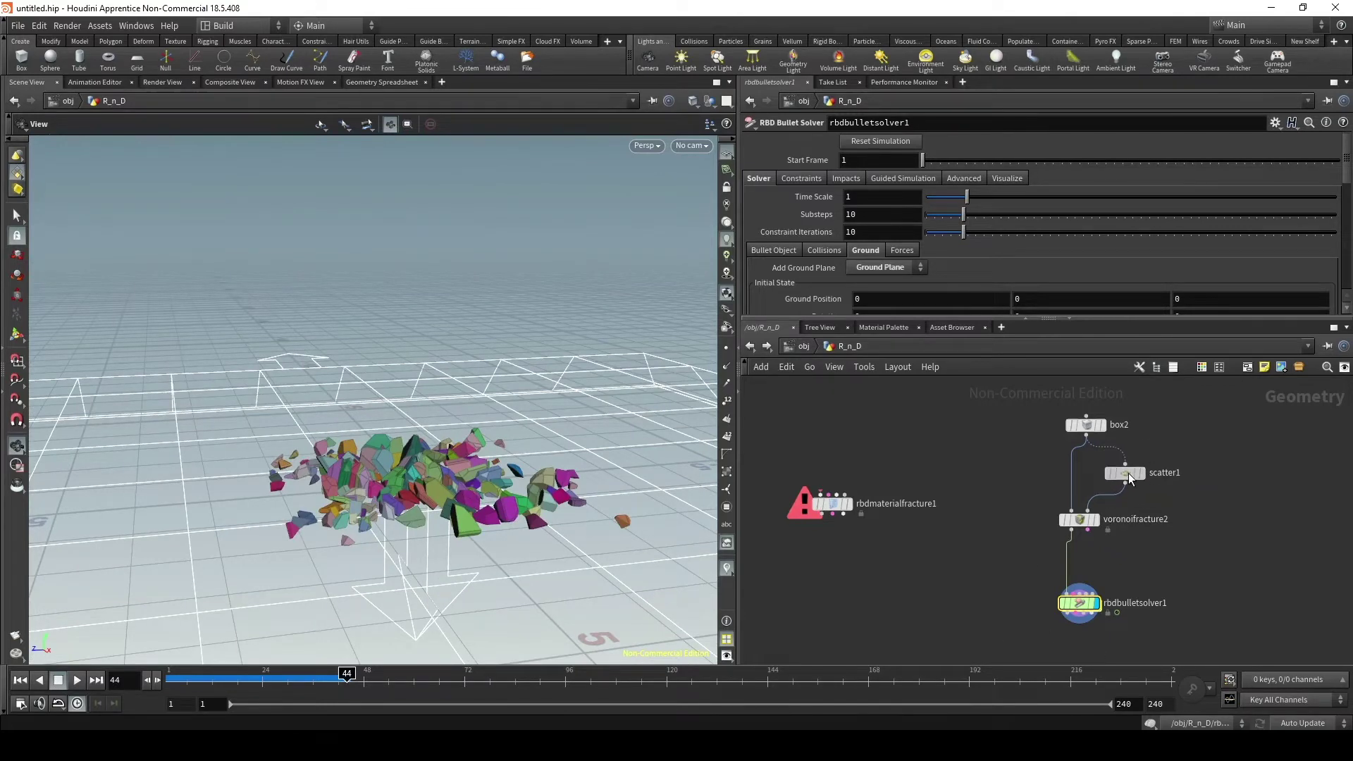
pyautogui.moveTo(1126, 473); pyautogui.dragTo(1143, 480)
pyautogui.scroll(3, 536, 497)
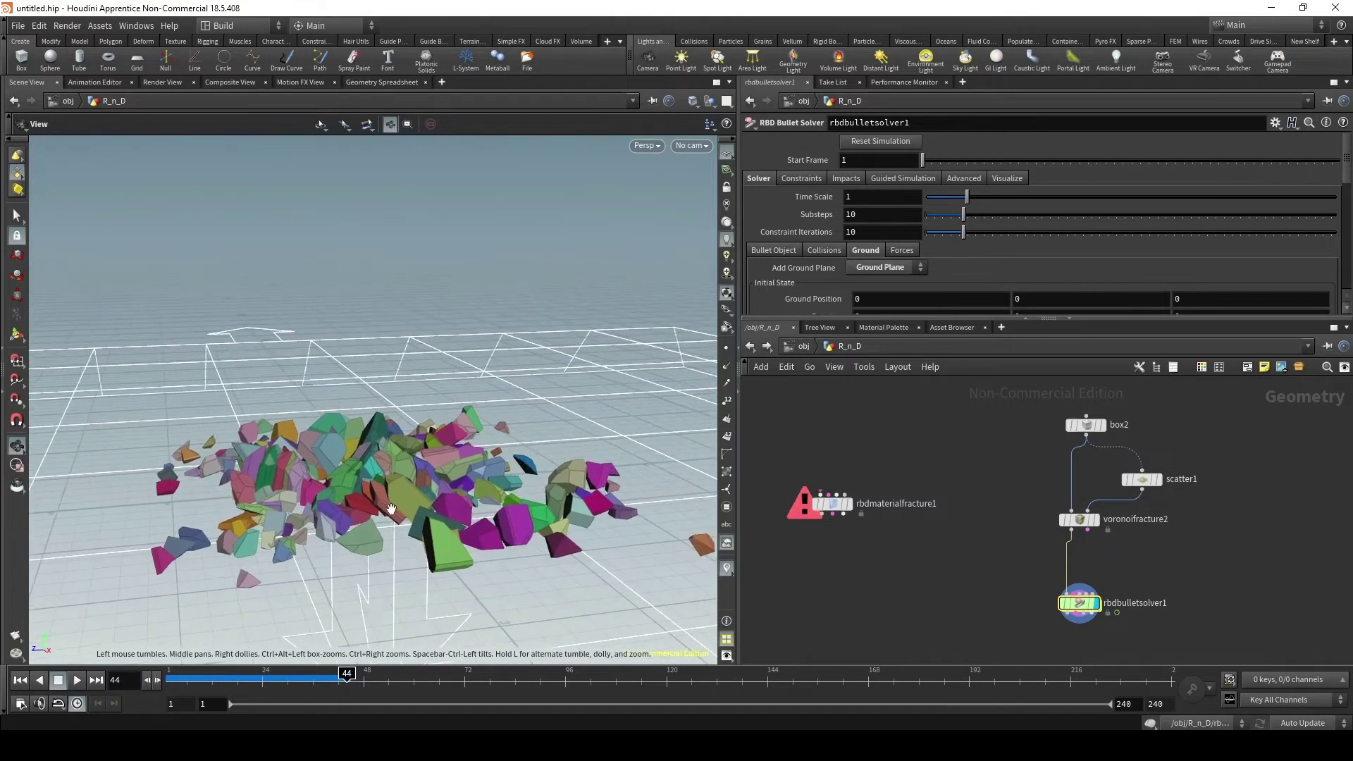
pyautogui.moveTo(536, 497); pyautogui.dragTo(465, 514)
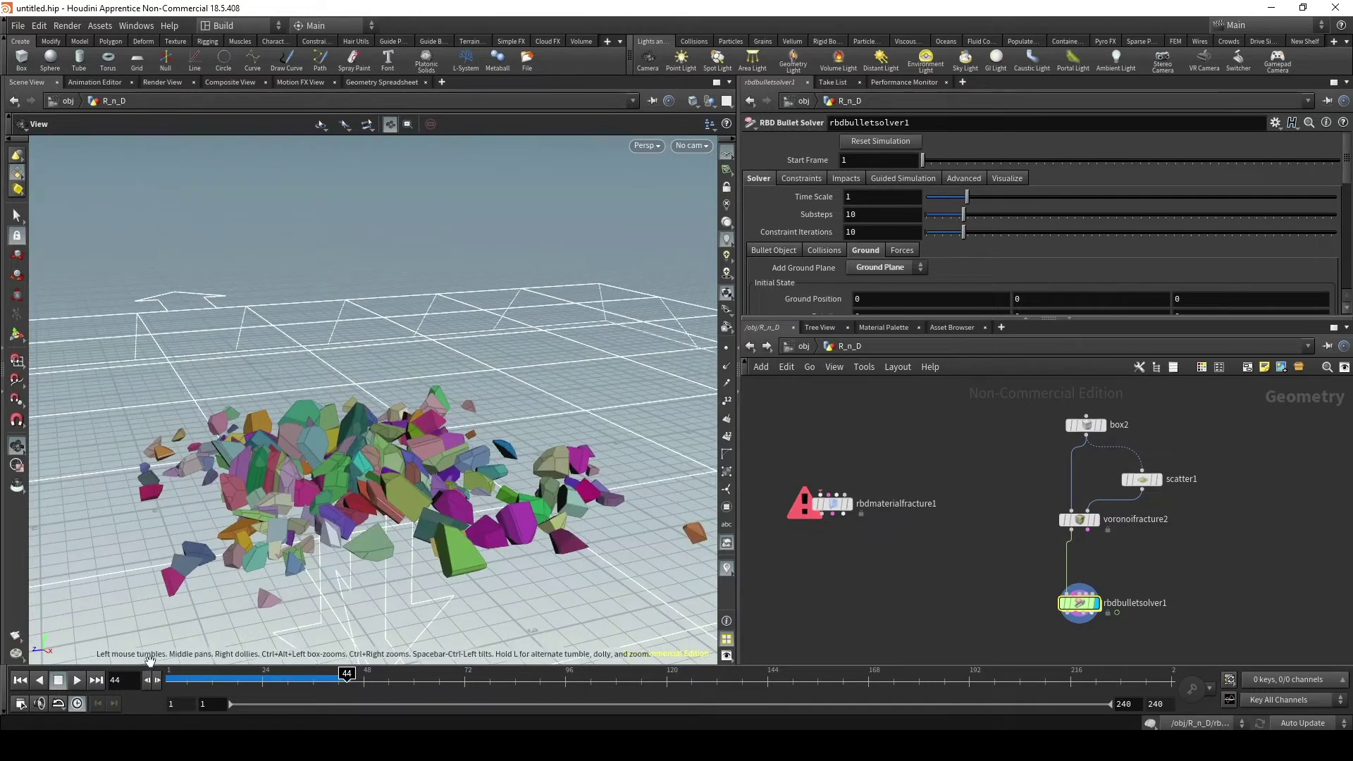
pyautogui.click(20, 680)
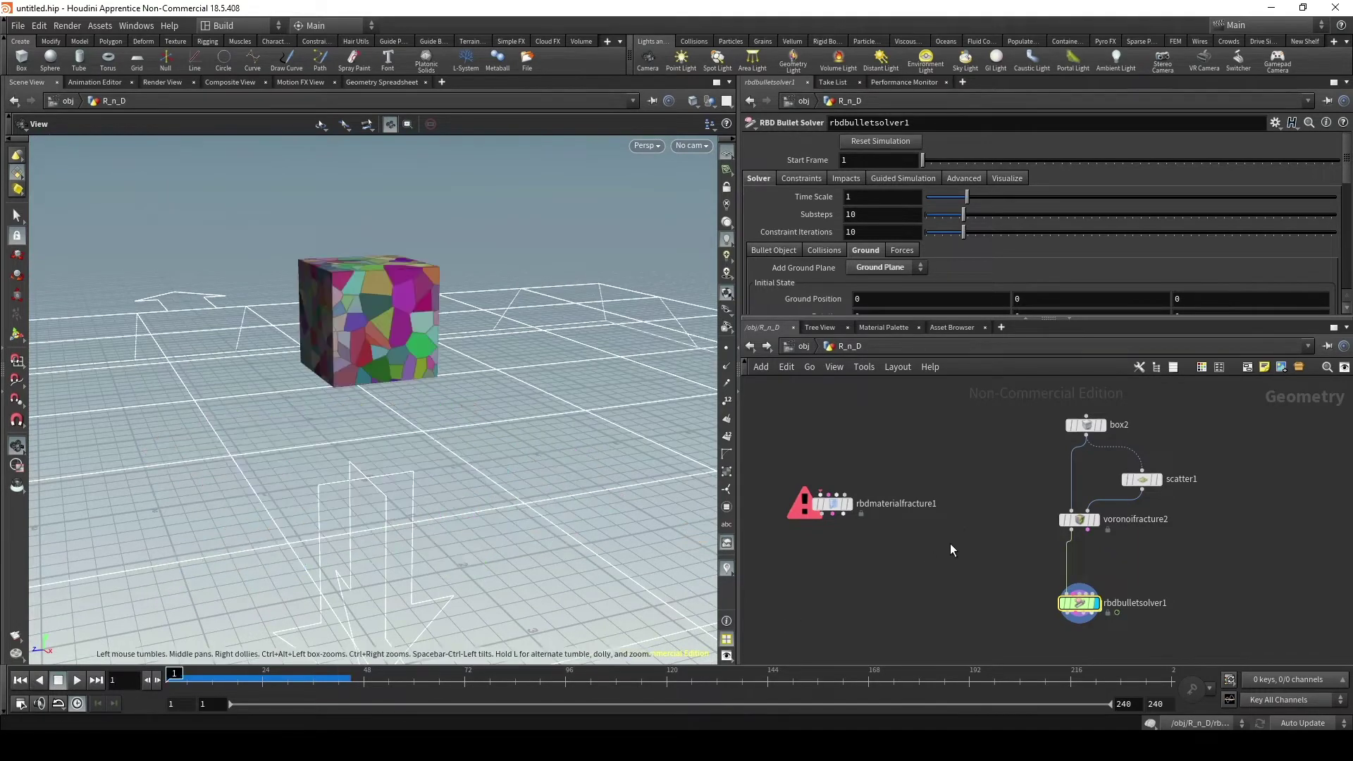
pyautogui.press('Tab')
# - Insert an IsoOffset between box2 and scatter1 with Uniform Sampling Divs 13
pyautogui.write('iso')
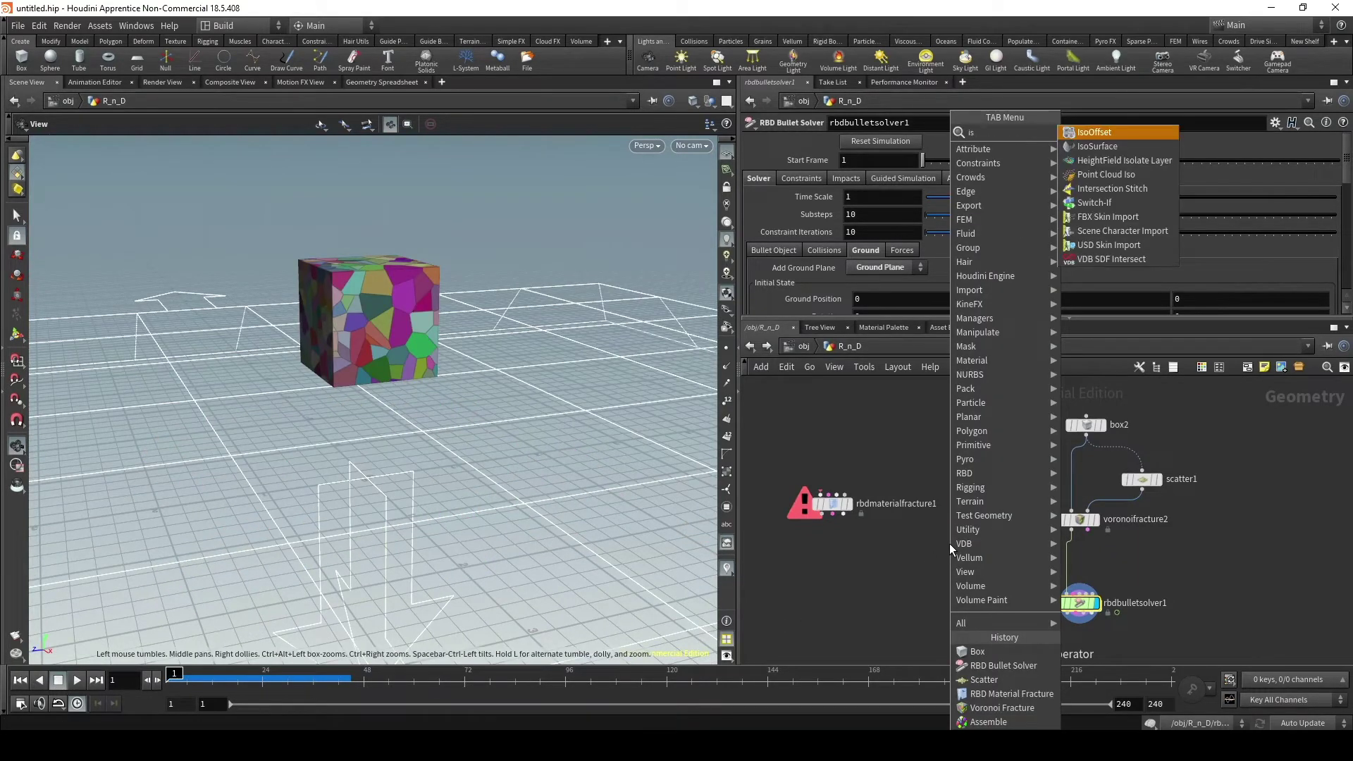
pyautogui.press('Return')
pyautogui.click(1145, 465)
pyautogui.scroll(4, 483, 432)
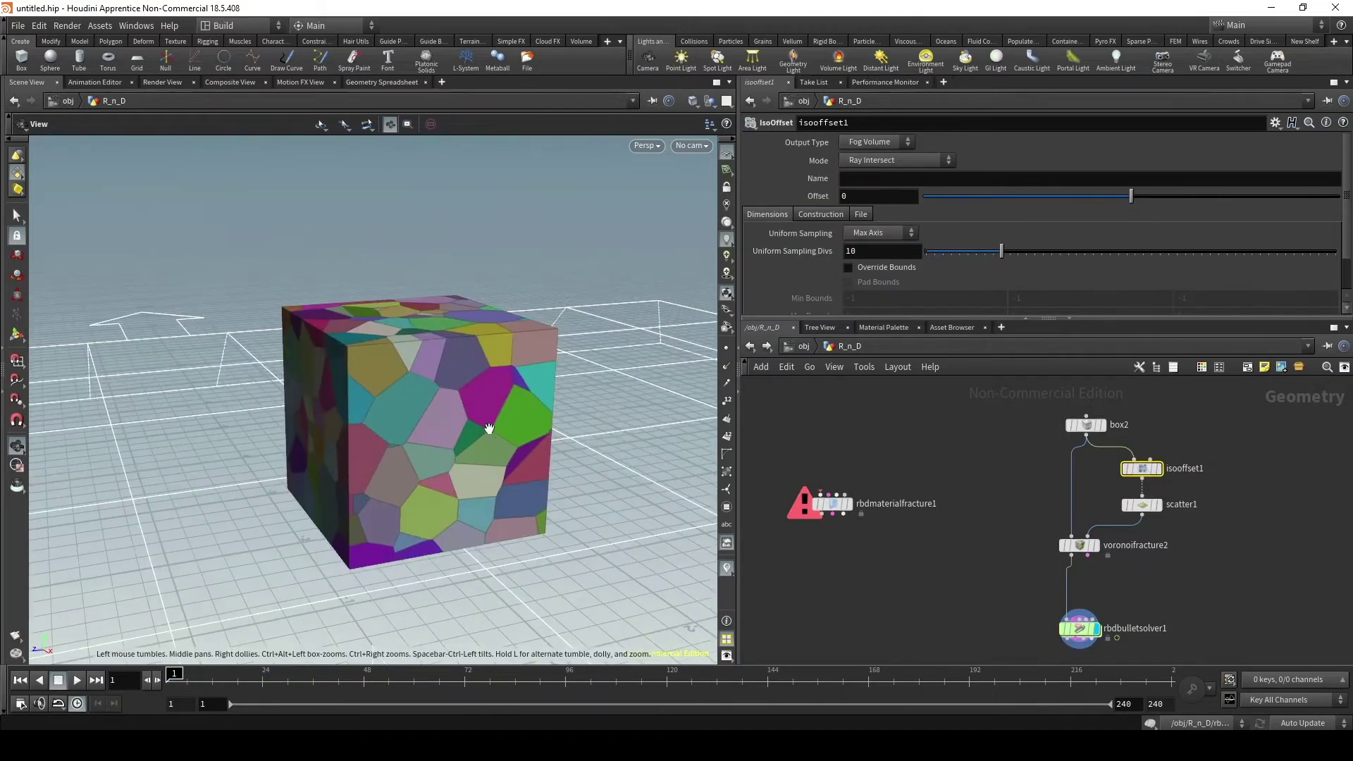
pyautogui.scroll(-1, 418, 417)
pyautogui.moveTo(374, 423); pyautogui.dragTo(384, 444)
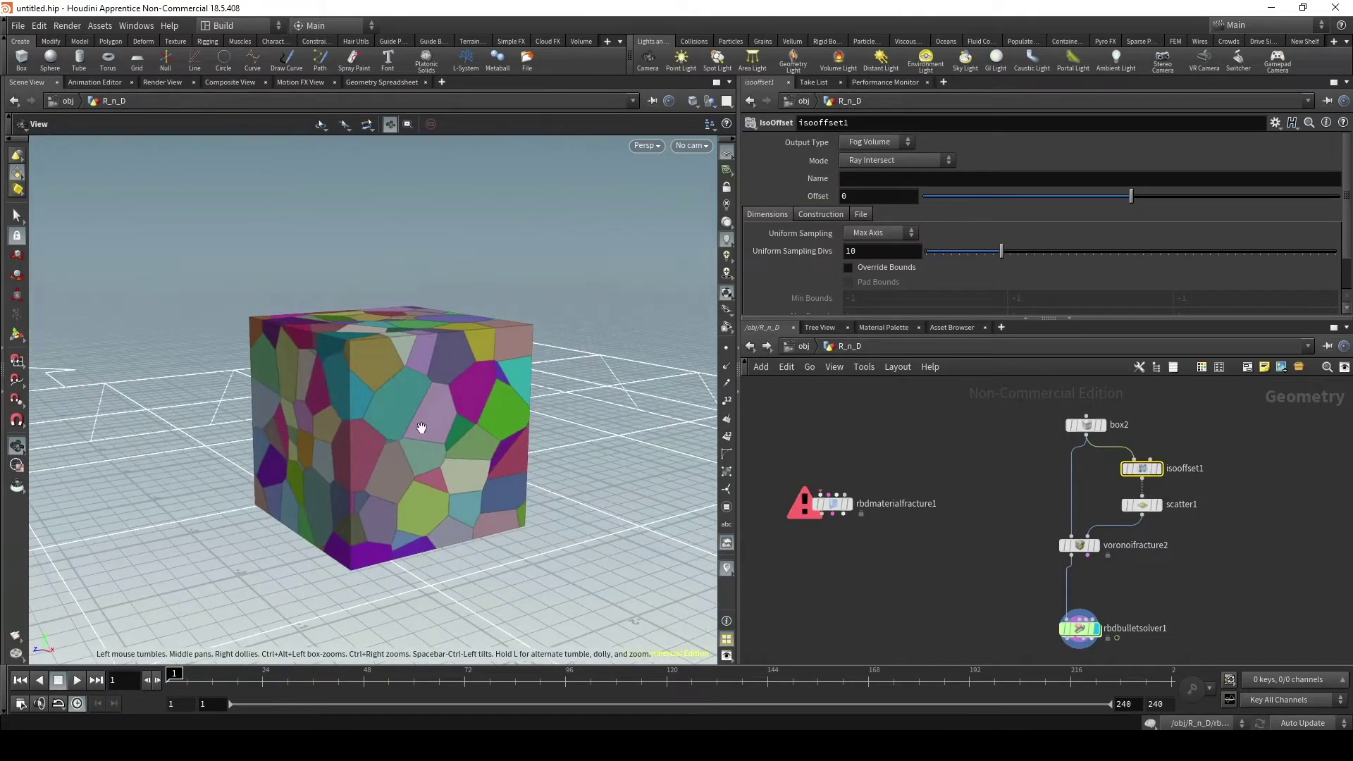
pyautogui.moveTo(466, 427); pyautogui.dragTo(425, 412)
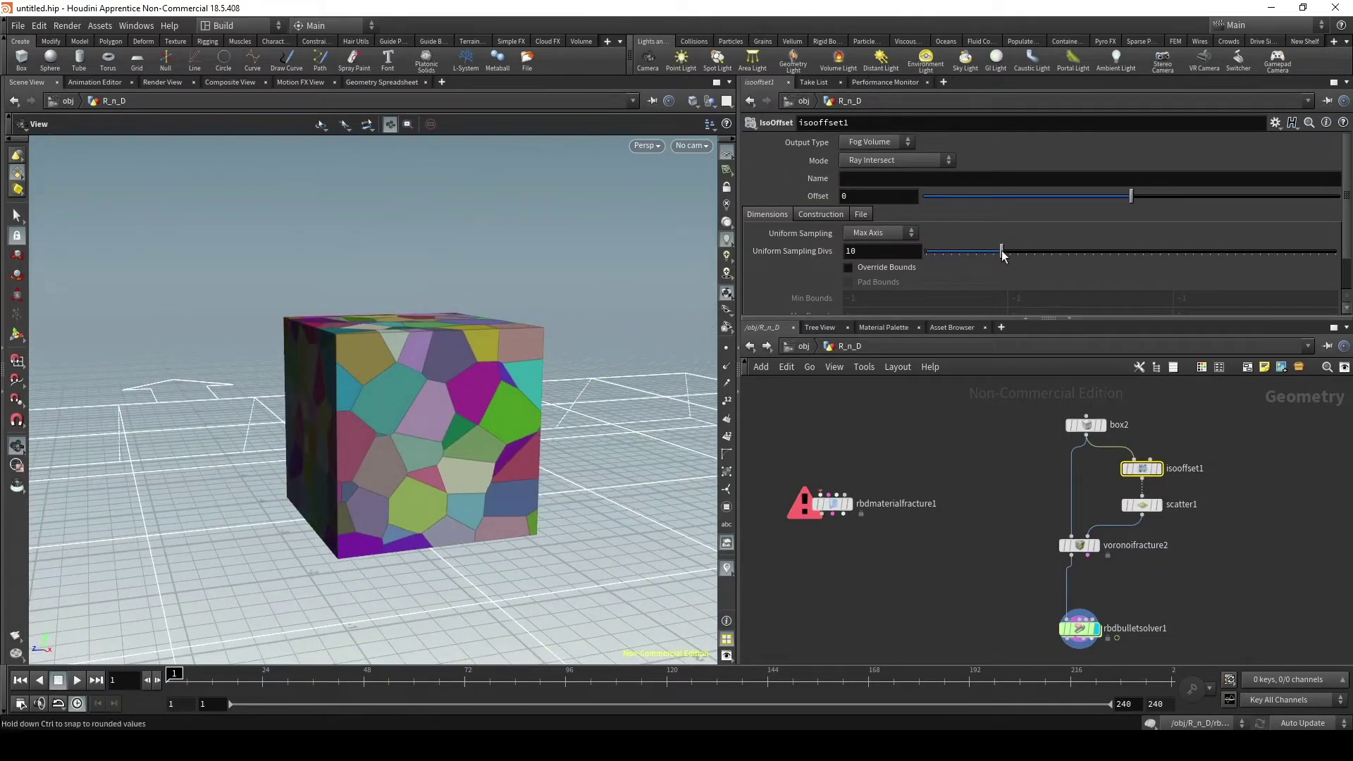
pyautogui.moveTo(1003, 255); pyautogui.dragTo(1027, 254)
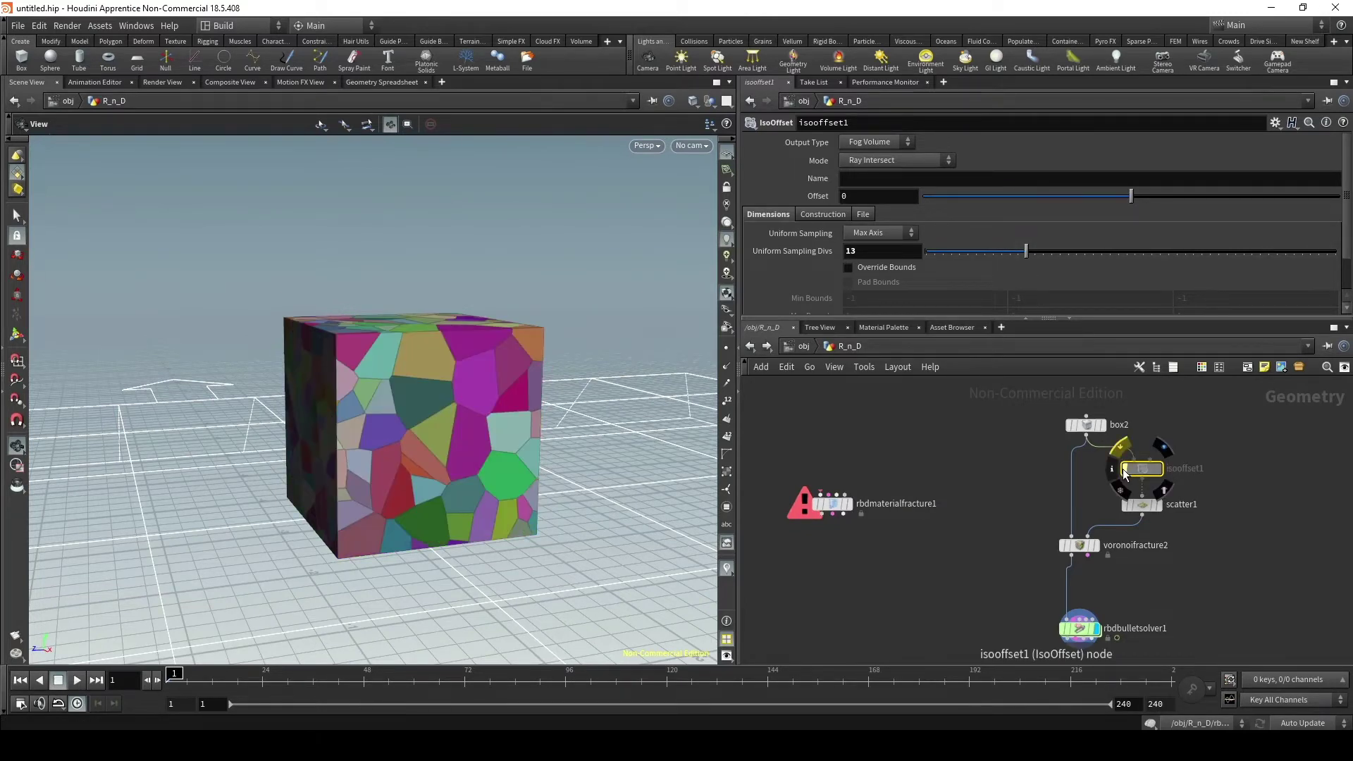
# - Play the simulation so the fractured box falls apart
pyautogui.moveTo(536, 423); pyautogui.dragTo(461, 421)
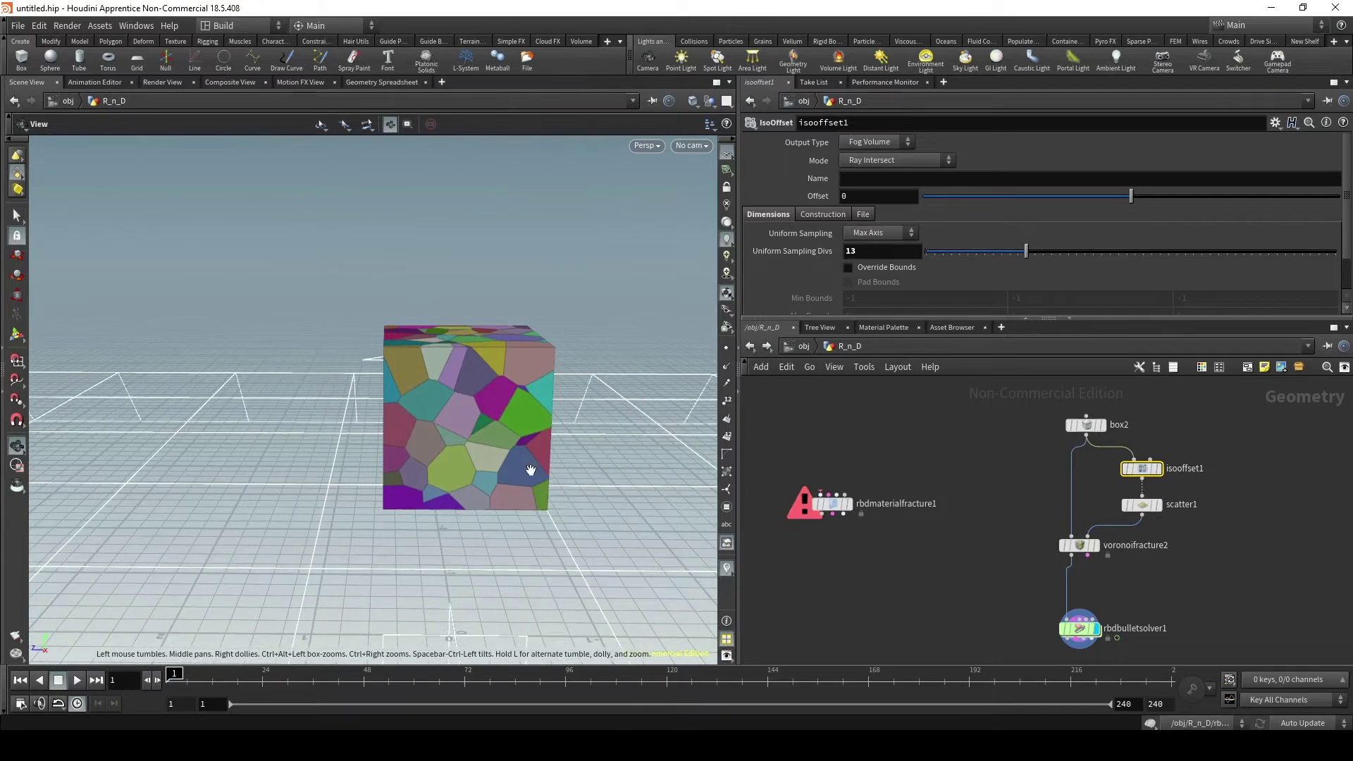
pyautogui.click(78, 682)
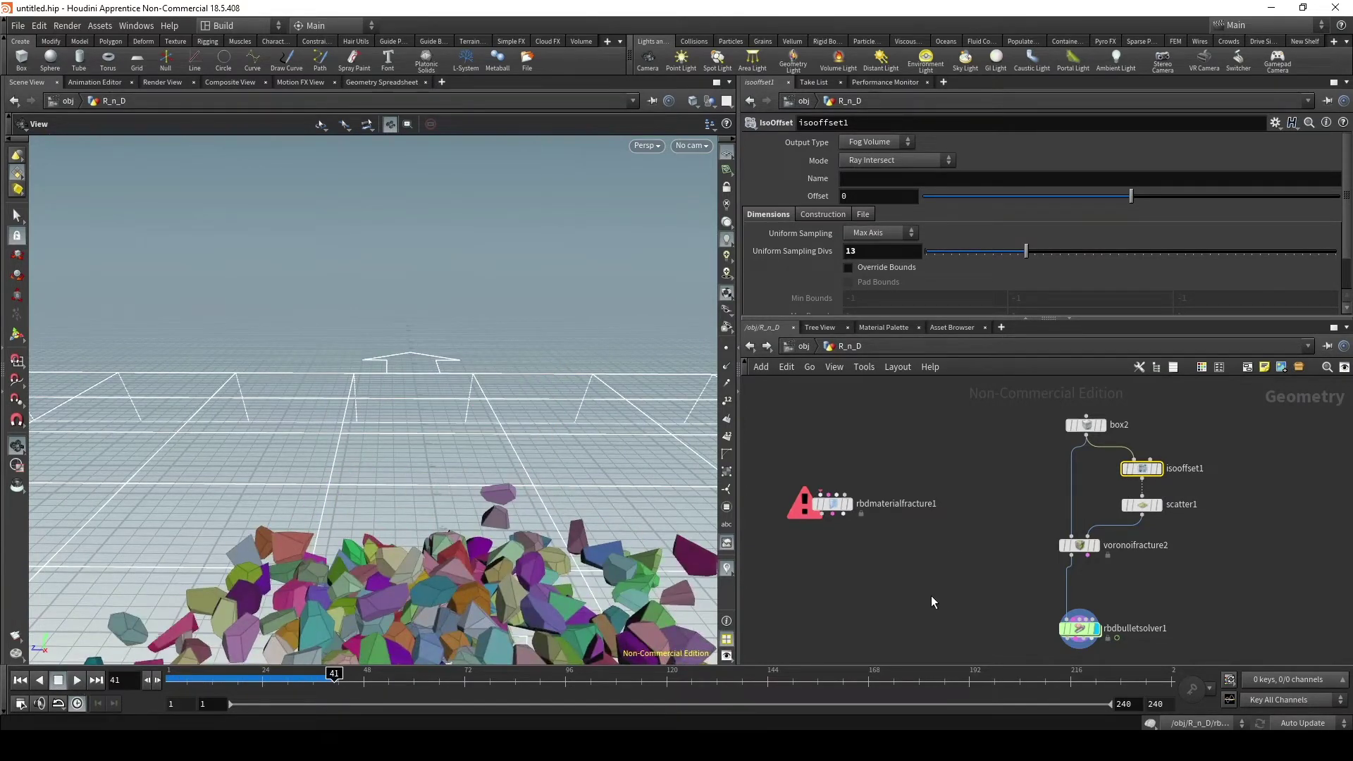
pyautogui.moveTo(932, 594); pyautogui.dragTo(950, 567, button='middle')
pyautogui.press('Tab')
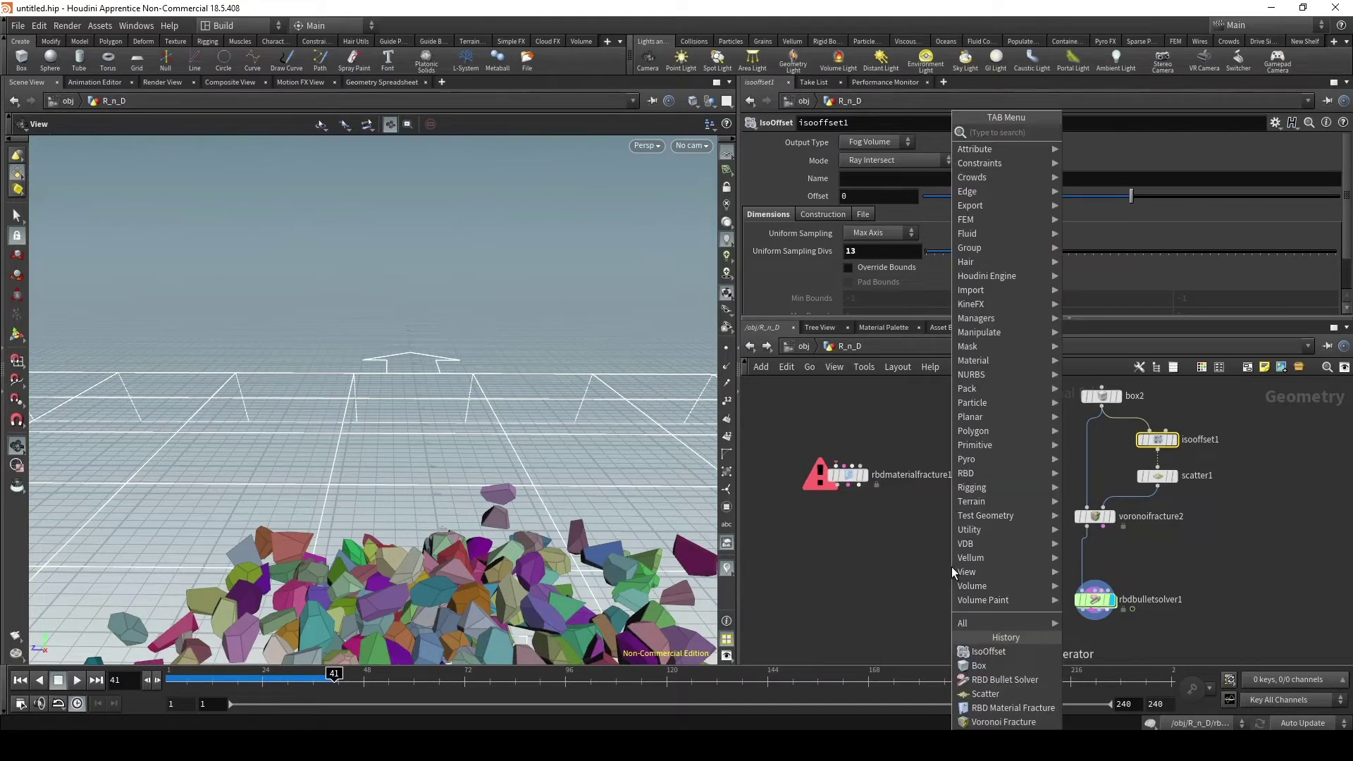
# - Add an Assemble node beside the chain and inspect voronoifracture2's and assemble1's node info
pyautogui.write('assemble')
pyautogui.press('Return')
pyautogui.click(1025, 568)
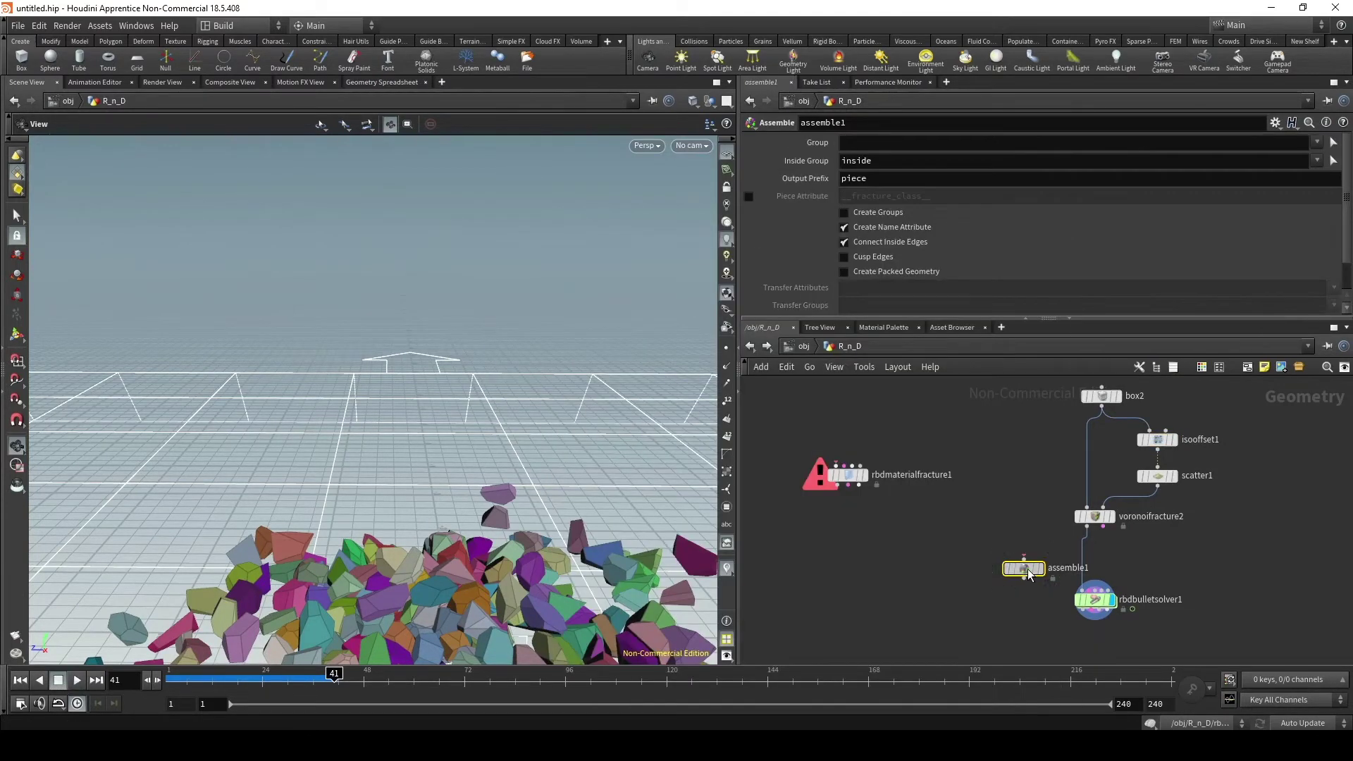
pyautogui.moveTo(1029, 574); pyautogui.dragTo(1014, 559)
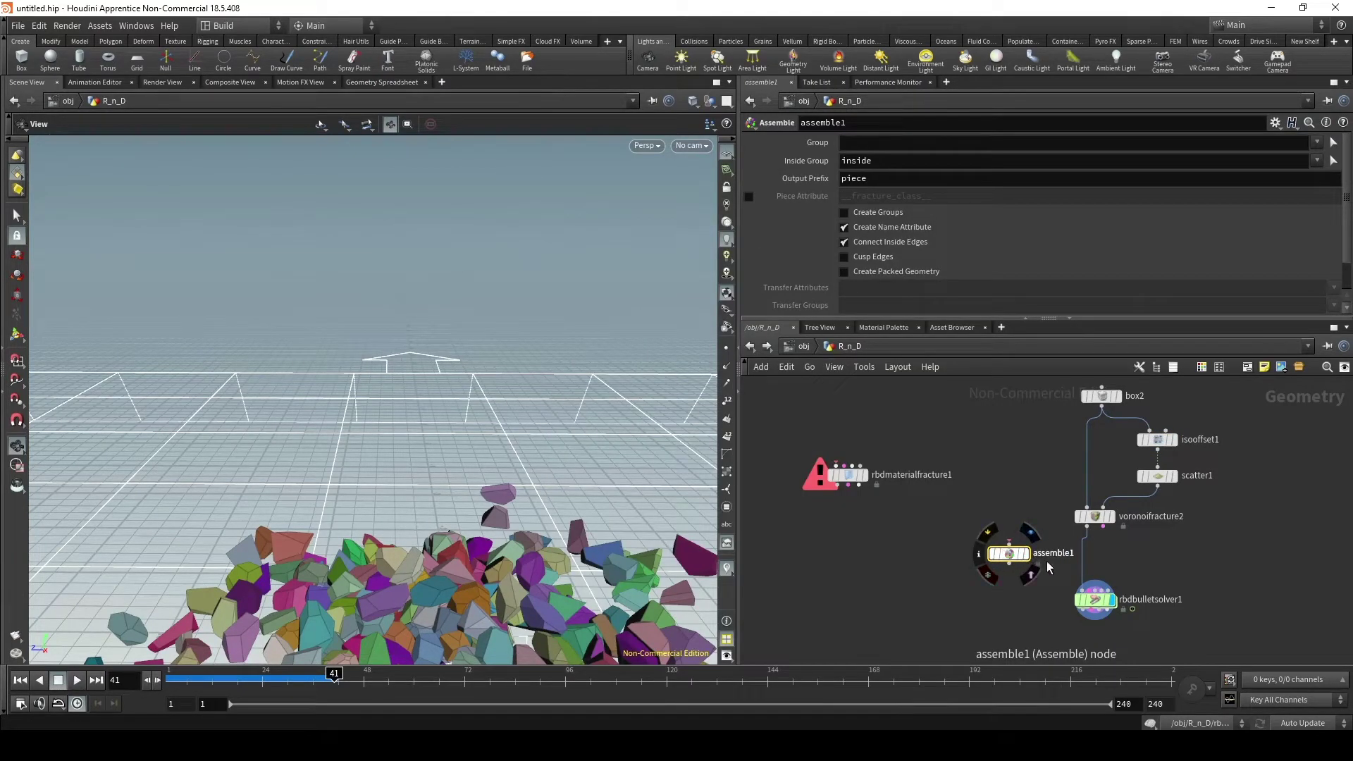
pyautogui.moveTo(1096, 601); pyautogui.dragTo(1096, 616)
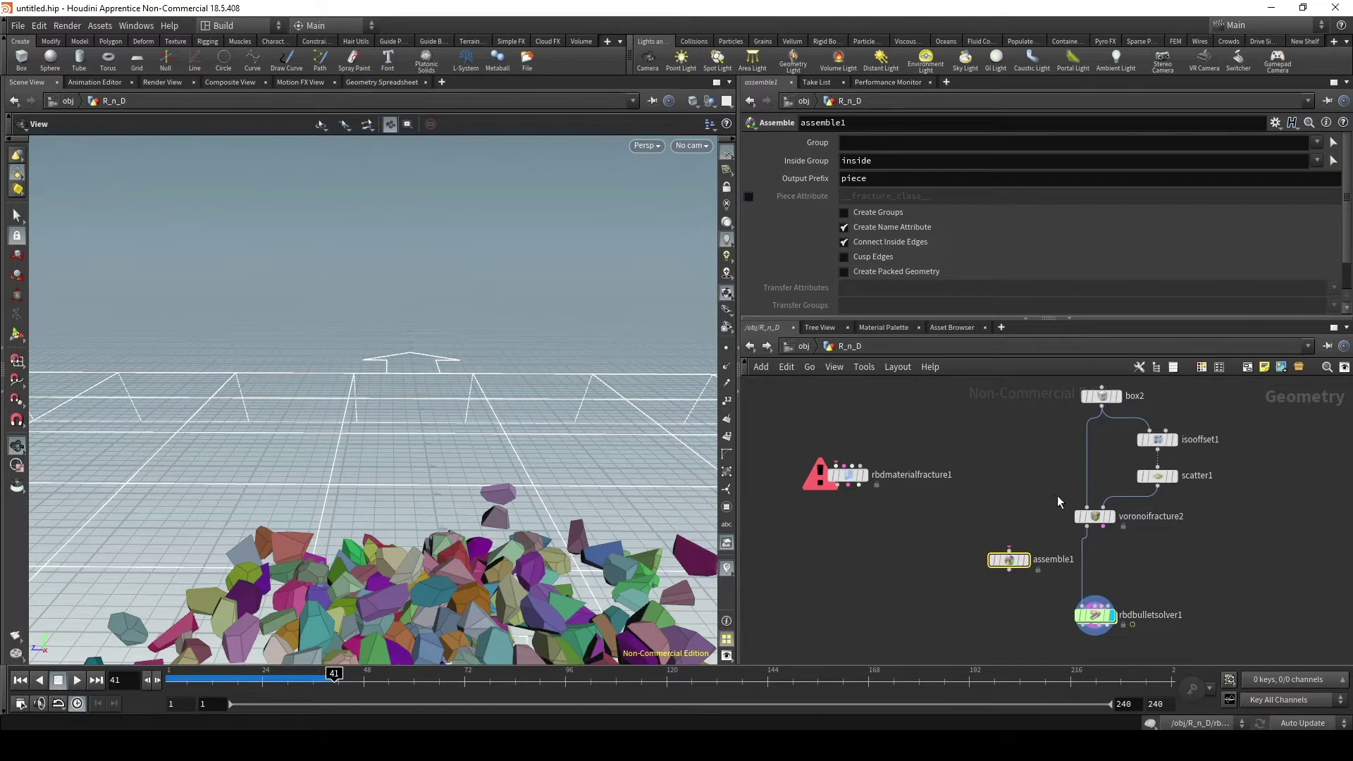
pyautogui.middleClick(1083, 518)
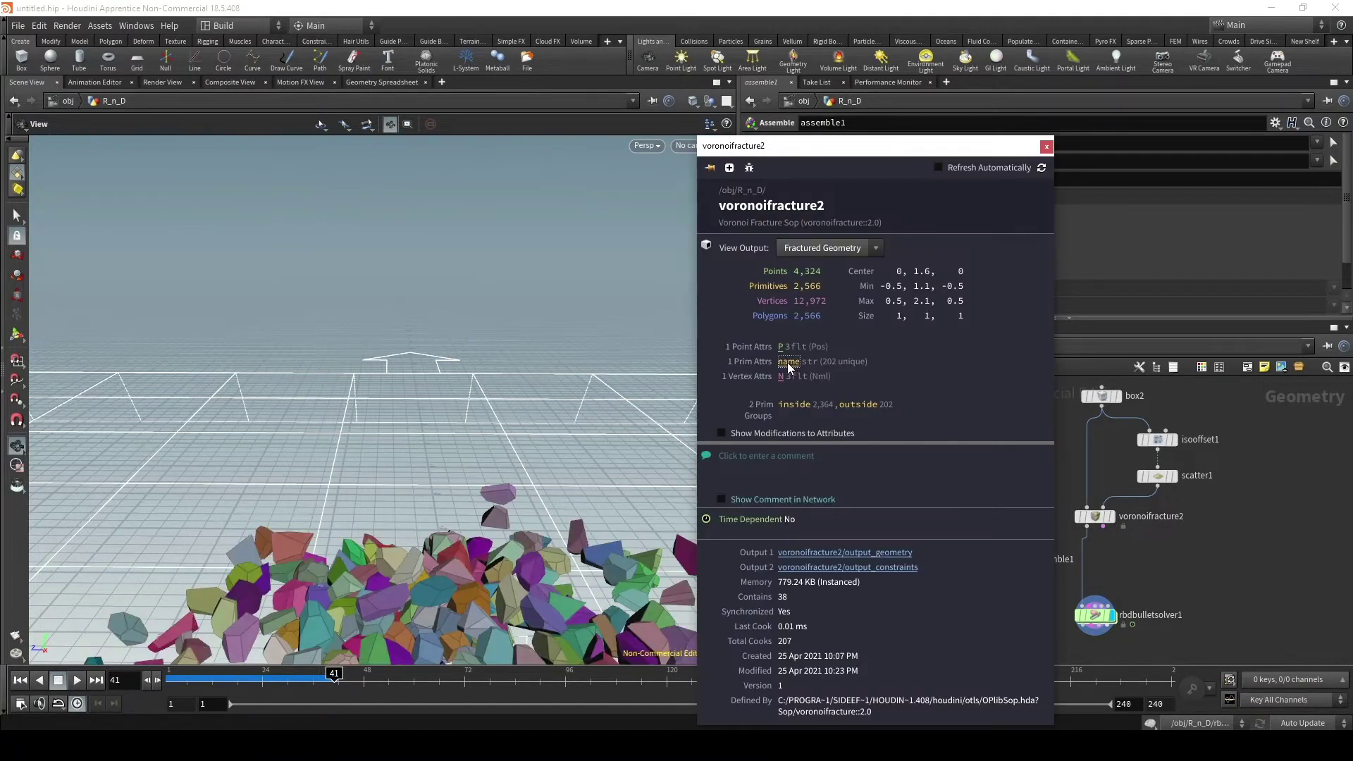
pyautogui.middleClick(1011, 561)
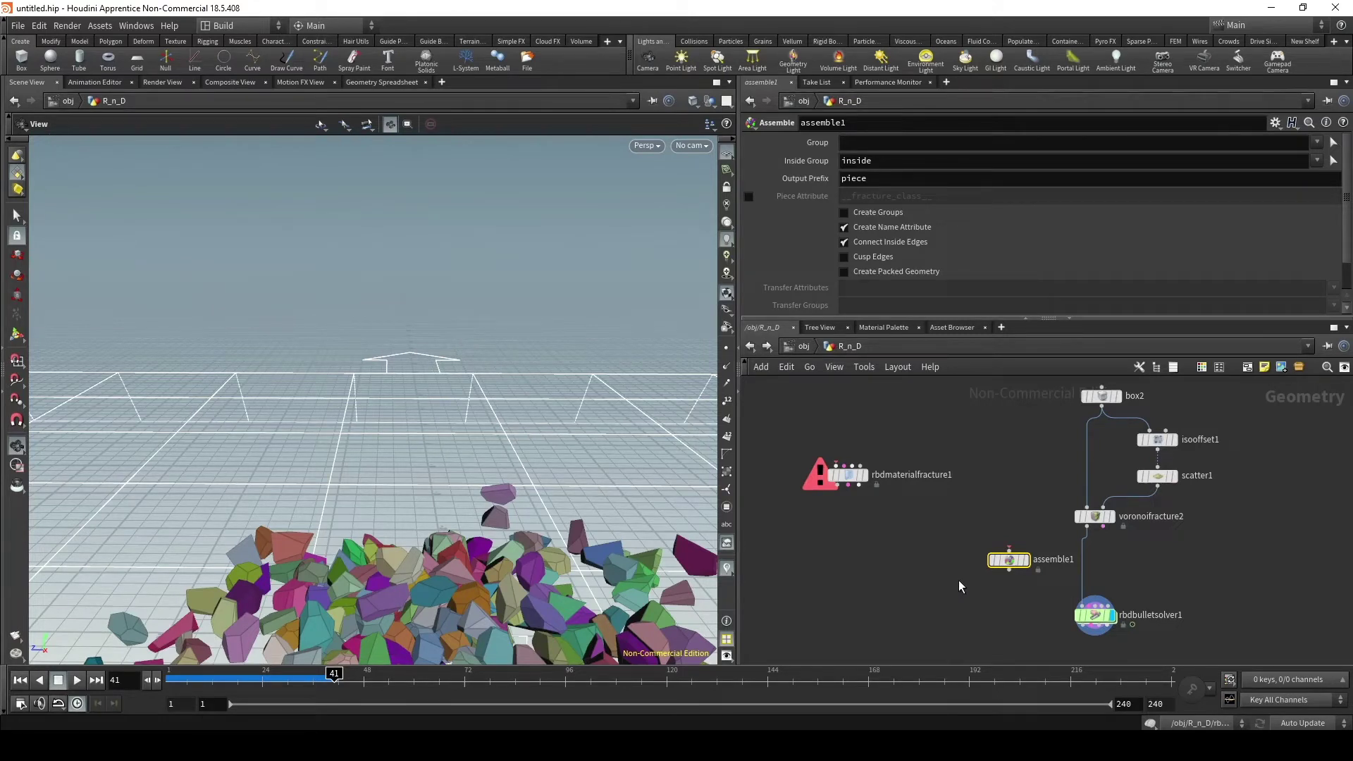
# - Uncheck Create Name Attribute and insert assemble1 between voronoifracture2 and rbdbulletsolver1
pyautogui.click(846, 229)
pyautogui.click(845, 272)
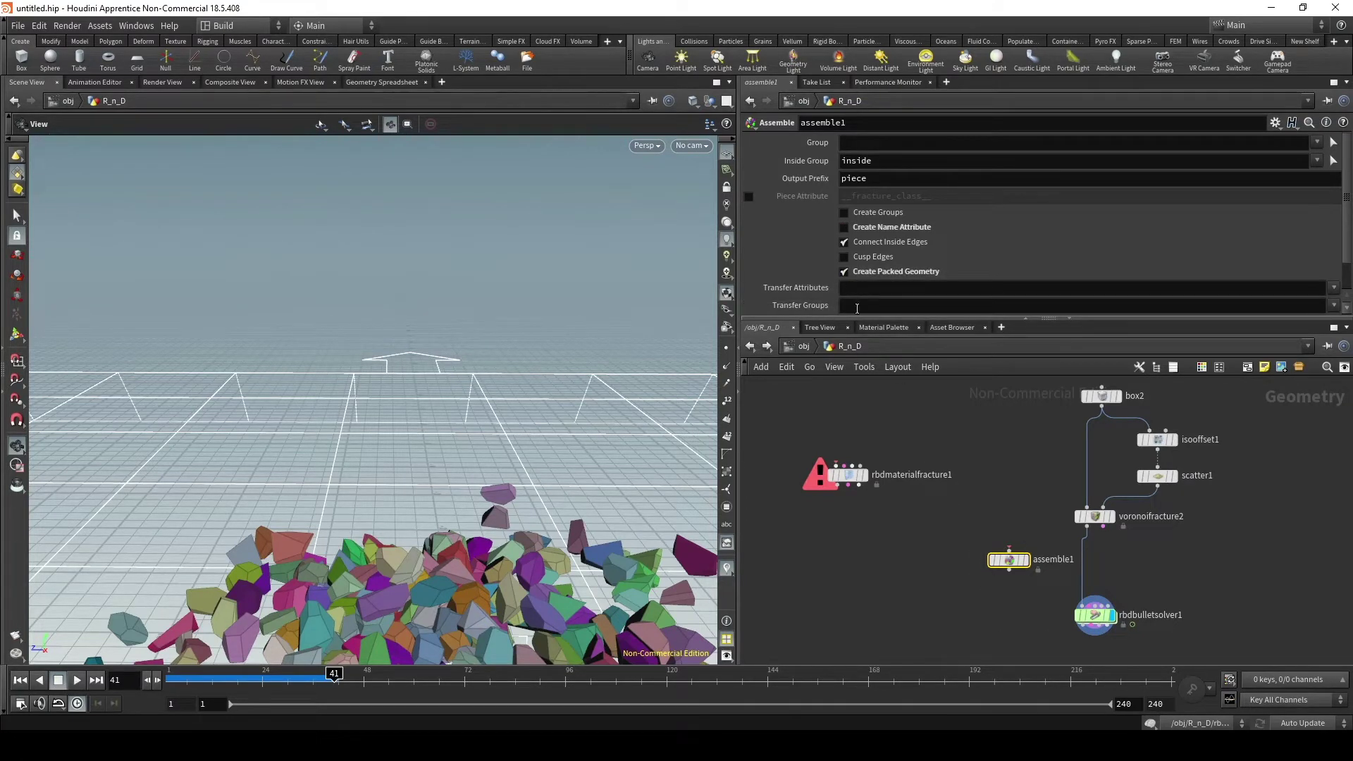
pyautogui.middleClick(1088, 517)
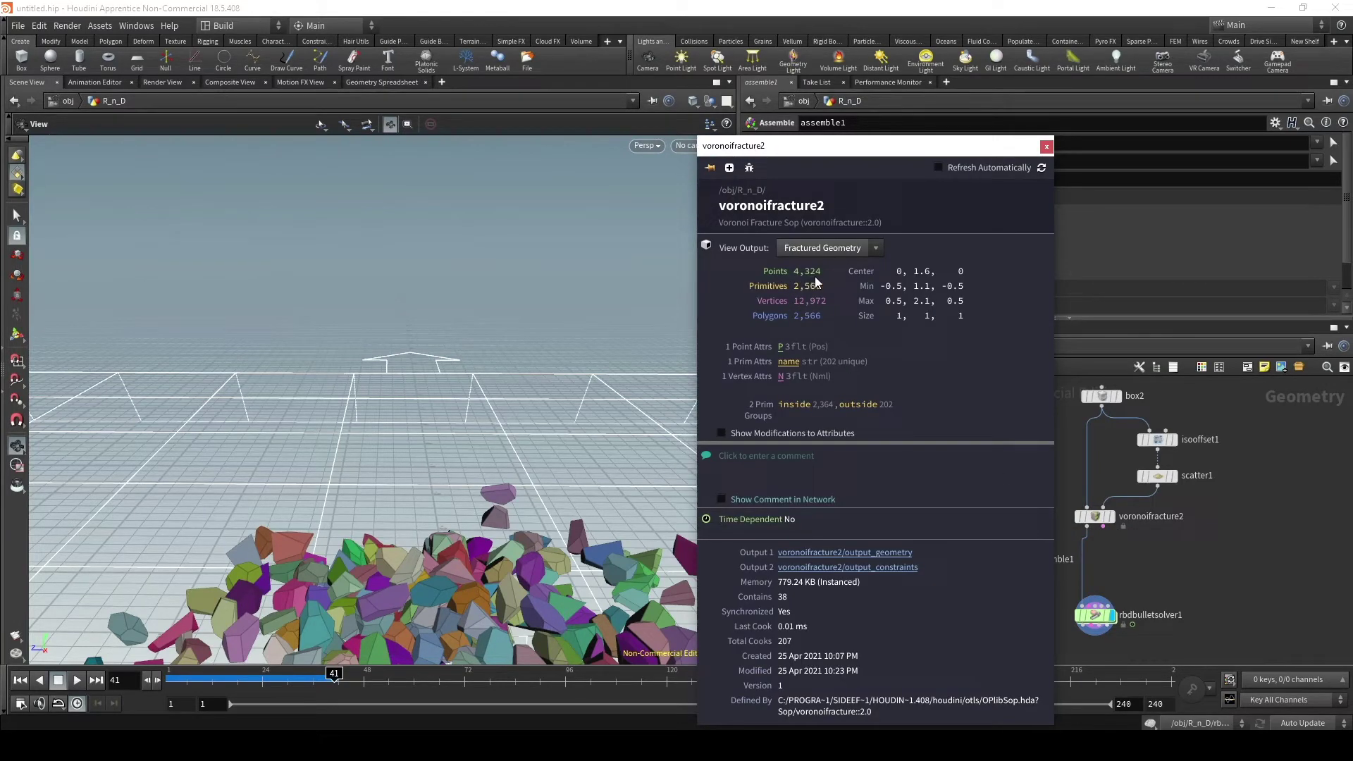
pyautogui.click(1047, 146)
pyautogui.moveTo(1014, 564); pyautogui.dragTo(1080, 570)
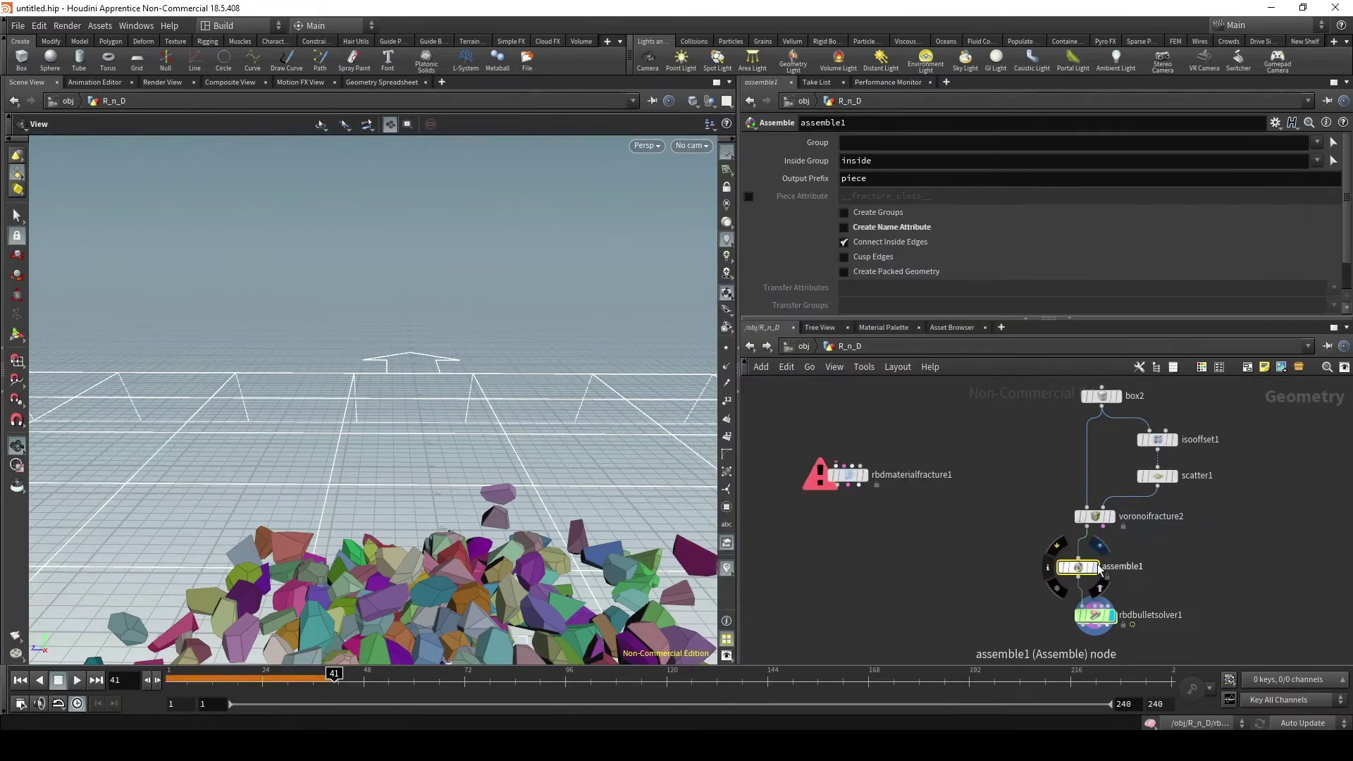
# - Enable Create Packed Geometry on assemble1, replay from frame 1, and select voronoifracture2
pyautogui.click(844, 272)
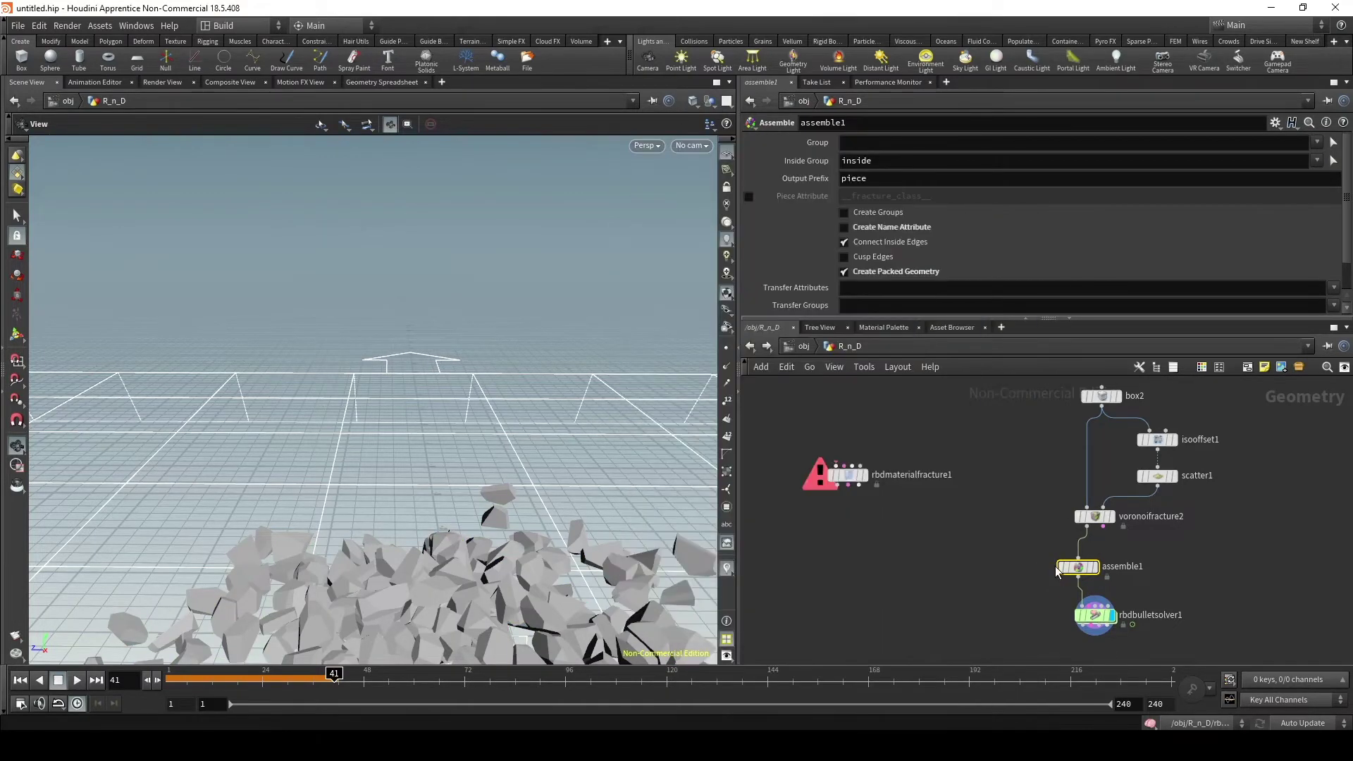
pyautogui.moveTo(1196, 583); pyautogui.dragTo(1129, 572, button='middle')
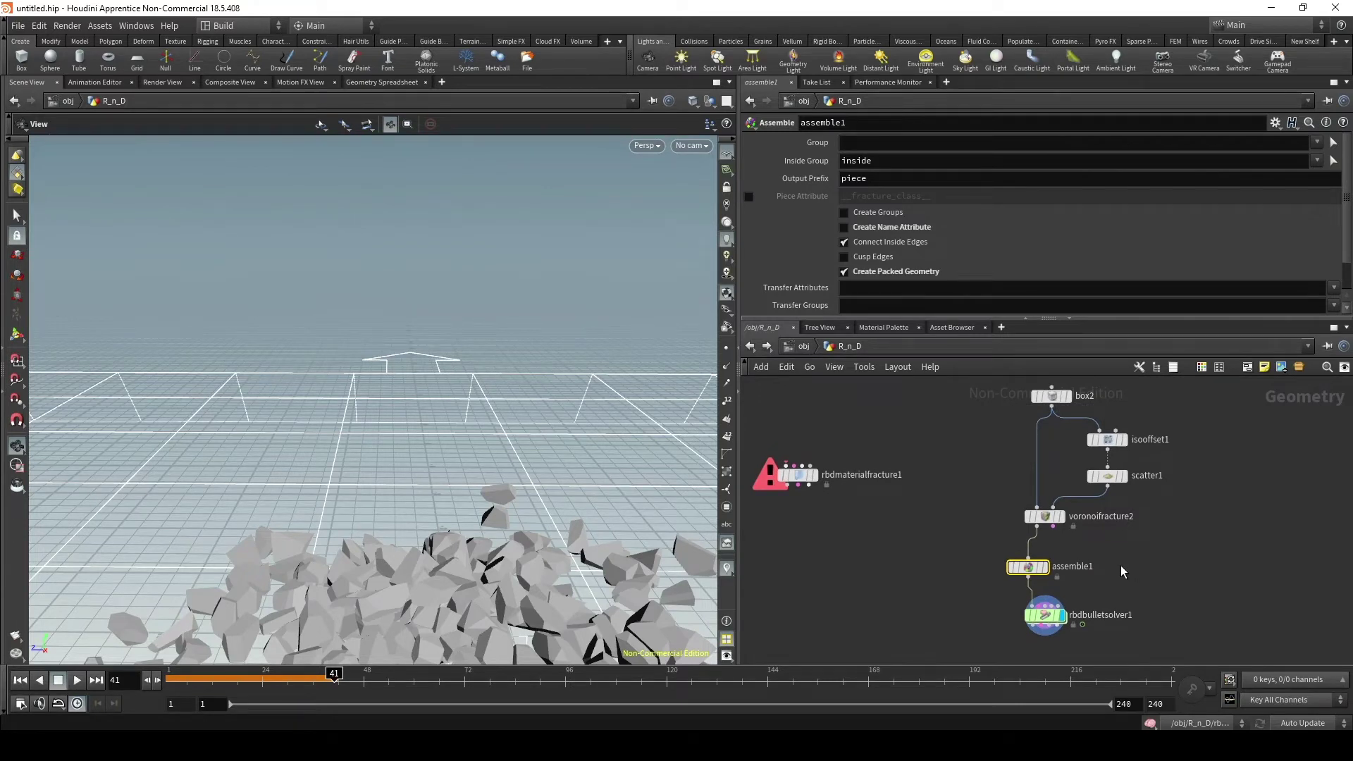
pyautogui.click(20, 680)
pyautogui.click(76, 680)
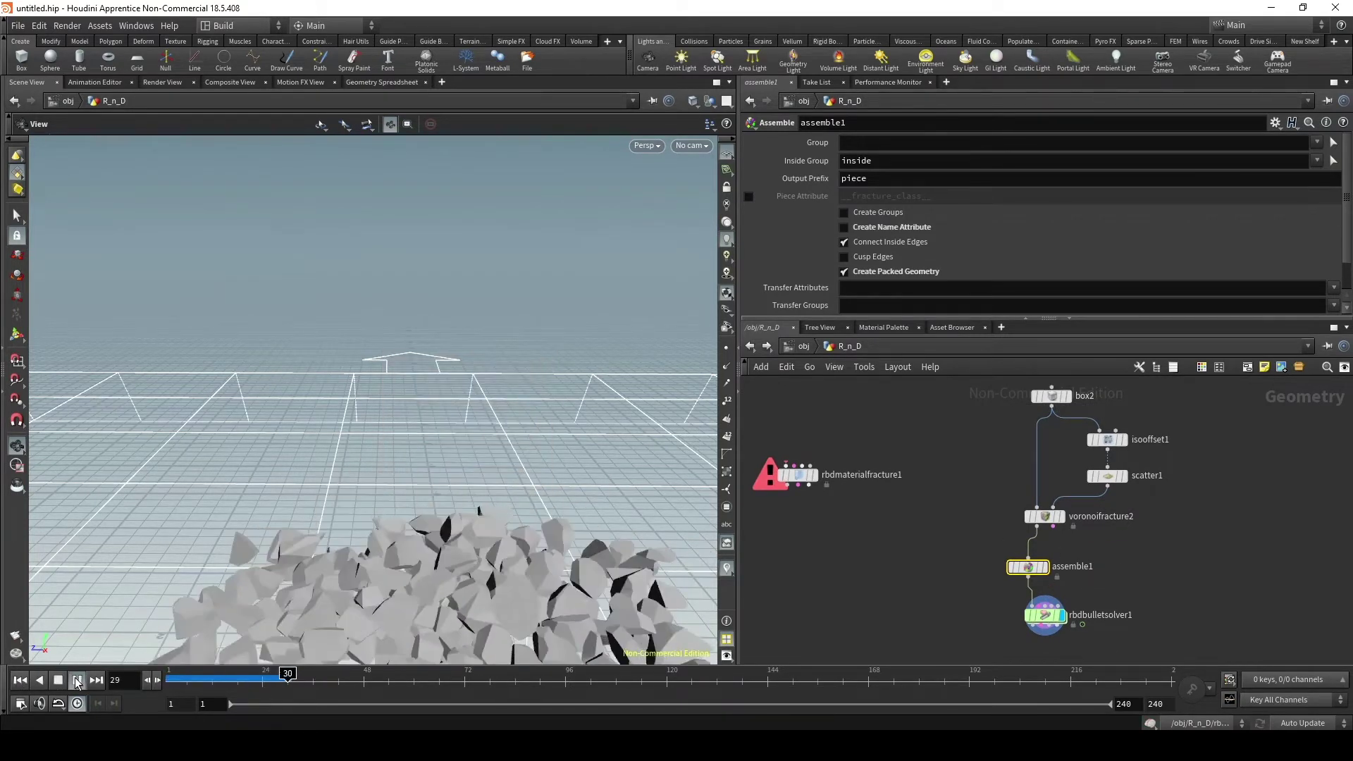
pyautogui.moveTo(395, 437); pyautogui.dragTo(493, 493)
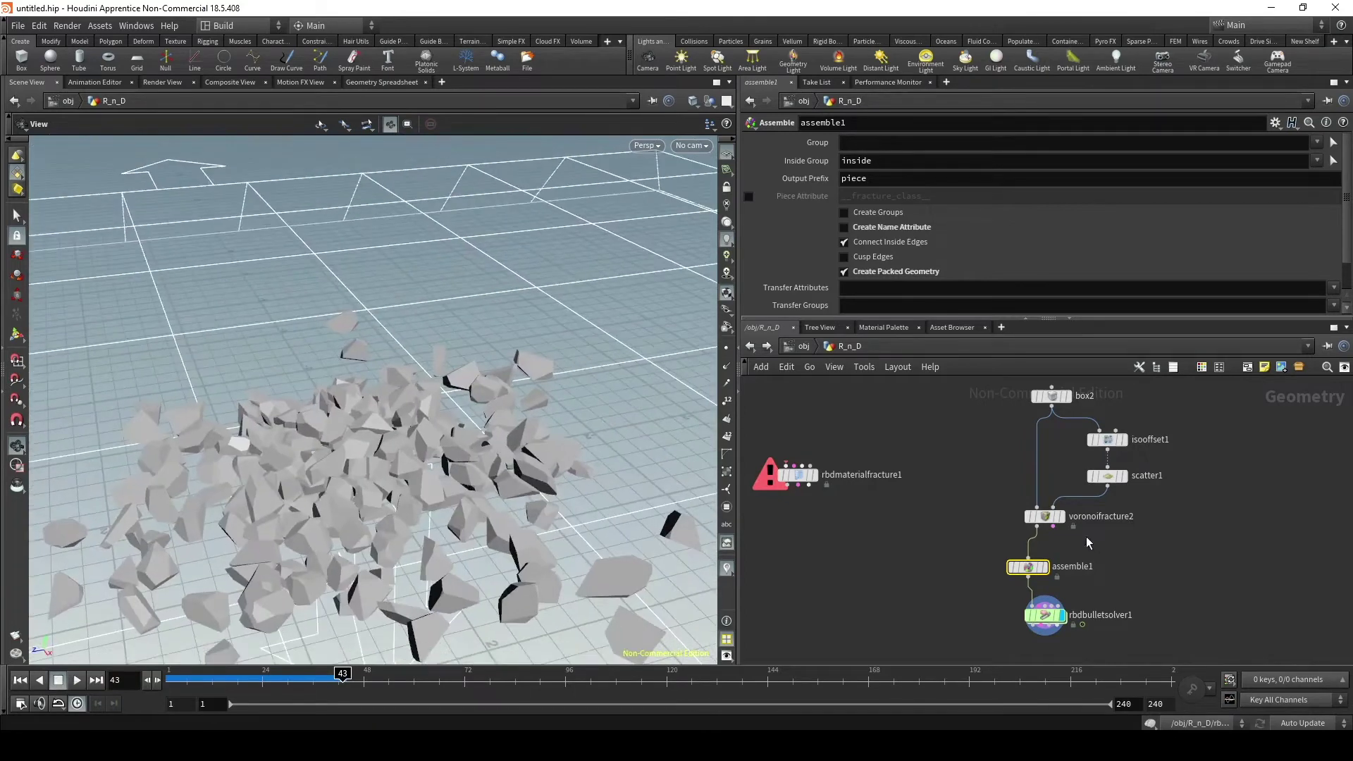
pyautogui.click(1037, 519)
# - Enlarge the network area to show all nodes and orbit around the intact box
pyautogui.moveTo(1120, 318); pyautogui.dragTo(1089, 486)
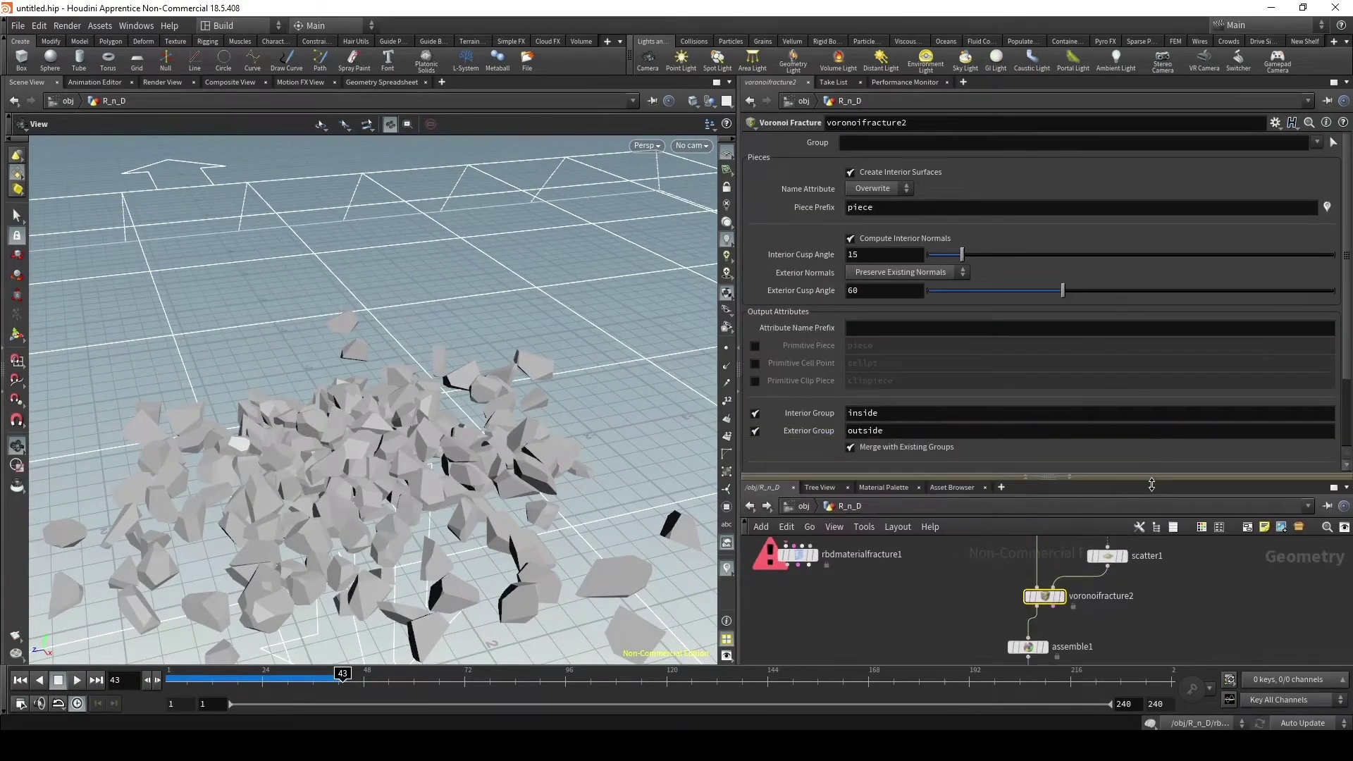
pyautogui.scroll(-3, 1074, 375)
pyautogui.scroll(3, 1075, 375)
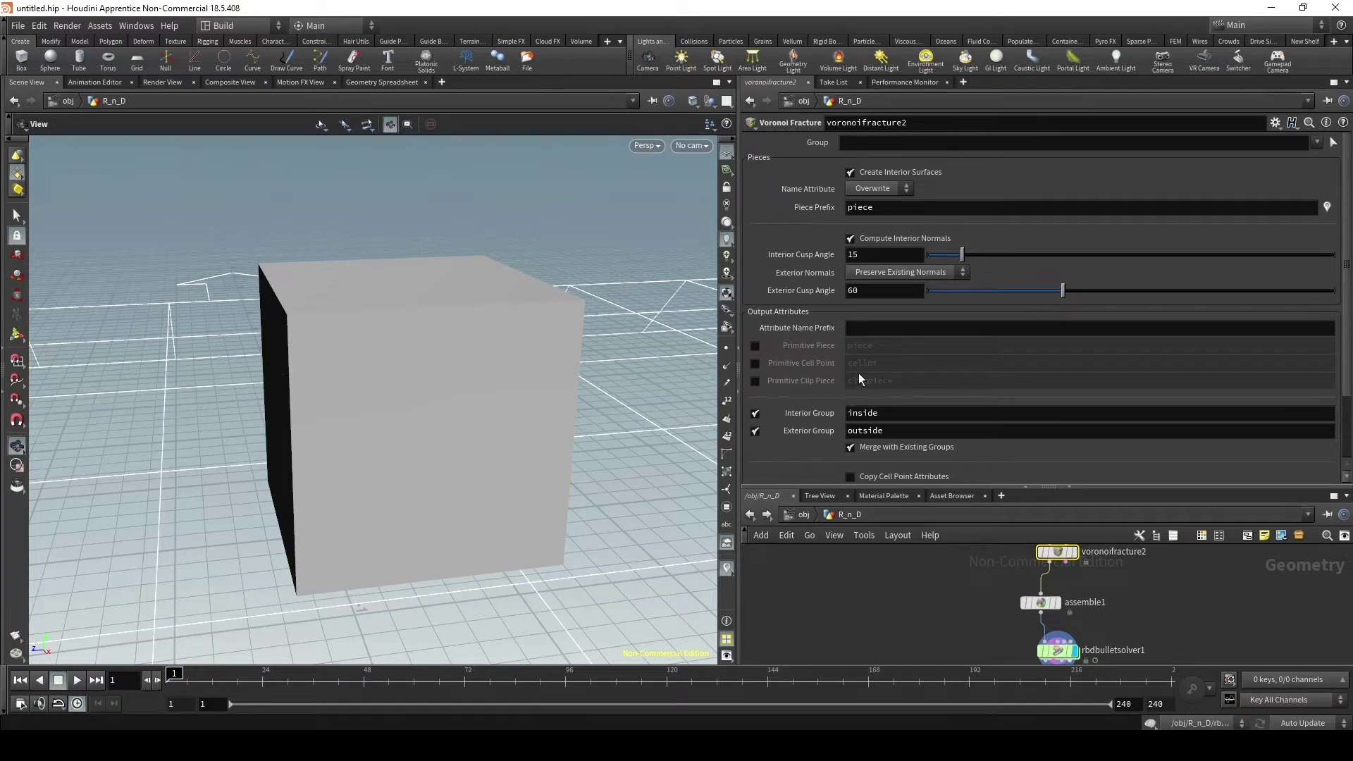
pyautogui.moveTo(641, 416)
pyautogui.mouseDown()
pyautogui.moveTo(535, 374)
pyautogui.moveTo(337, 422)
pyautogui.mouseUp()
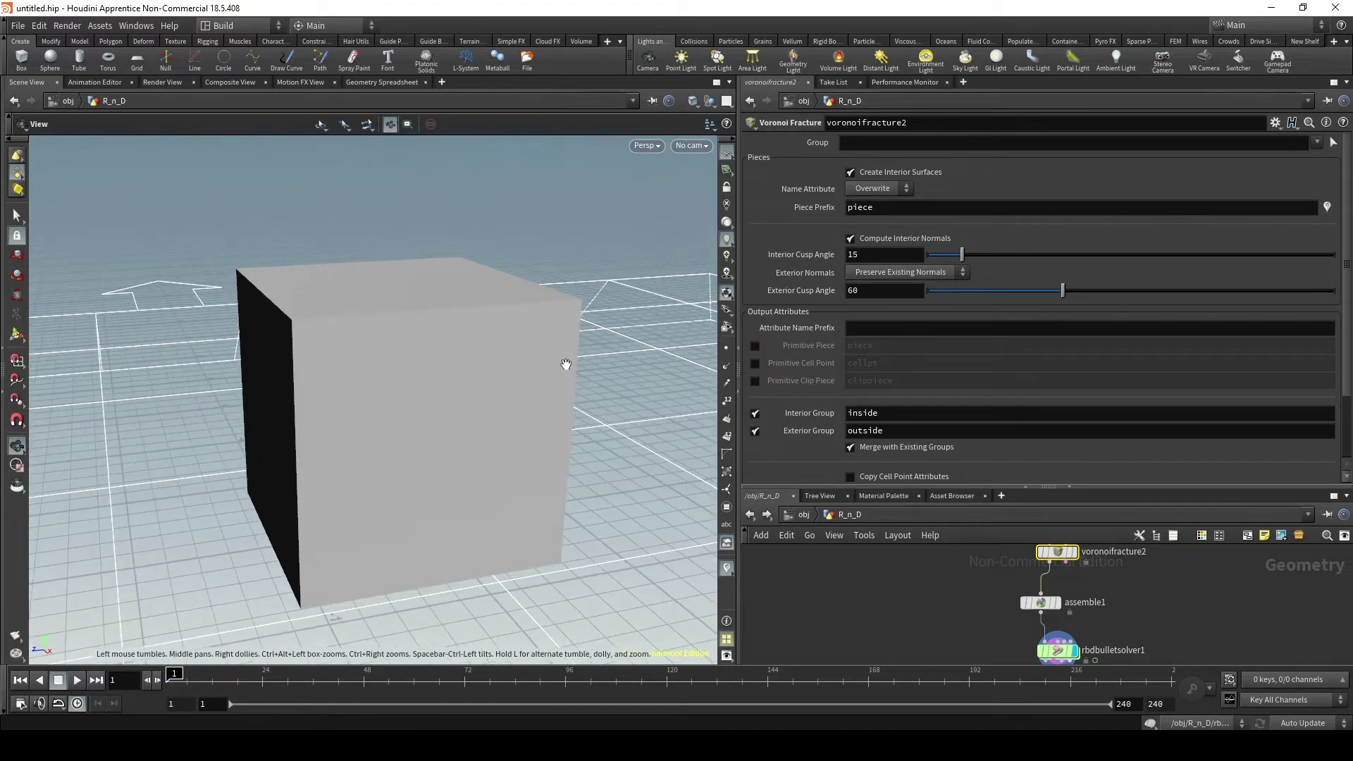
pyautogui.scroll(-1, 899, 329)
pyautogui.scroll(-2, 909, 333)
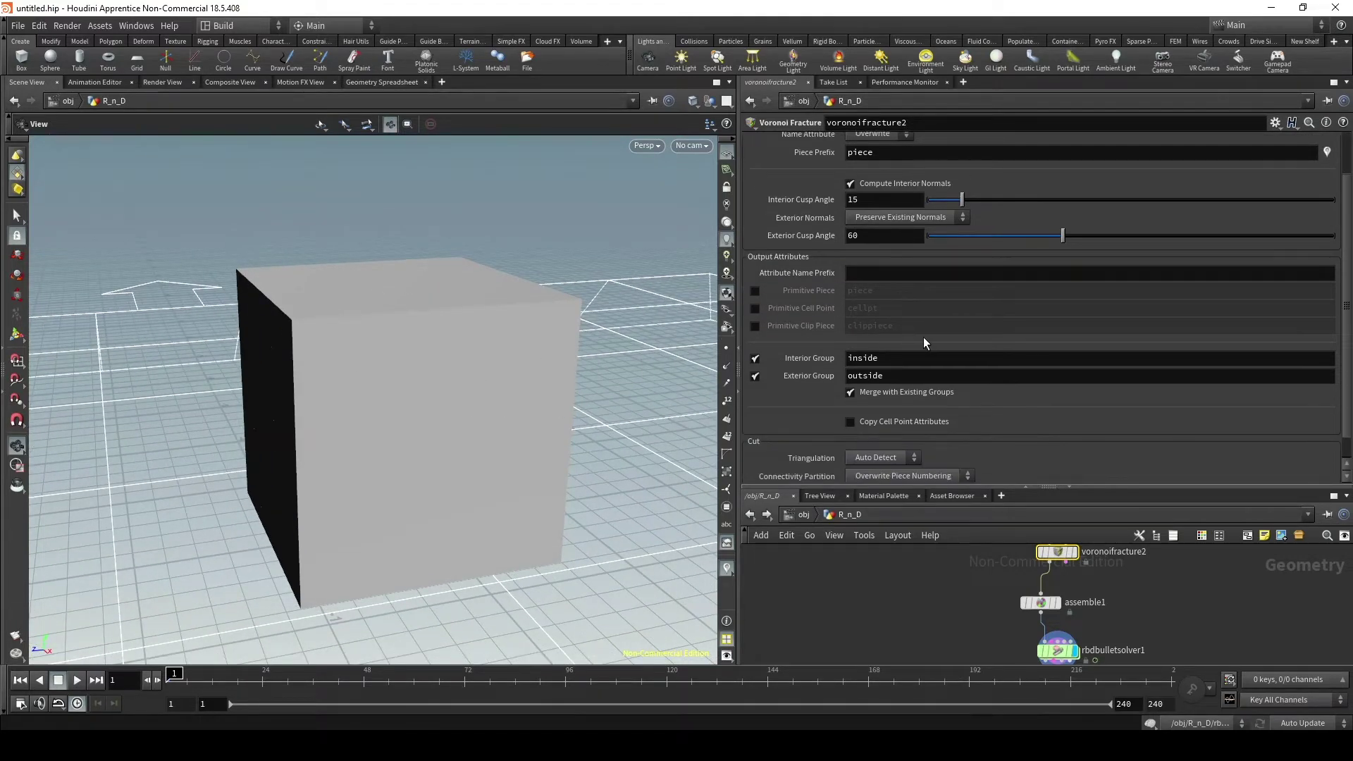
pyautogui.scroll(-2, 972, 380)
pyautogui.scroll(4, 873, 382)
pyautogui.moveTo(1049, 486); pyautogui.dragTo(1049, 303)
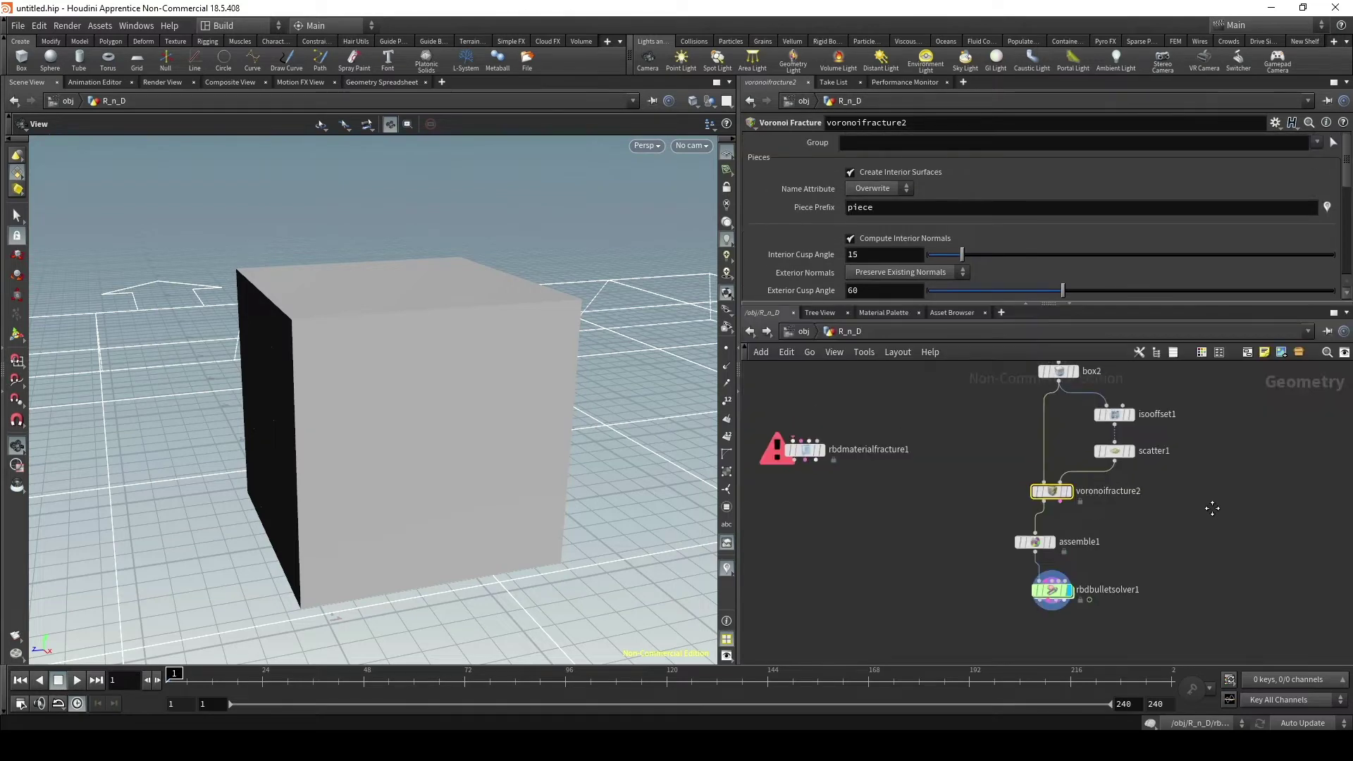
pyautogui.moveTo(452, 423)
pyautogui.mouseDown()
pyautogui.moveTo(463, 387)
pyautogui.moveTo(444, 387)
pyautogui.moveTo(468, 583)
pyautogui.mouseUp()
# - Advance the simulation to frame 72, then step back to frame 38 to inspect the debris
pyautogui.click(171, 674)
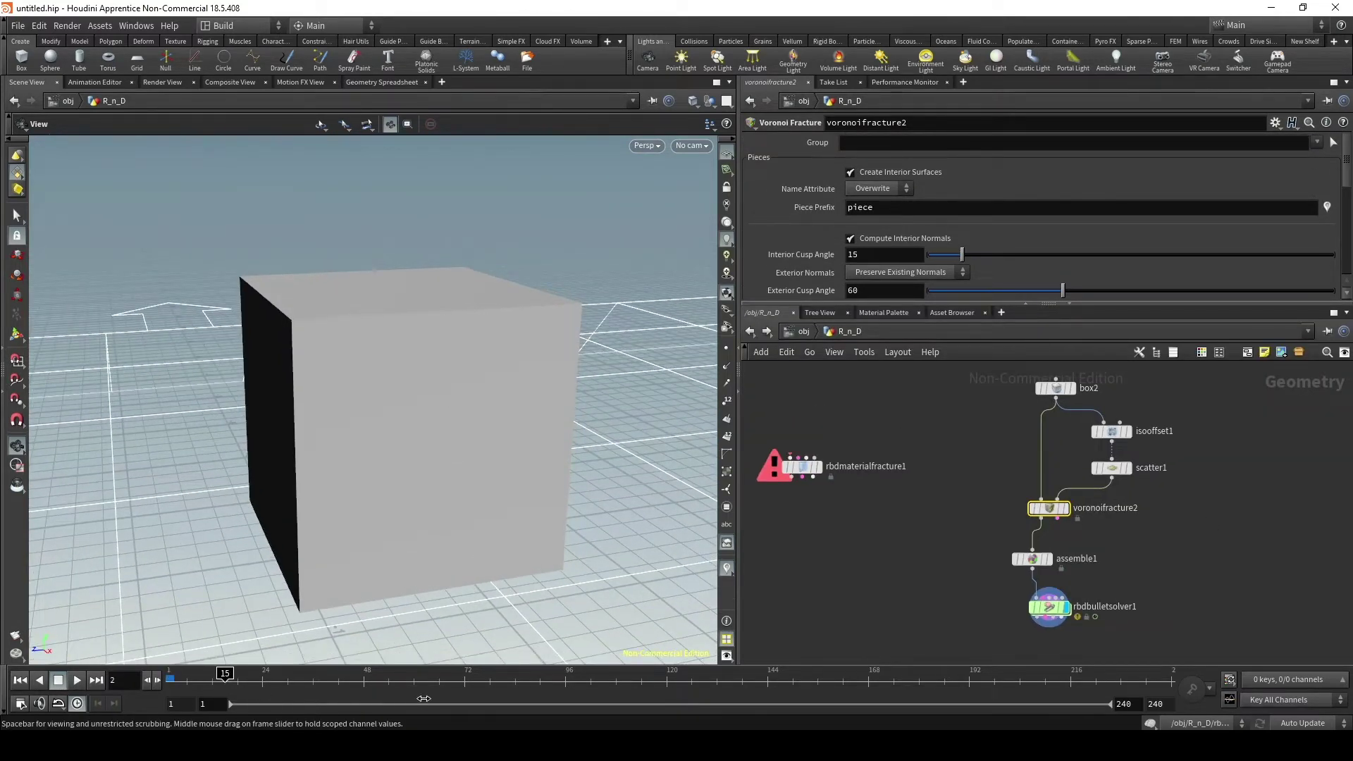
pyautogui.moveTo(331, 423)
pyautogui.mouseDown()
pyautogui.moveTo(328, 530)
pyautogui.moveTo(419, 474)
pyautogui.mouseUp()
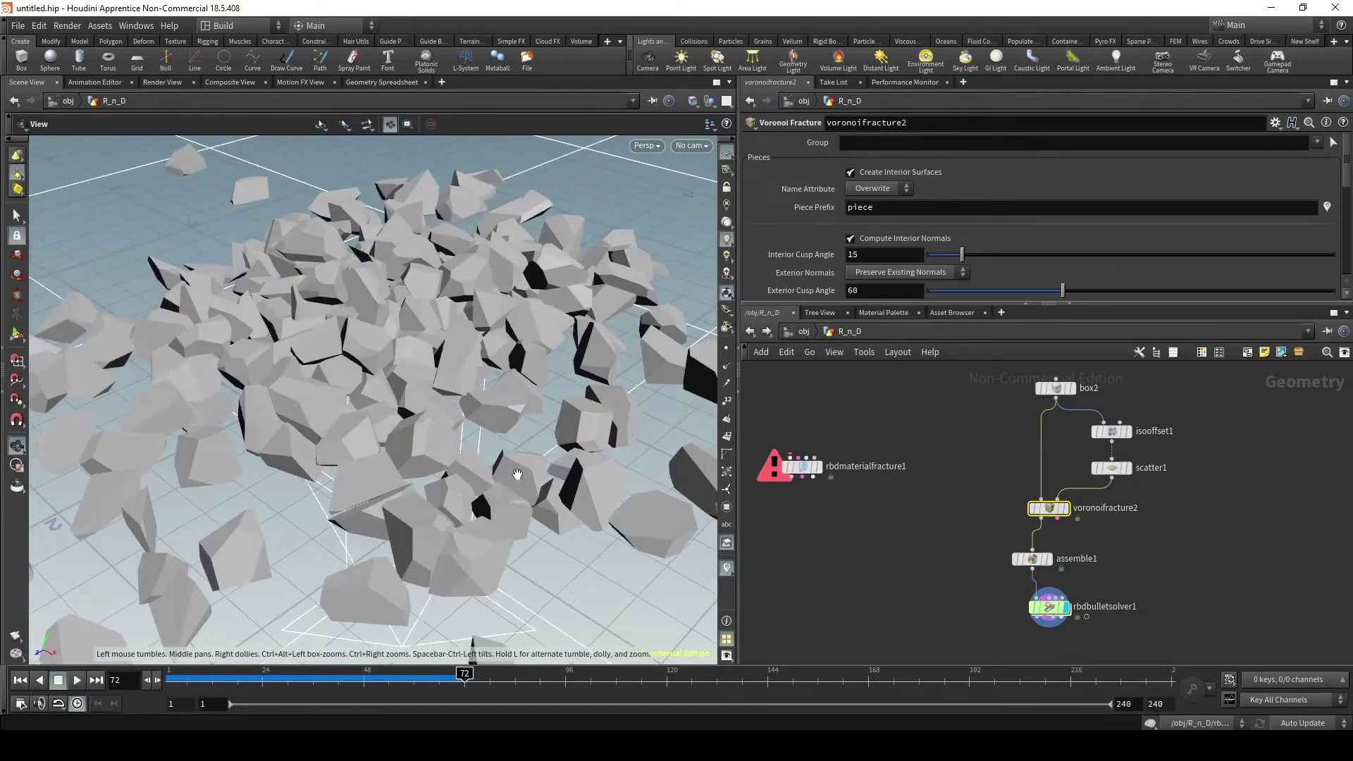
pyautogui.moveTo(517, 474); pyautogui.dragTo(406, 463)
pyautogui.press('Down')
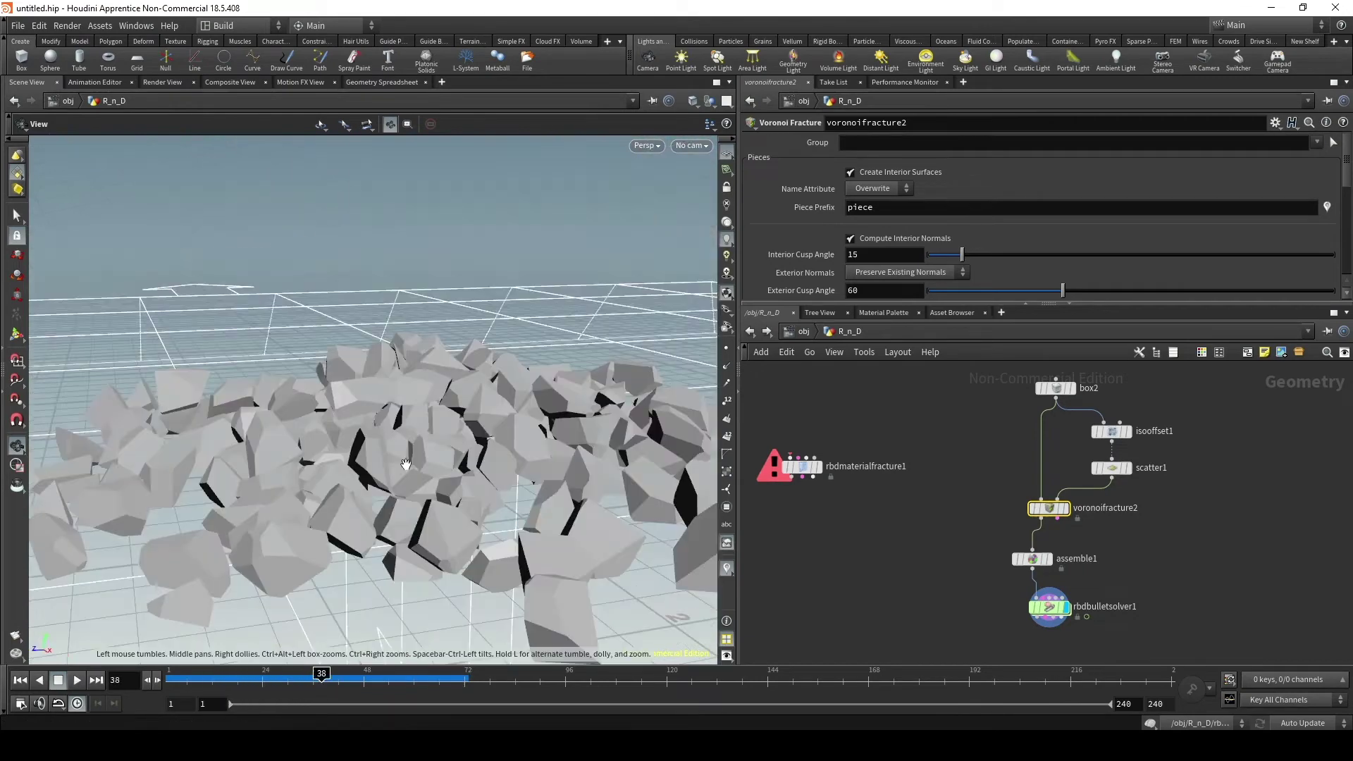
pyautogui.moveTo(369, 476)
pyautogui.mouseDown()
pyautogui.moveTo(386, 487)
pyautogui.moveTo(401, 465)
pyautogui.moveTo(430, 486)
pyautogui.moveTo(395, 490)
pyautogui.mouseUp()
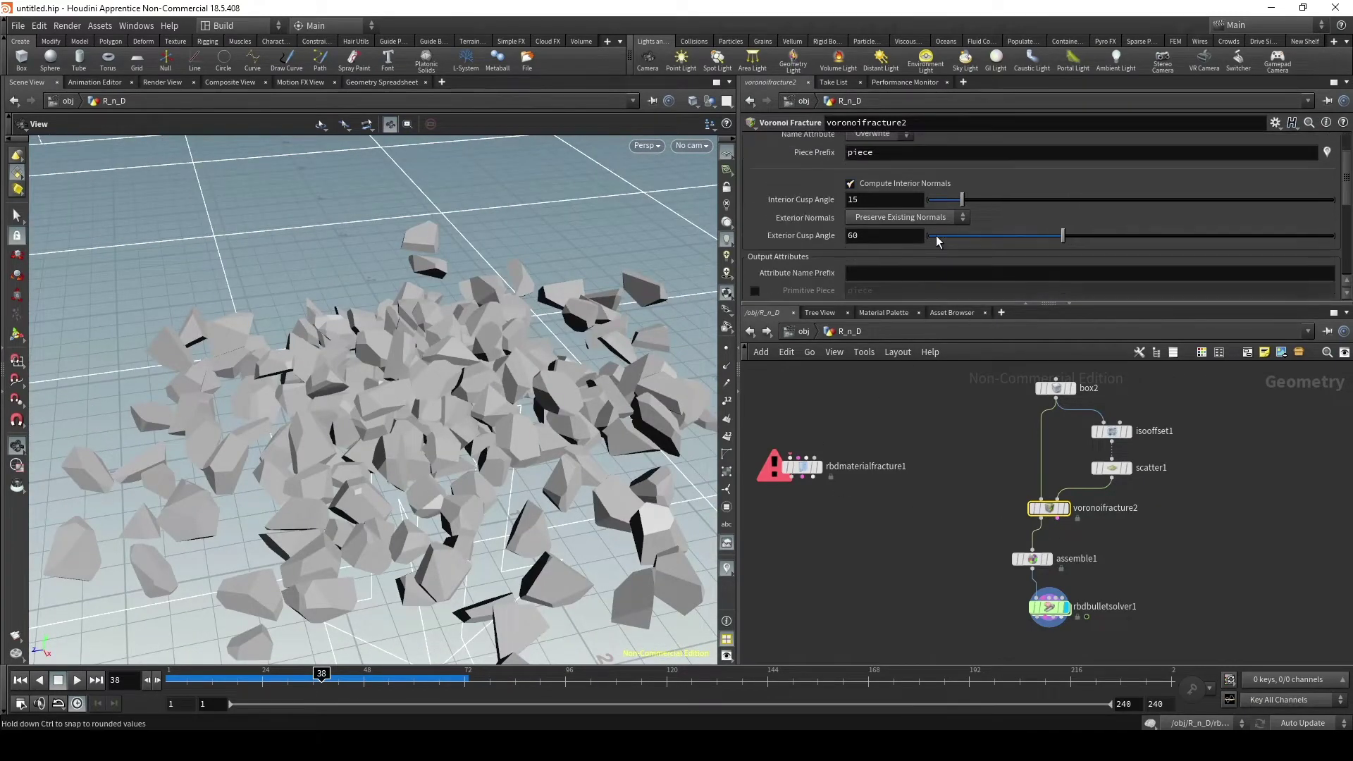
# - Move assemble1 down to make room below voronoifracture2 and bring up the node list
pyautogui.moveTo(1050, 606); pyautogui.dragTo(1050, 622)
pyautogui.moveTo(1035, 564); pyautogui.dragTo(1041, 595)
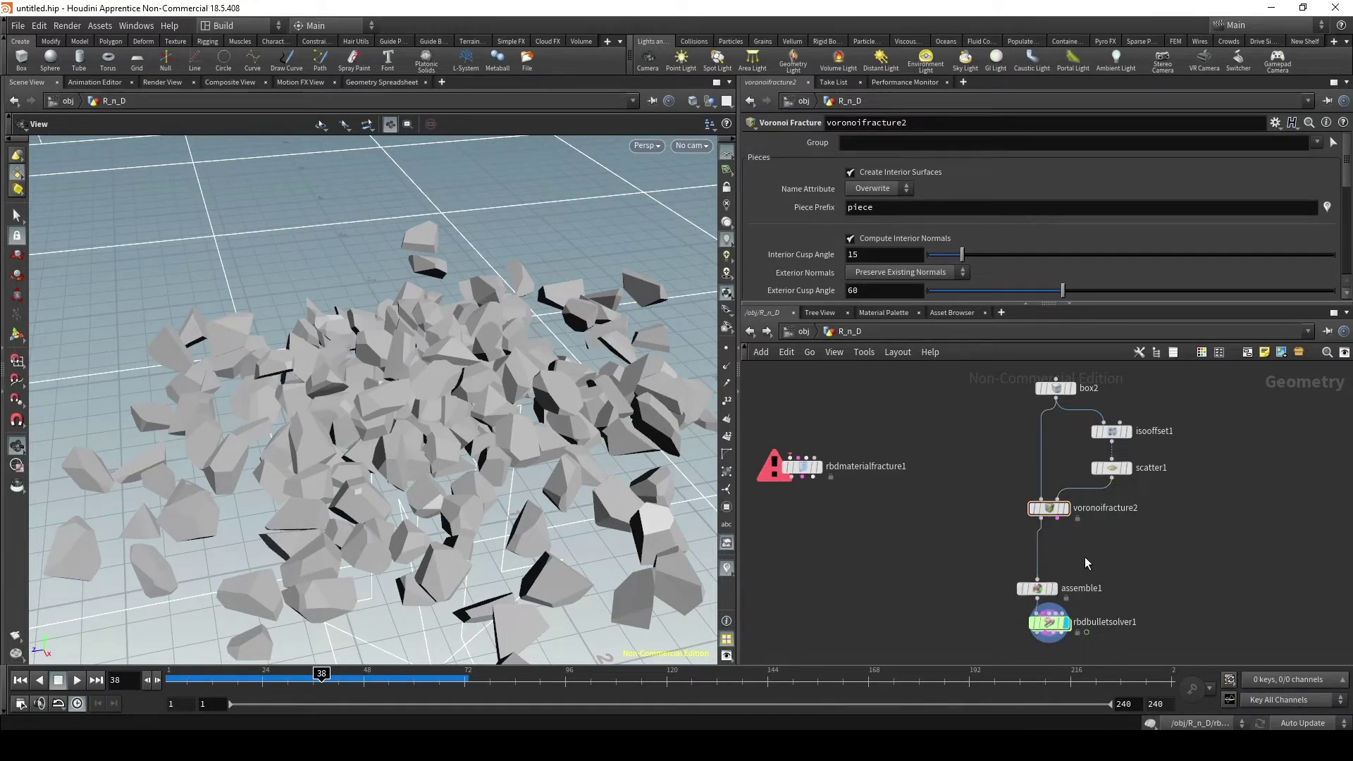
pyautogui.press('Tab')
# - Add an RBD Interior Detail node above assemble1 and enlarge the parameter area
pyautogui.write('explo')
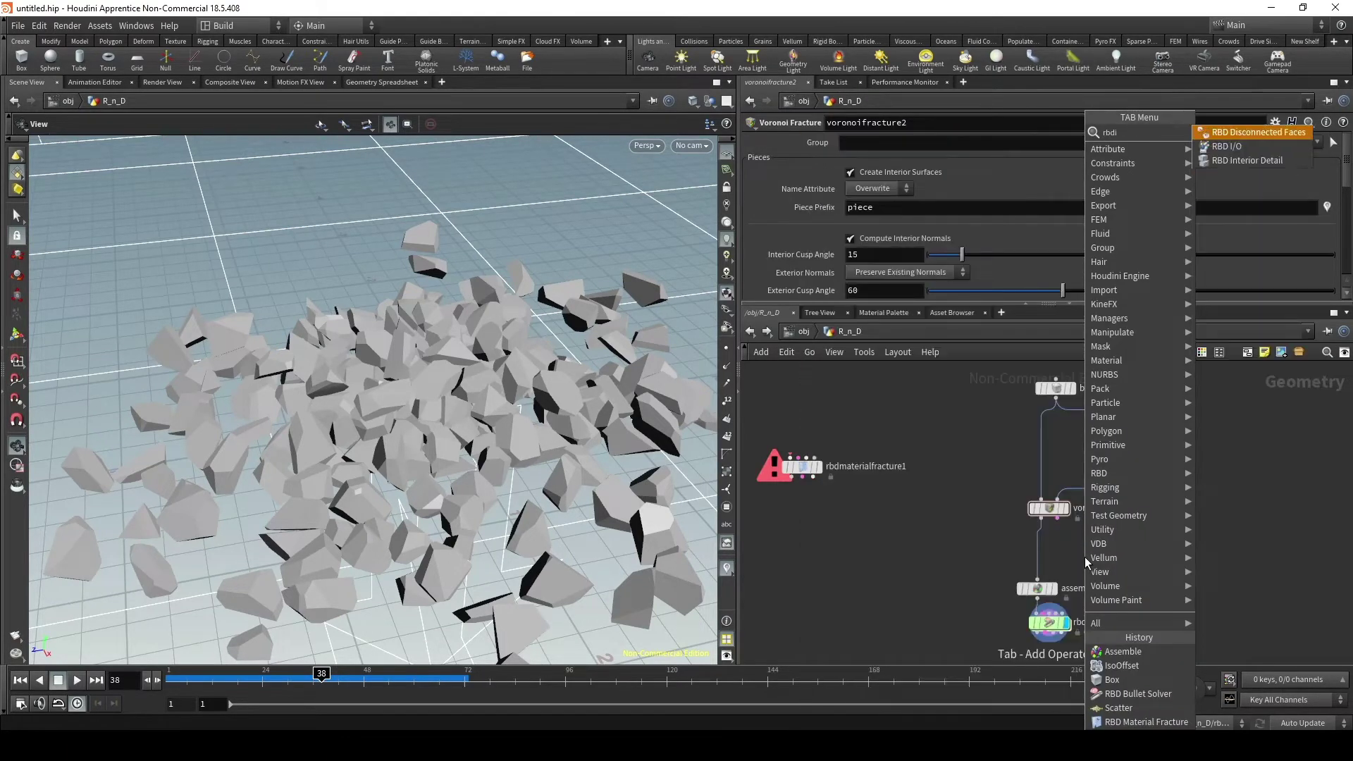
pyautogui.press('Return')
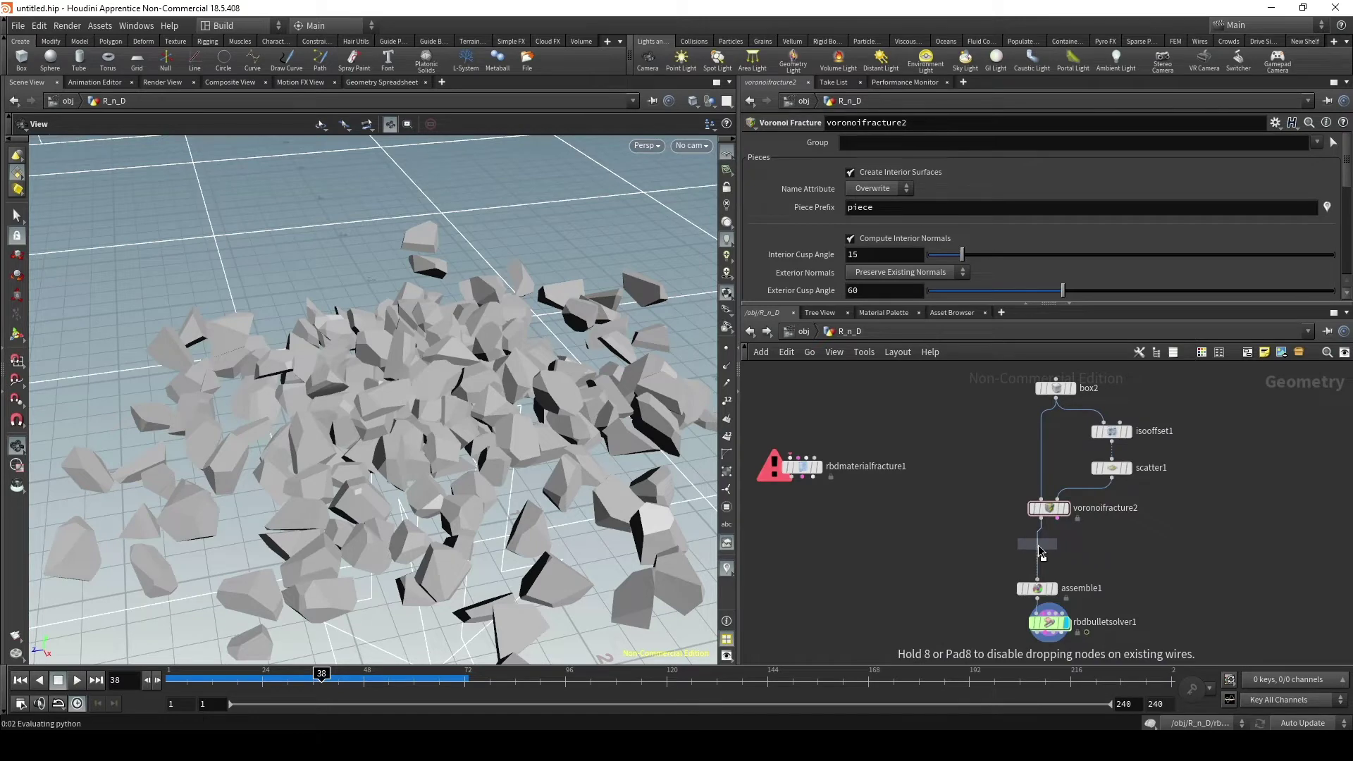
pyautogui.click(1039, 540)
pyautogui.moveTo(1053, 312); pyautogui.dragTo(1057, 451)
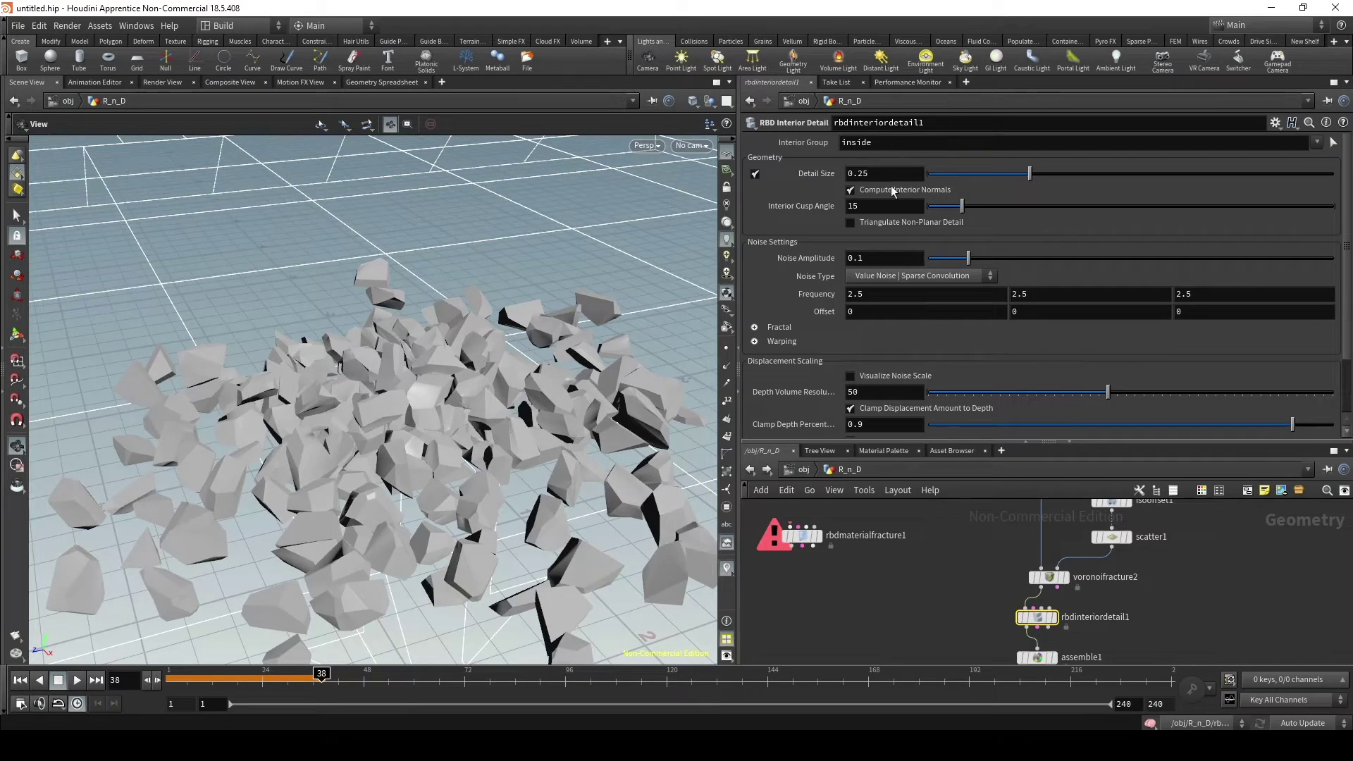
# - Lower the interior Detail Size to about 0.1
pyautogui.click(974, 173)
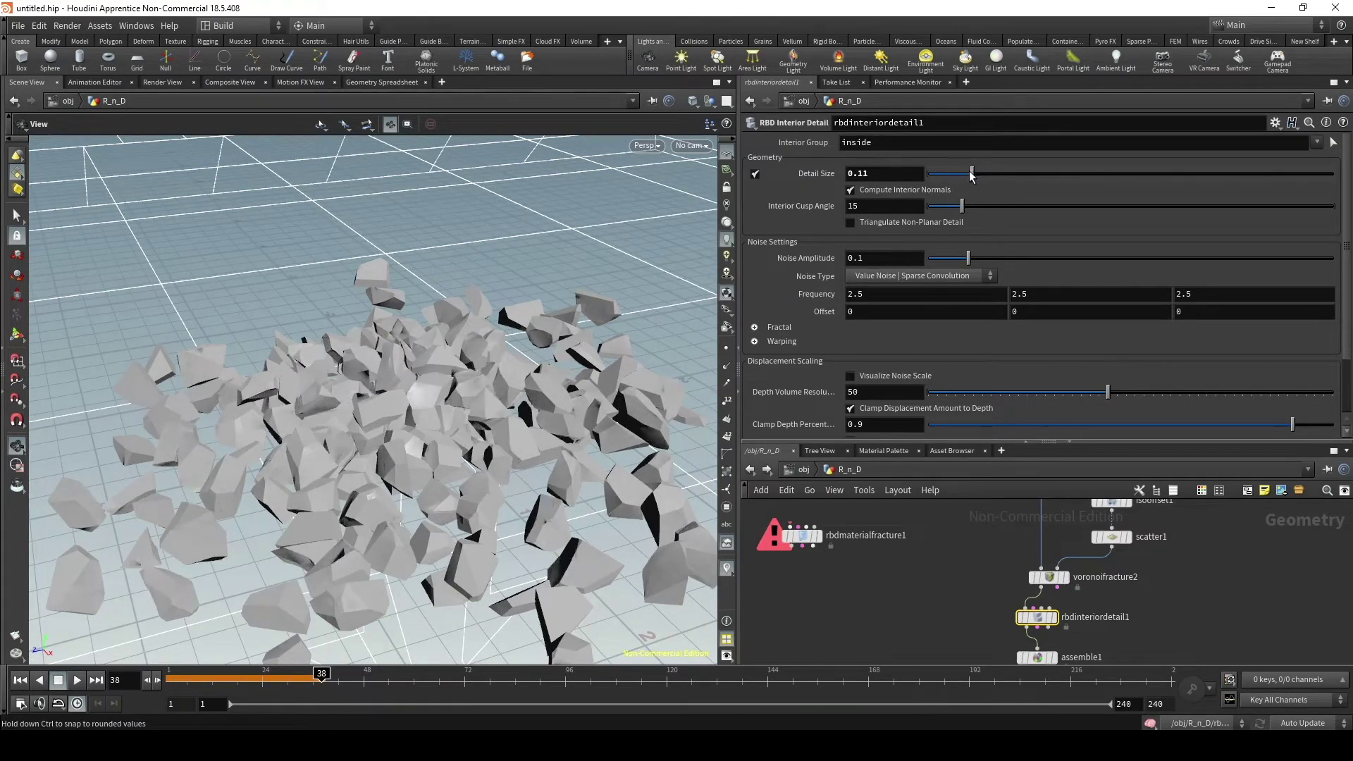
pyautogui.moveTo(974, 173); pyautogui.dragTo(967, 173)
pyautogui.scroll(5, 561, 407)
pyautogui.moveTo(561, 407)
pyautogui.mouseDown()
pyautogui.moveTo(405, 498)
pyautogui.moveTo(444, 463)
pyautogui.mouseUp()
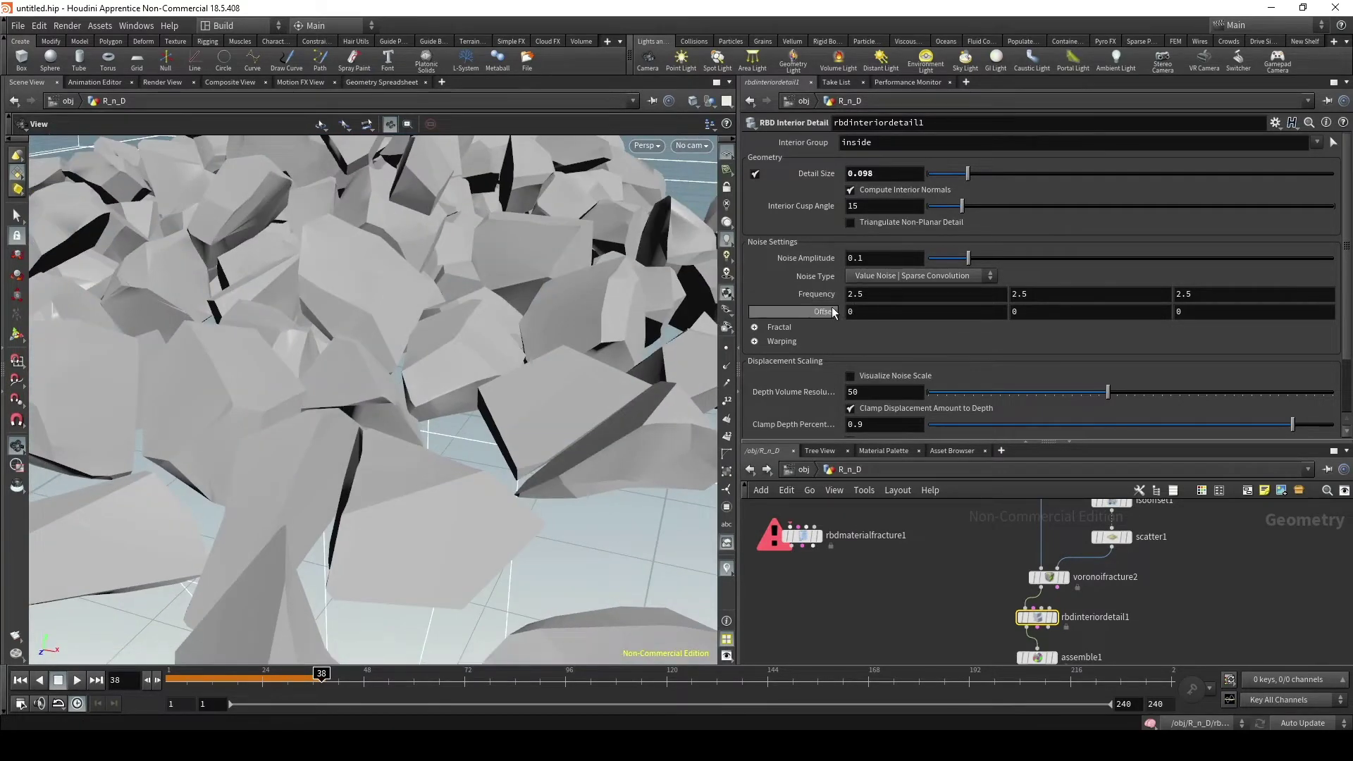
# - Set Noise Amplitude 0.02, Frequency 7.8 and noise type Value Noise | Alligator
pyautogui.click(872, 260)
pyautogui.press('BackSpace')
pyautogui.write('02')
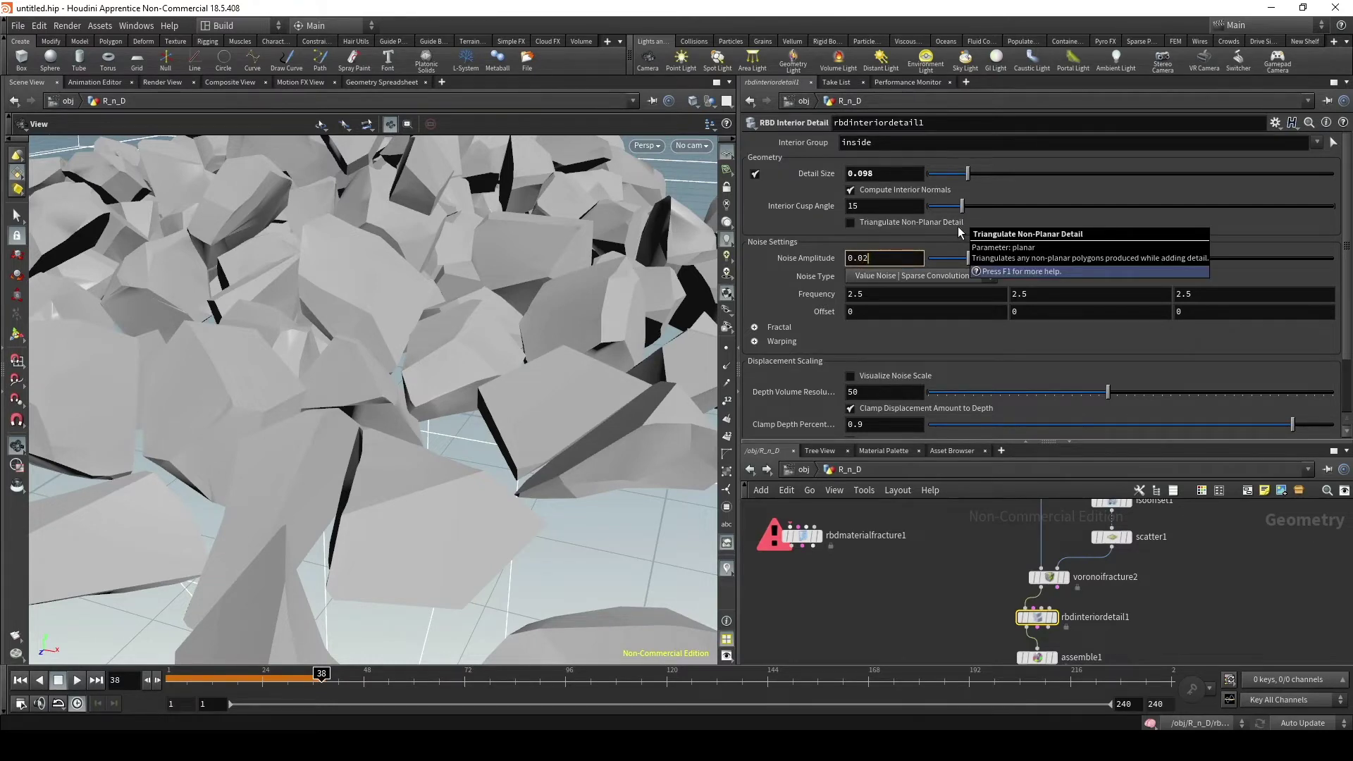
pyautogui.moveTo(810, 294)
pyautogui.mouseDown(button='middle')
pyautogui.moveTo(947, 289)
pyautogui.moveTo(907, 282)
pyautogui.mouseUp(button='middle')
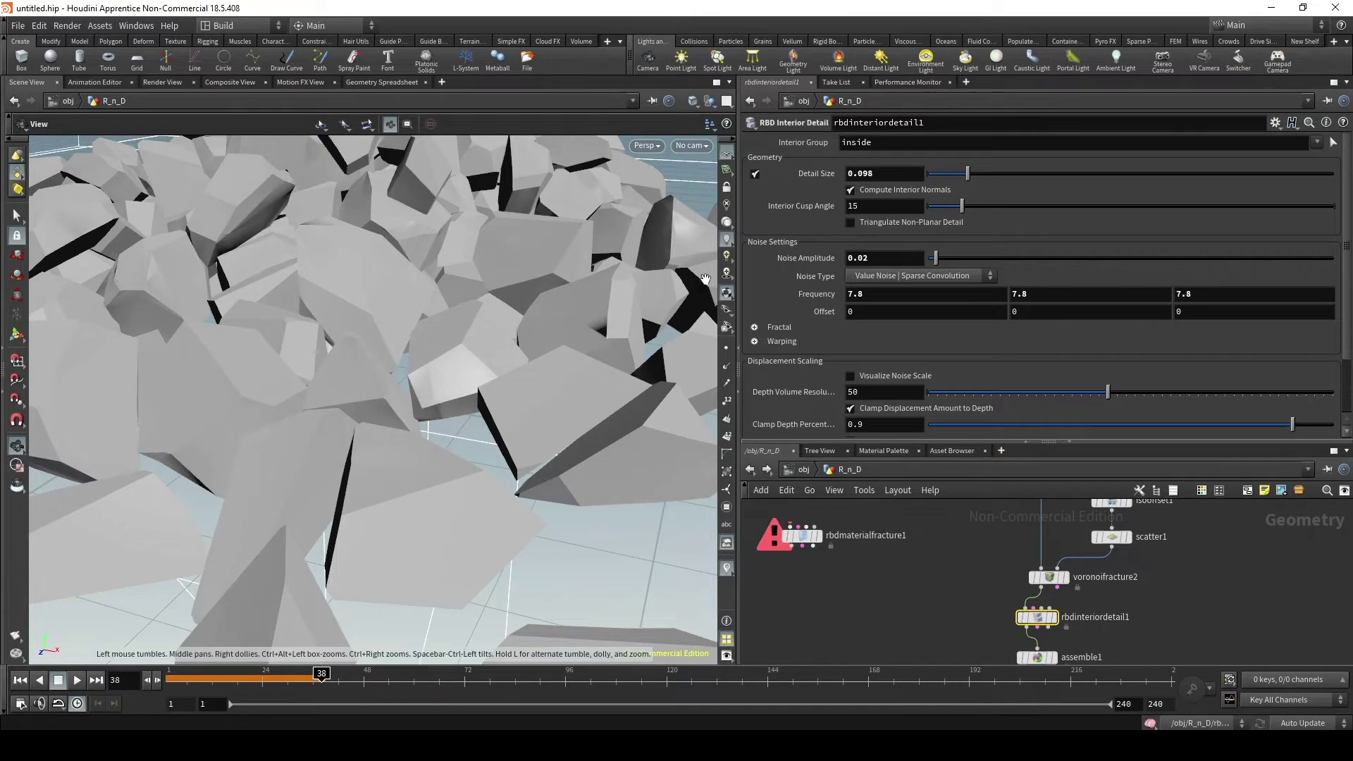
pyautogui.click(908, 277)
pyautogui.click(920, 320)
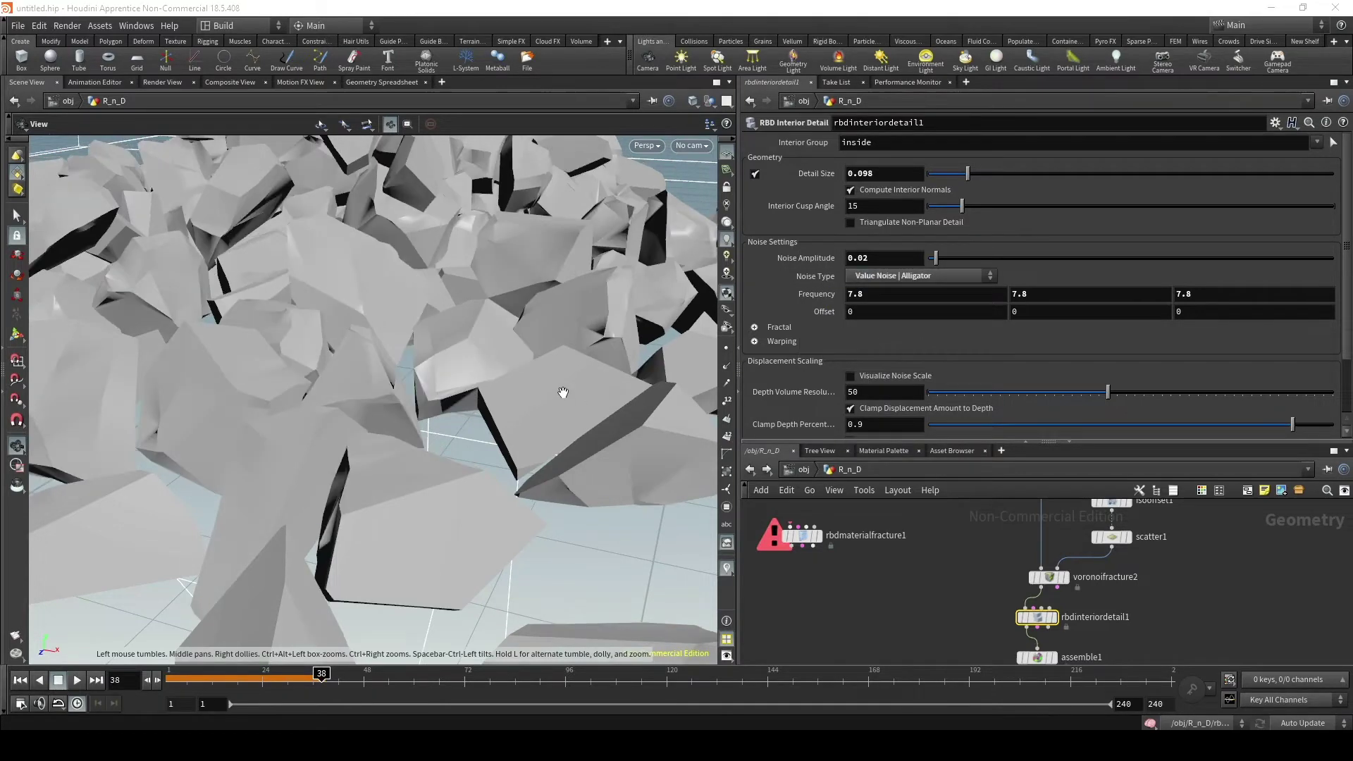
pyautogui.scroll(-10, 563, 392)
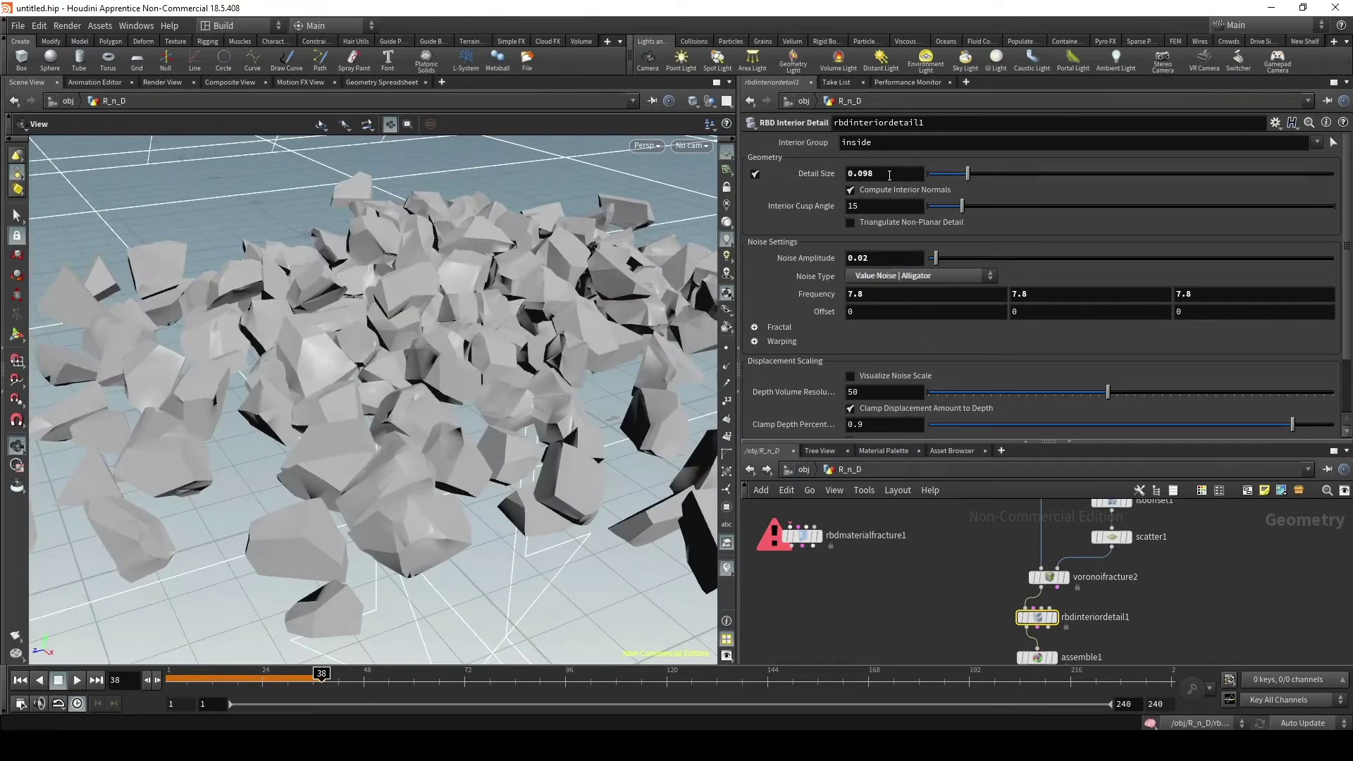
# - On rbdinteriordetail1, enter Detail Size 0.01, then ladder Frequency to 8.1 and Offset to 1.4
pyautogui.write('1')
pyautogui.press('Return')
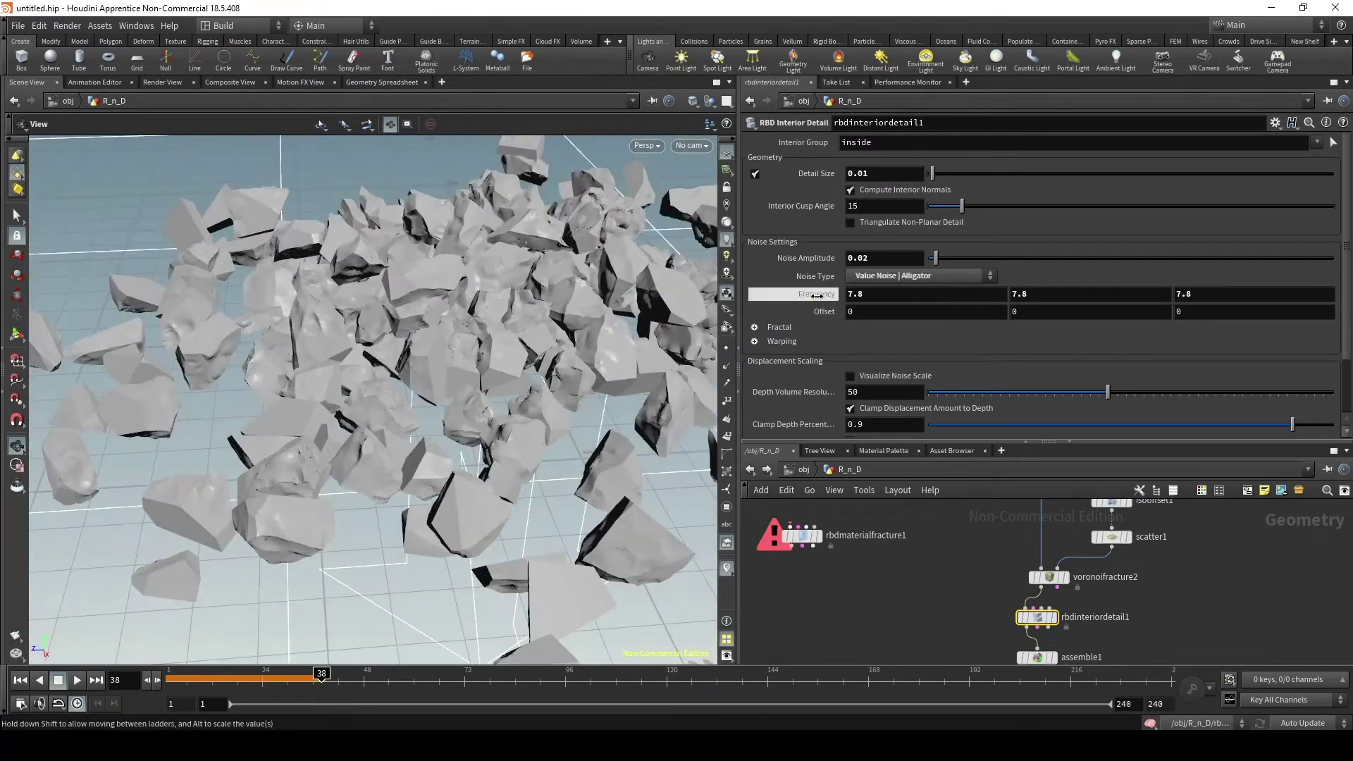
pyautogui.moveTo(812, 294)
pyautogui.mouseDown(button='middle')
pyautogui.moveTo(891, 289)
pyautogui.moveTo(819, 305)
pyautogui.moveTo(1000, 311)
pyautogui.mouseUp(button='middle')
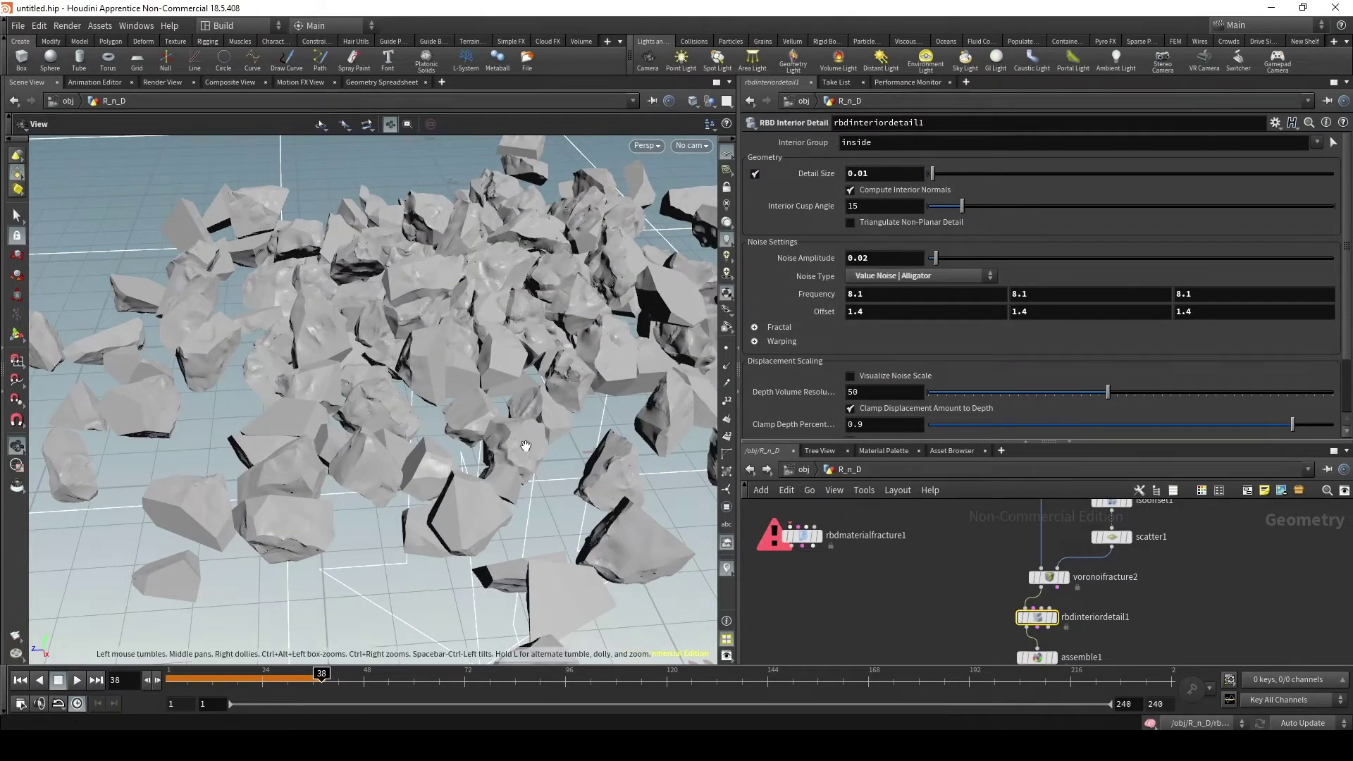
pyautogui.moveTo(520, 447); pyautogui.dragTo(502, 405)
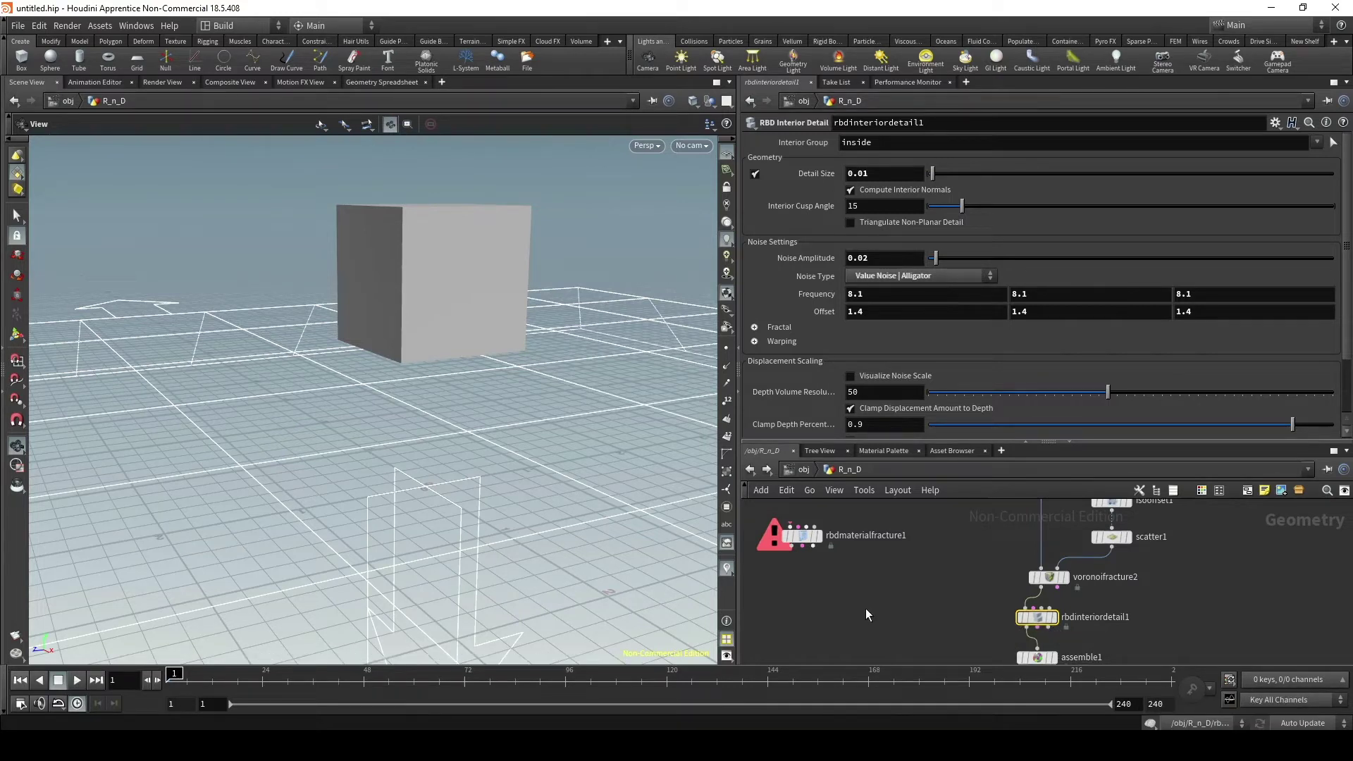
# - Play to frame 36 and raise the interior noise Frequency to 14.3
pyautogui.click(77, 680)
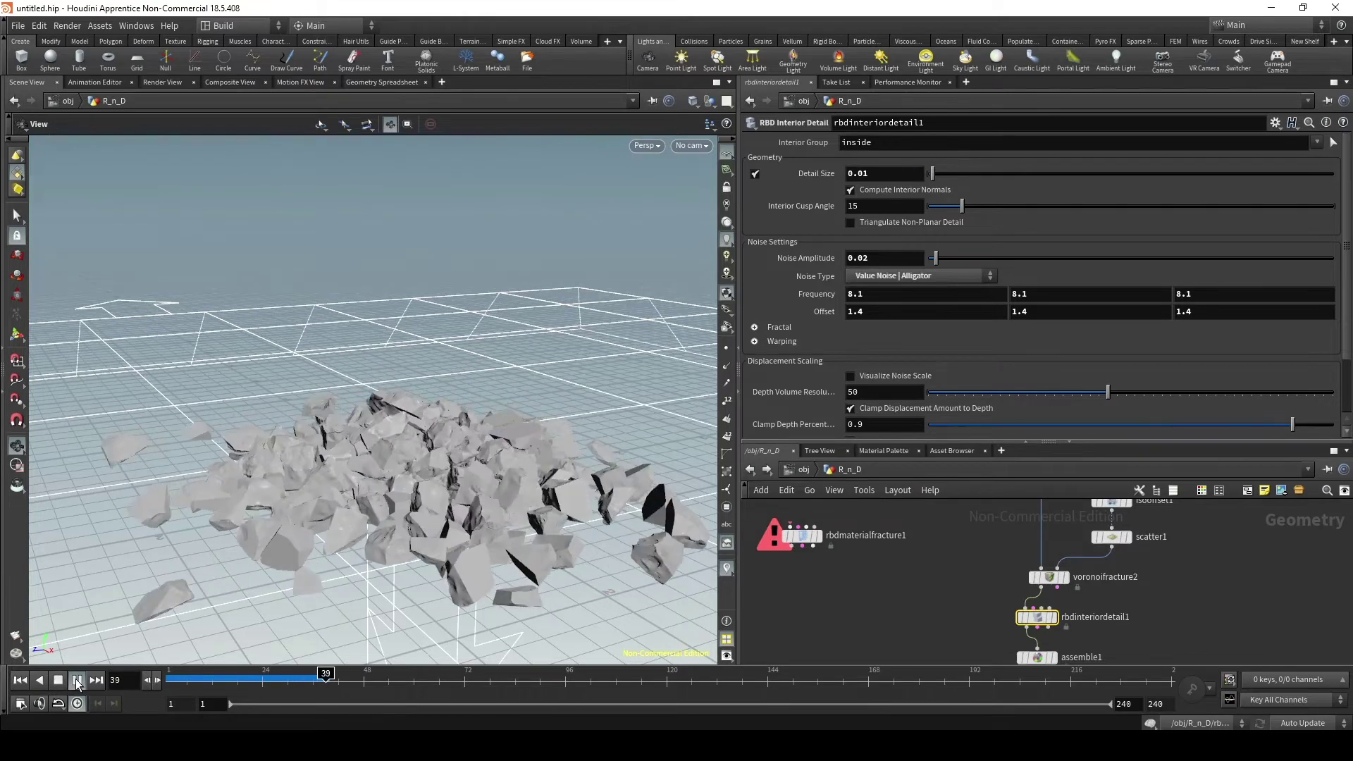
pyautogui.click(77, 680)
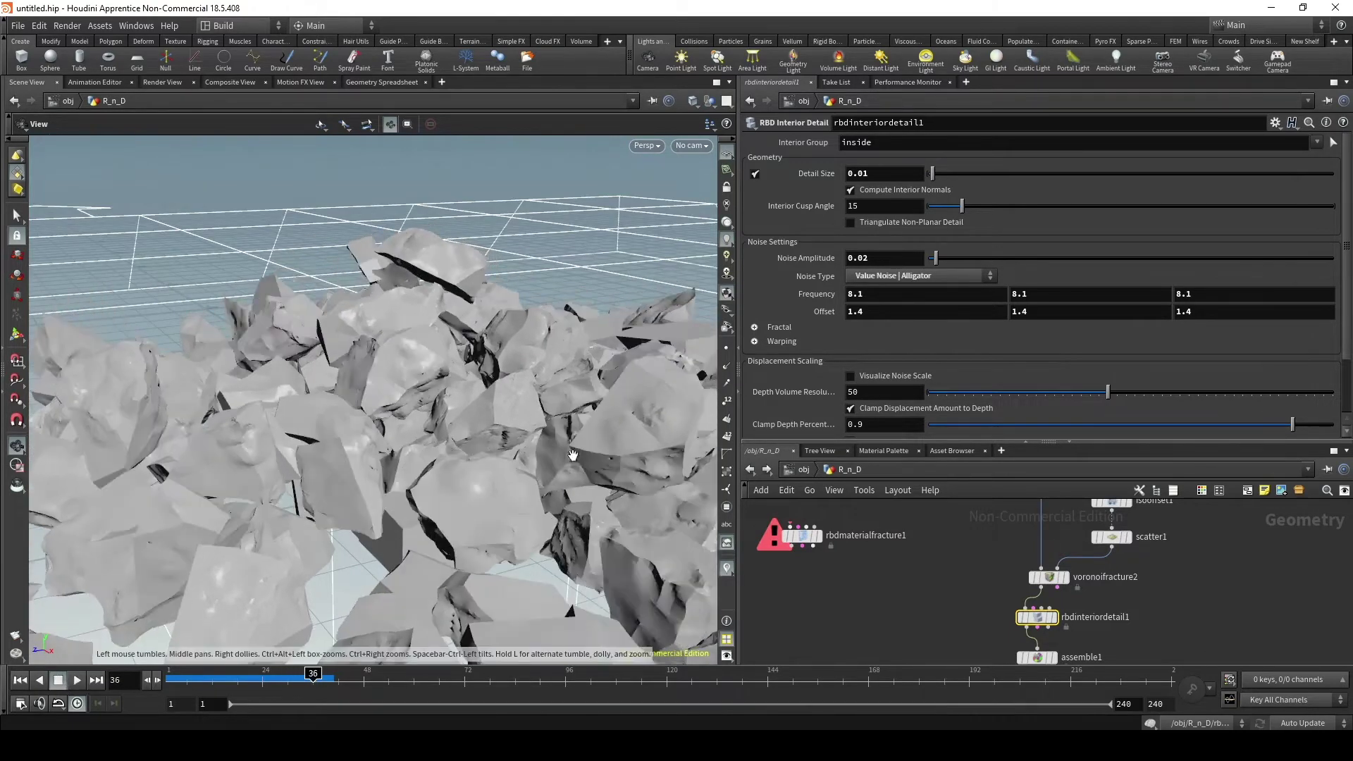
pyautogui.moveTo(620, 437); pyautogui.dragTo(635, 381)
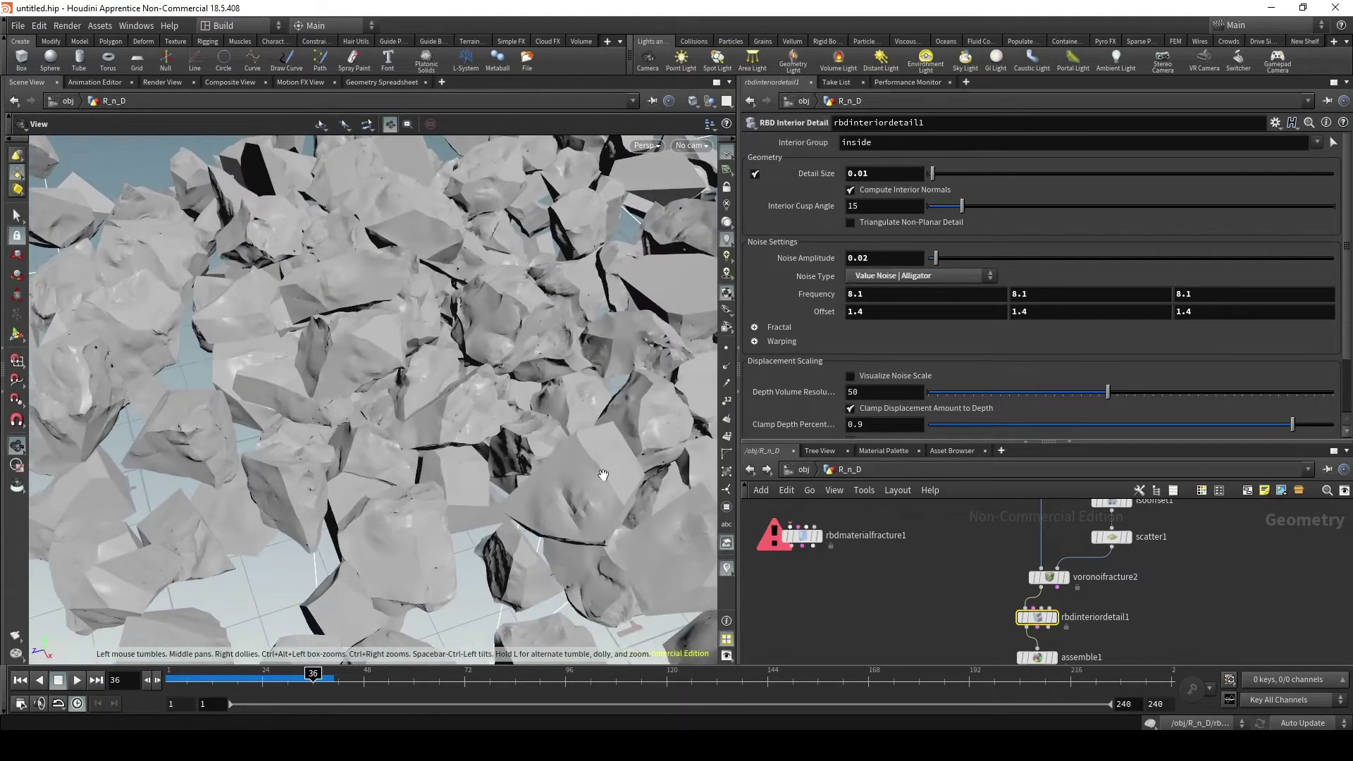
pyautogui.middleClick(822, 295)
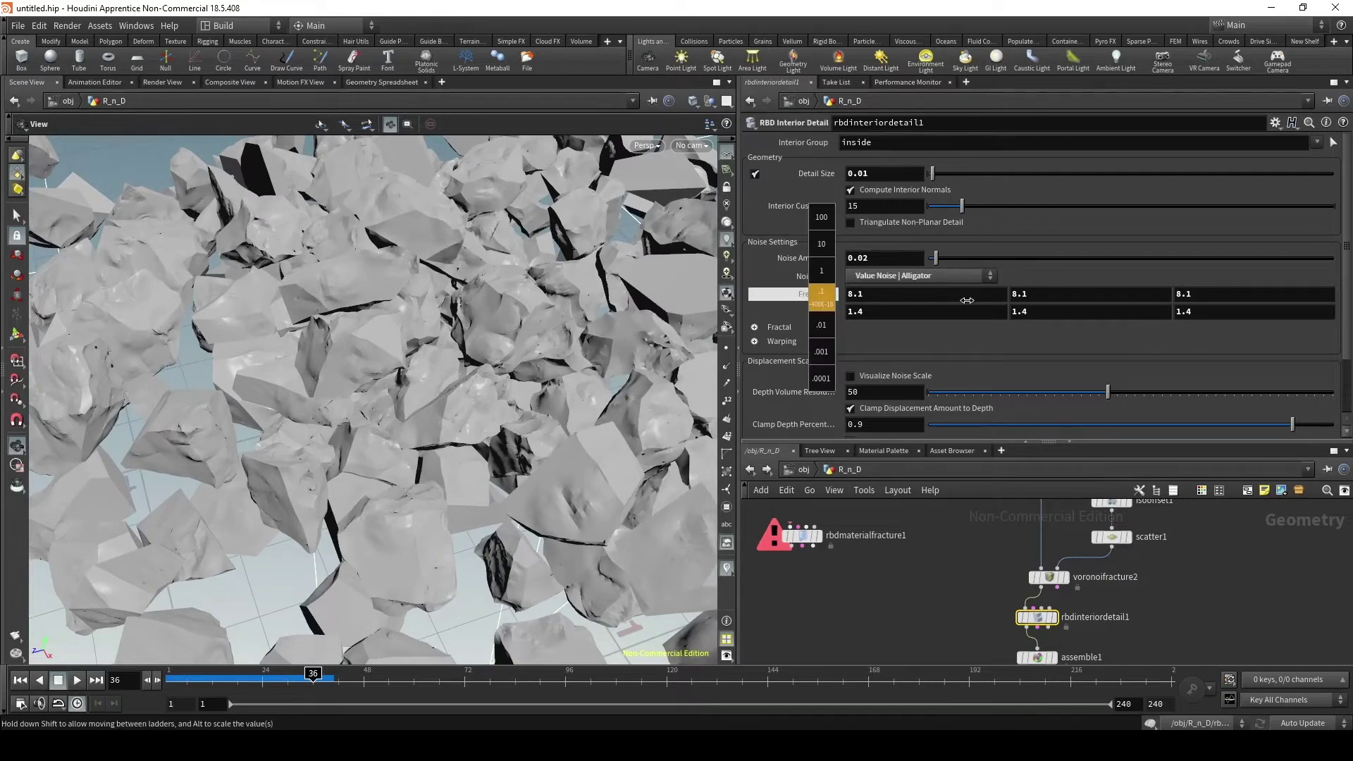
pyautogui.moveTo(967, 300); pyautogui.dragTo(990, 300, button='middle')
pyautogui.moveTo(1021, 301); pyautogui.dragTo(829, 304, button='middle')
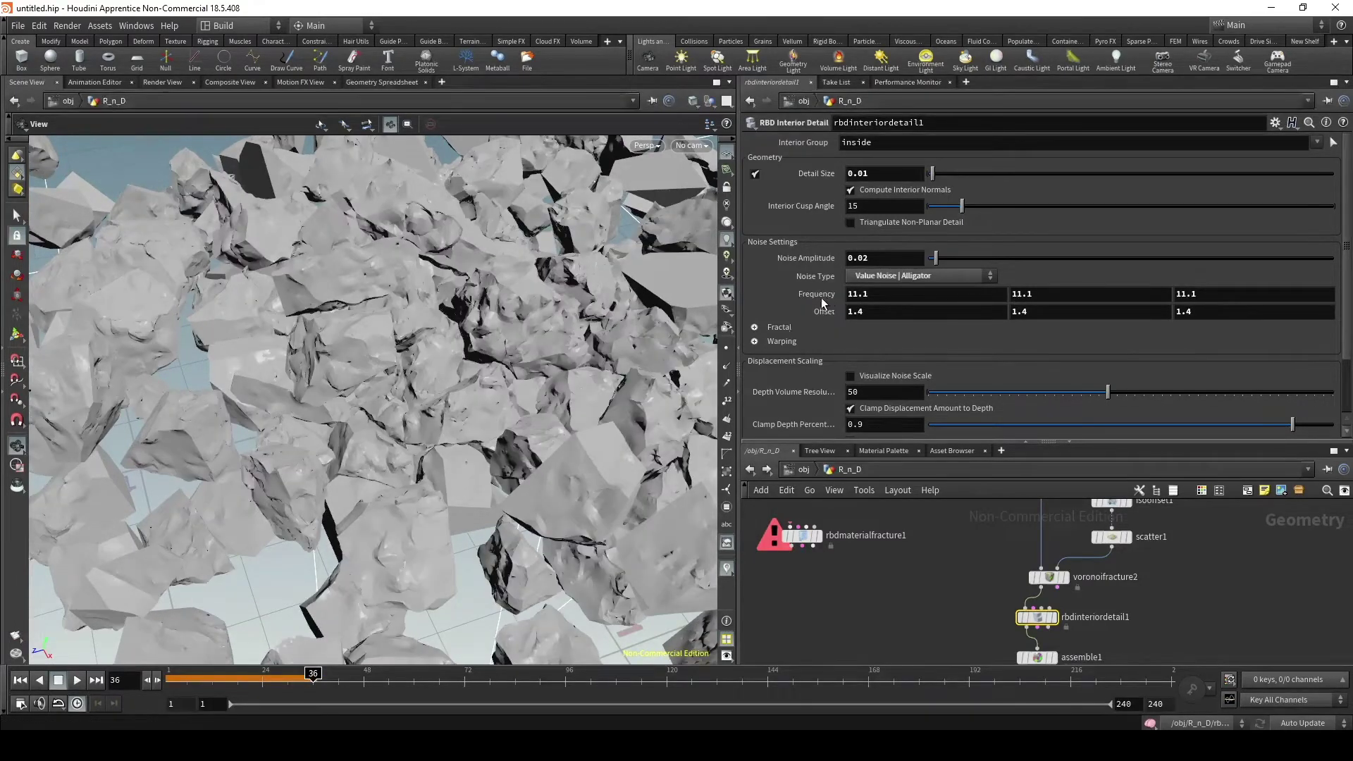
pyautogui.keyDown('alt'); pyautogui.moveTo(296, 425); pyautogui.dragTo(310, 318); pyautogui.keyUp('alt')
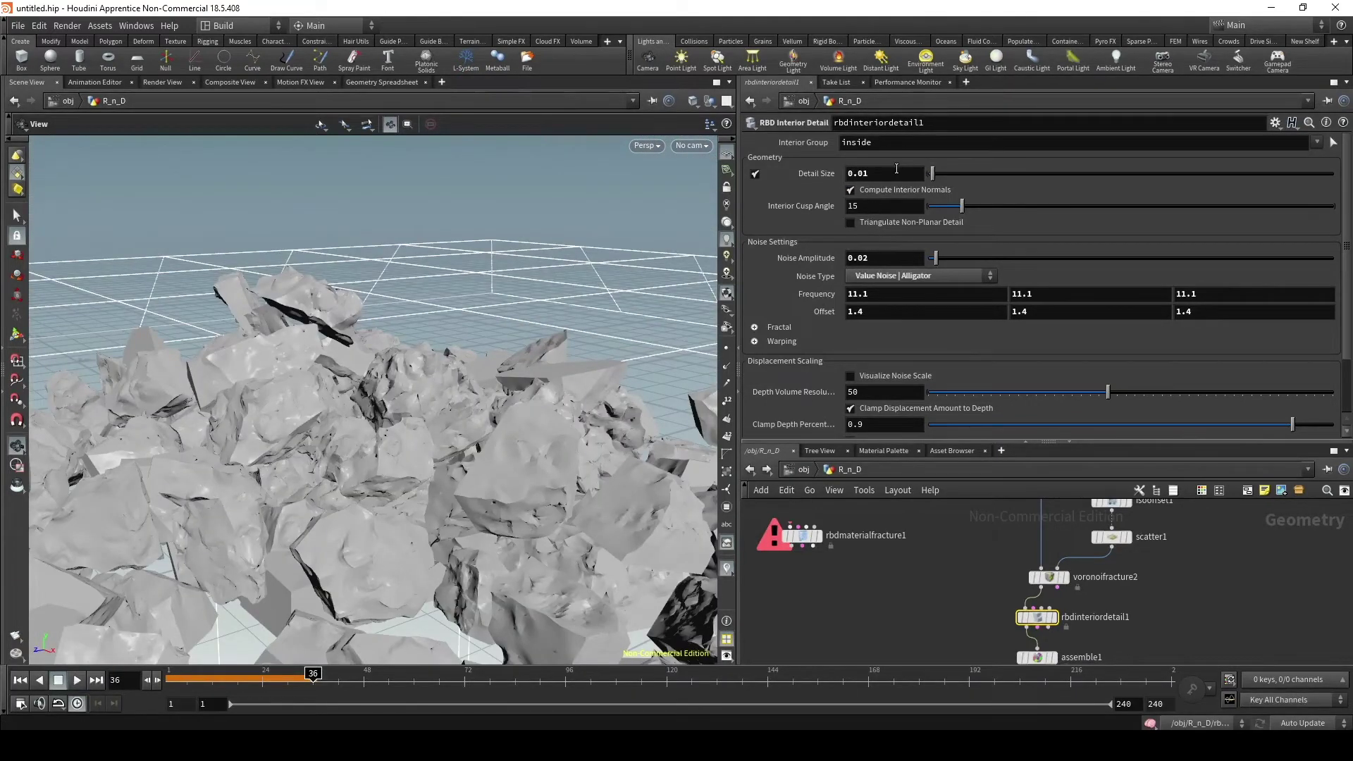
# - Set Detail Size to 0.05 and replay the simulation from frame 1
pyautogui.click(871, 174)
pyautogui.press('BackSpace')
pyautogui.write('5')
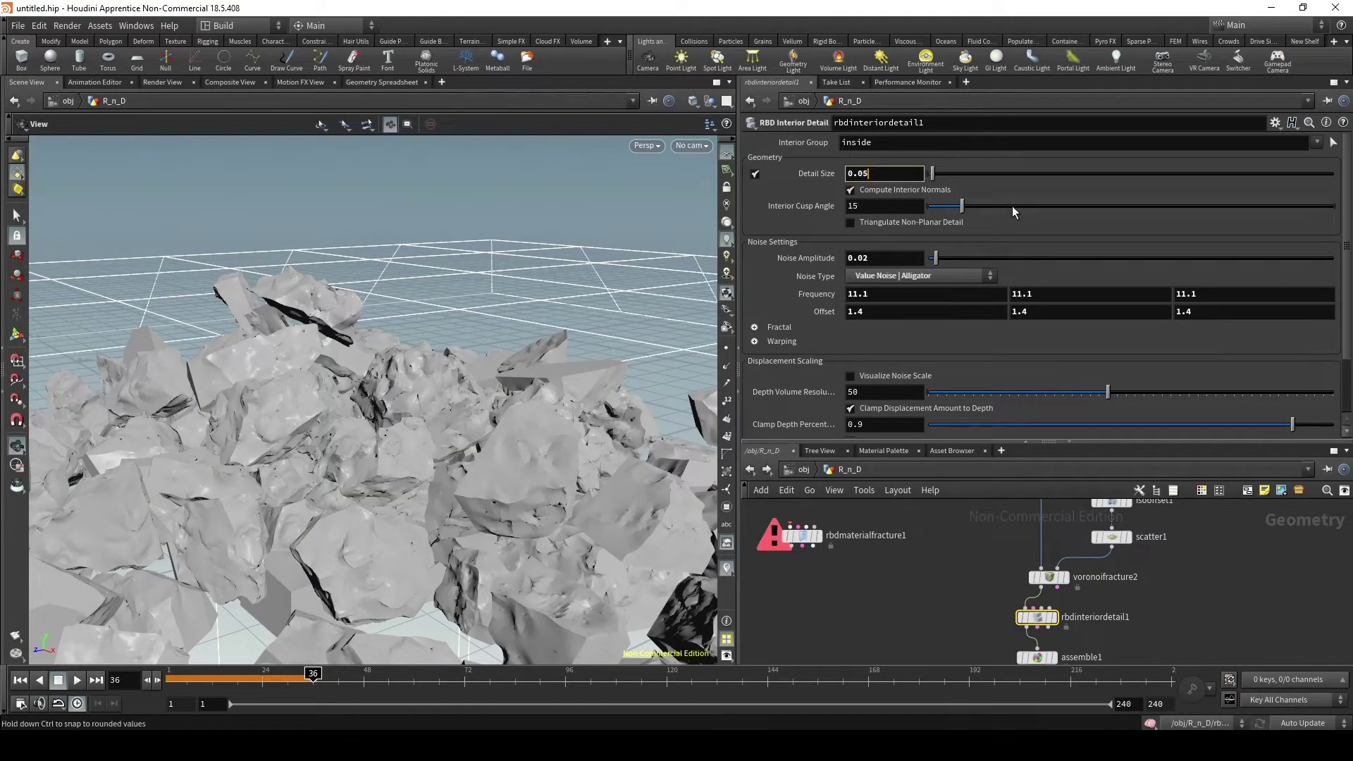
pyautogui.press('Return')
pyautogui.click(77, 680)
pyautogui.click(20, 680)
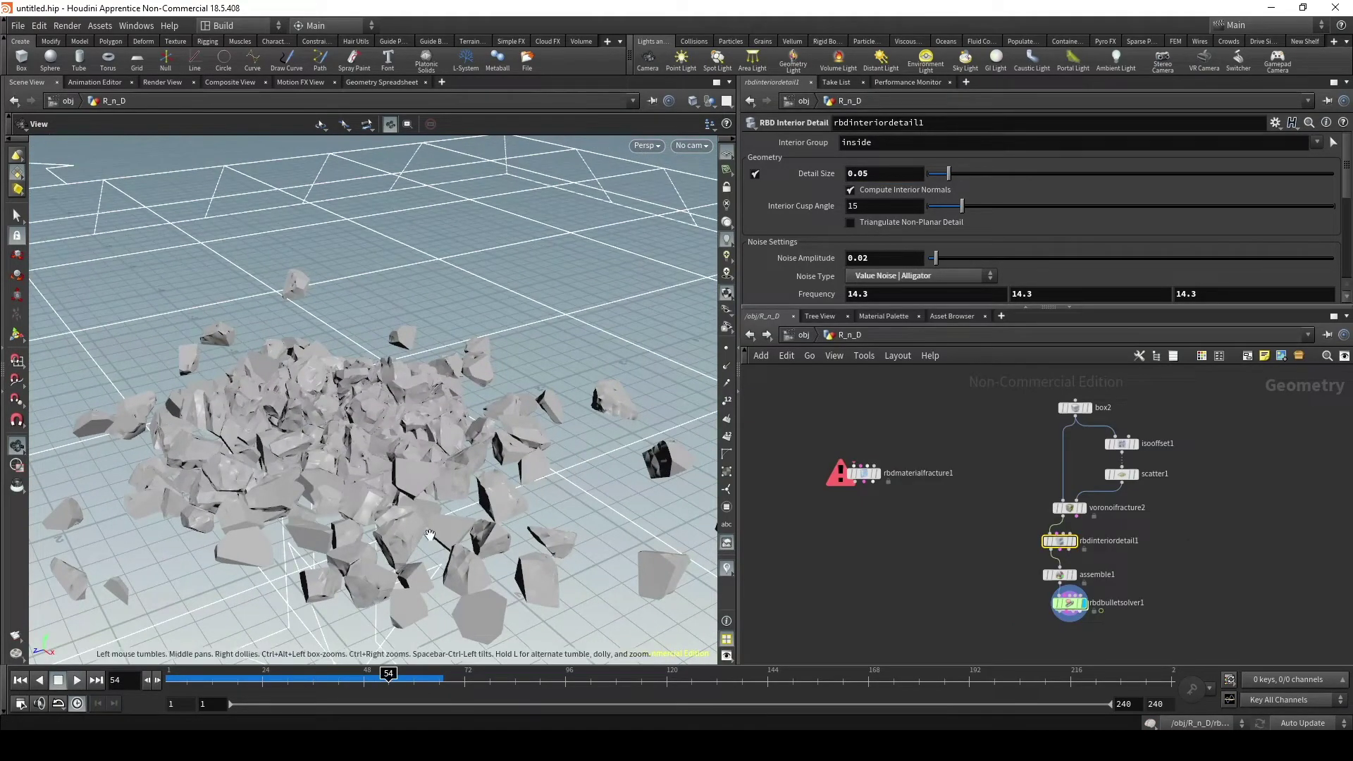
# - Select isooffset1 and replay the simulation from frame 1, stopping at frame 67
pyautogui.moveTo(405, 507); pyautogui.dragTo(405, 463)
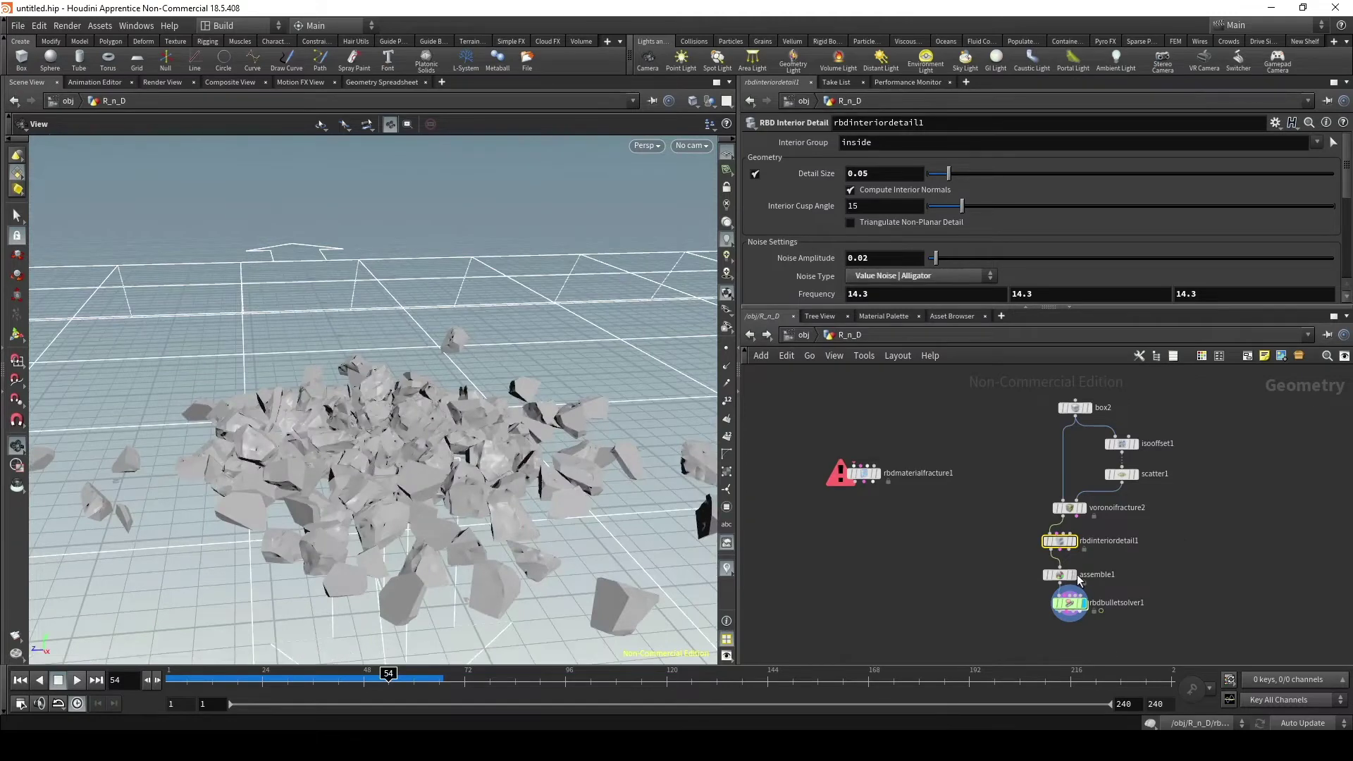
pyautogui.scroll(2, 966, 532)
pyautogui.click(1072, 527)
pyautogui.scroll(2, 966, 532)
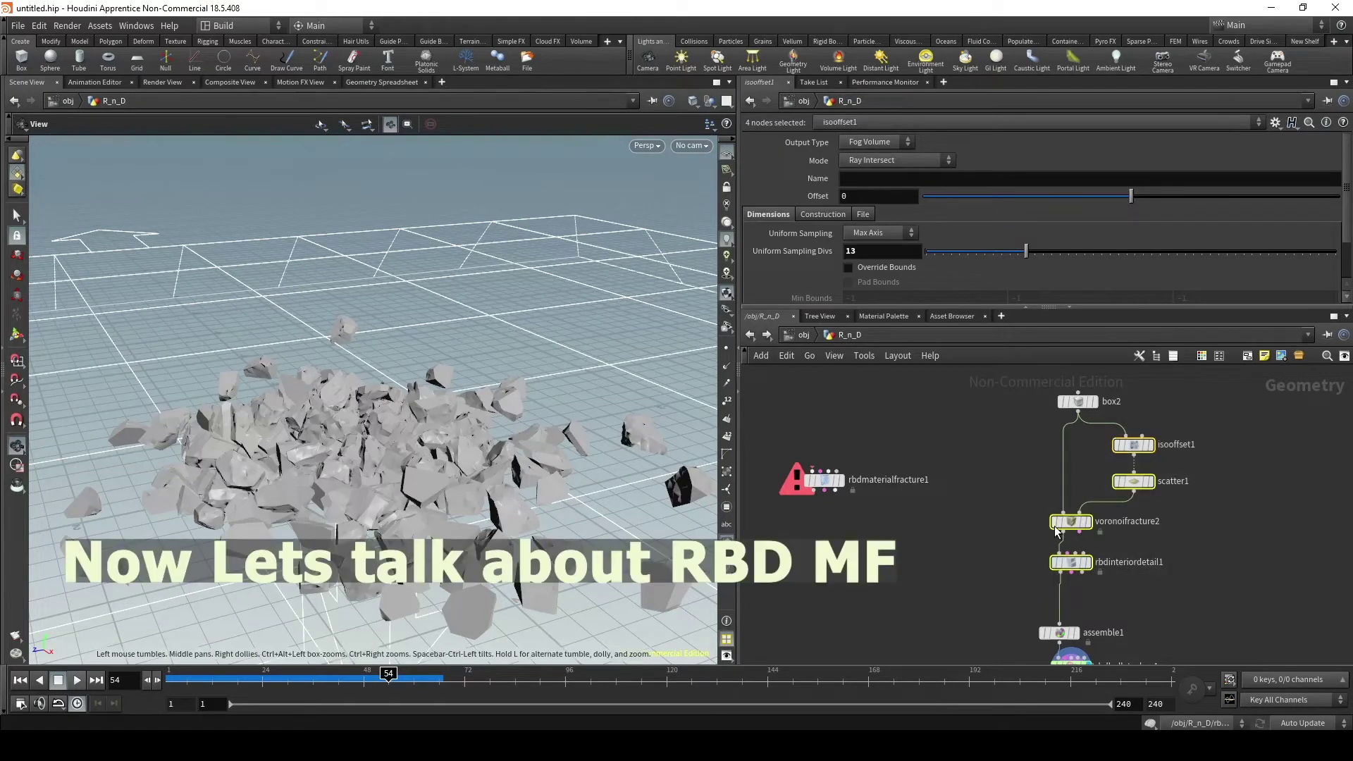
pyautogui.moveTo(484, 489); pyautogui.dragTo(451, 465)
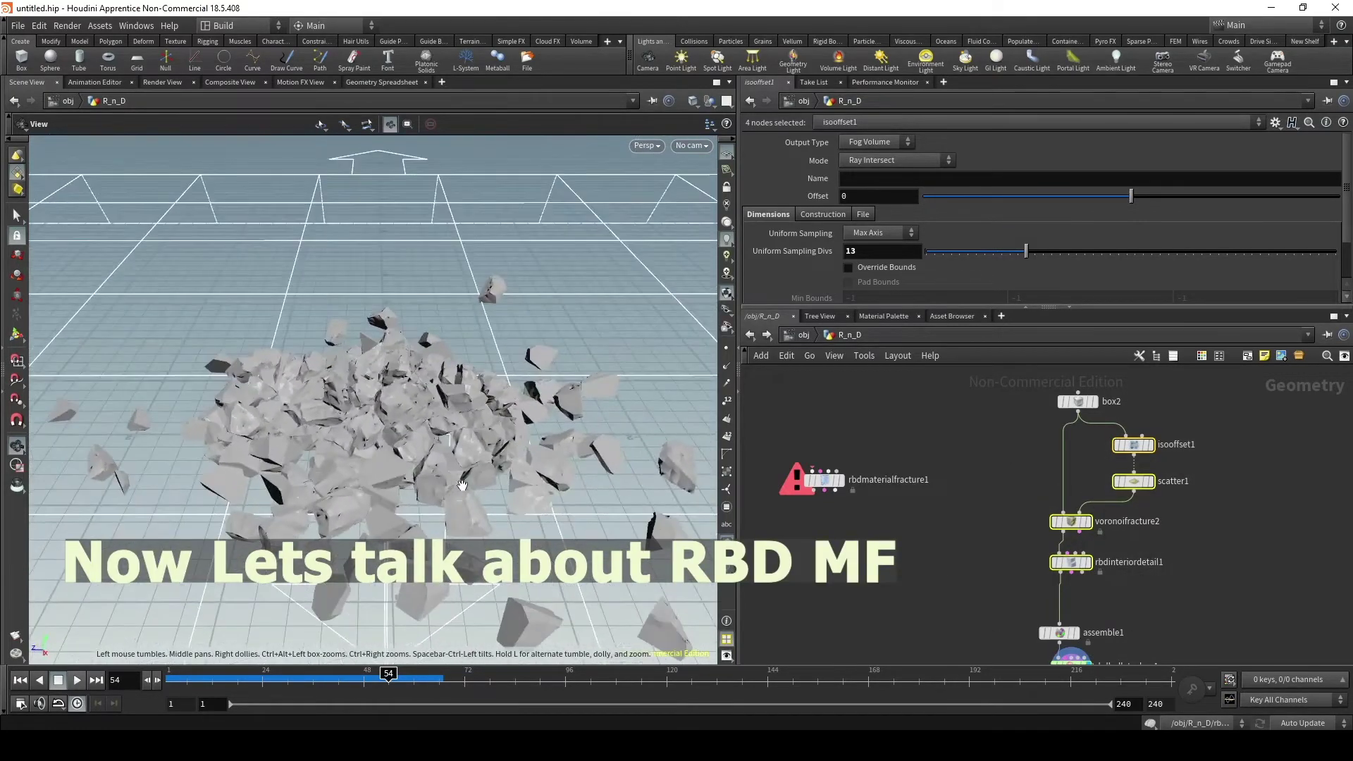
pyautogui.click(1114, 428)
pyautogui.click(19, 680)
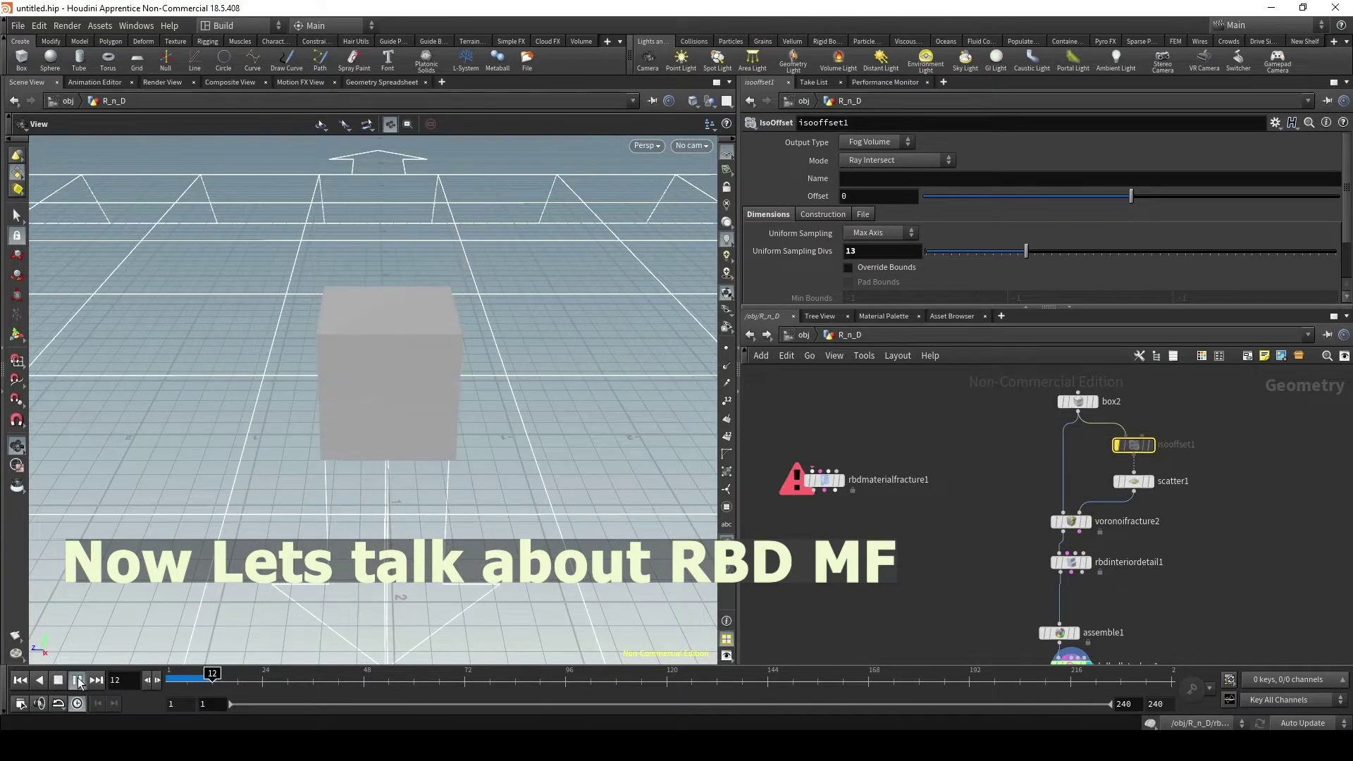
pyautogui.click(77, 680)
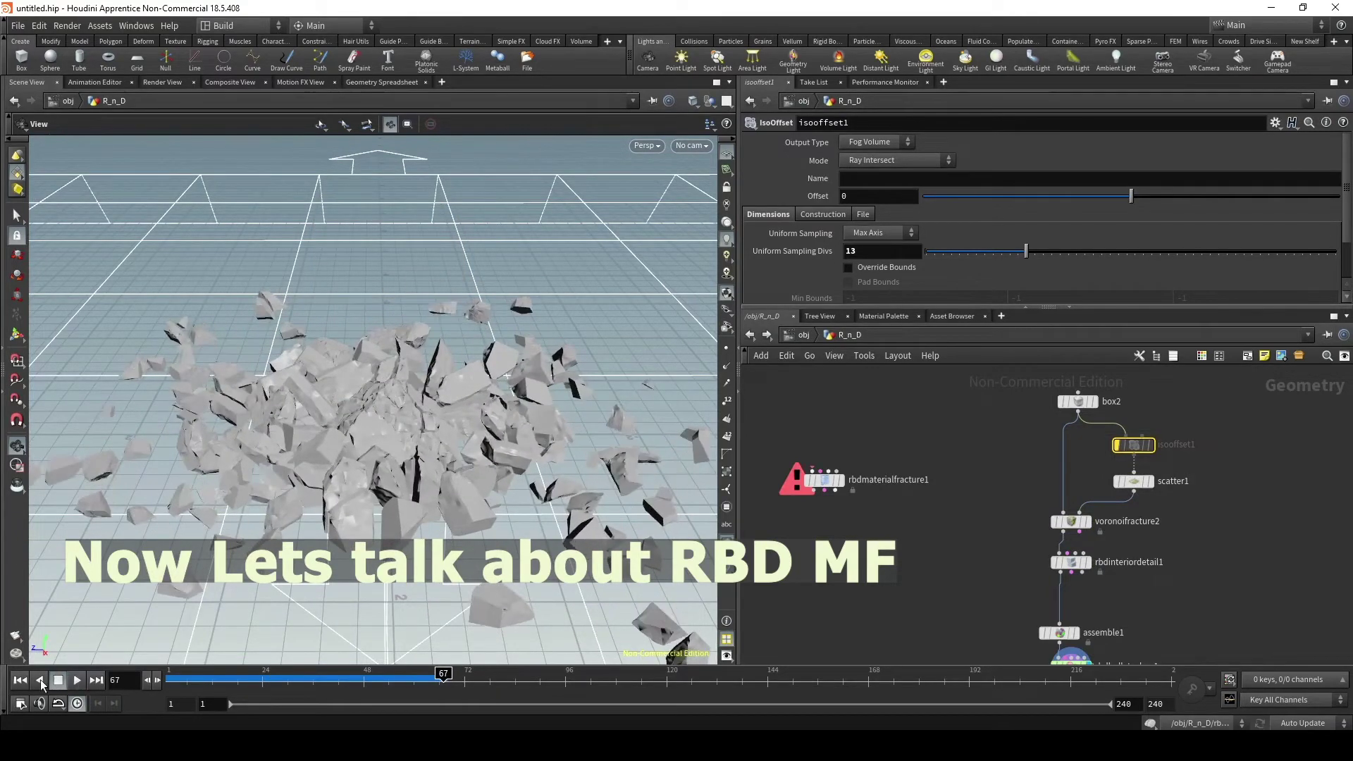
pyautogui.click(77, 678)
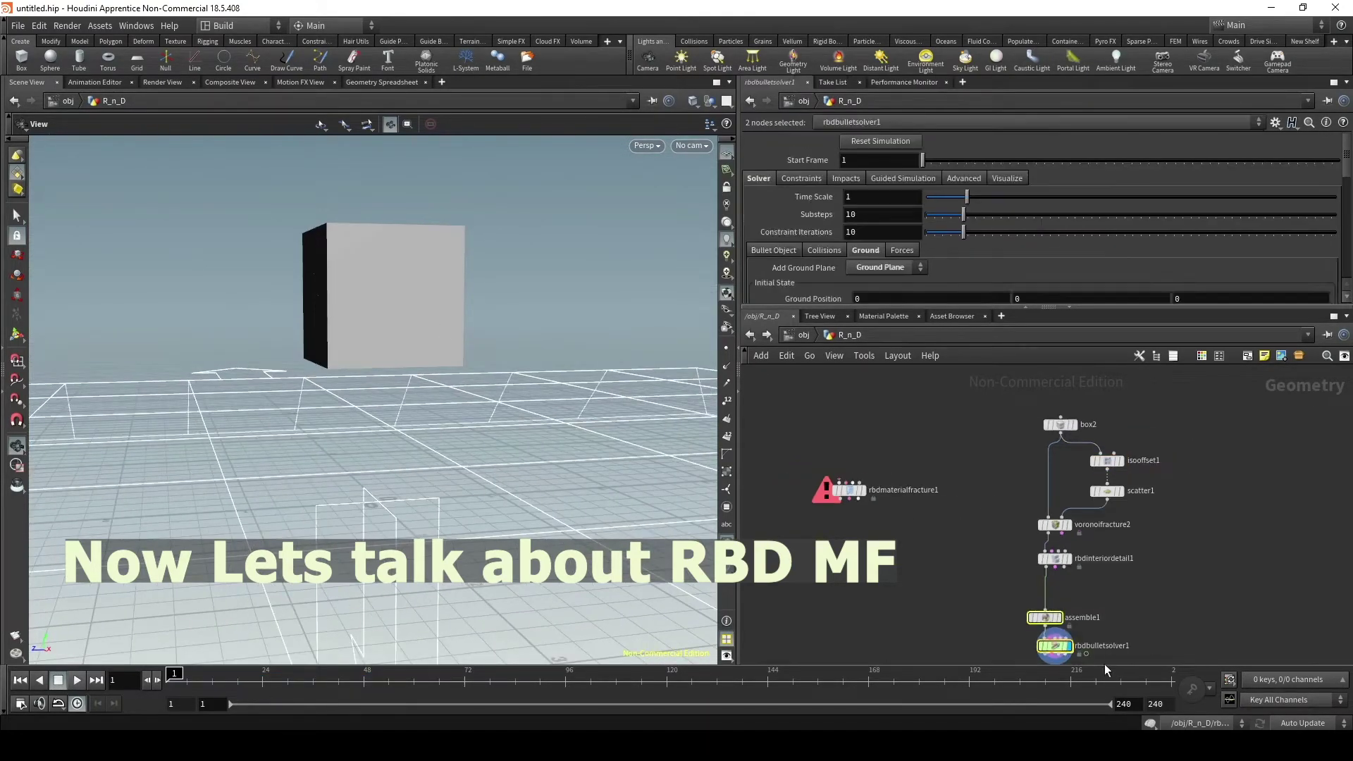
# - Nudge rbdmaterialfracture1 down-left and show its concrete_fracture2 parameters
pyautogui.moveTo(949, 502); pyautogui.dragTo(916, 532)
pyautogui.scroll(3, 917, 532)
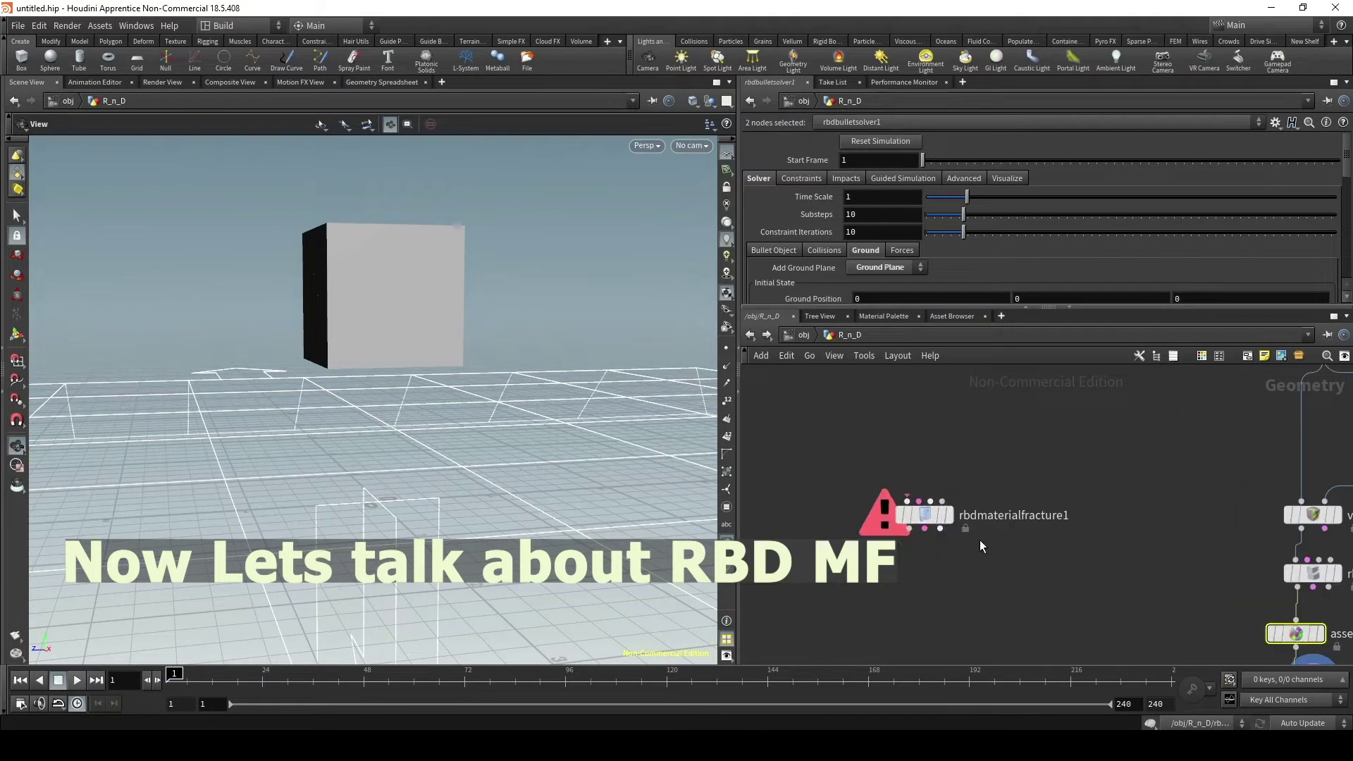
pyautogui.scroll(-3, 988, 526)
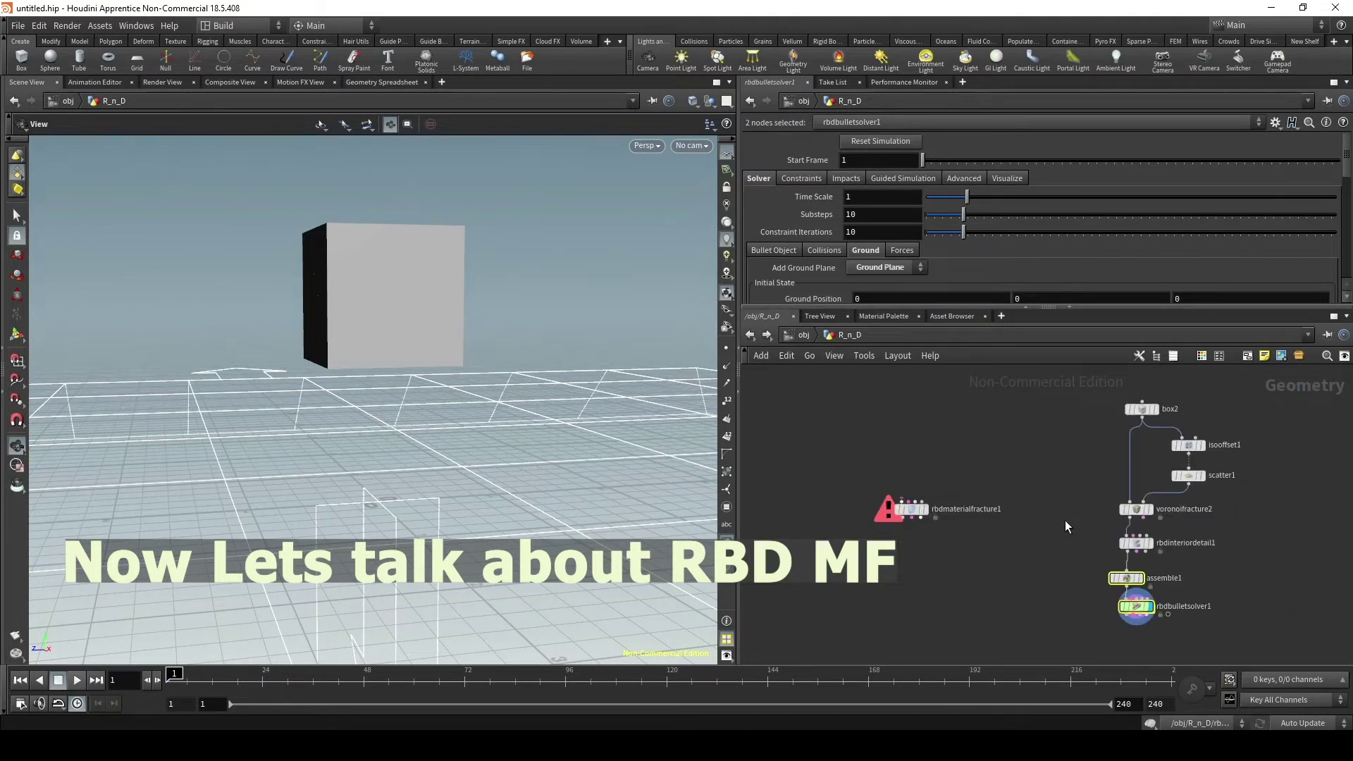
pyautogui.click(897, 514)
pyautogui.moveTo(1093, 455); pyautogui.dragTo(1217, 564)
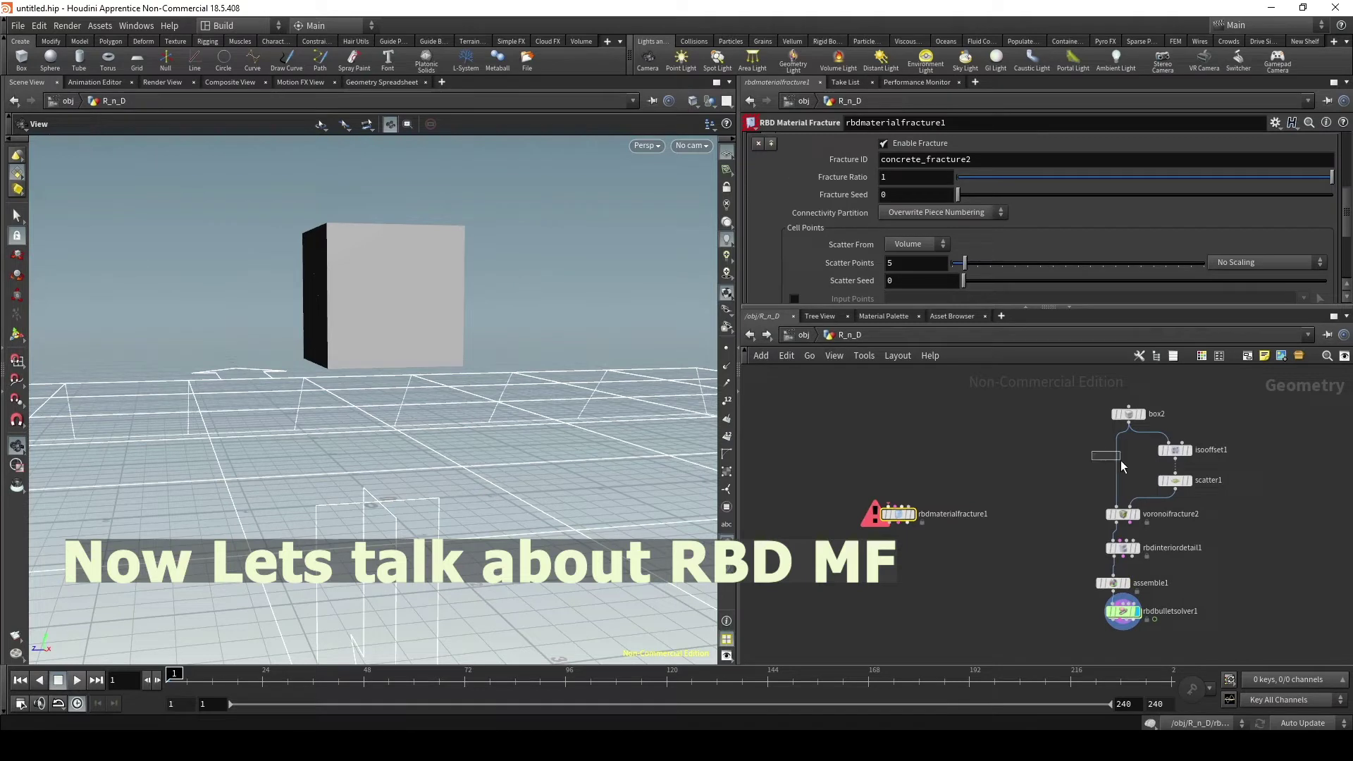
pyautogui.moveTo(1164, 525); pyautogui.dragTo(1223, 574)
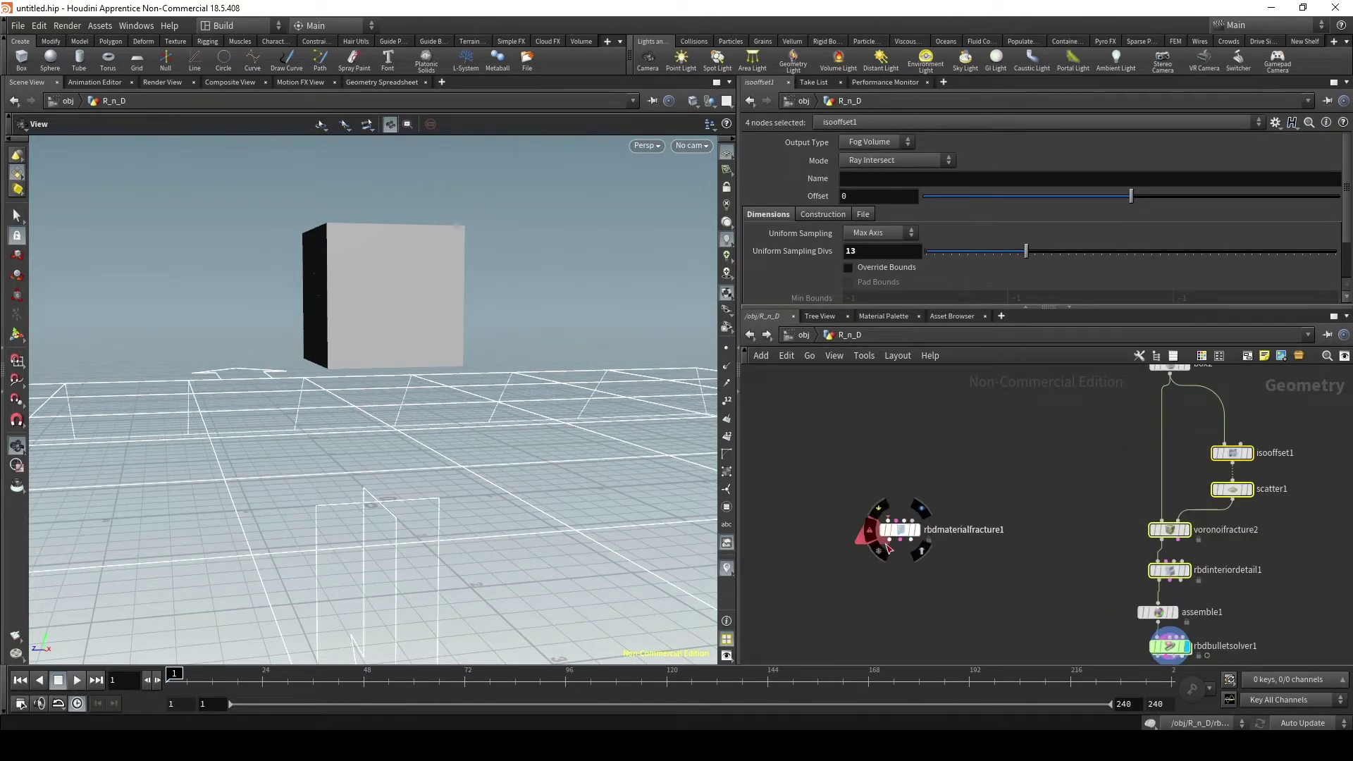
pyautogui.moveTo(907, 530); pyautogui.dragTo(869, 506)
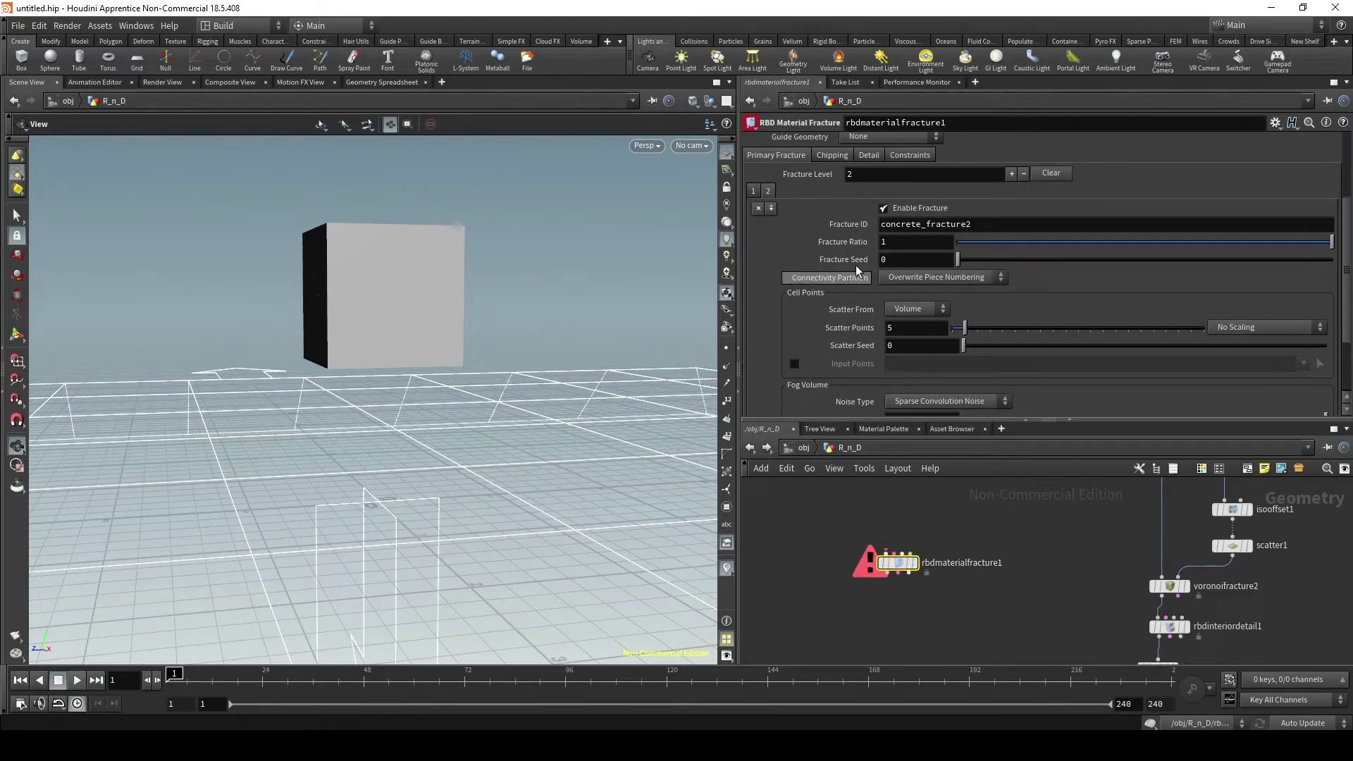
pyautogui.scroll(3, 848, 222)
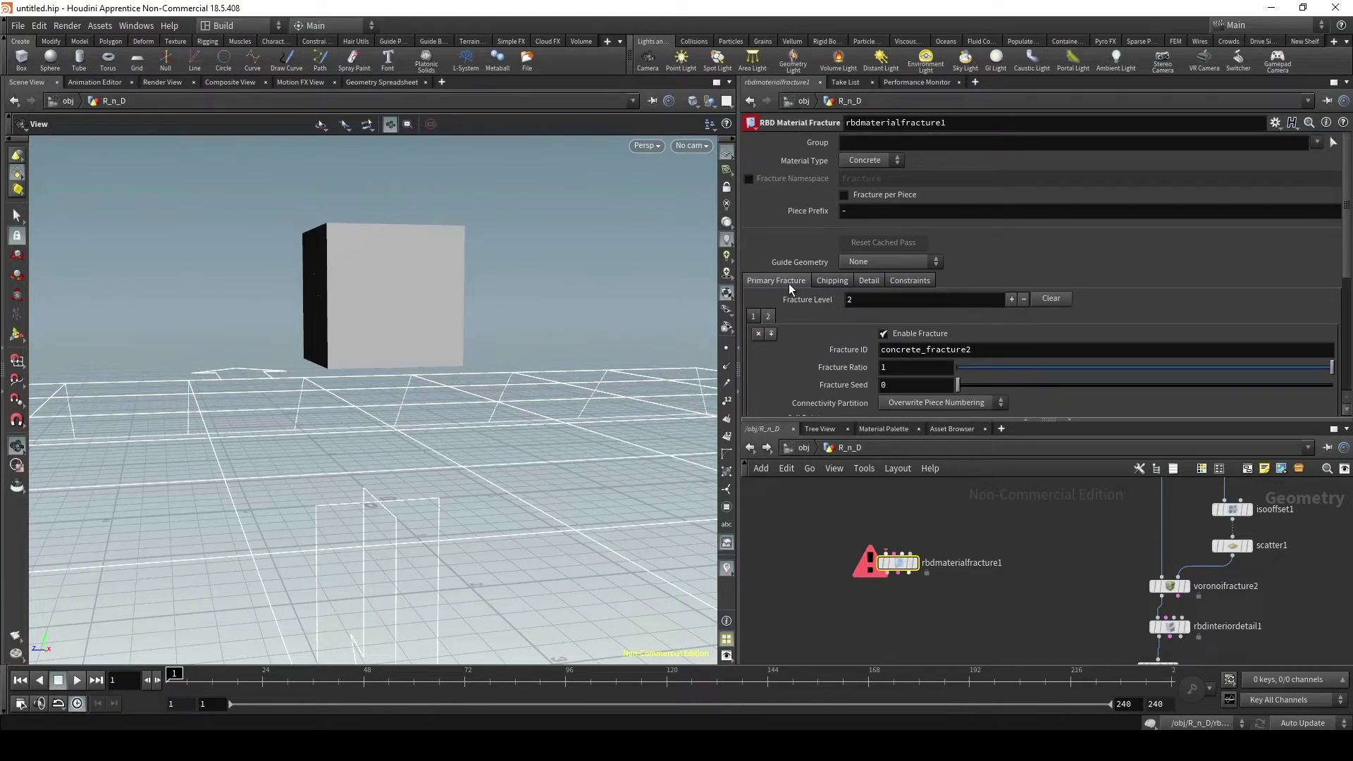
pyautogui.scroll(-1, 801, 288)
pyautogui.scroll(-1, 881, 363)
pyautogui.scroll(-2, 950, 338)
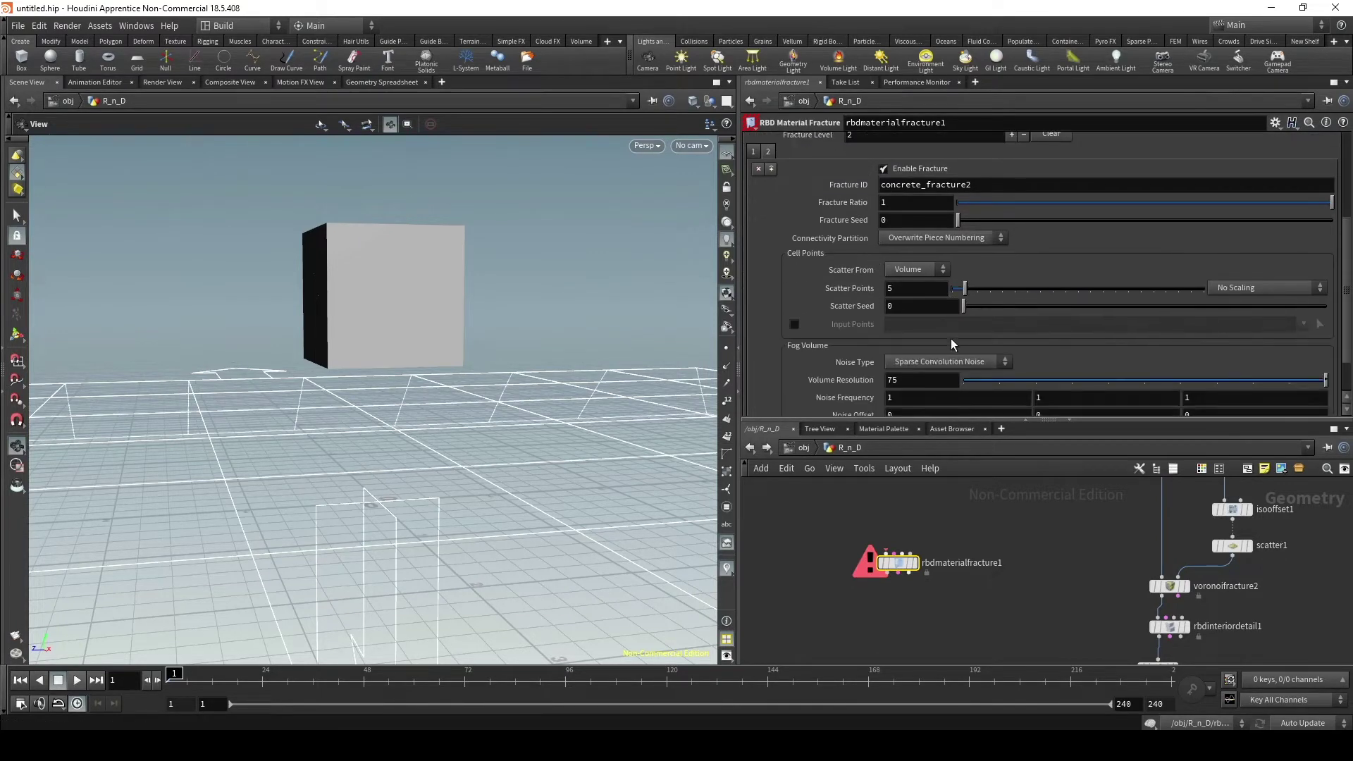
pyautogui.scroll(2, 951, 343)
pyautogui.click(835, 210)
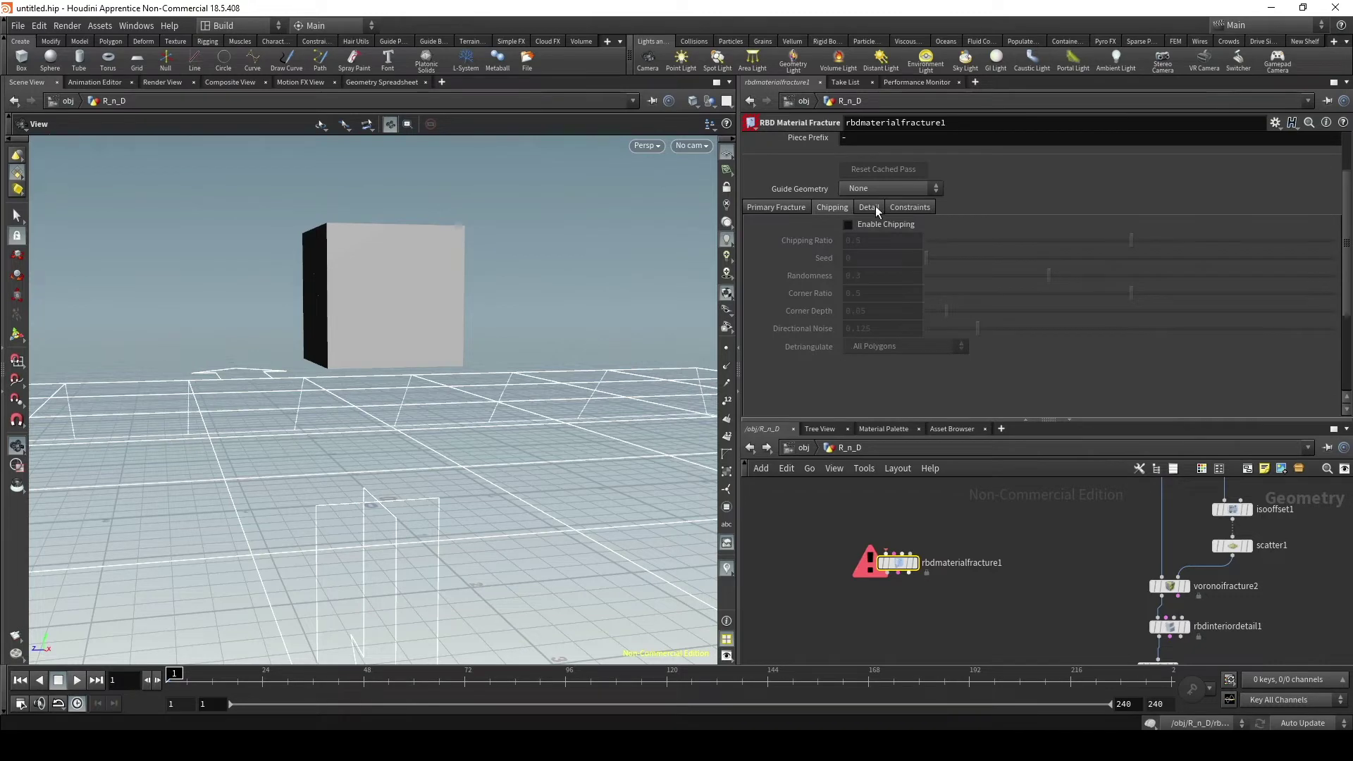
pyautogui.click(874, 207)
pyautogui.scroll(2, 912, 209)
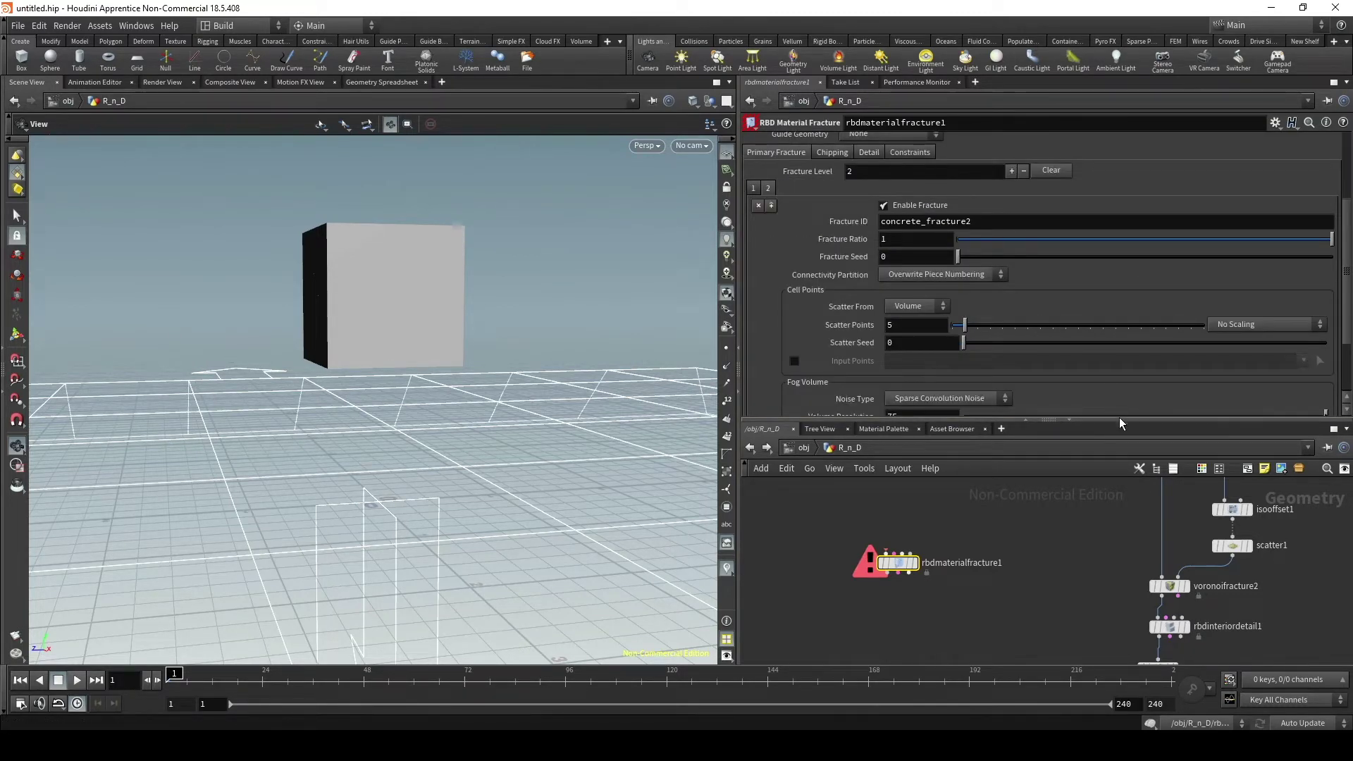
pyautogui.moveTo(1120, 421); pyautogui.dragTo(1121, 543)
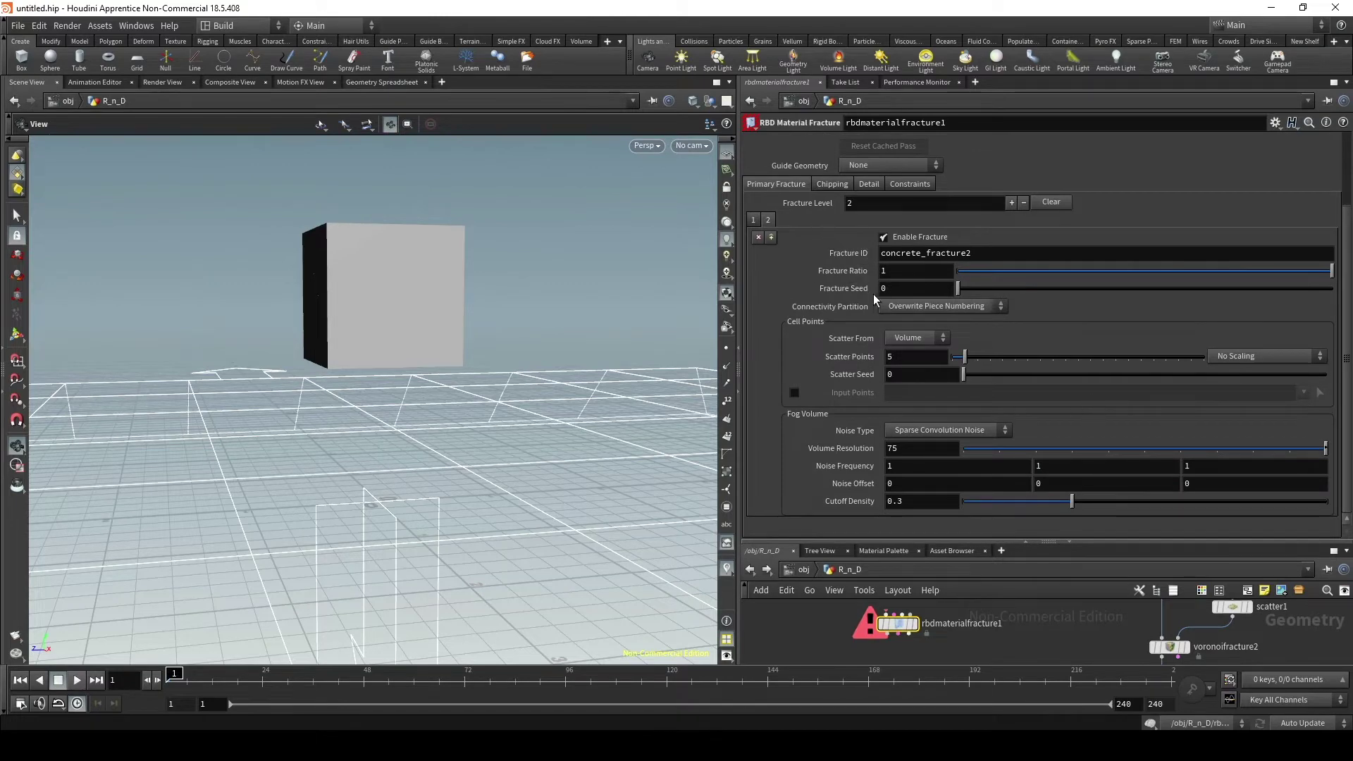
pyautogui.moveTo(1120, 543); pyautogui.dragTo(1121, 411)
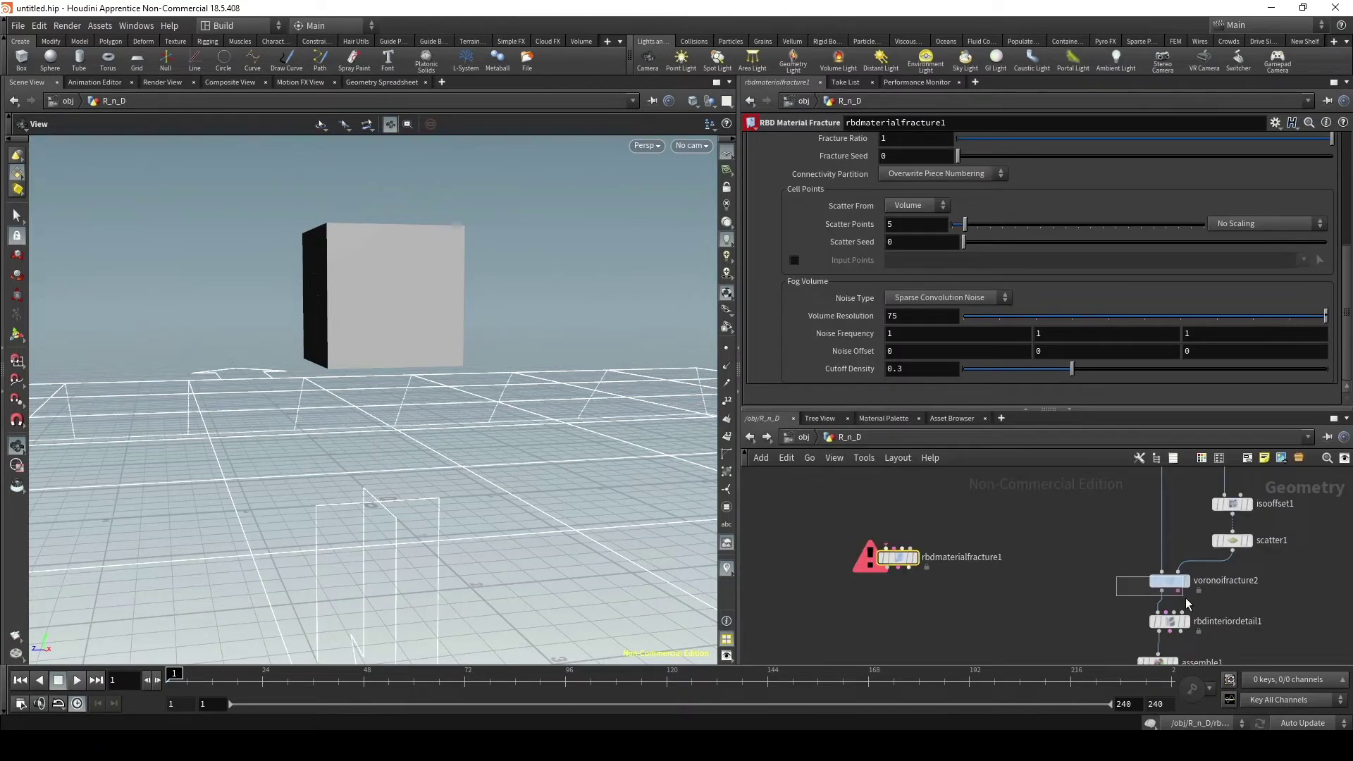
pyautogui.moveTo(1187, 604); pyautogui.dragTo(1190, 587)
pyautogui.click(882, 576)
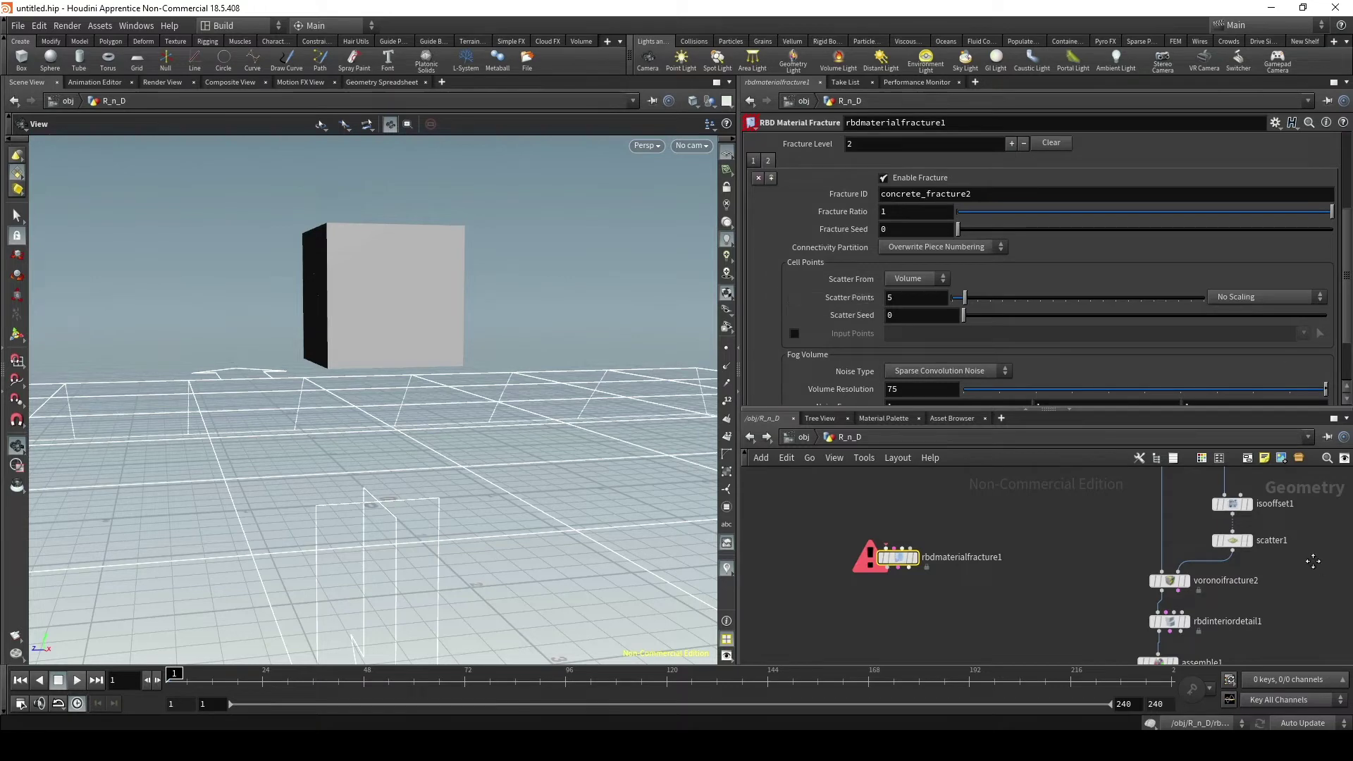
pyautogui.moveTo(1253, 553); pyautogui.dragTo(1232, 567, button='middle')
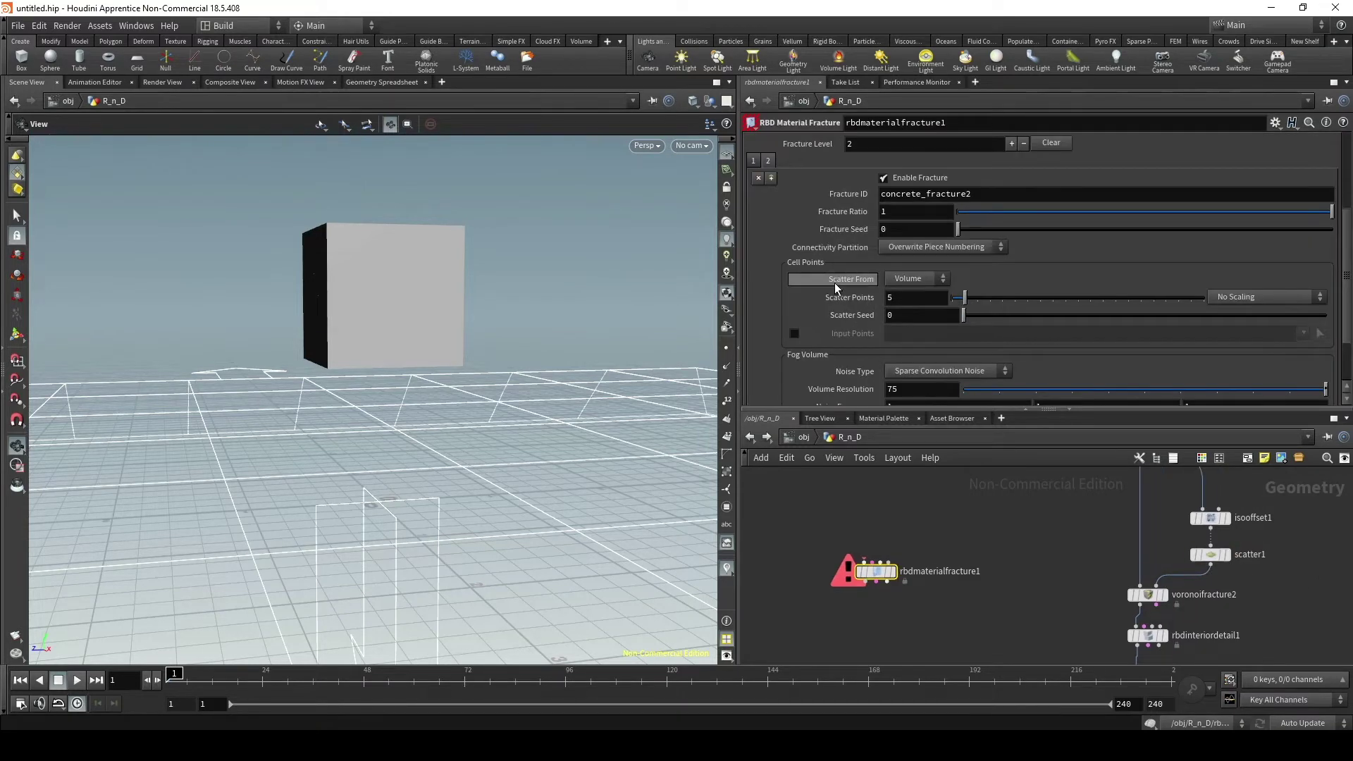
pyautogui.scroll(-3, 832, 296)
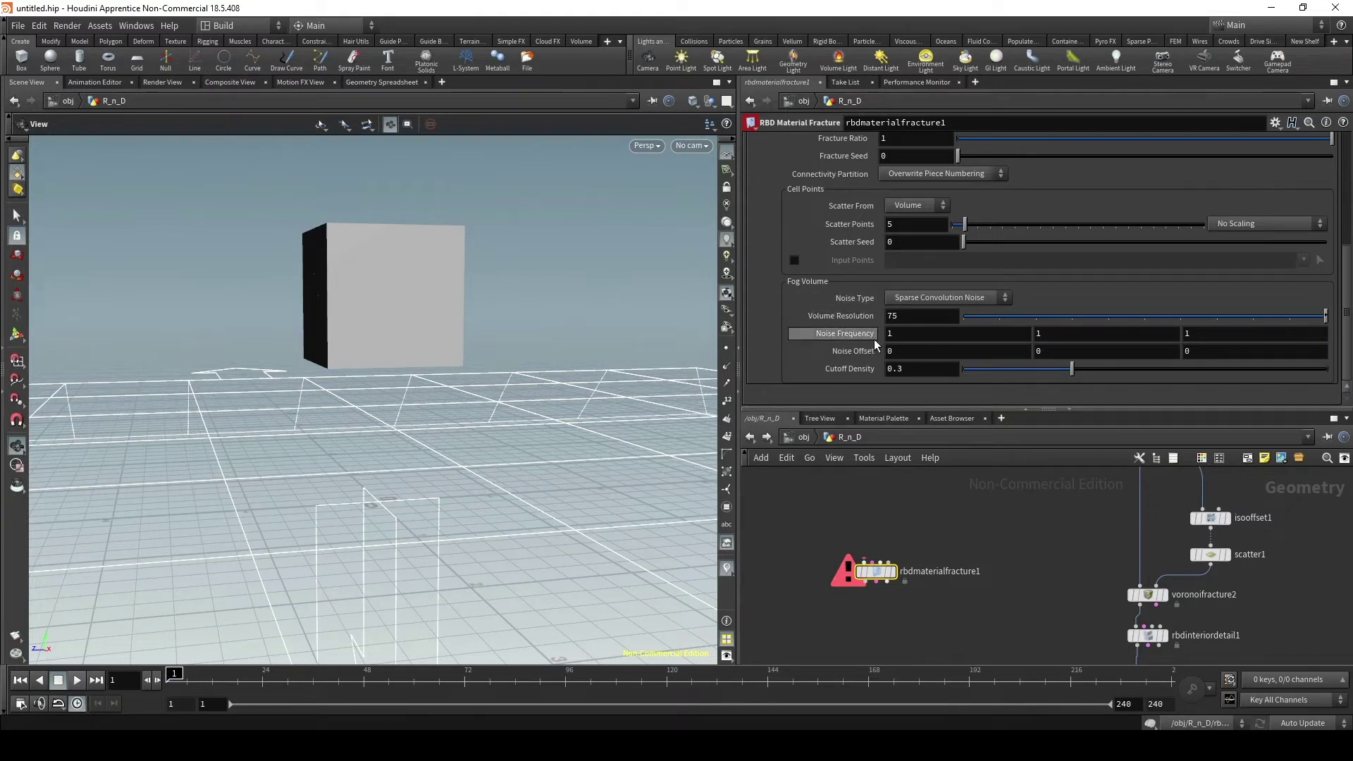
pyautogui.click(1234, 499)
pyautogui.keyDown('alt'); pyautogui.moveTo(543, 341); pyautogui.dragTo(441, 317); pyautogui.keyUp('alt')
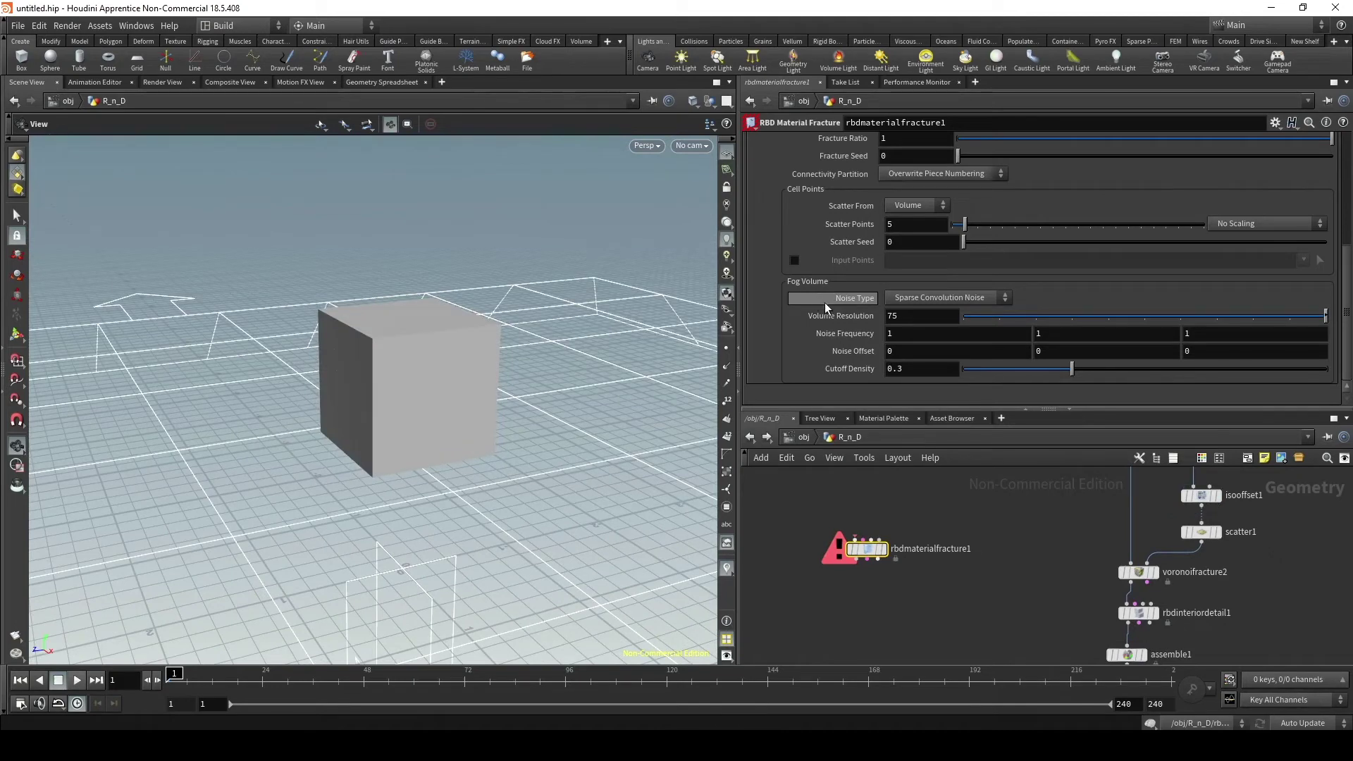
pyautogui.scroll(3, 874, 282)
pyautogui.scroll(3, 874, 282)
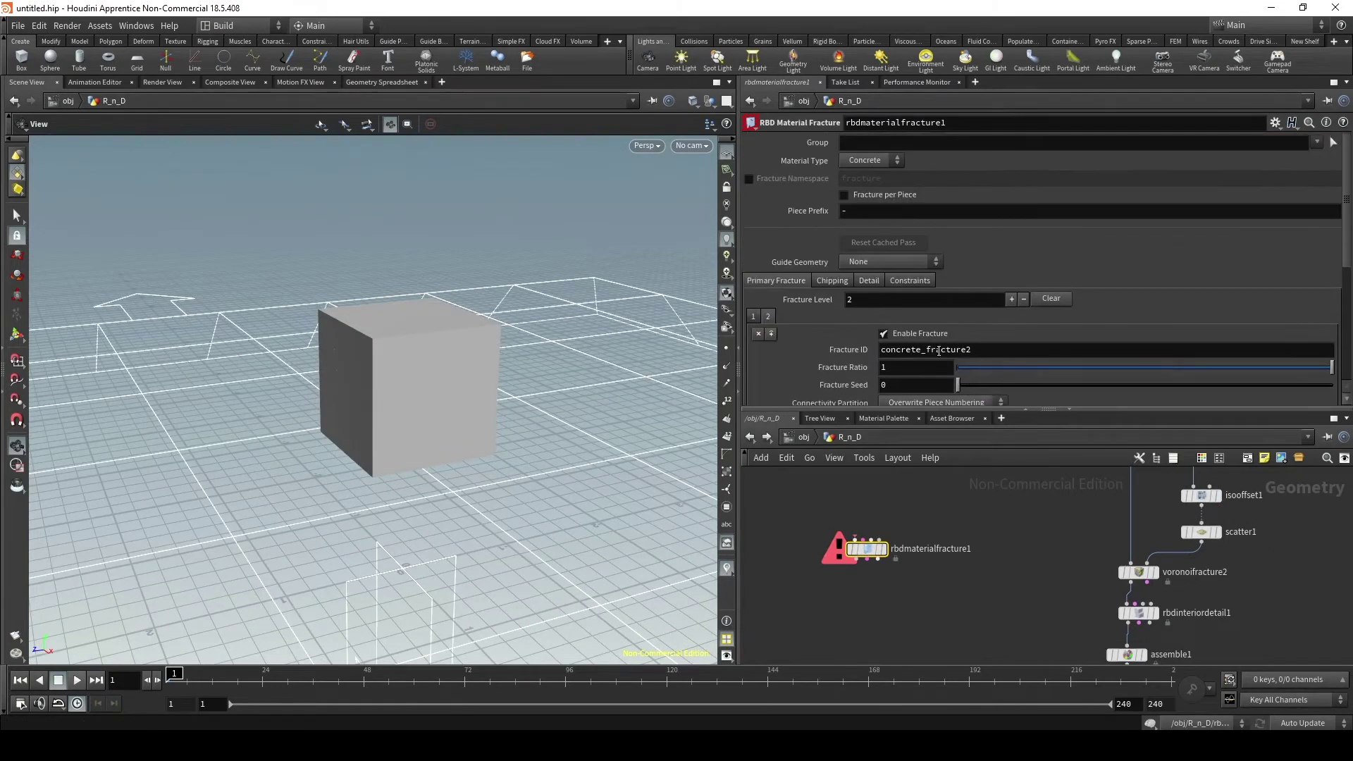
pyautogui.click(874, 283)
pyautogui.moveTo(1086, 411); pyautogui.dragTo(1068, 555)
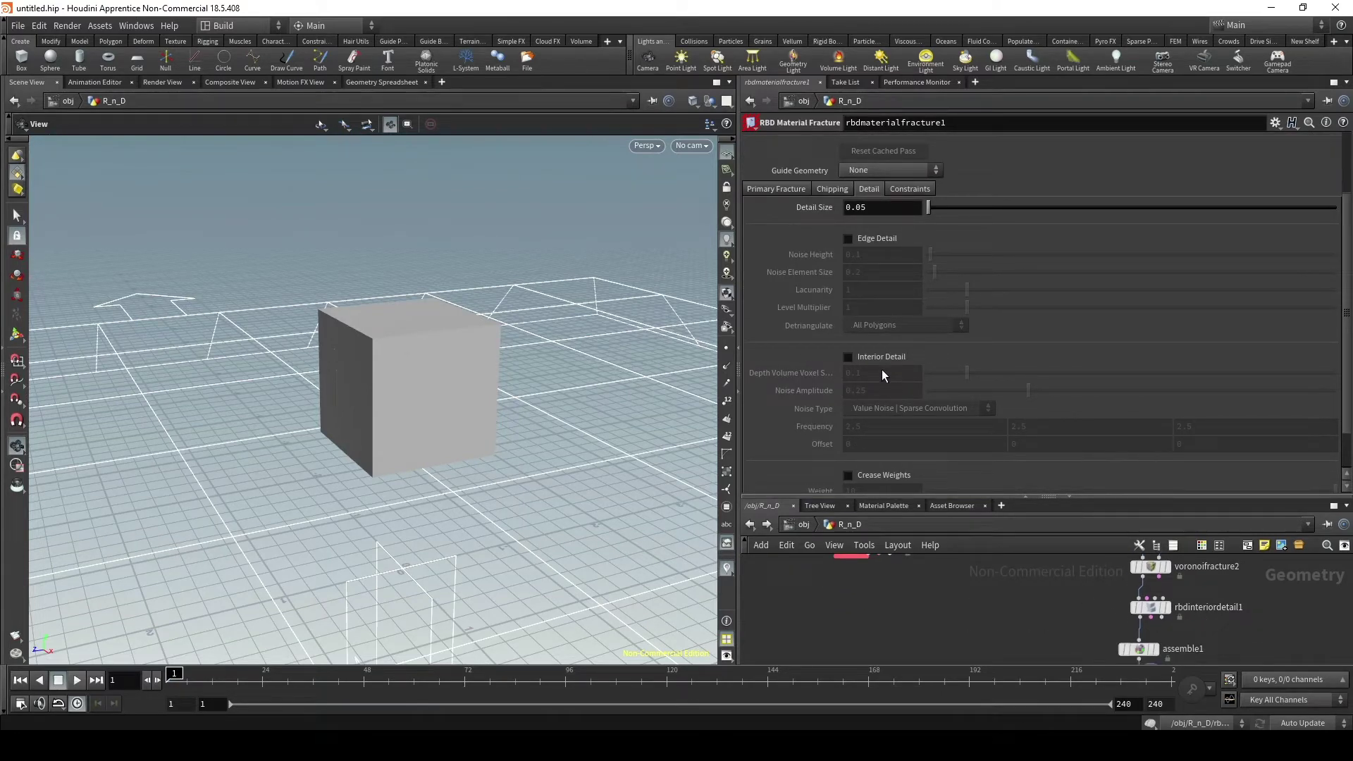
pyautogui.scroll(-3, 881, 246)
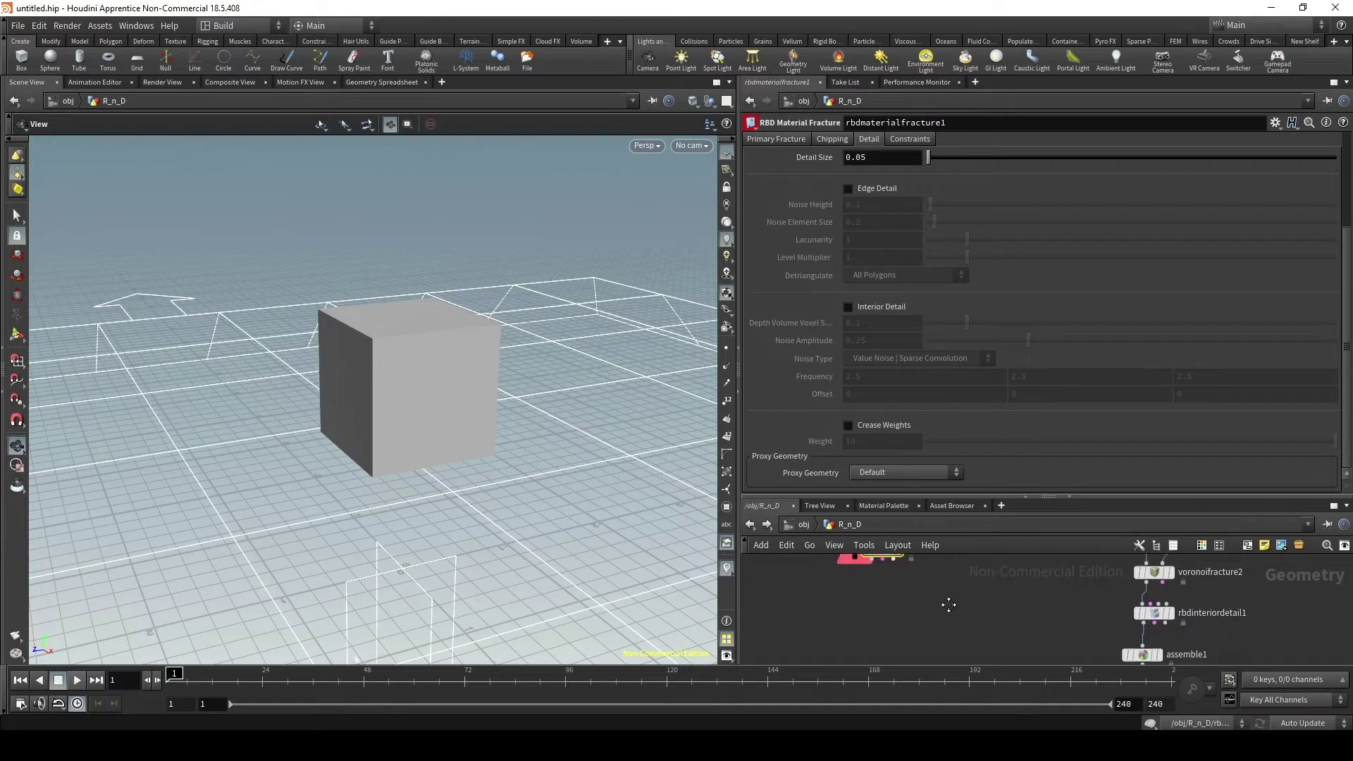
pyautogui.moveTo(945, 606); pyautogui.dragTo(974, 654, button='middle')
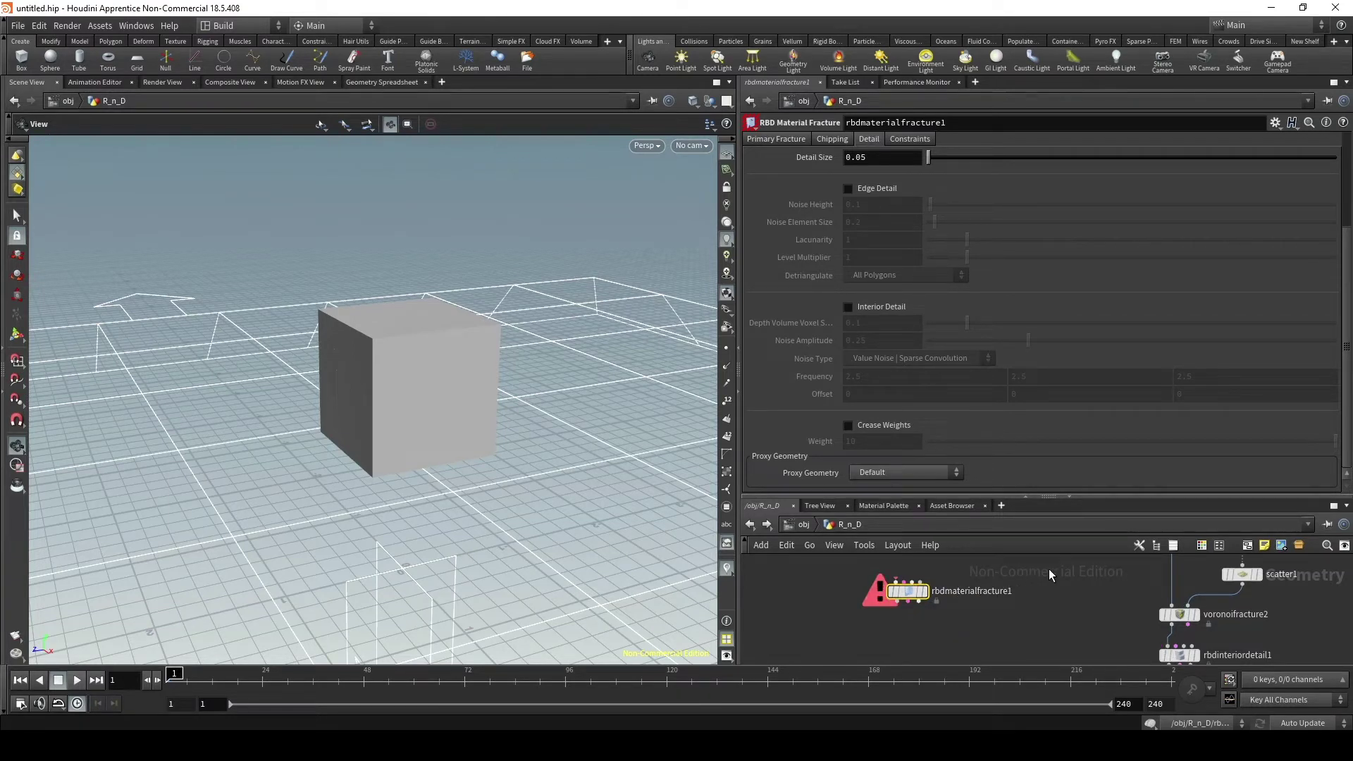
pyautogui.scroll(3, 892, 347)
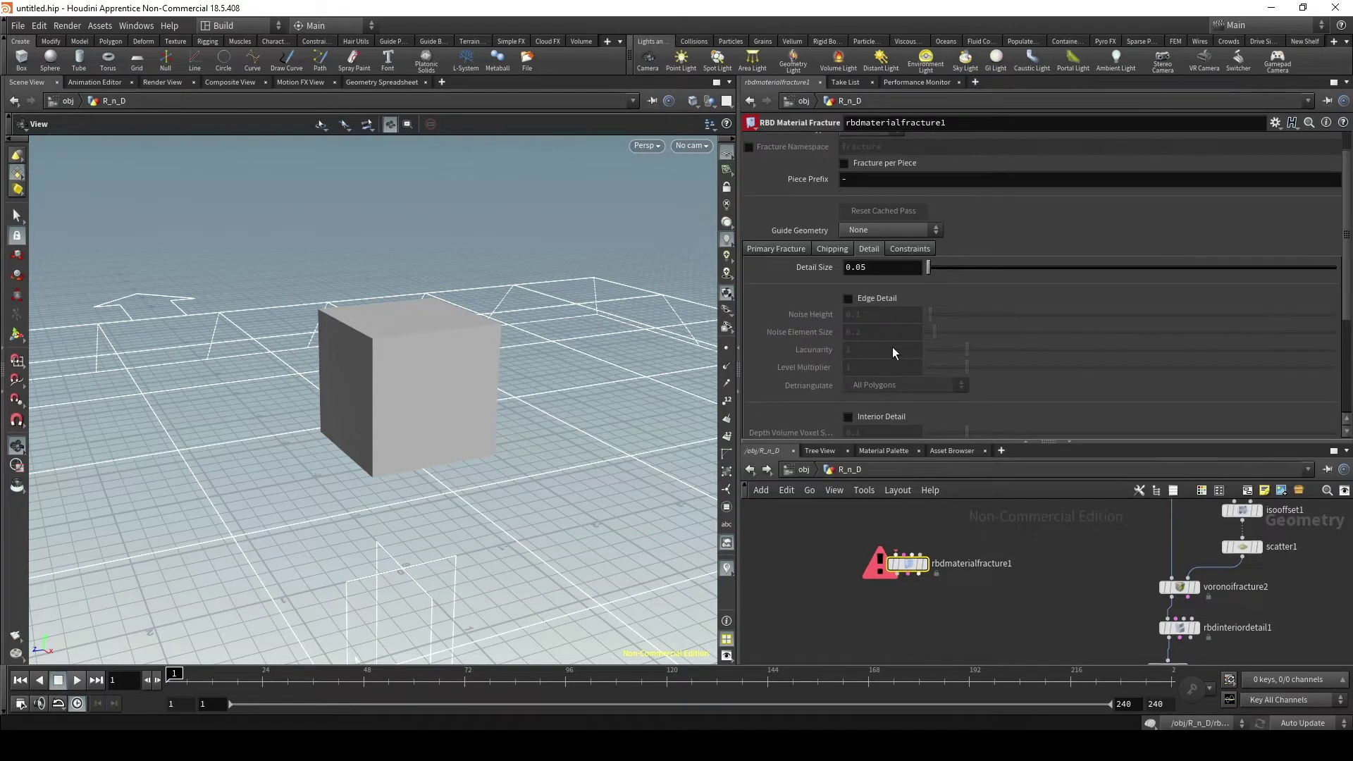
pyautogui.scroll(2, 869, 331)
pyautogui.click(917, 213)
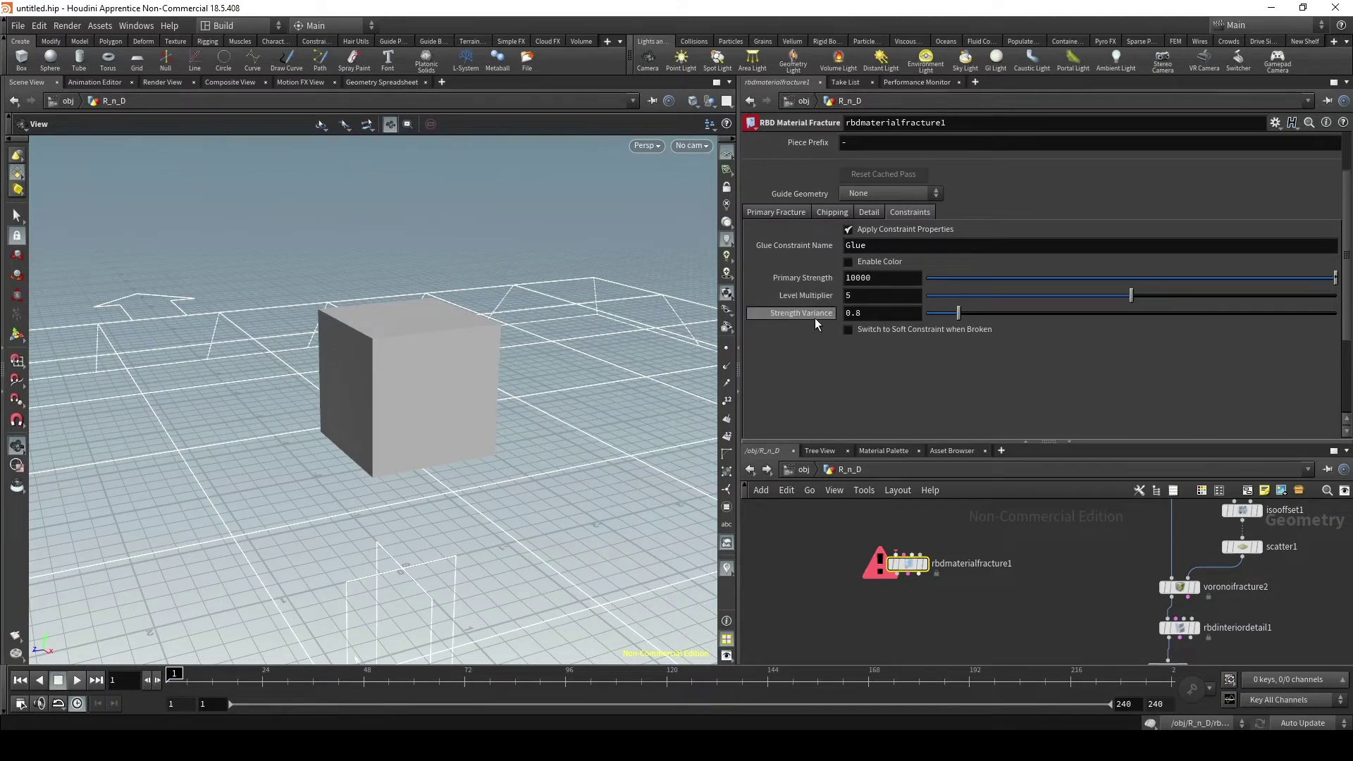
pyautogui.scroll(3, 902, 359)
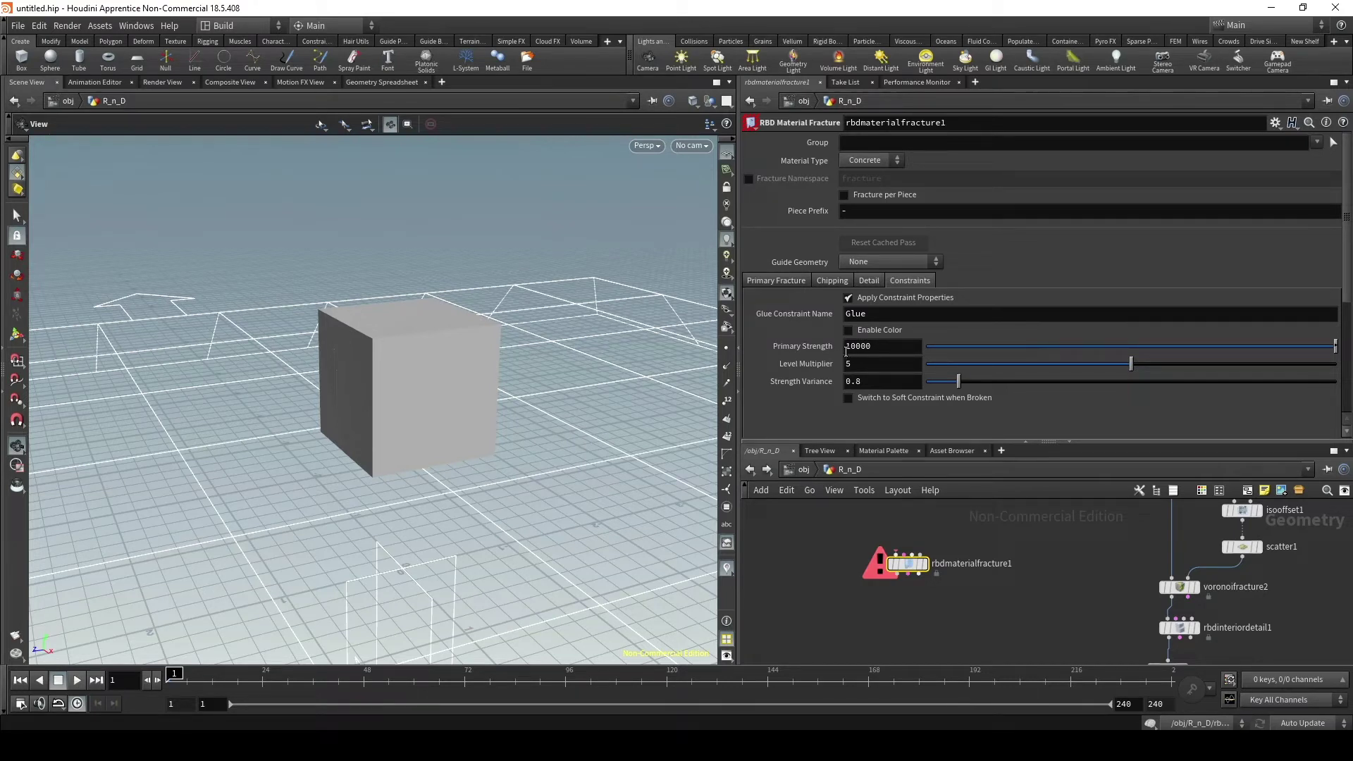
pyautogui.moveTo(1049, 442); pyautogui.dragTo(1049, 310)
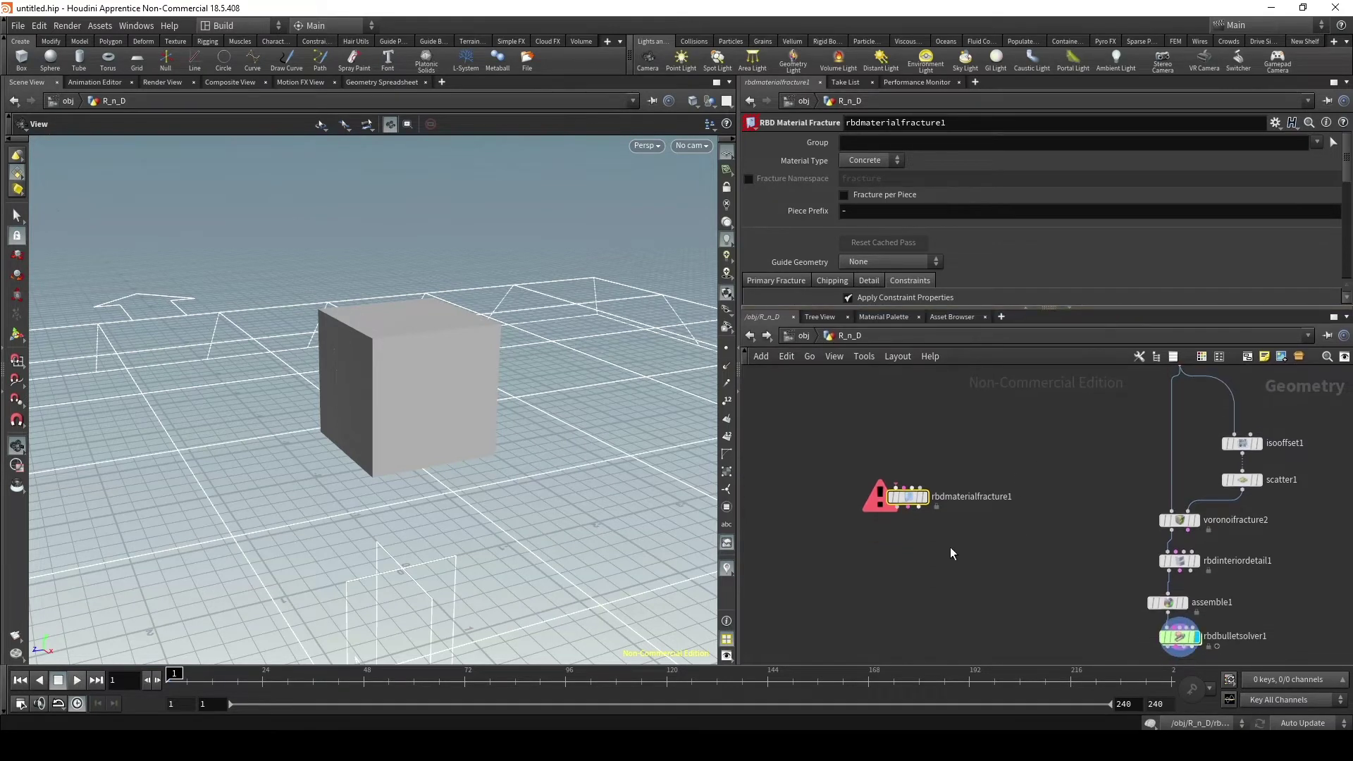
# - Add box3 feeding into rbdmaterialfracture1
pyautogui.moveTo(950, 547); pyautogui.dragTo(923, 567, button='middle')
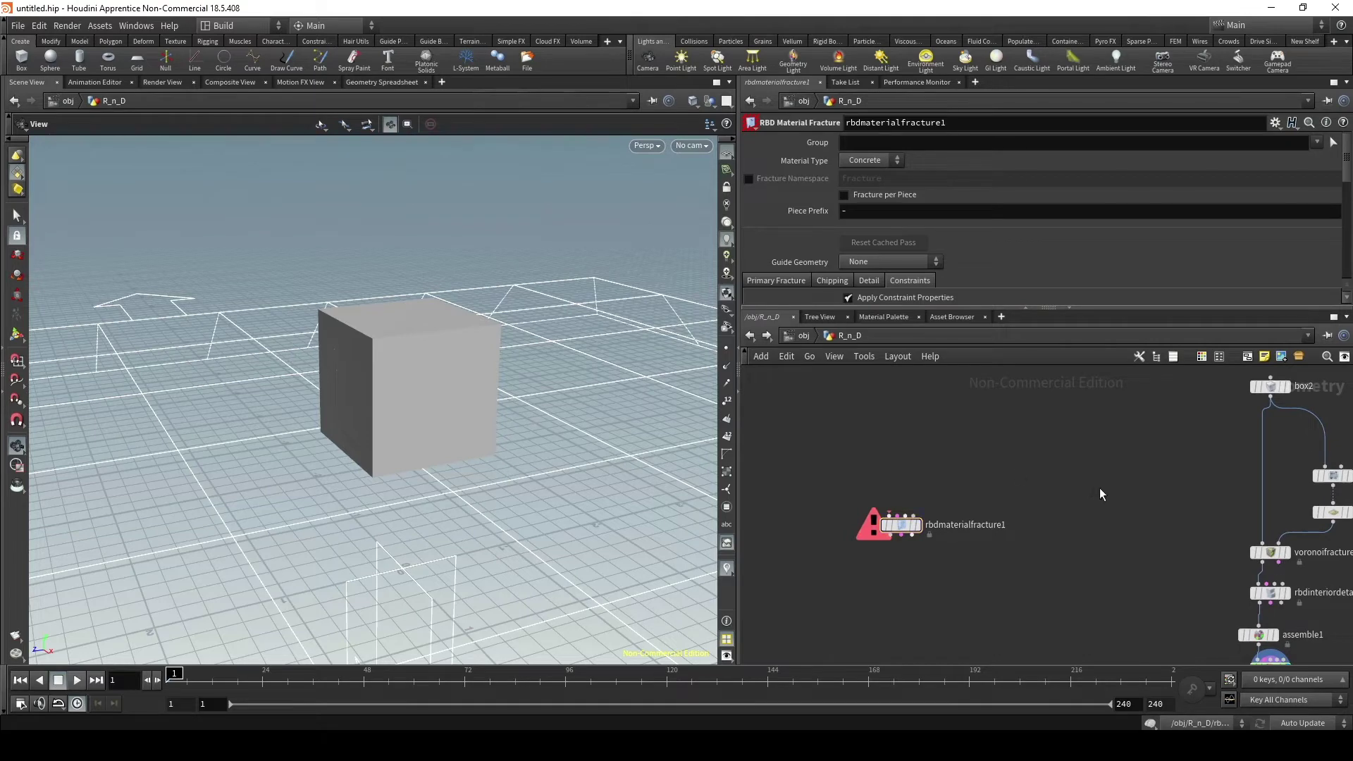
pyautogui.press('Tab')
pyautogui.click(967, 694)
pyautogui.click(899, 413)
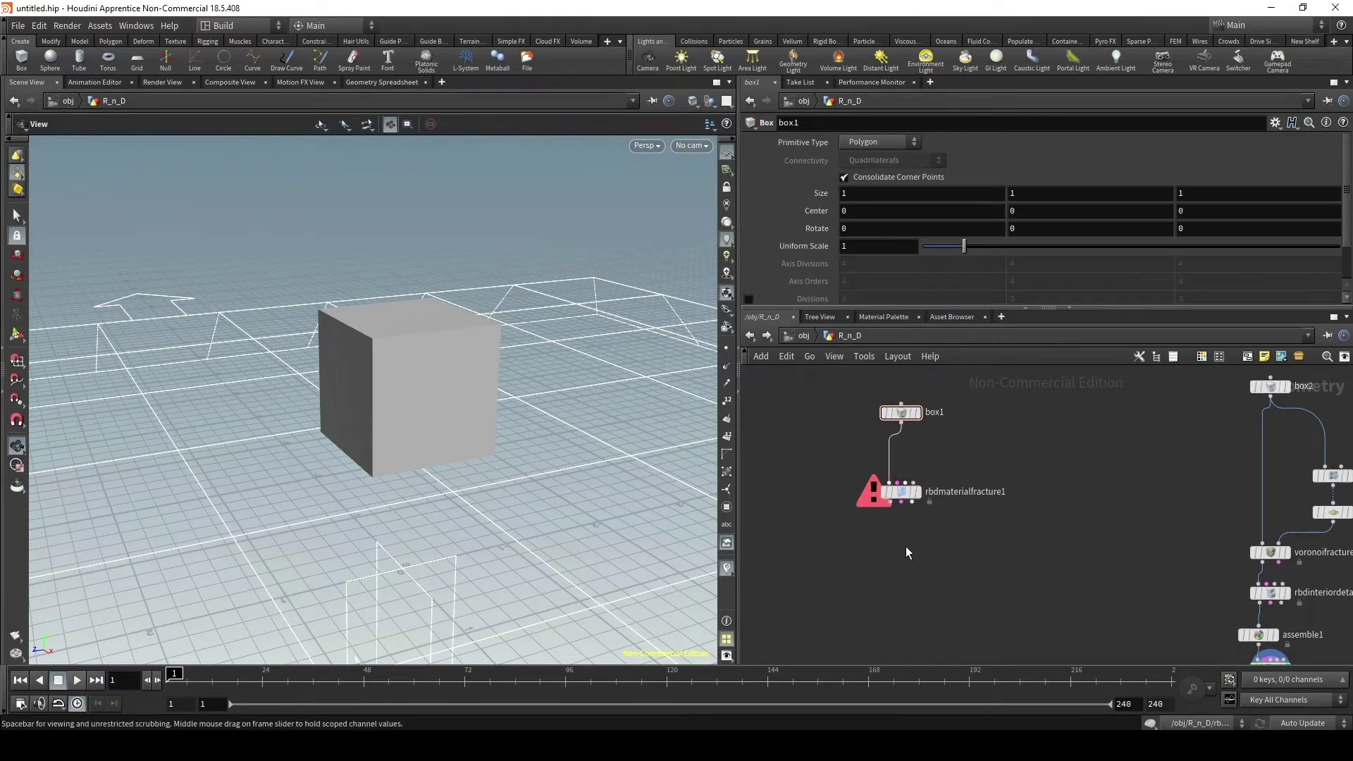
# - Add rbdbulletsolver2 under rbdmaterialfracture1 with Ground Plane enabled, and play the simulation
pyautogui.press('Tab')
pyautogui.click(959, 708)
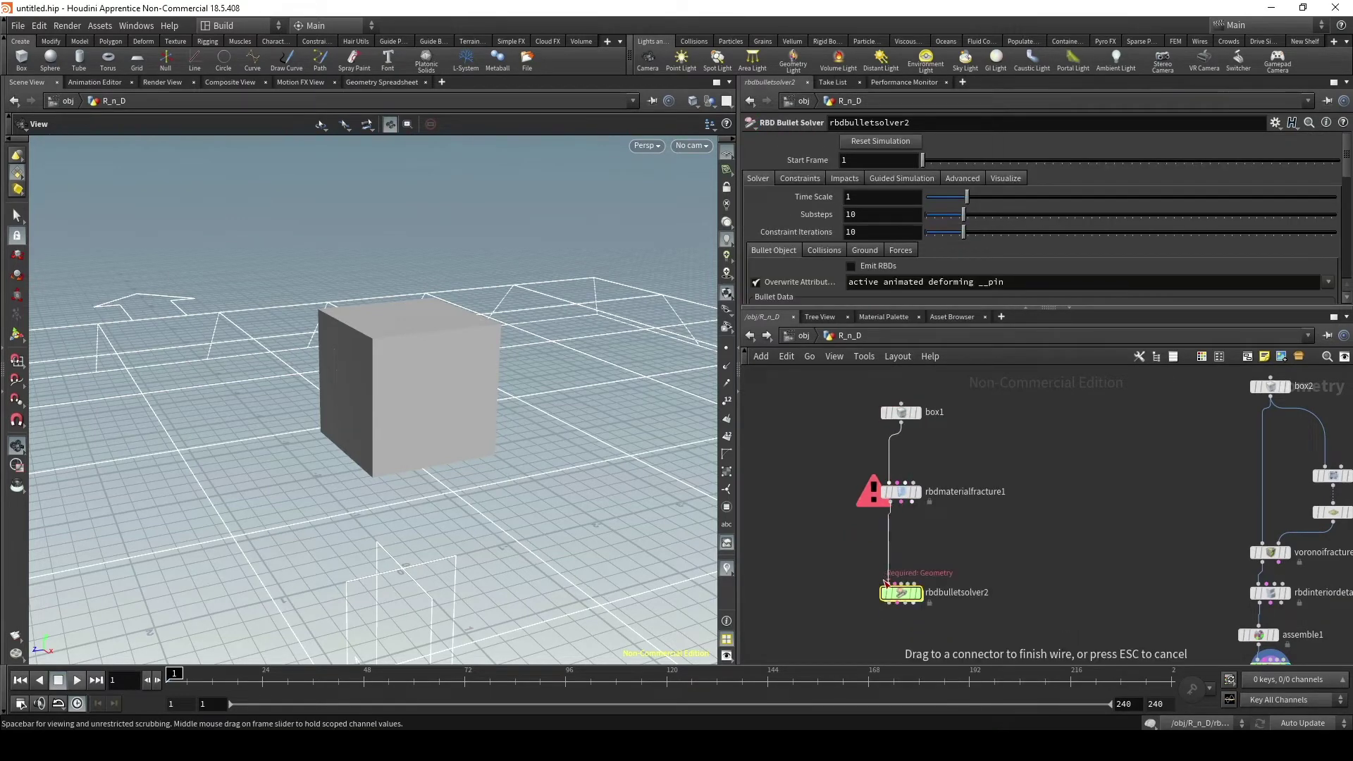
pyautogui.click(901, 592)
pyautogui.click(901, 592)
pyautogui.click(866, 213)
pyautogui.click(887, 231)
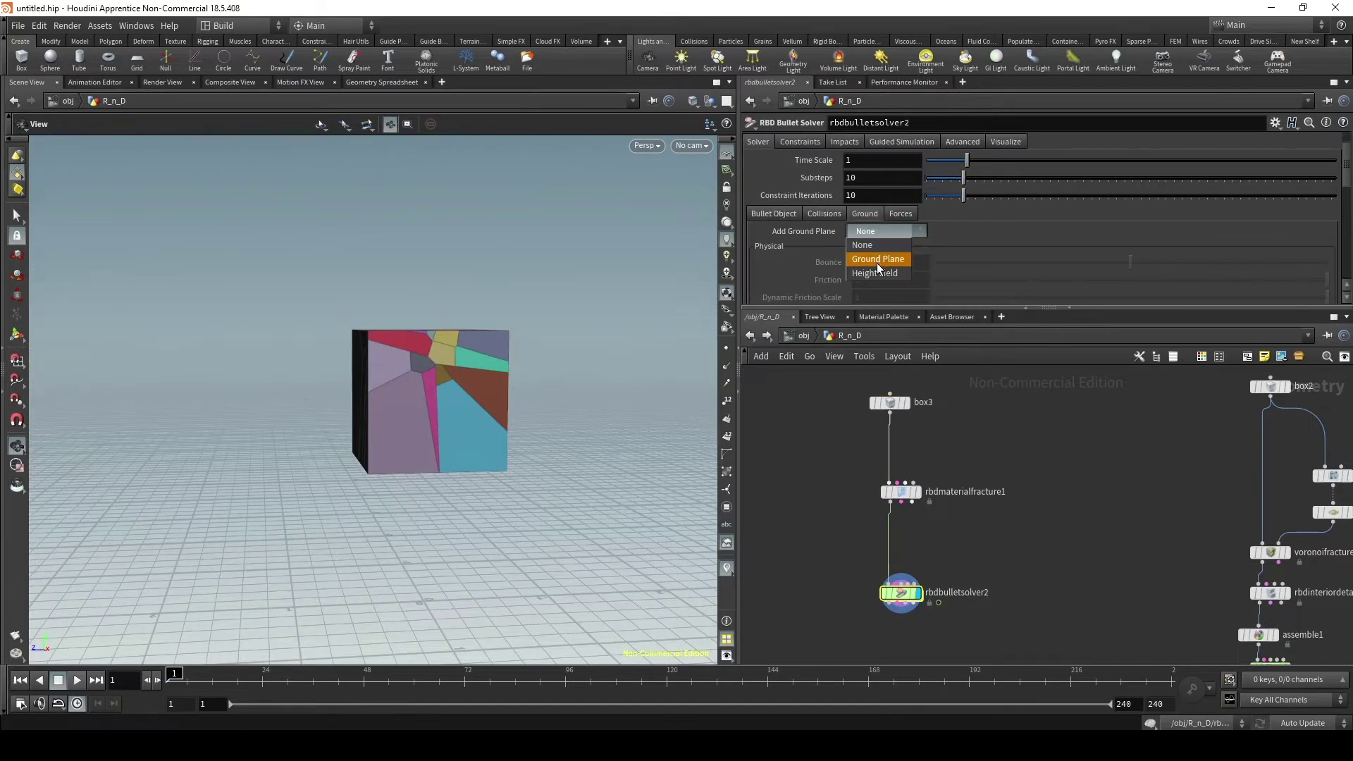
pyautogui.click(880, 261)
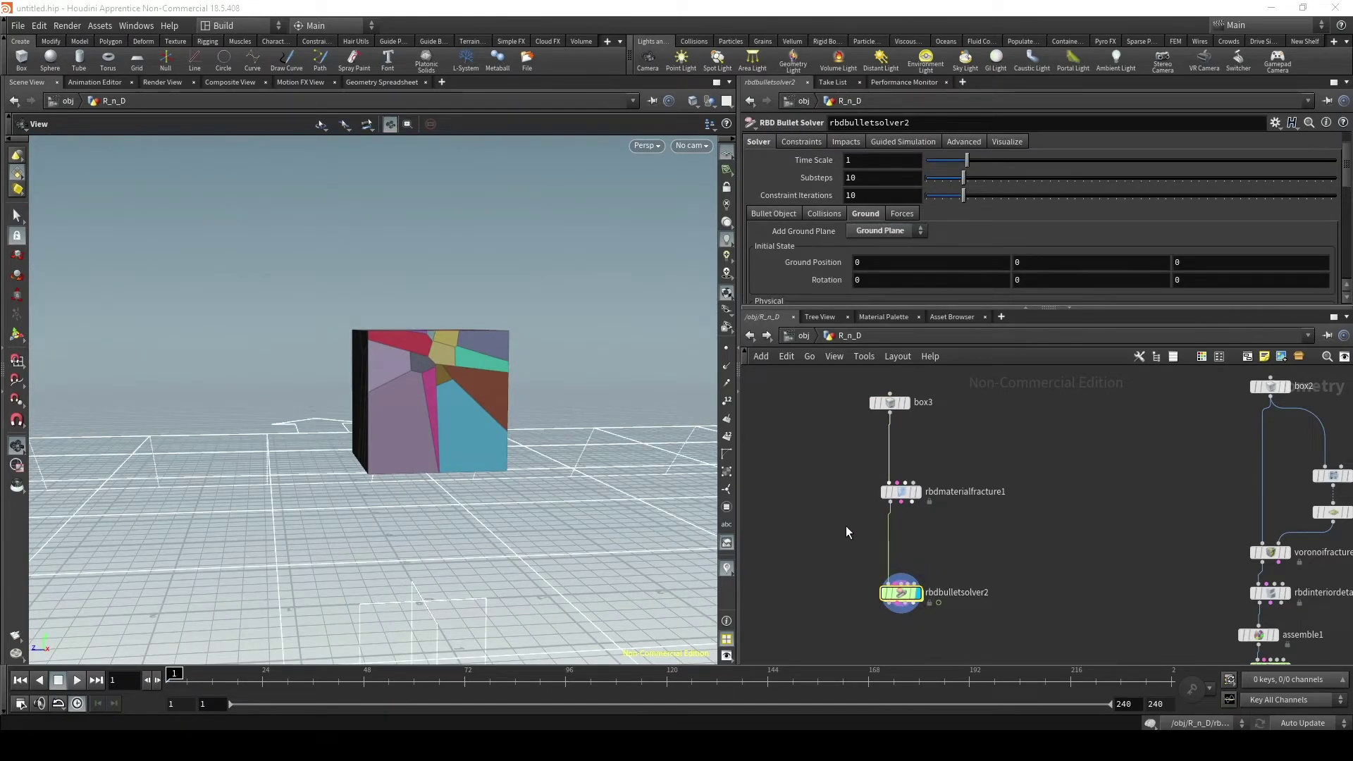
pyautogui.scroll(-3, 493, 599)
pyautogui.click(76, 680)
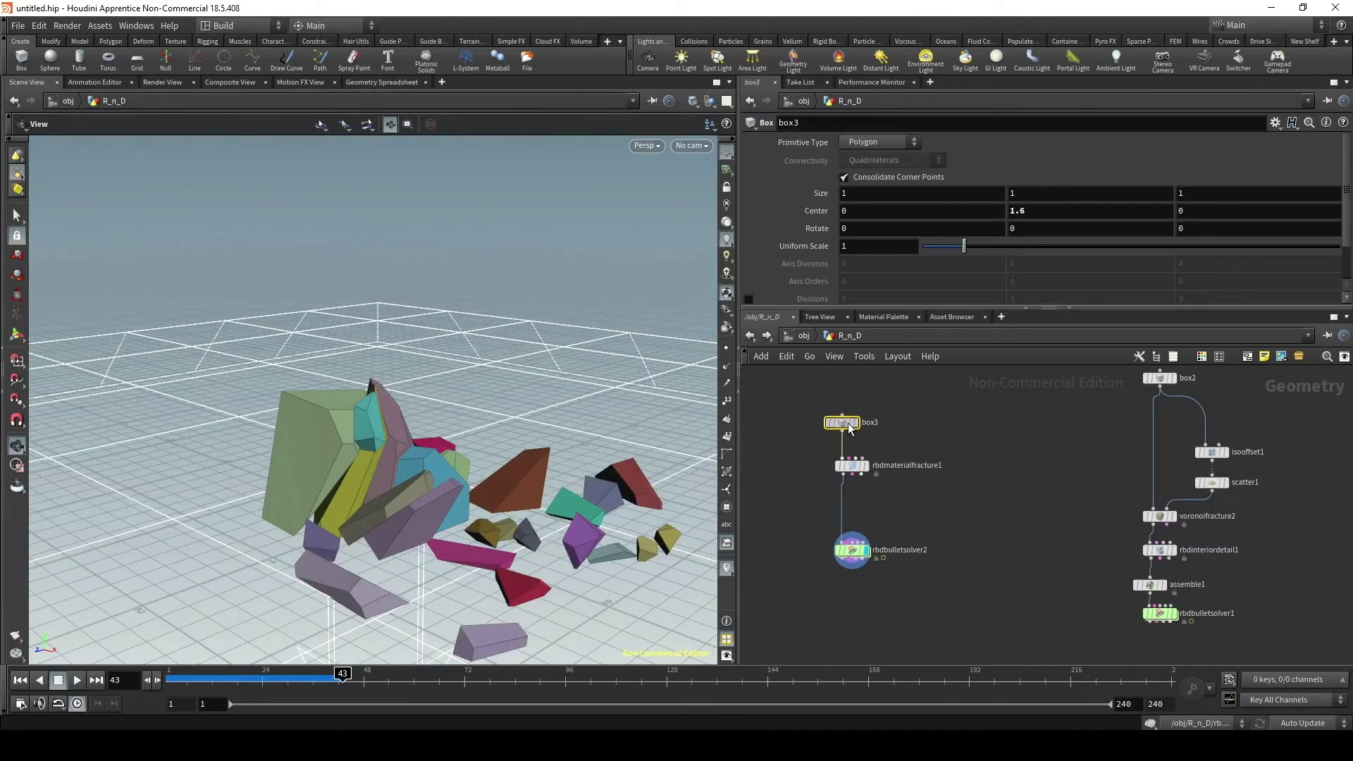
# - Reposition box3, box2 and rbdmaterialfracture1, and select scatter1 with voronoifracture2
pyautogui.moveTo(851, 428); pyautogui.dragTo(852, 430)
pyautogui.moveTo(1171, 380); pyautogui.dragTo(1176, 411)
pyautogui.moveTo(1111, 472); pyautogui.dragTo(1241, 527)
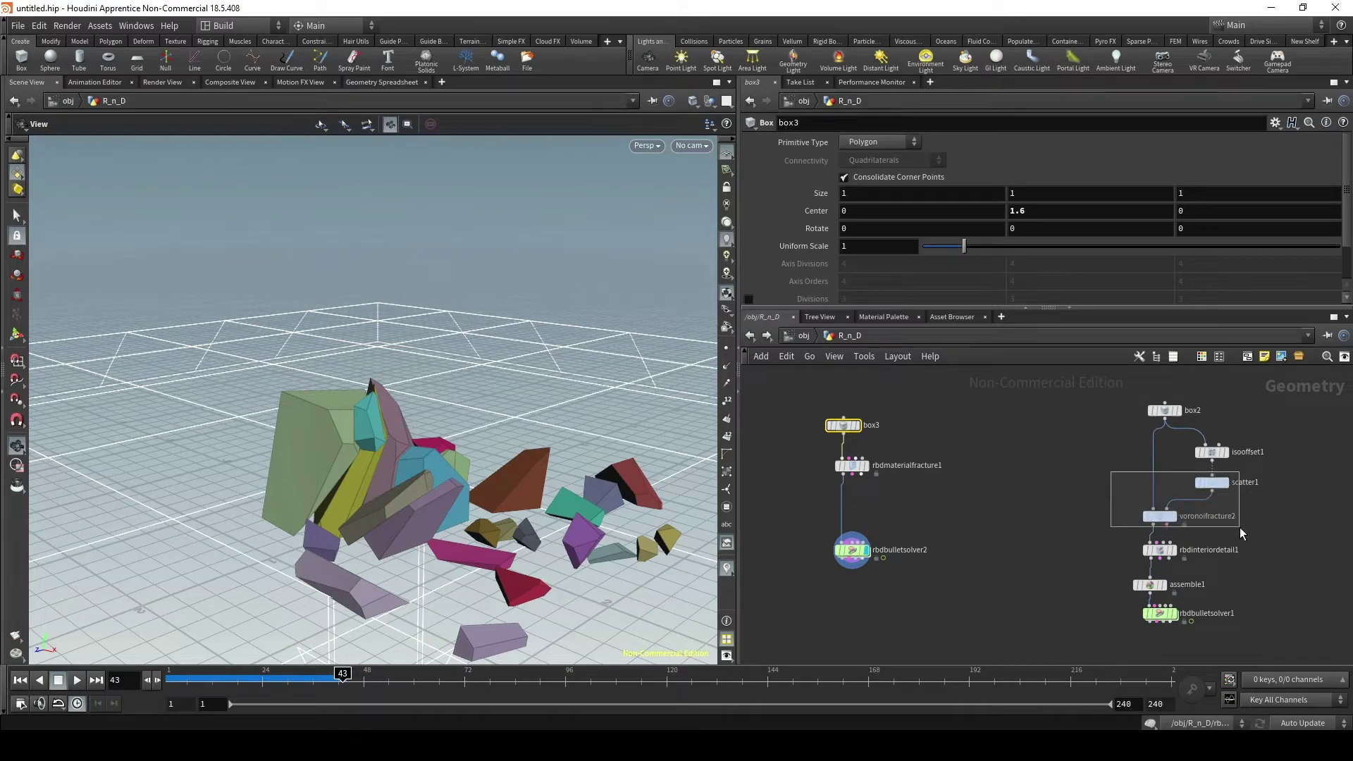
pyautogui.moveTo(444, 499)
pyautogui.mouseDown()
pyautogui.moveTo(434, 492)
pyautogui.moveTo(451, 497)
pyautogui.mouseUp()
pyautogui.moveTo(852, 469); pyautogui.dragTo(852, 486)
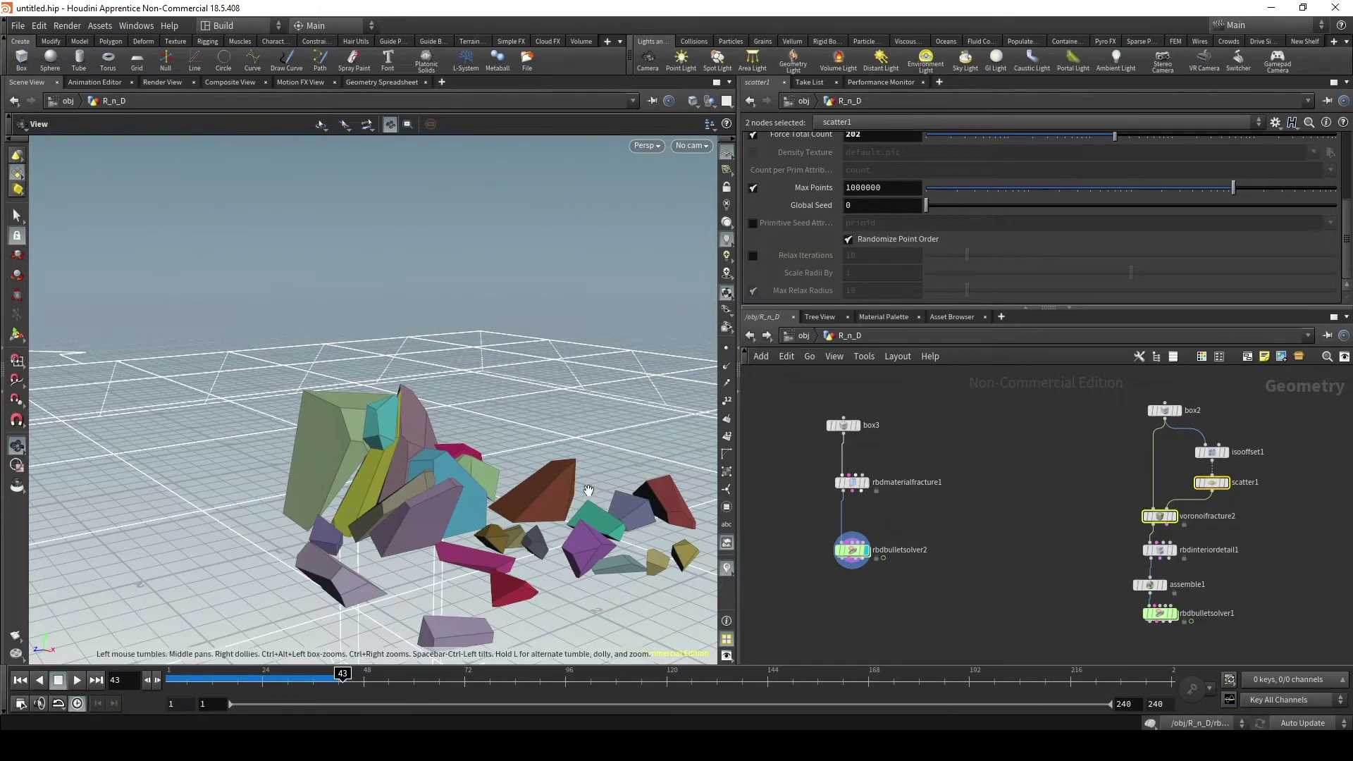
# - Select rbdmaterialfracture1 and enlarge its parameter area
pyautogui.moveTo(589, 490); pyautogui.dragTo(536, 486)
pyautogui.click(852, 482)
pyautogui.moveTo(1092, 311); pyautogui.dragTo(1092, 465)
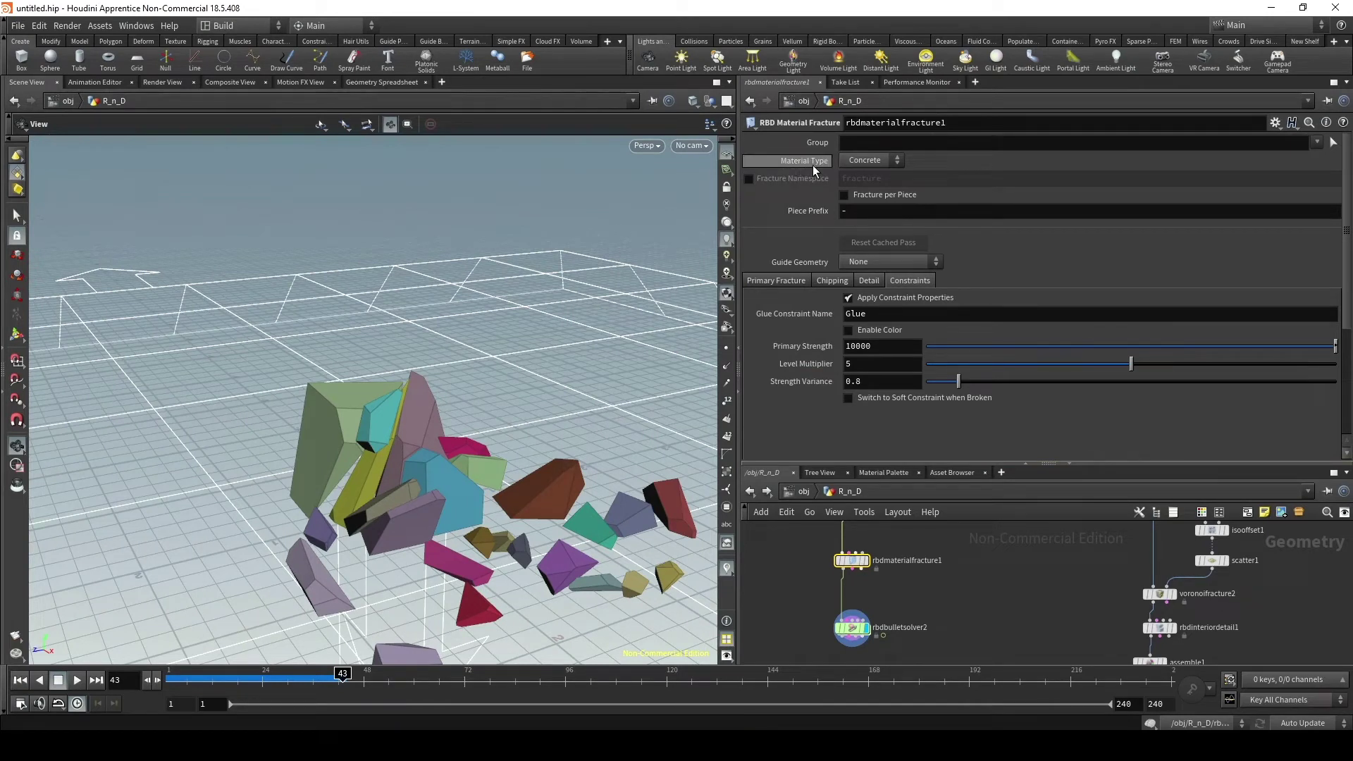
# - Keep Concrete as rbdmaterialfracture1's Material Type
pyautogui.click(872, 162)
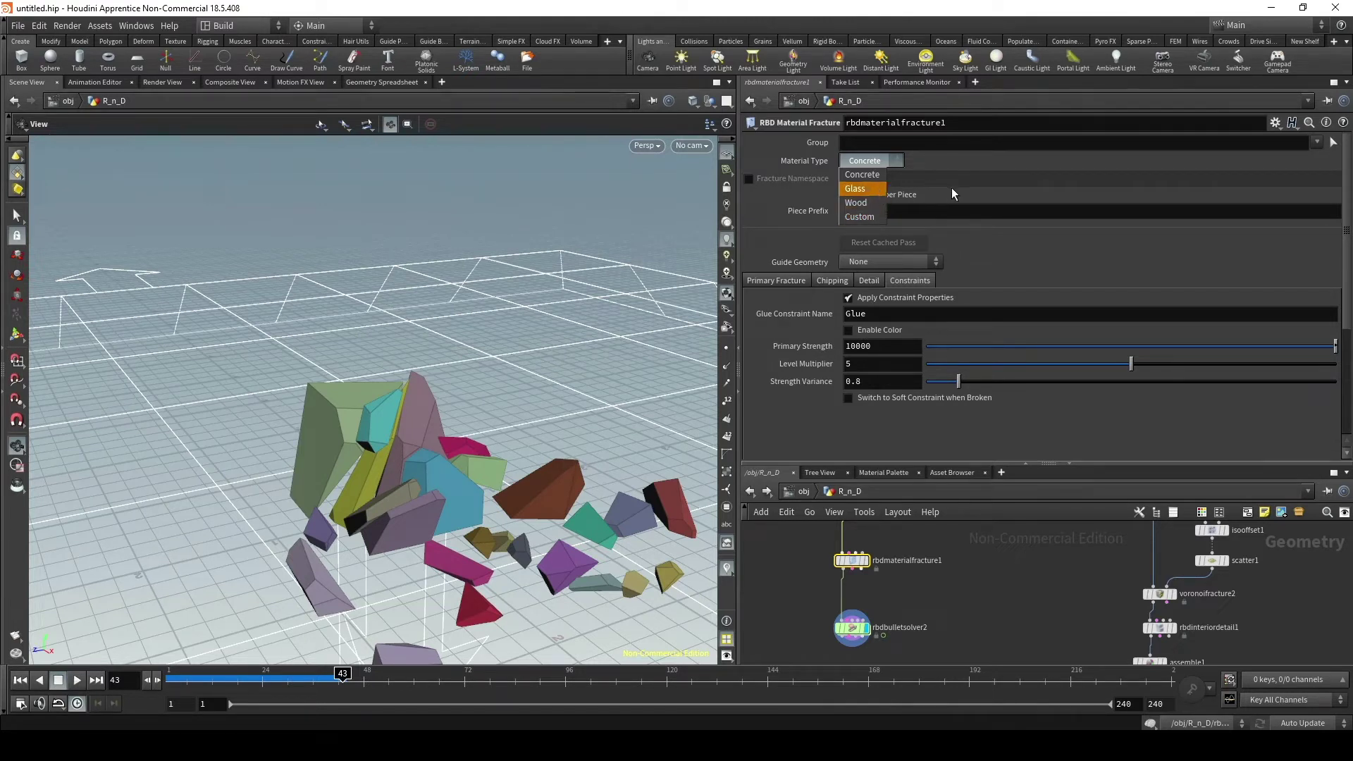
pyautogui.click(866, 175)
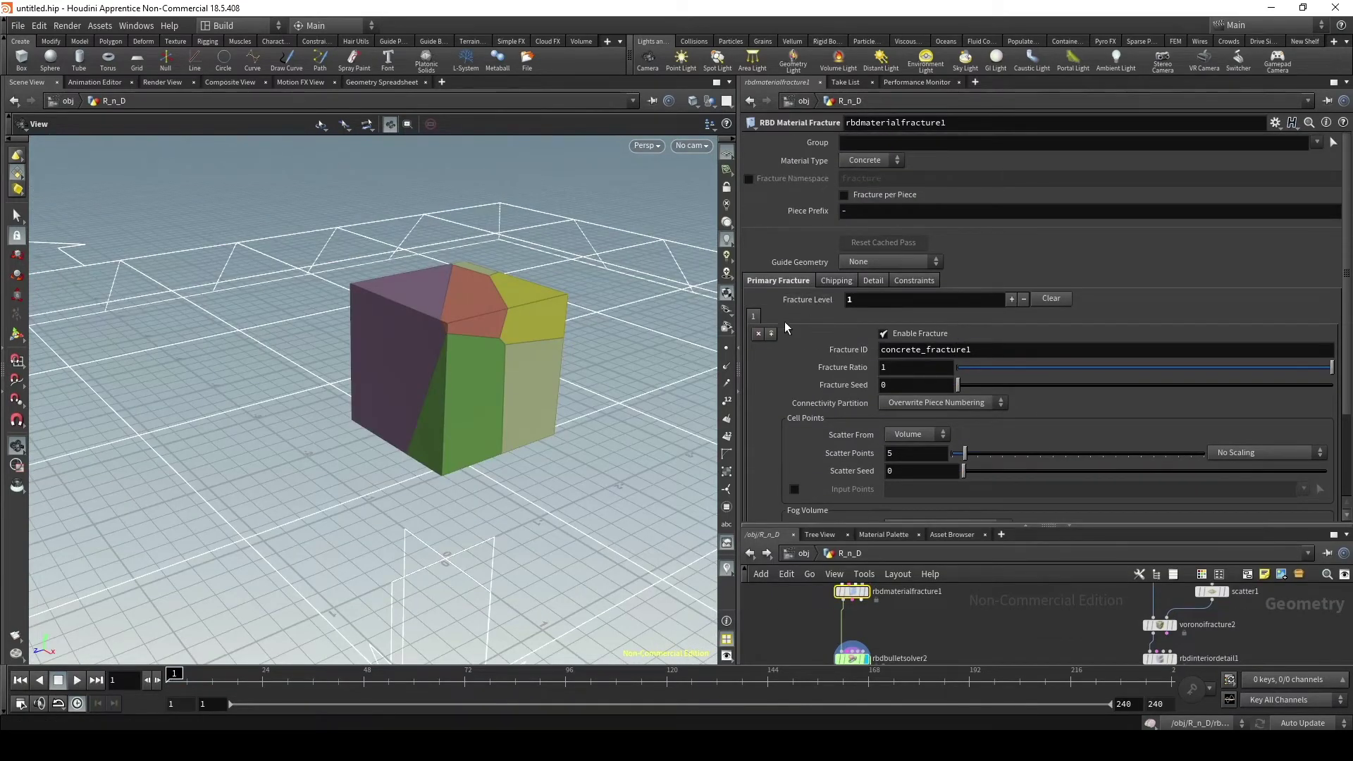
# - Step Fracture Level down to 0, then back up to 2
pyautogui.scroll(-3, 784, 321)
pyautogui.scroll(3, 876, 345)
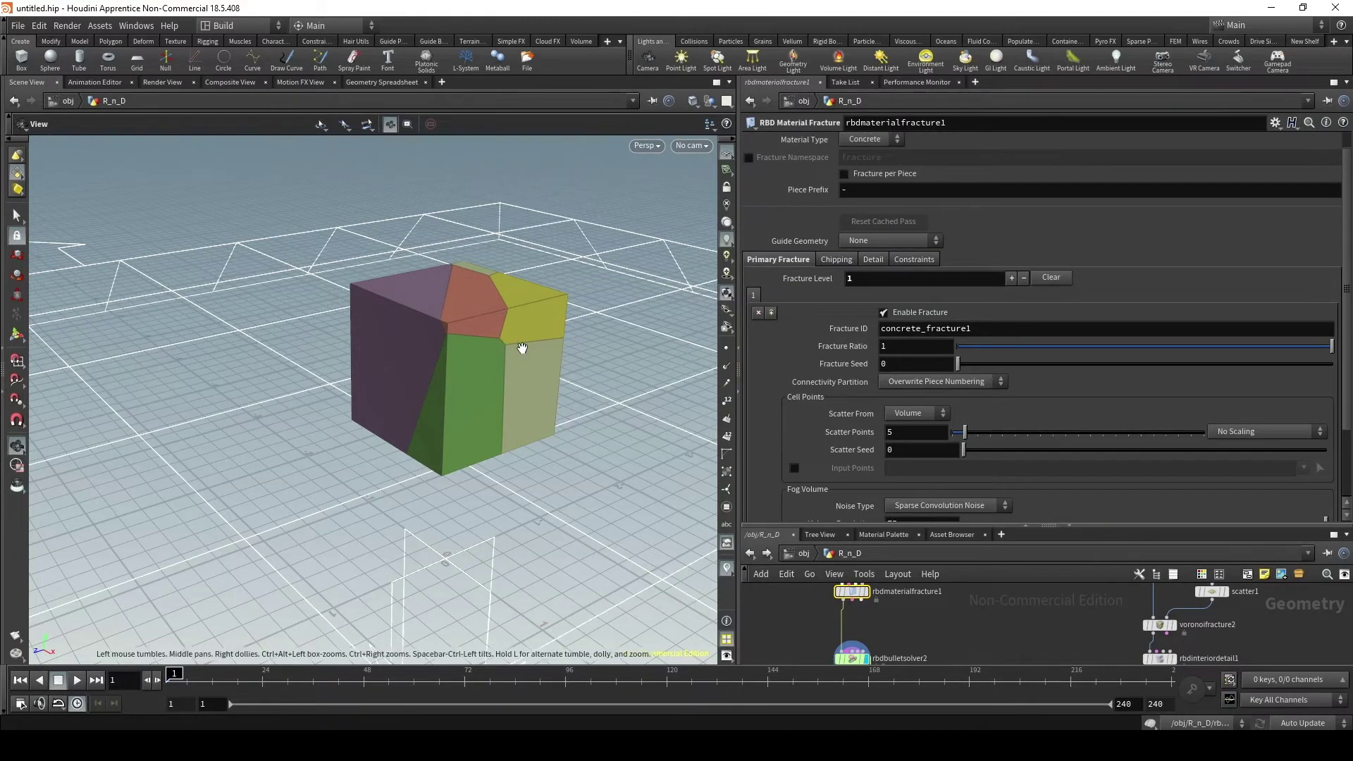
pyautogui.moveTo(519, 348)
pyautogui.mouseDown()
pyautogui.moveTo(453, 354)
pyautogui.moveTo(487, 338)
pyautogui.mouseUp()
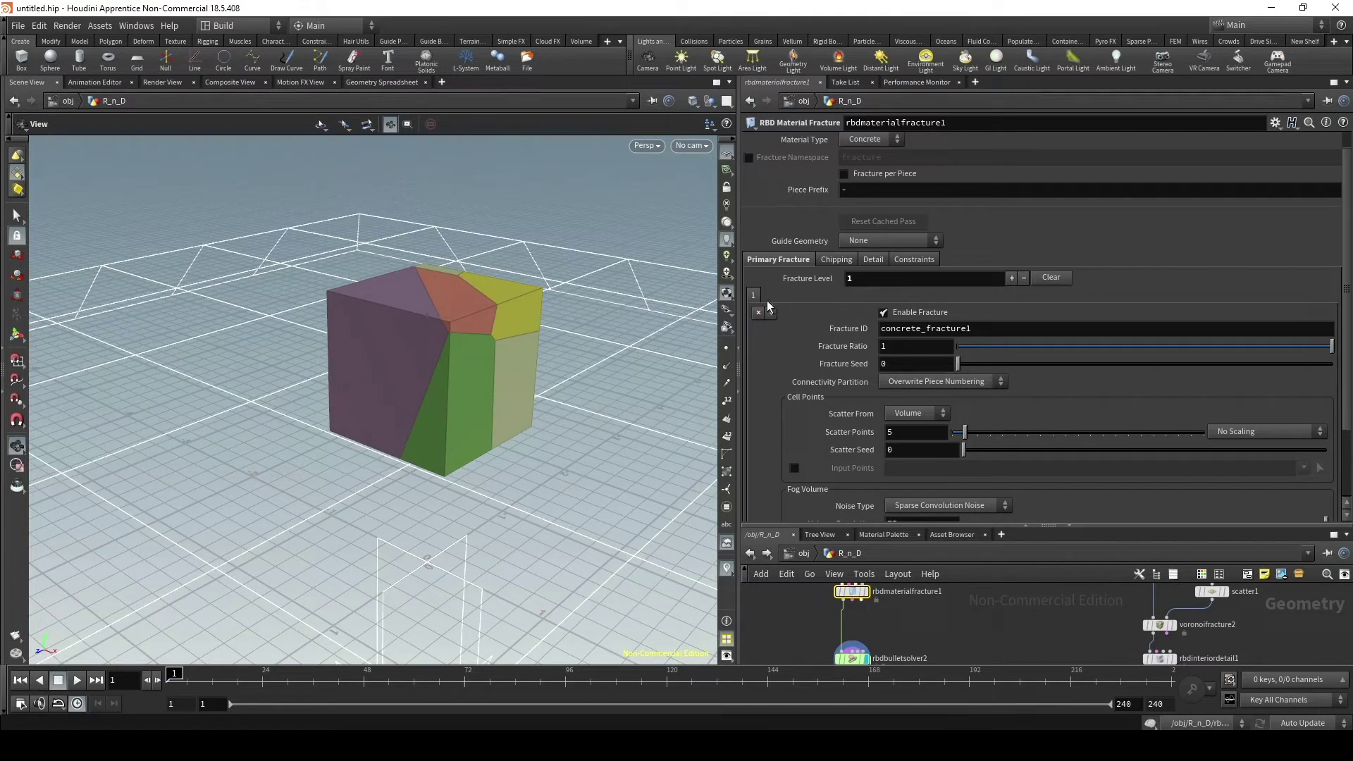
pyautogui.click(1023, 278)
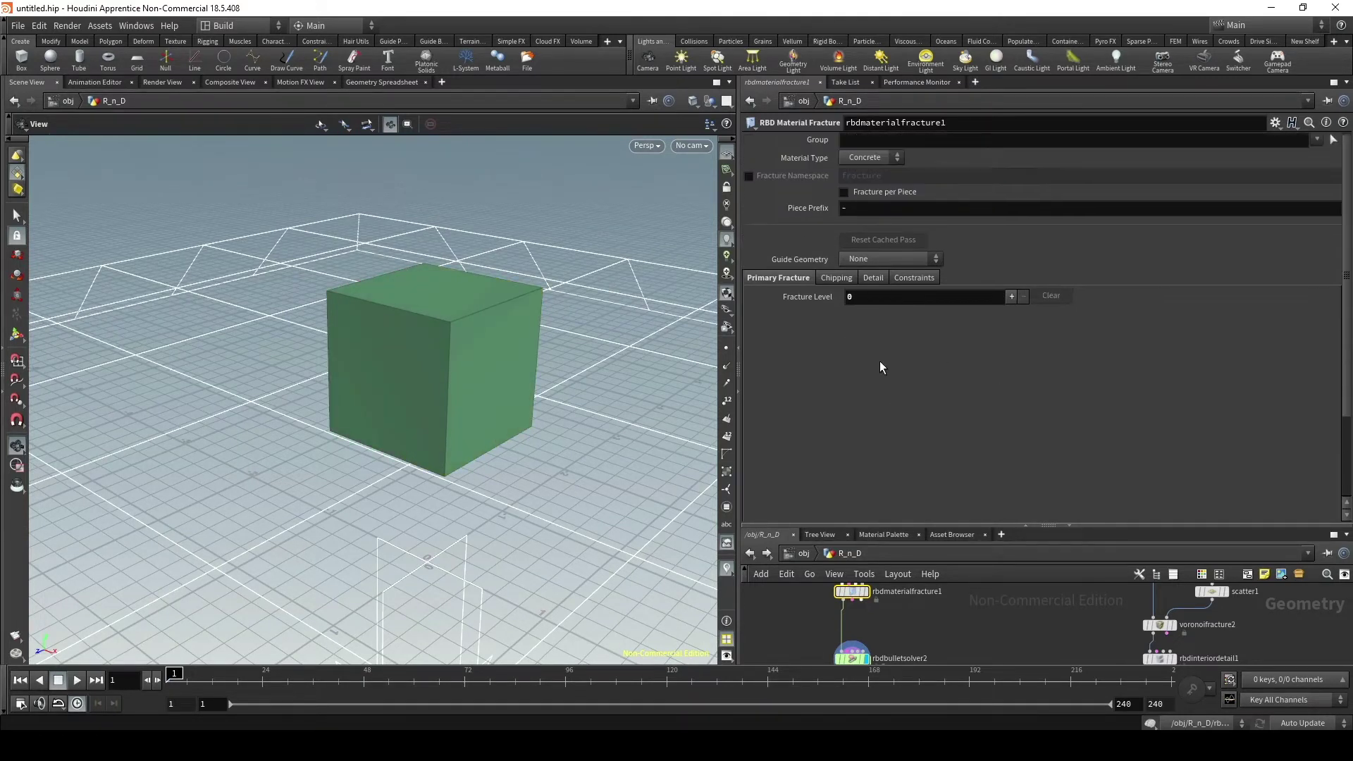
pyautogui.click(1012, 299)
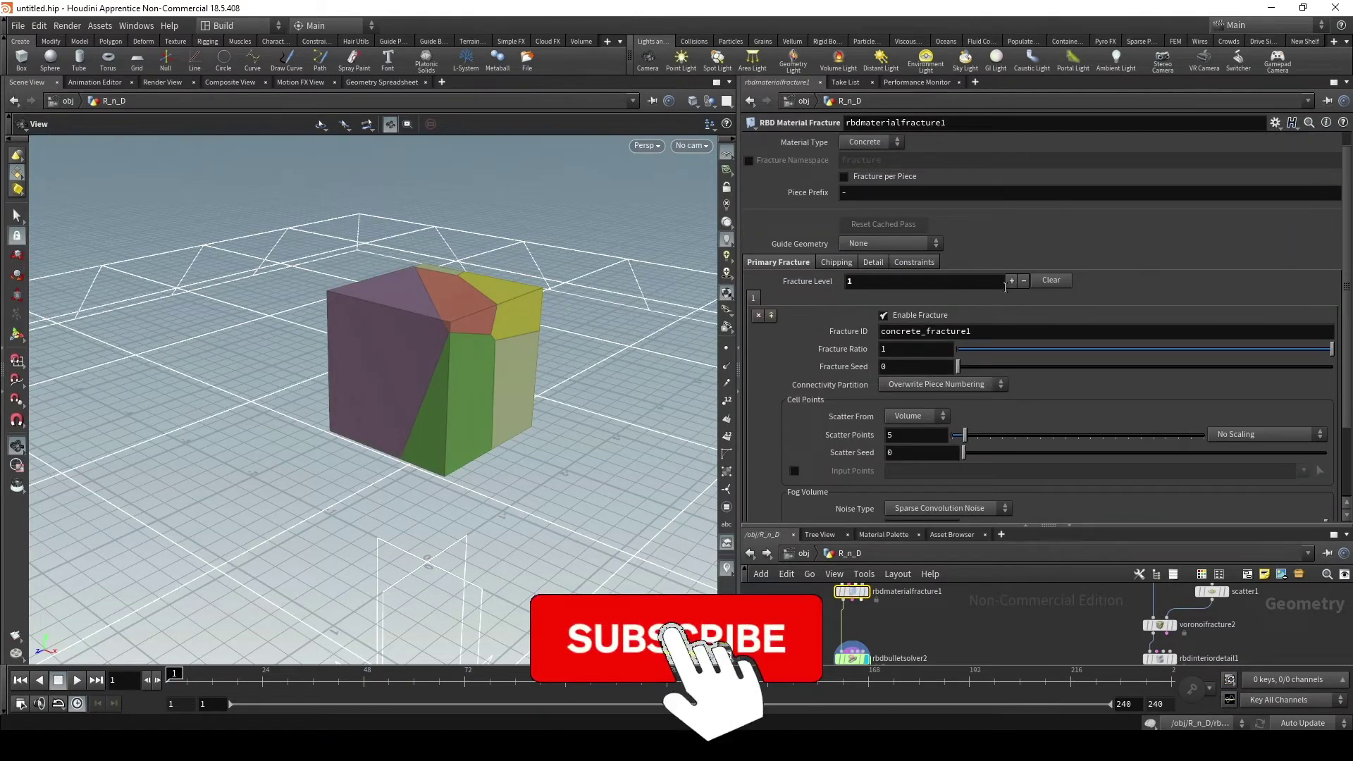
pyautogui.click(1011, 280)
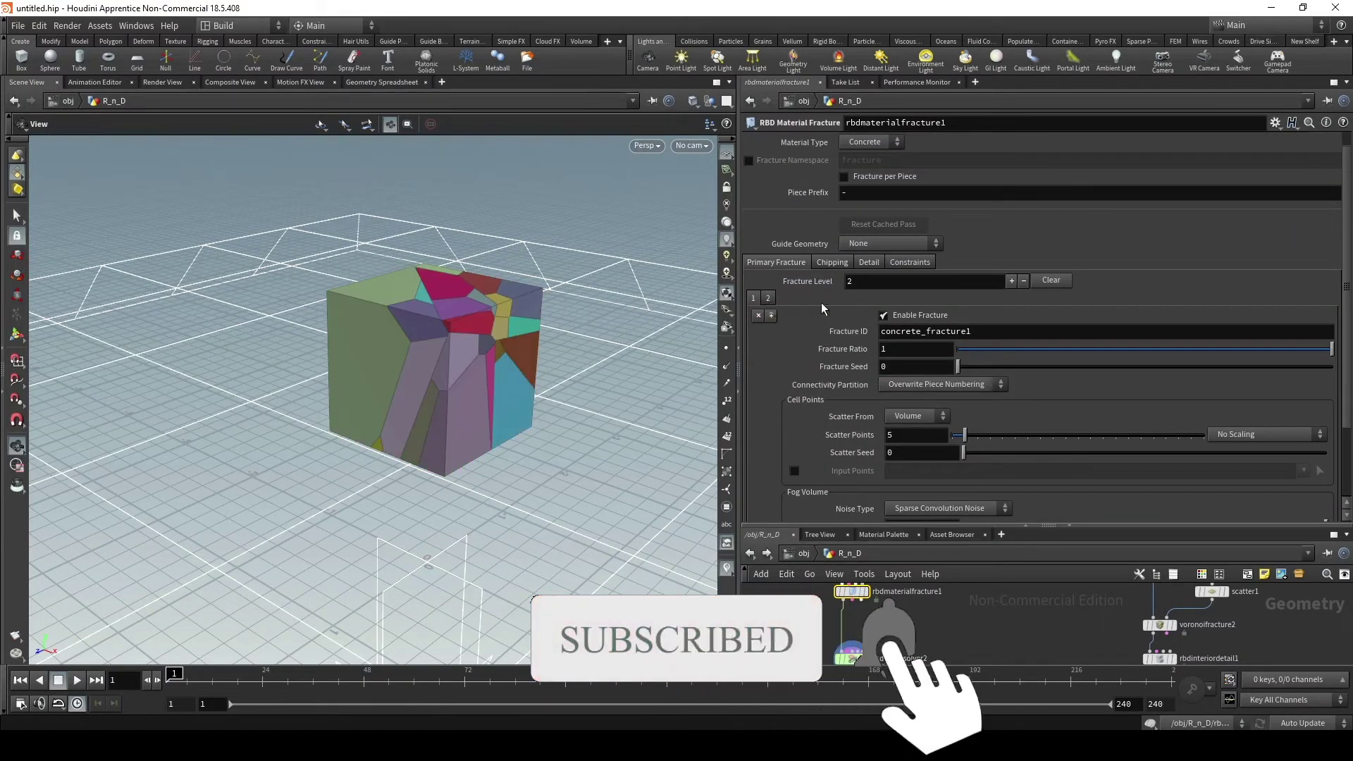
# - Remove one fracture level, raise Noise Frequency, and increase Scatter Points to 33
pyautogui.click(759, 315)
pyautogui.scroll(-4, 954, 455)
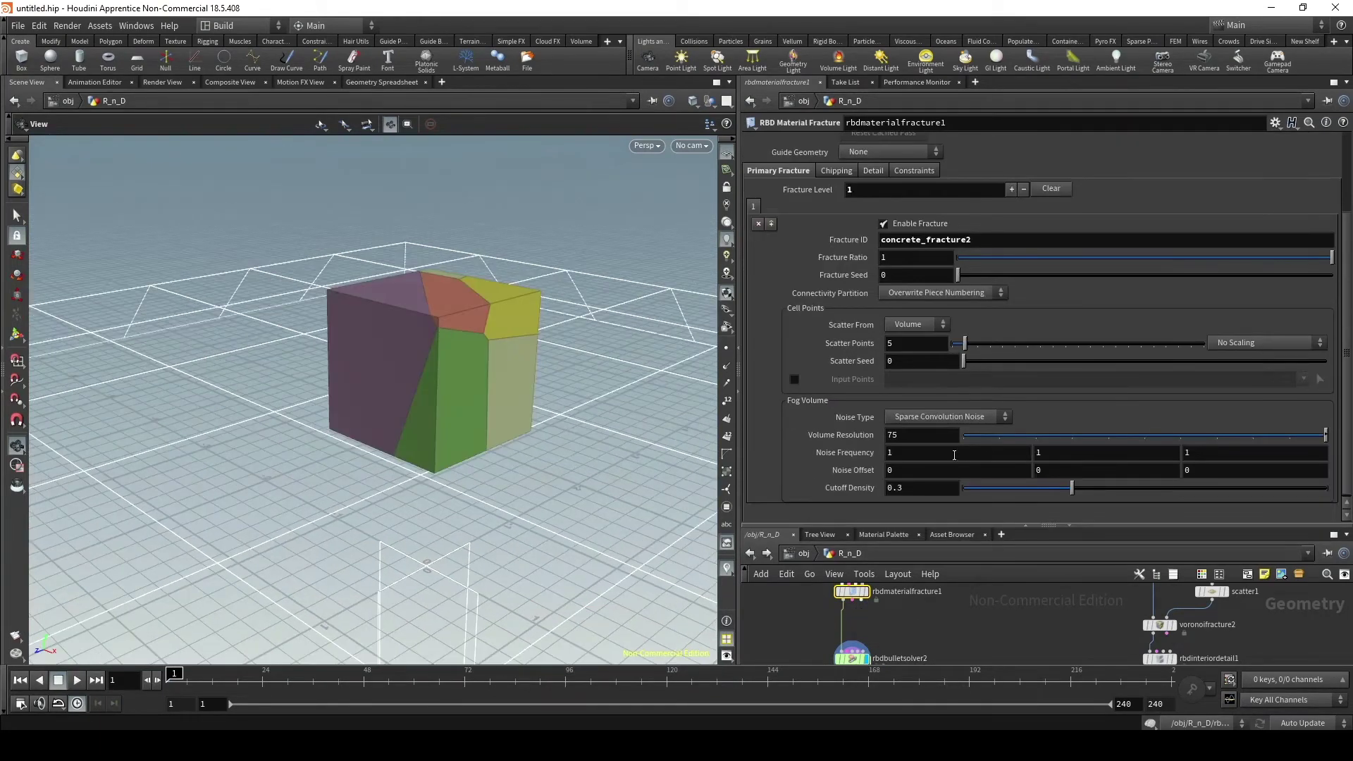
pyautogui.moveTo(839, 451); pyautogui.dragTo(976, 457, button='middle')
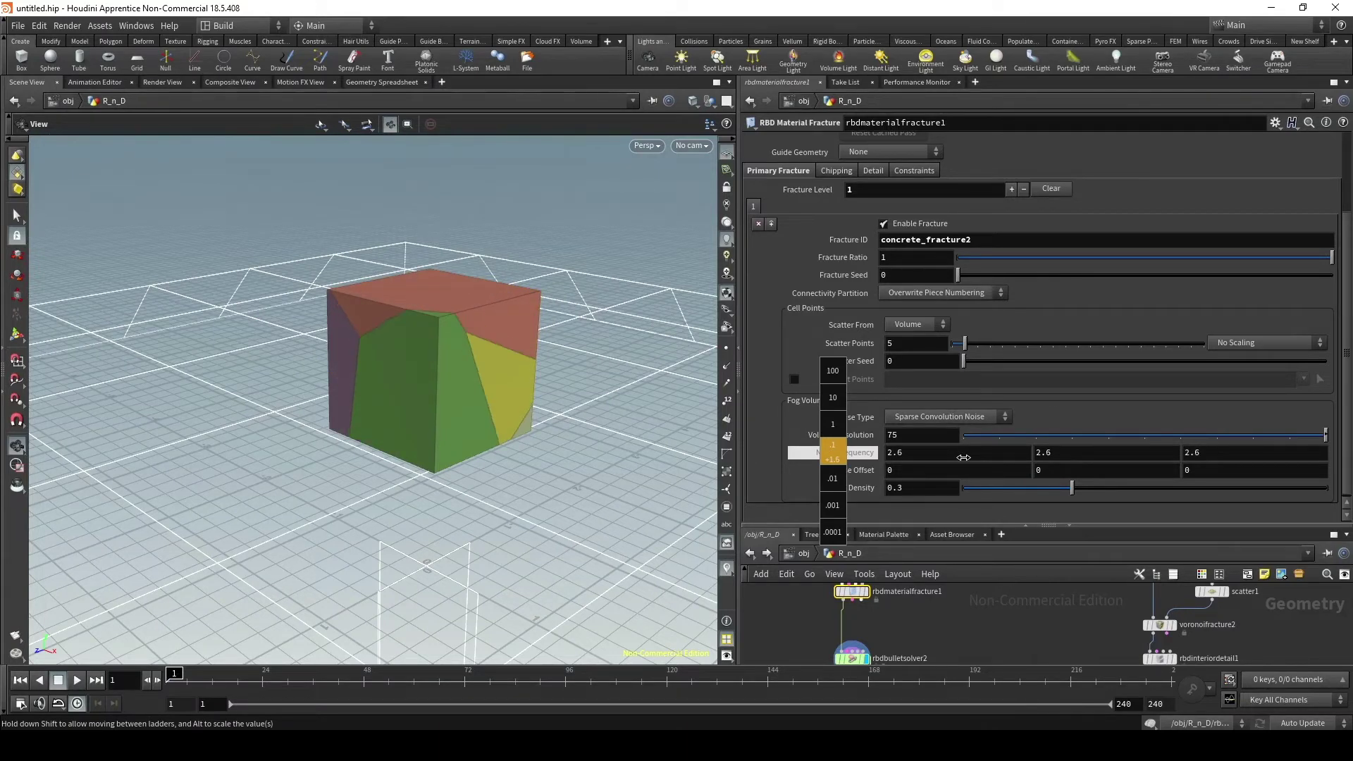
pyautogui.moveTo(480, 366); pyautogui.dragTo(416, 338)
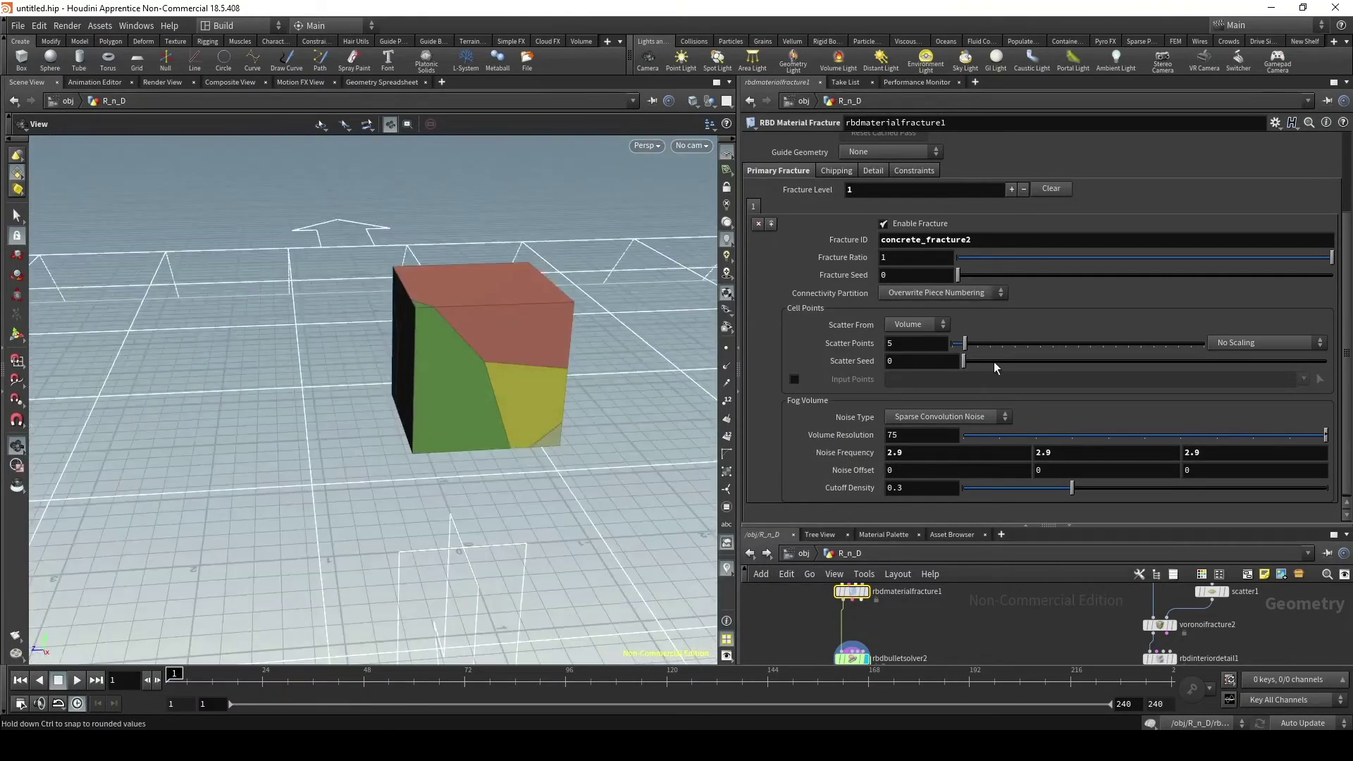
pyautogui.moveTo(520, 324)
pyautogui.mouseDown()
pyautogui.moveTo(546, 323)
pyautogui.moveTo(310, 368)
pyautogui.mouseUp()
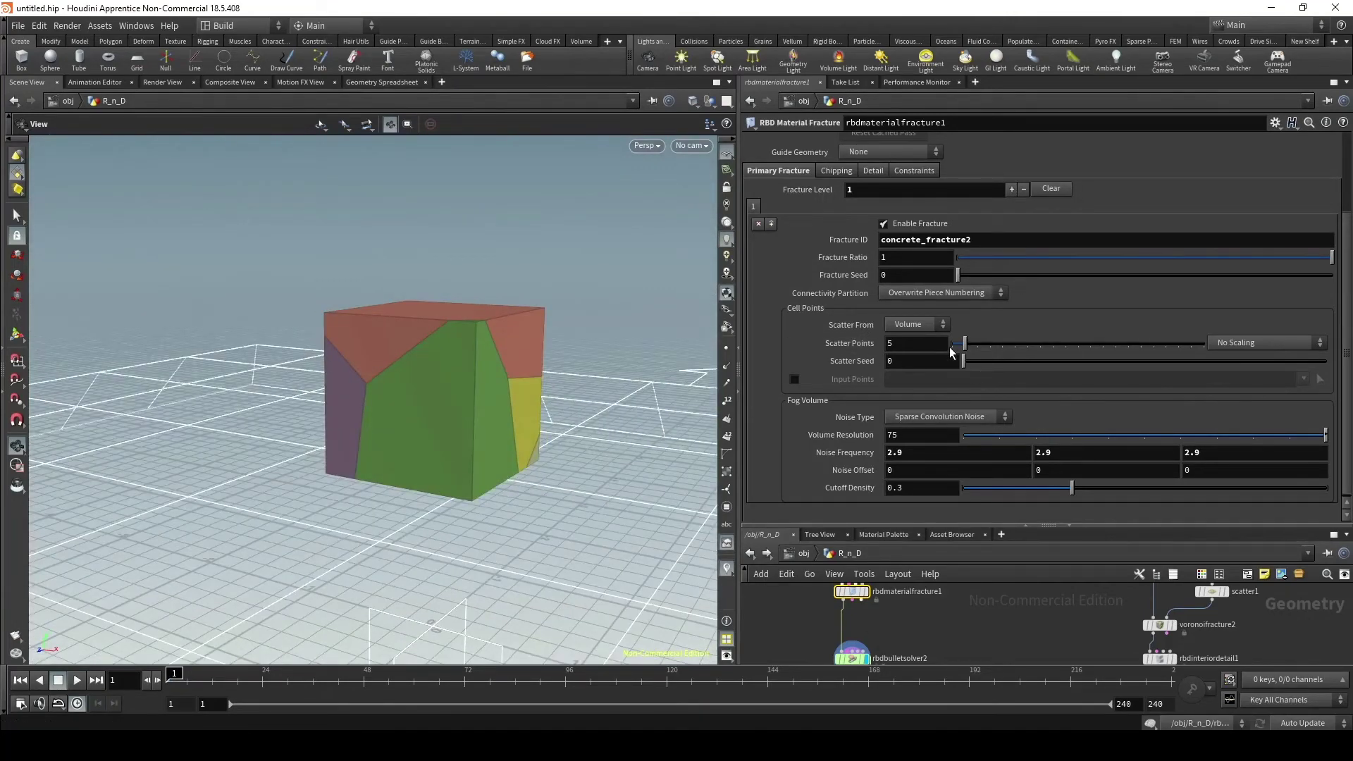
pyautogui.moveTo(1017, 353); pyautogui.dragTo(1036, 354)
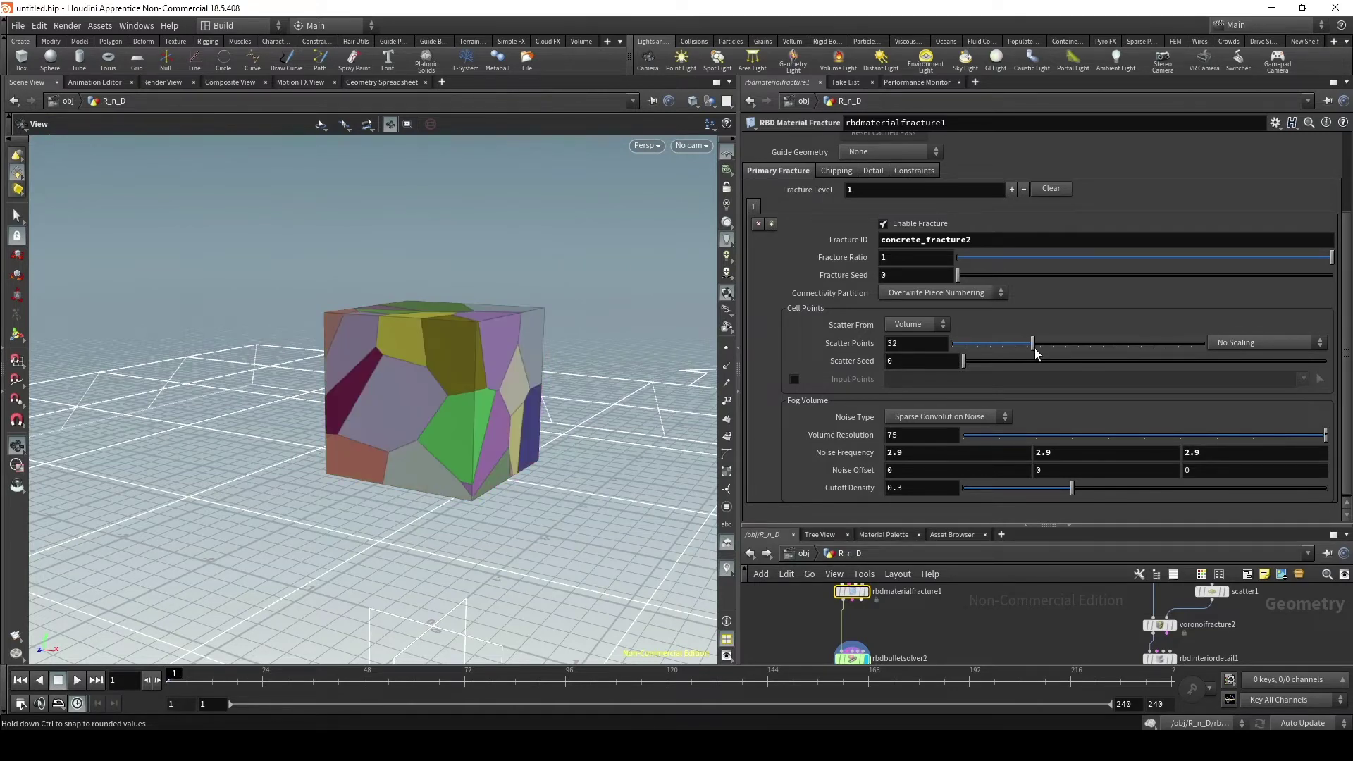
# - Set Noise Frequency to 3.7 and Volume Resolution to 10, then play the collapse
pyautogui.moveTo(454, 353); pyautogui.dragTo(479, 345)
pyautogui.middleClick(842, 452)
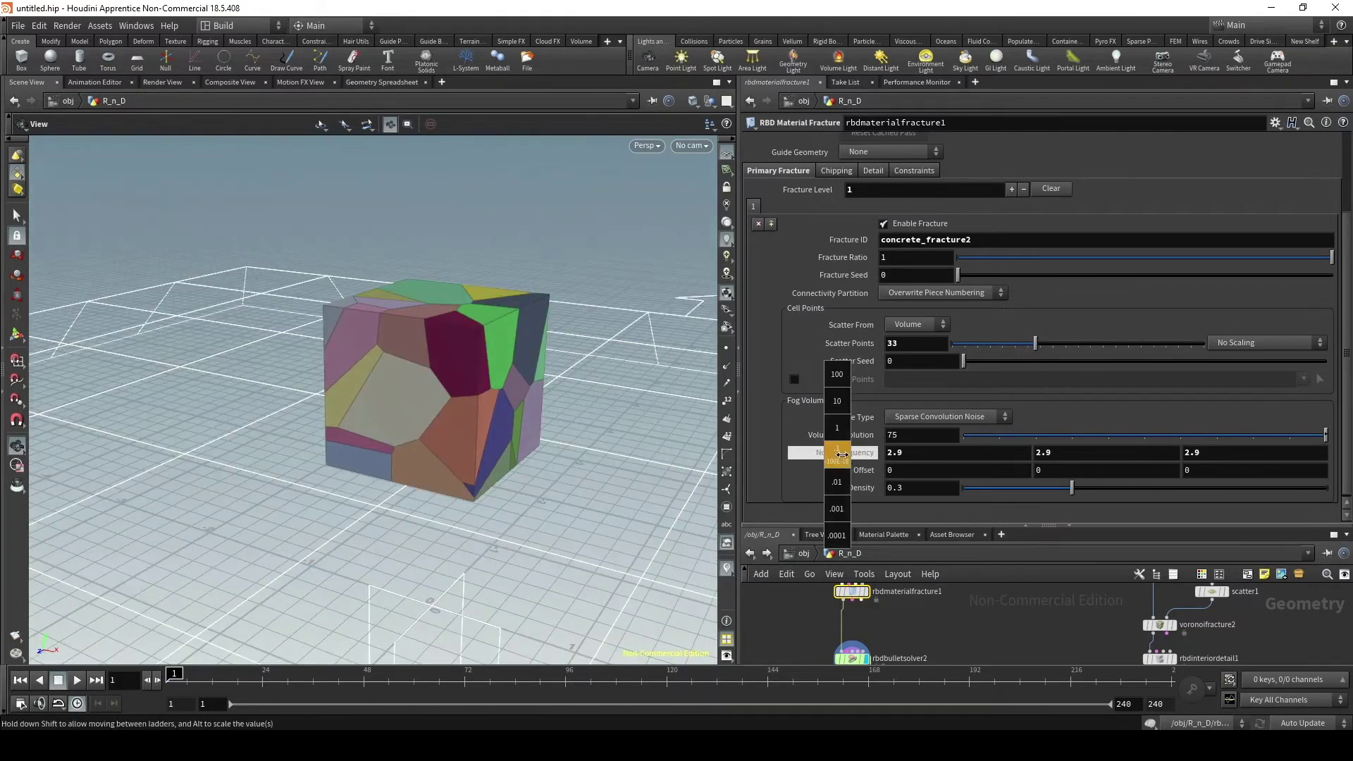
pyautogui.moveTo(900, 451); pyautogui.dragTo(907, 451, button='middle')
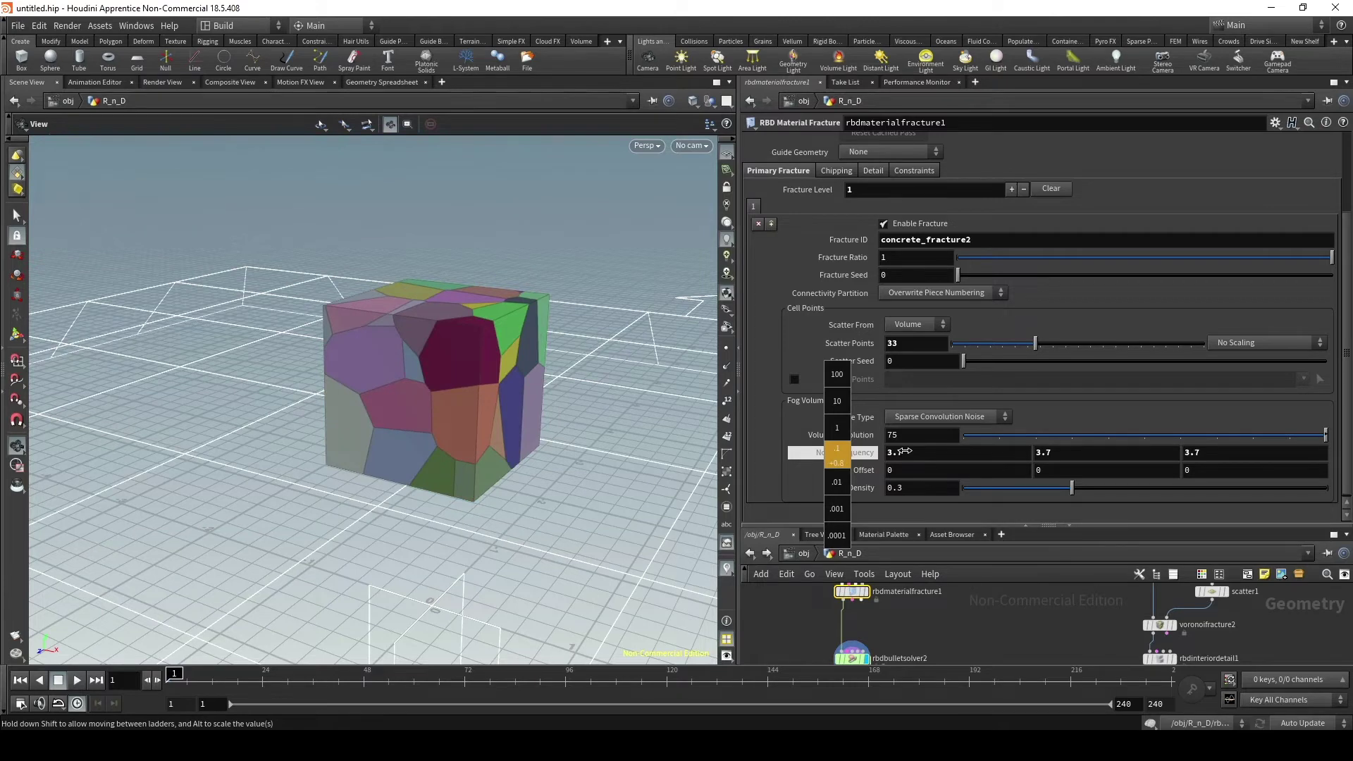
pyautogui.moveTo(463, 341); pyautogui.dragTo(438, 348)
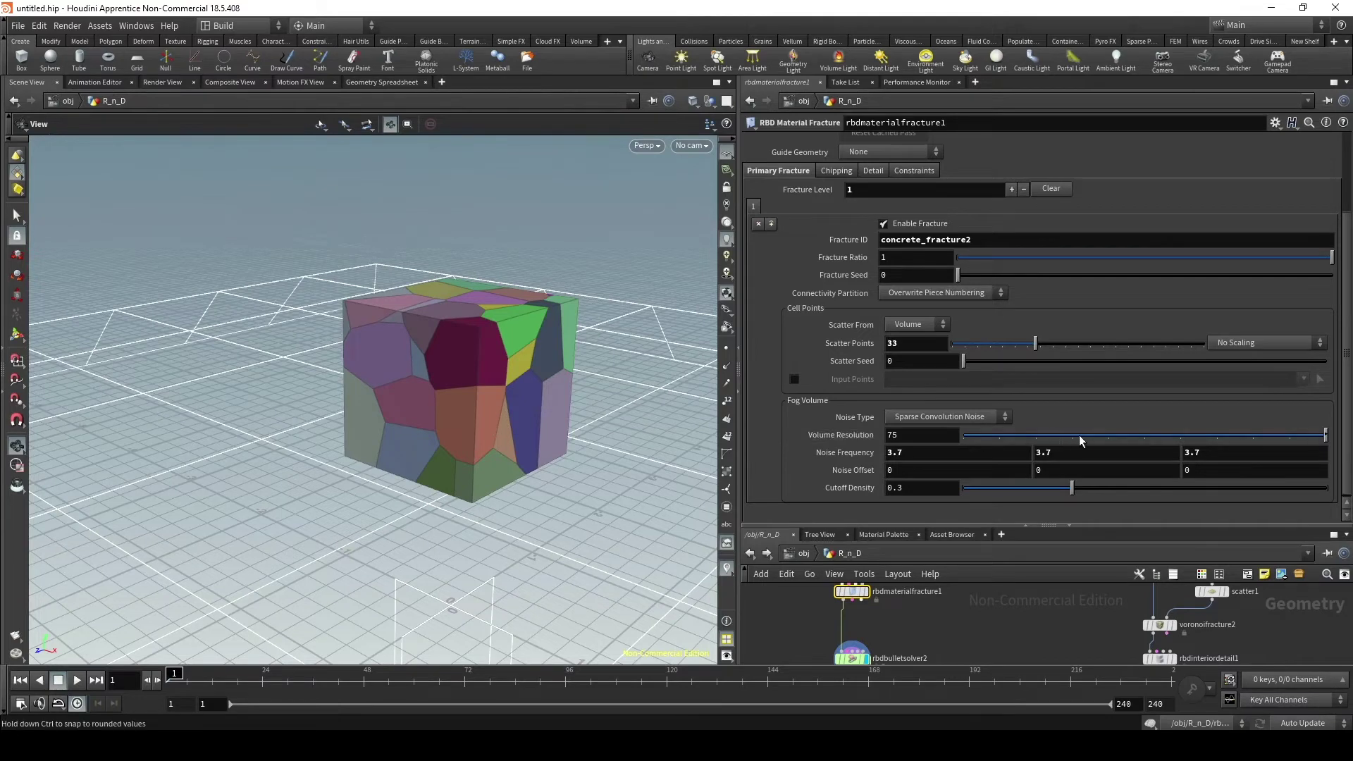
pyautogui.moveTo(1082, 440); pyautogui.dragTo(1072, 433)
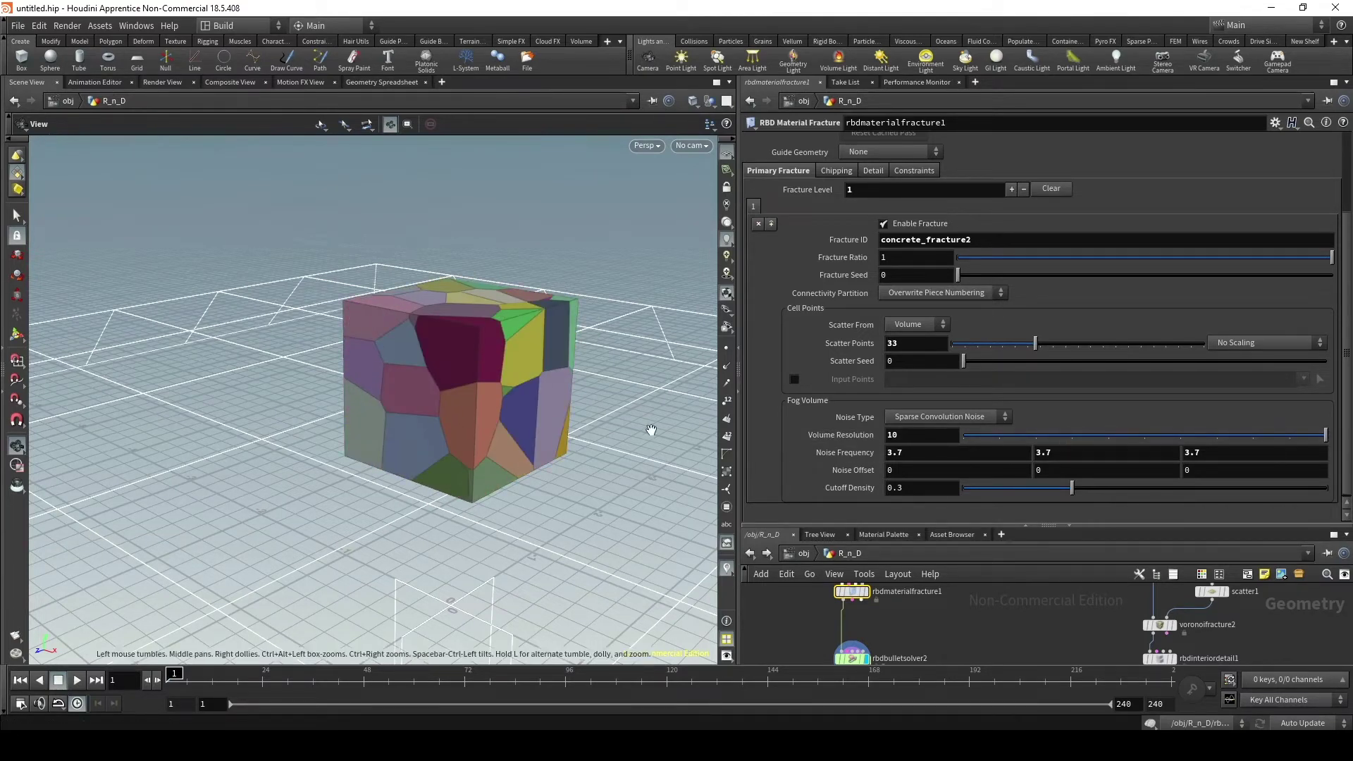
pyautogui.moveTo(651, 430); pyautogui.dragTo(521, 373)
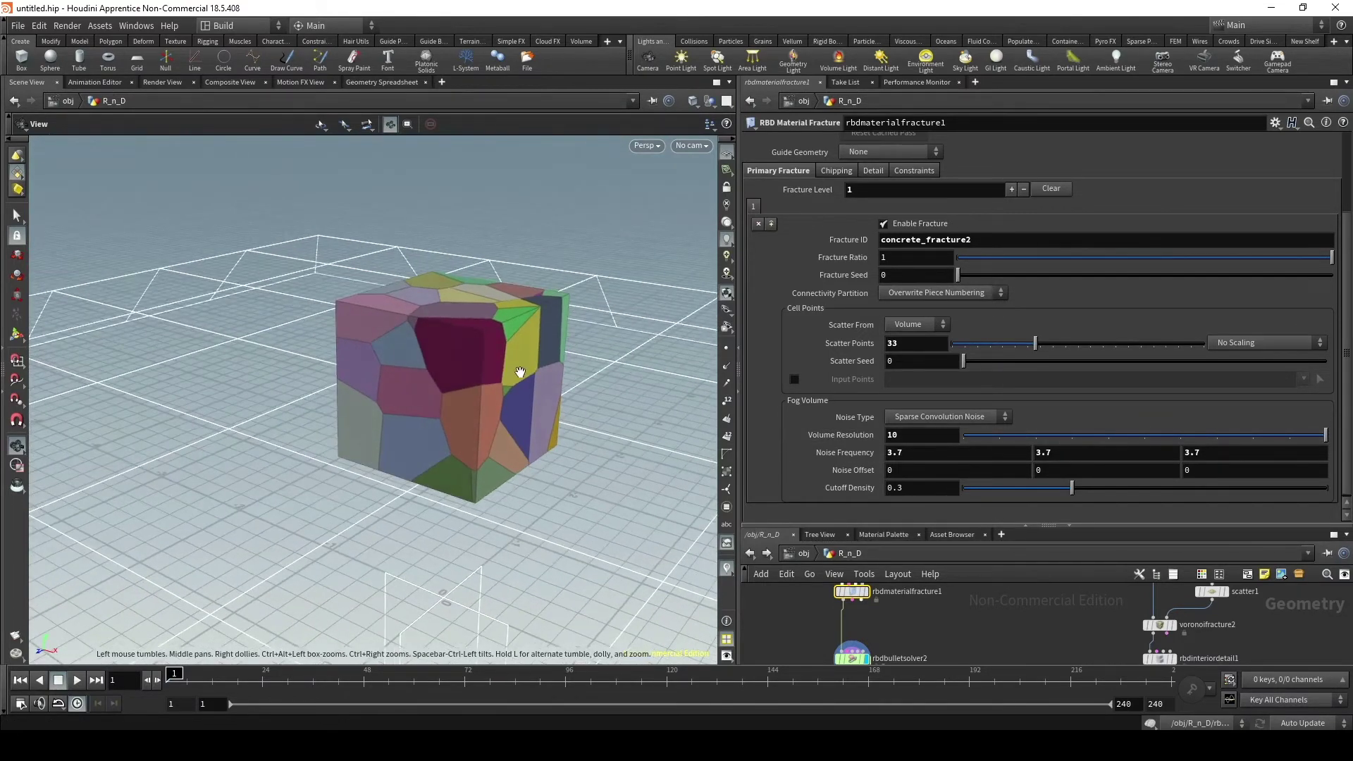
pyautogui.click(77, 680)
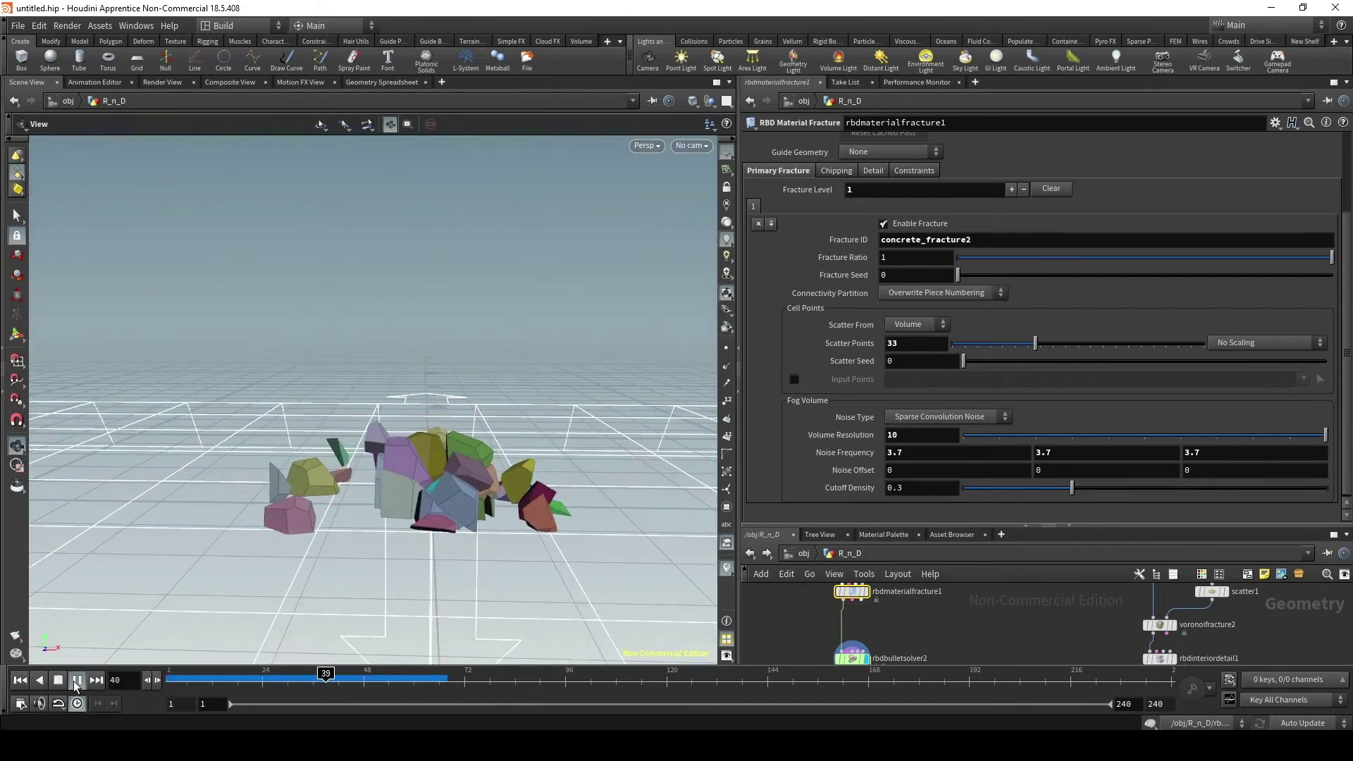
# - View the scattering debris from higher up, then rewind to frame 1 with the cube intact
pyautogui.moveTo(451, 451)
pyautogui.mouseDown()
pyautogui.moveTo(422, 508)
pyautogui.moveTo(455, 459)
pyautogui.mouseUp()
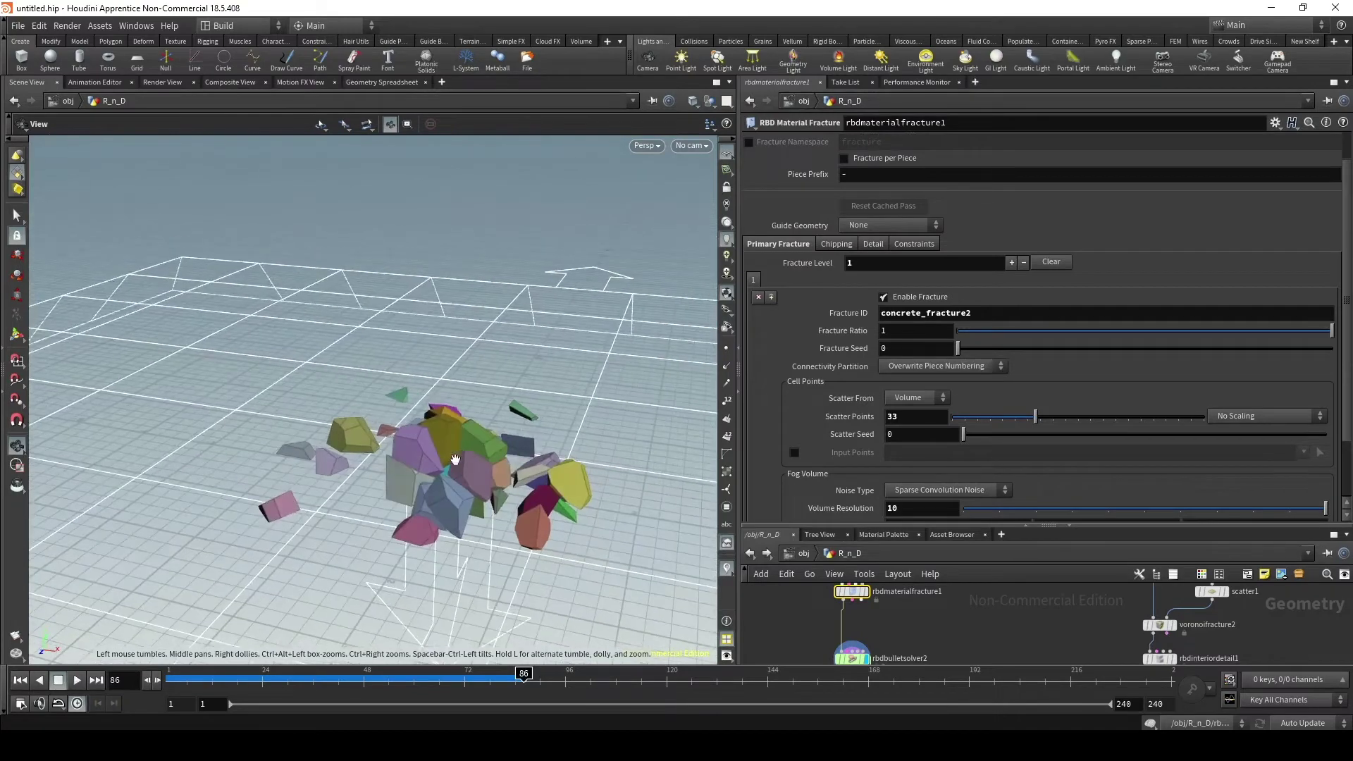
pyautogui.scroll(2, 470, 467)
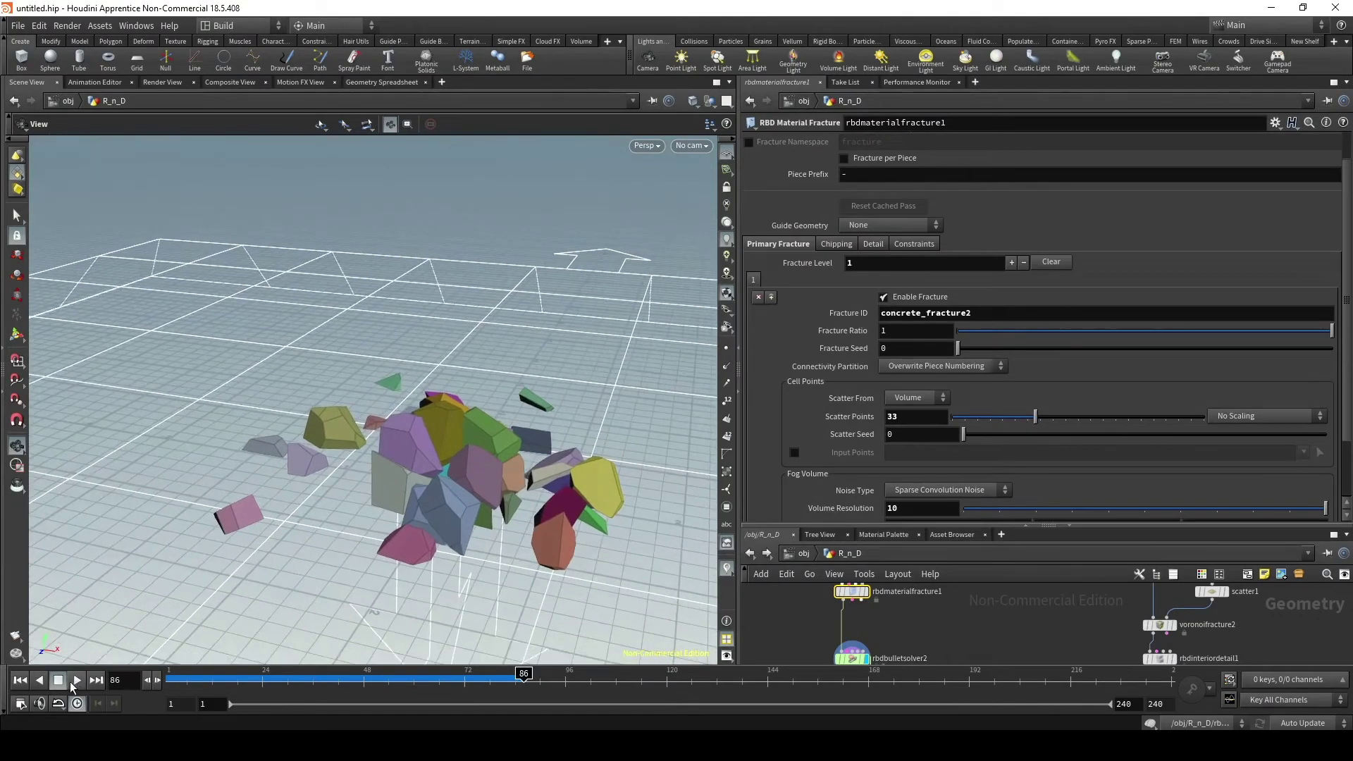
pyautogui.click(19, 681)
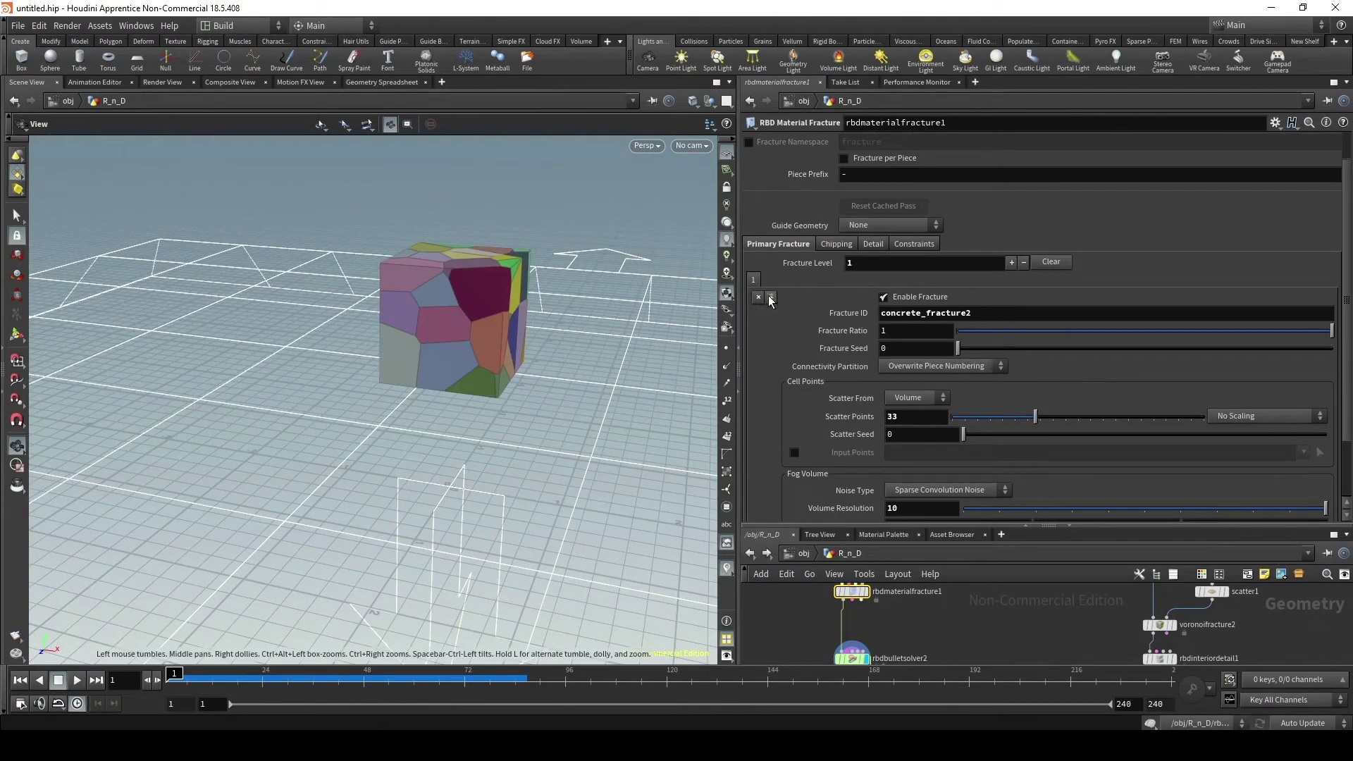
# - Add fracture level 2 to rbdmaterialfracture1 and set its Scatter Points to 6
pyautogui.click(1013, 263)
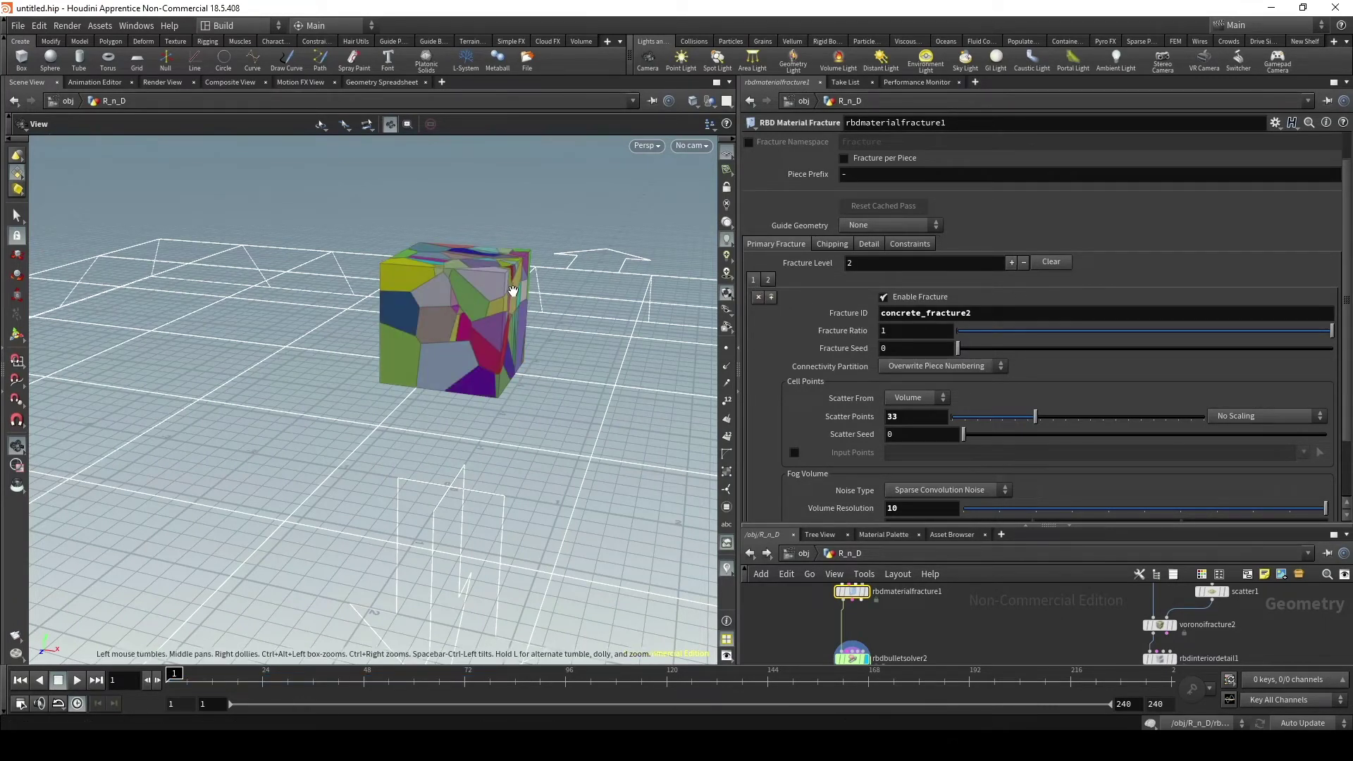
pyautogui.moveTo(479, 310)
pyautogui.mouseDown()
pyautogui.moveTo(556, 365)
pyautogui.moveTo(475, 366)
pyautogui.moveTo(602, 393)
pyautogui.mouseUp()
pyautogui.scroll(3, 519, 383)
pyautogui.scroll(3, 499, 357)
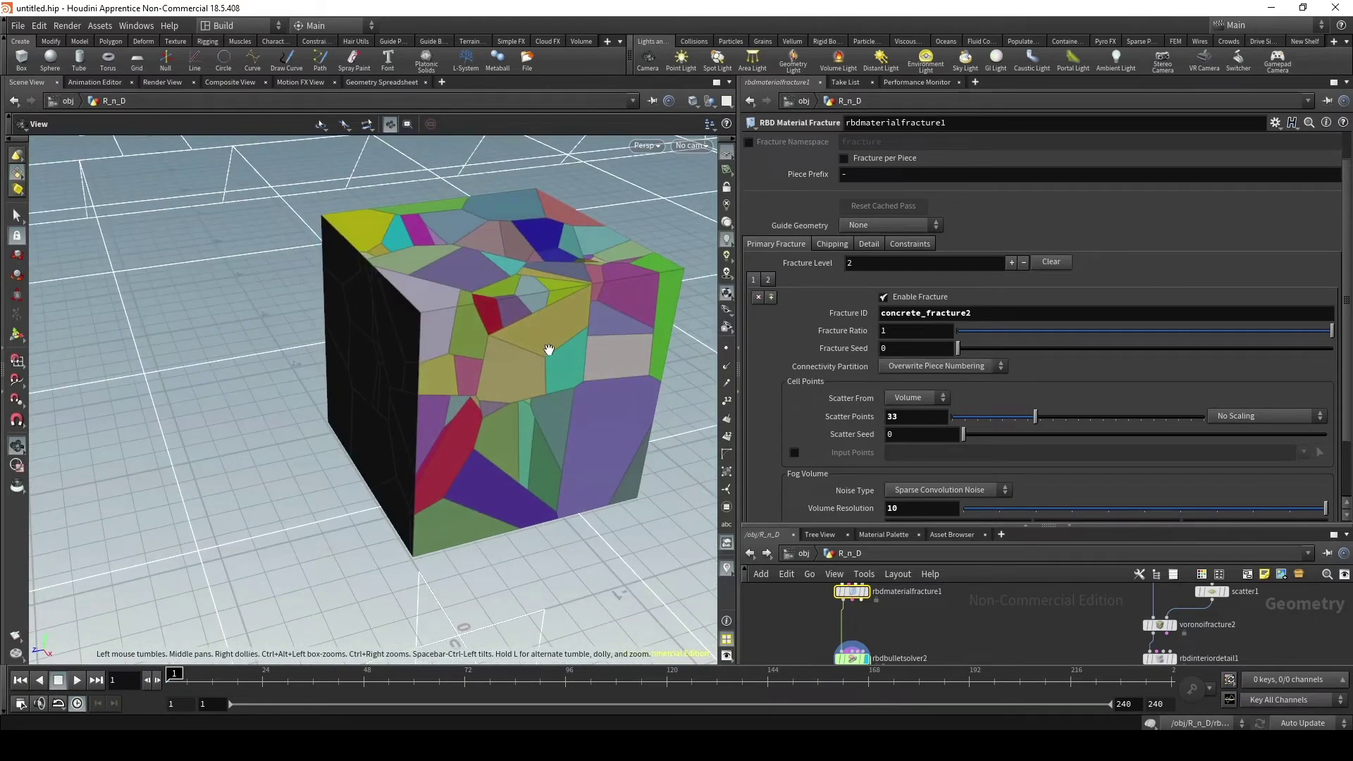
pyautogui.moveTo(549, 350); pyautogui.dragTo(585, 352)
pyautogui.scroll(-2, 1058, 317)
pyautogui.moveTo(1035, 340)
pyautogui.mouseDown()
pyautogui.moveTo(967, 346)
pyautogui.moveTo(994, 342)
pyautogui.mouseUp()
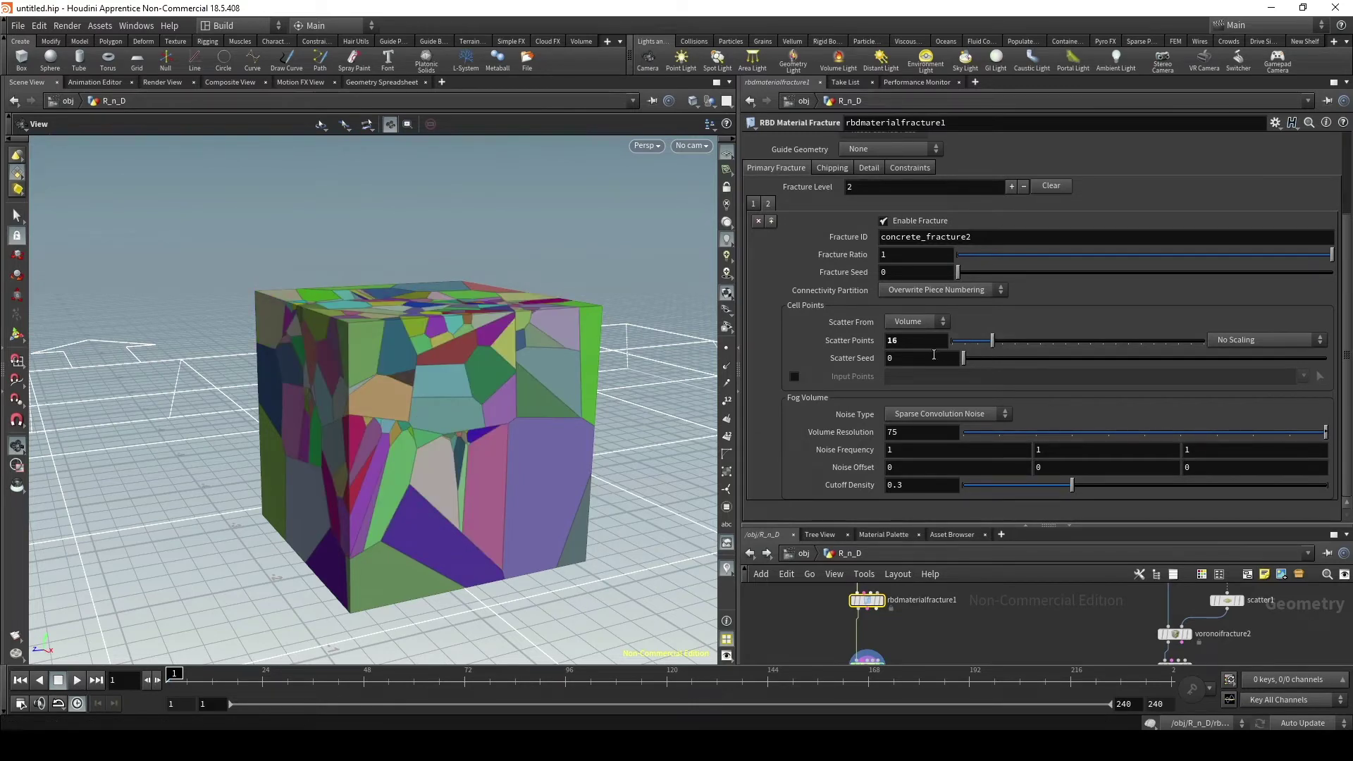
pyautogui.moveTo(994, 342); pyautogui.dragTo(968, 342)
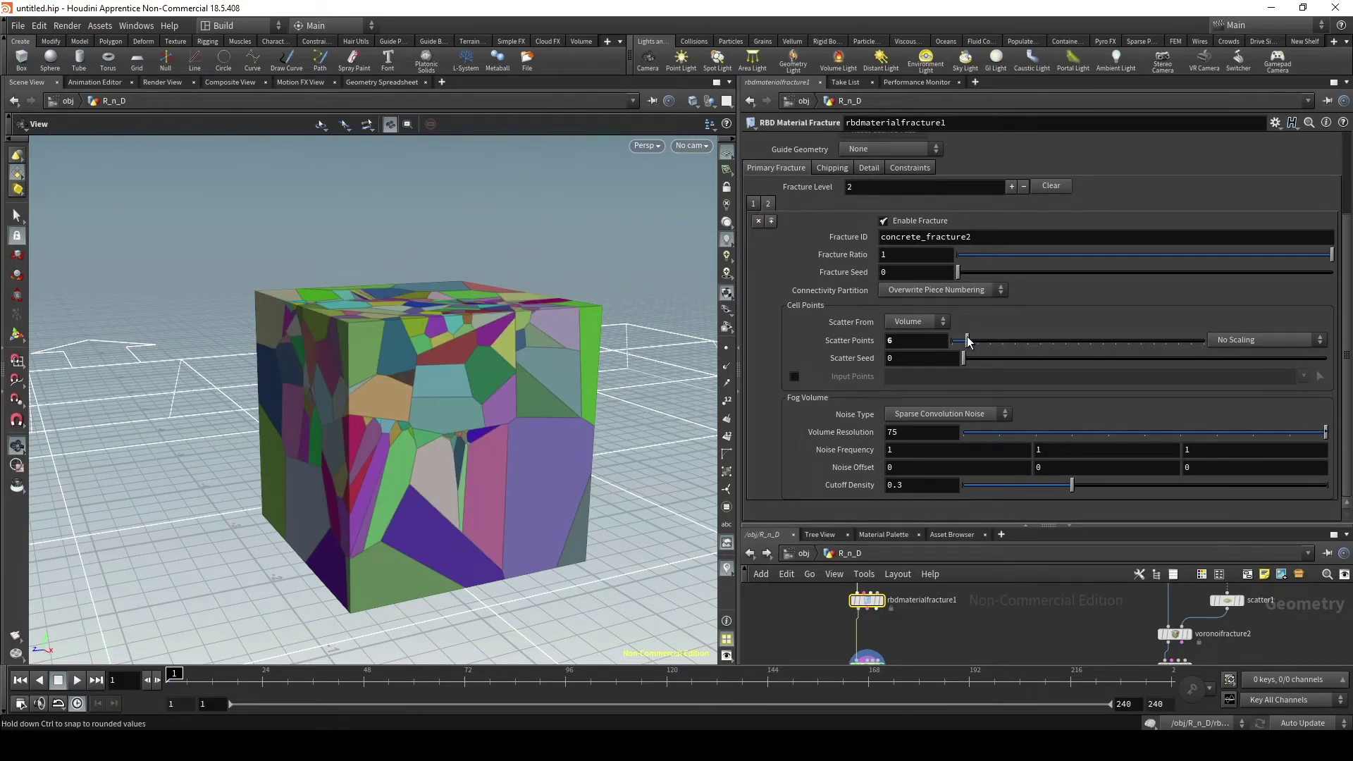
# - Remove fracture level 2, leaving 33 Scatter Points, and play the simulation
pyautogui.scroll(3, 860, 352)
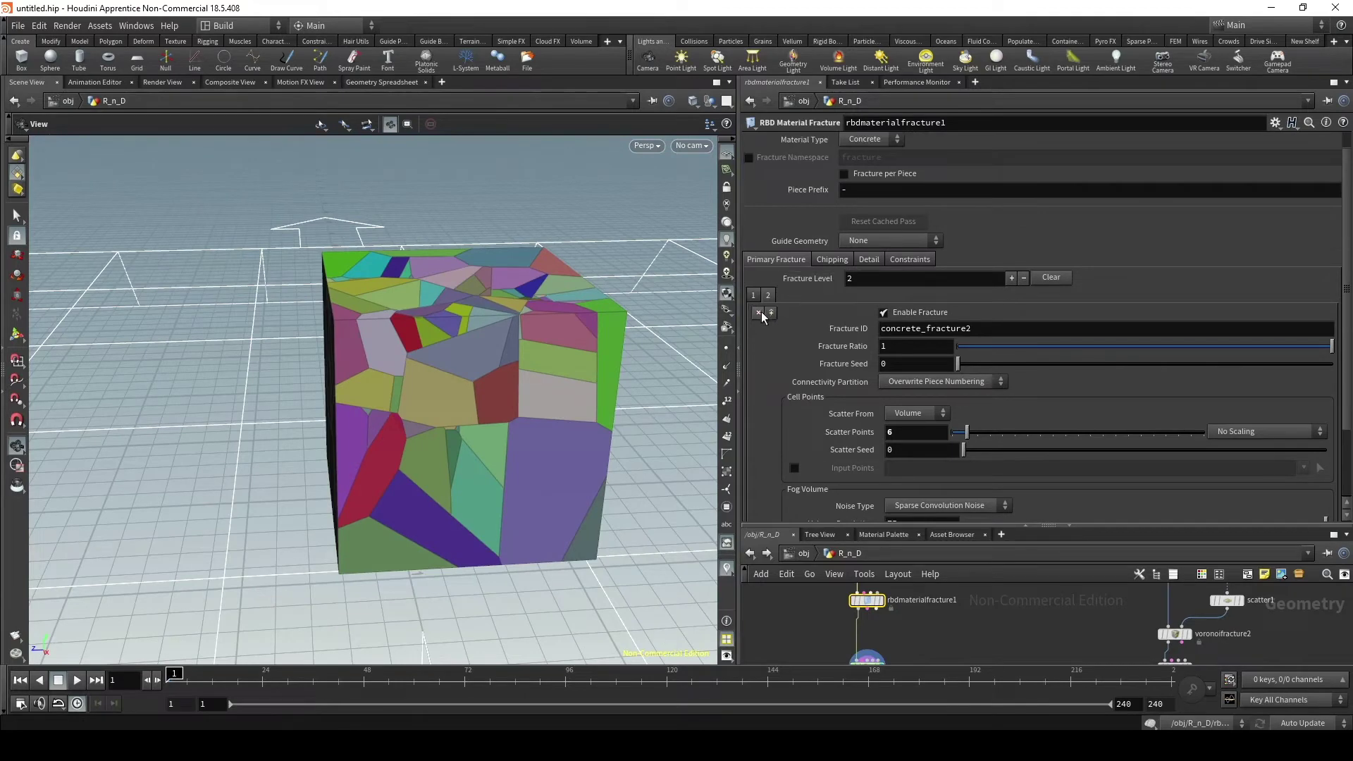
pyautogui.click(758, 311)
pyautogui.click(78, 680)
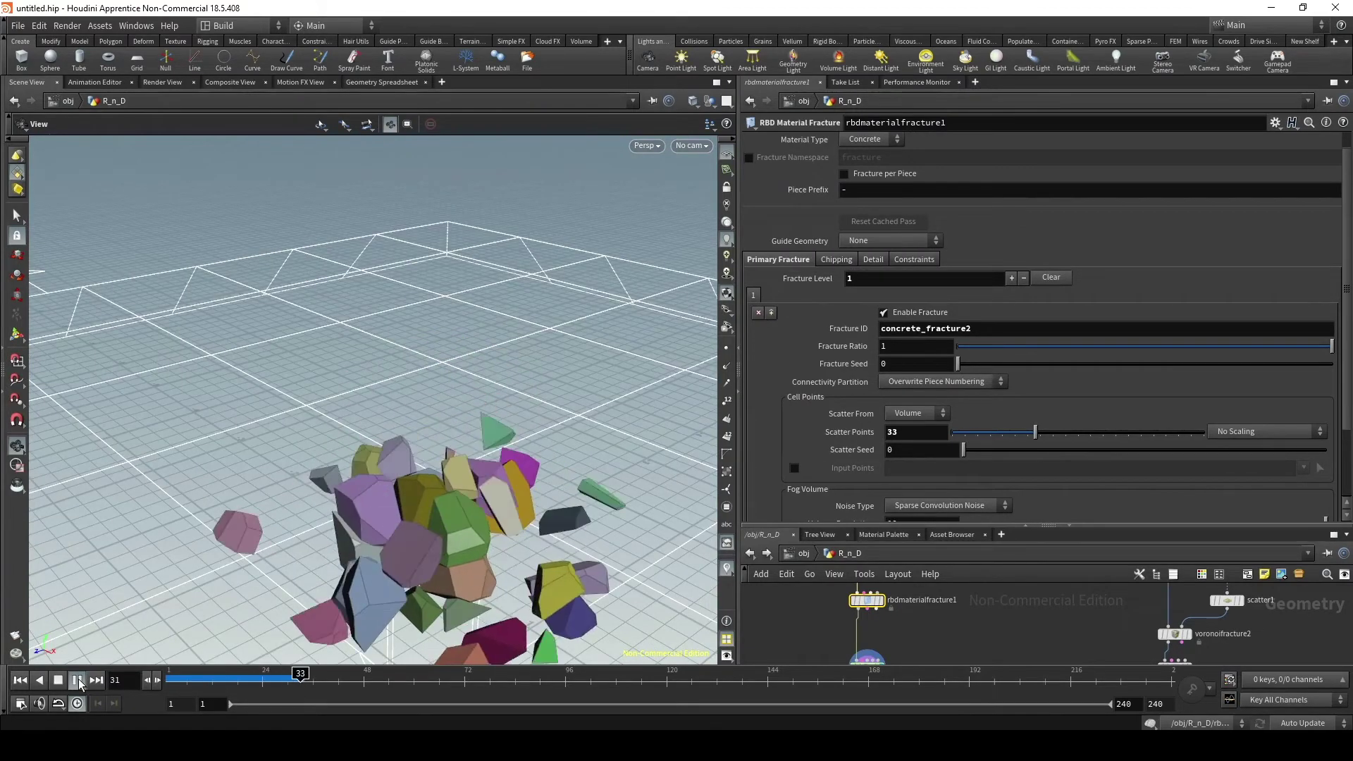
# - Watch the debris settle by frame 45 and enlarge the node network pane
pyautogui.moveTo(338, 494)
pyautogui.mouseDown()
pyautogui.moveTo(398, 510)
pyautogui.moveTo(423, 493)
pyautogui.mouseUp()
pyautogui.scroll(5, 422, 493)
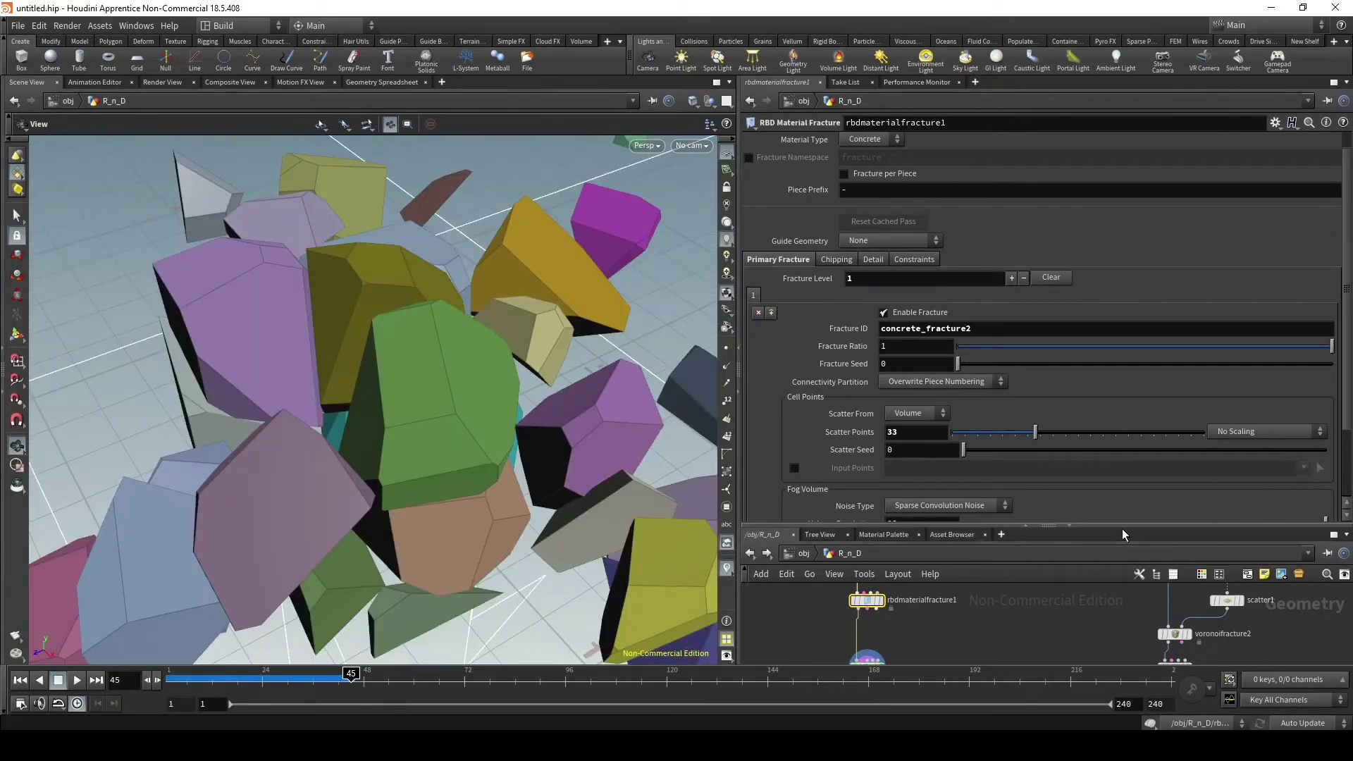
pyautogui.moveTo(1122, 529); pyautogui.dragTo(1120, 303)
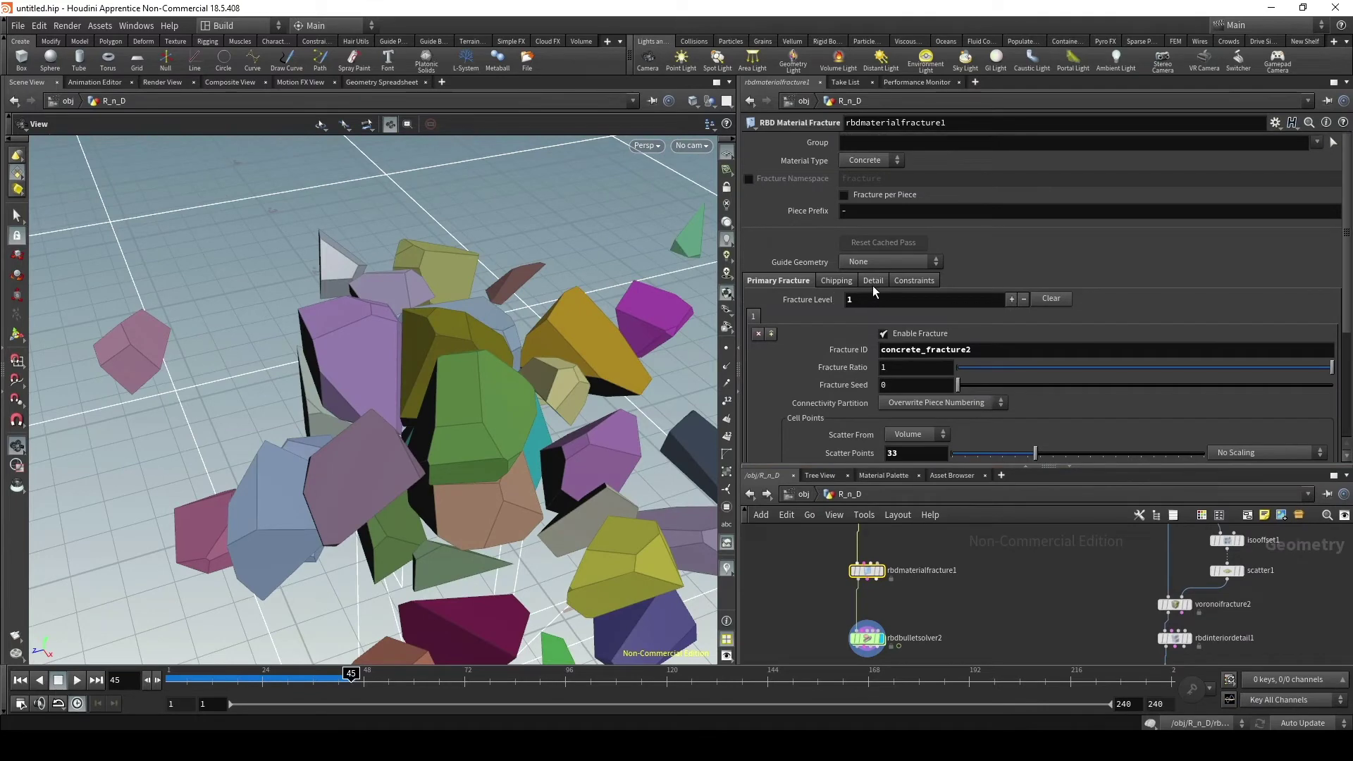
# - Enable Edge Detail with Noise Height 0.33 and Noise Element Size 0.1
pyautogui.click(873, 281)
pyautogui.scroll(-2, 895, 349)
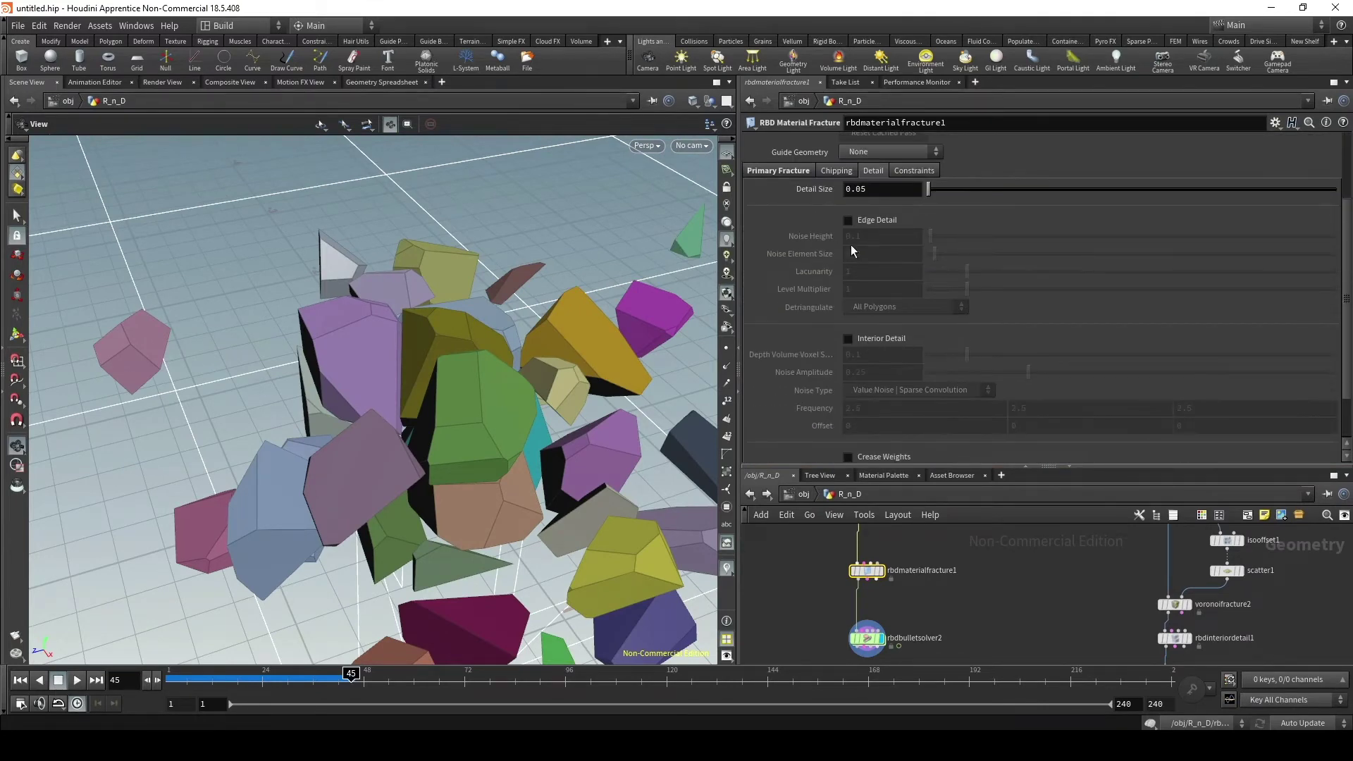
pyautogui.click(849, 221)
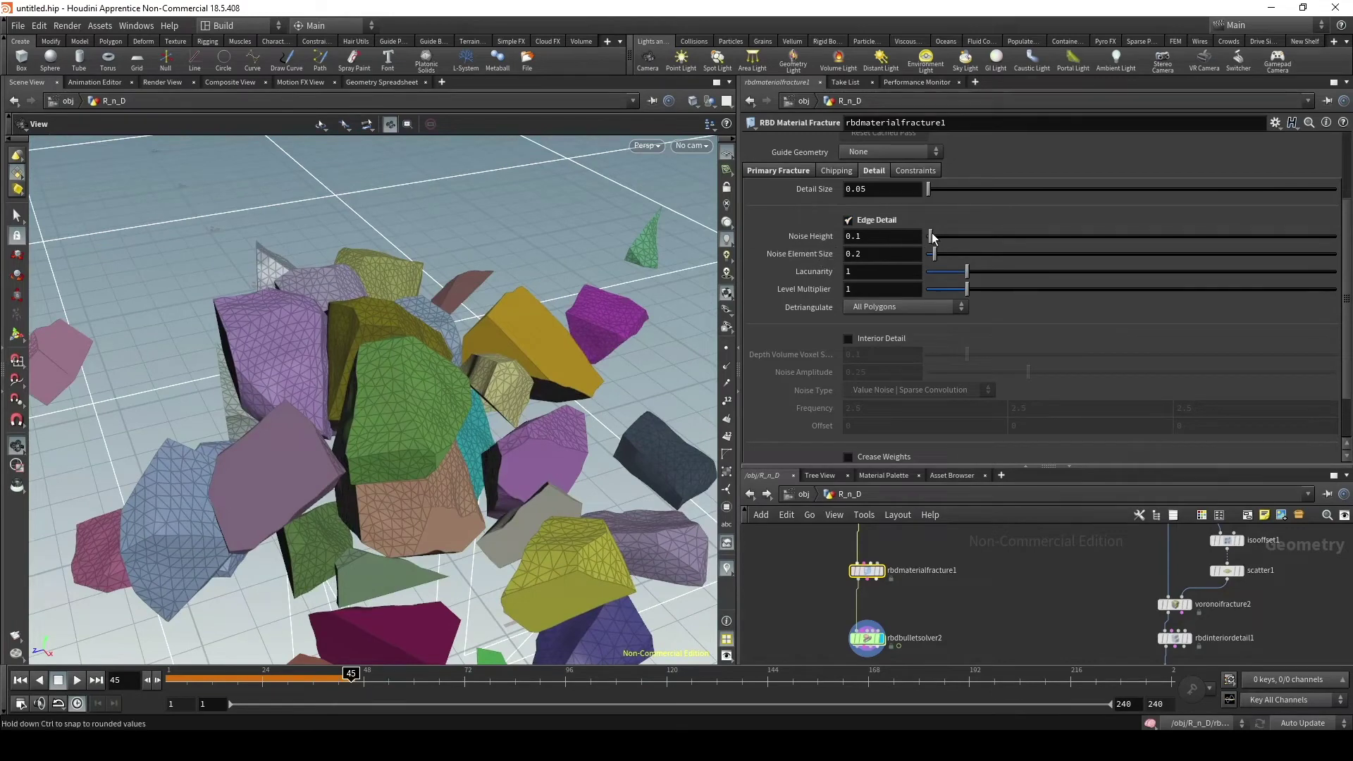
pyautogui.moveTo(941, 238); pyautogui.dragTo(930, 256)
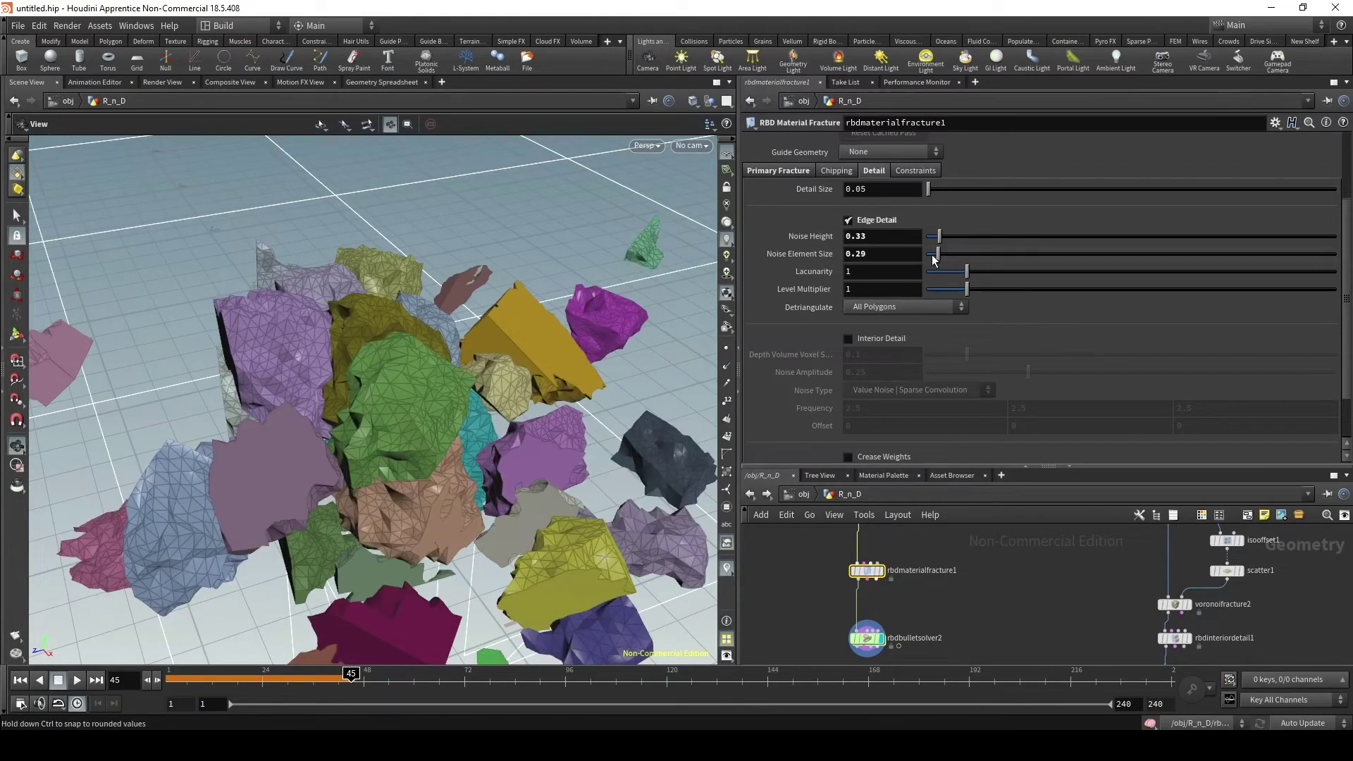
pyautogui.moveTo(395, 395)
pyautogui.mouseDown()
pyautogui.moveTo(345, 438)
pyautogui.moveTo(530, 408)
pyautogui.moveTo(496, 362)
pyautogui.mouseUp()
# - Replay the simulation from frame 1 to view noisy edges, then turn Edge Detail off
pyautogui.hotkey('ctrl', 'Up')
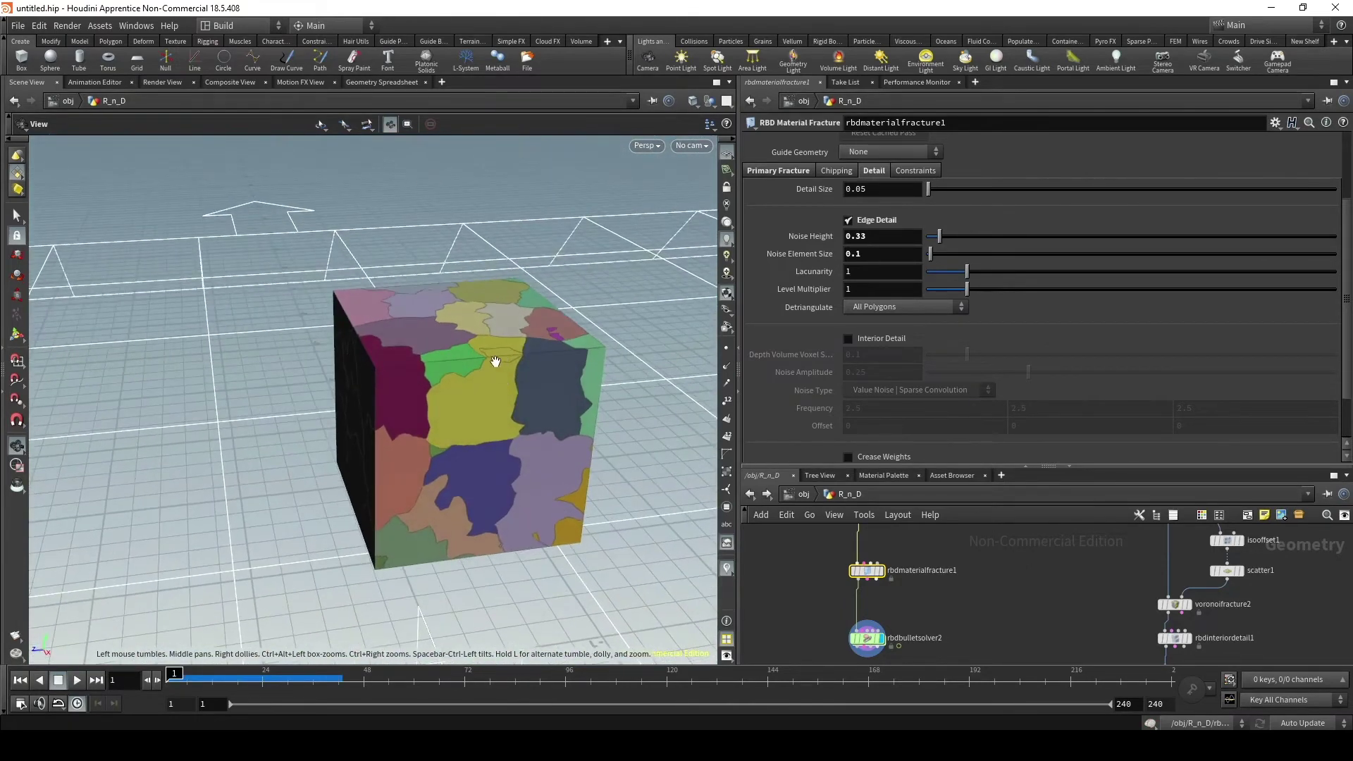
pyautogui.click(77, 680)
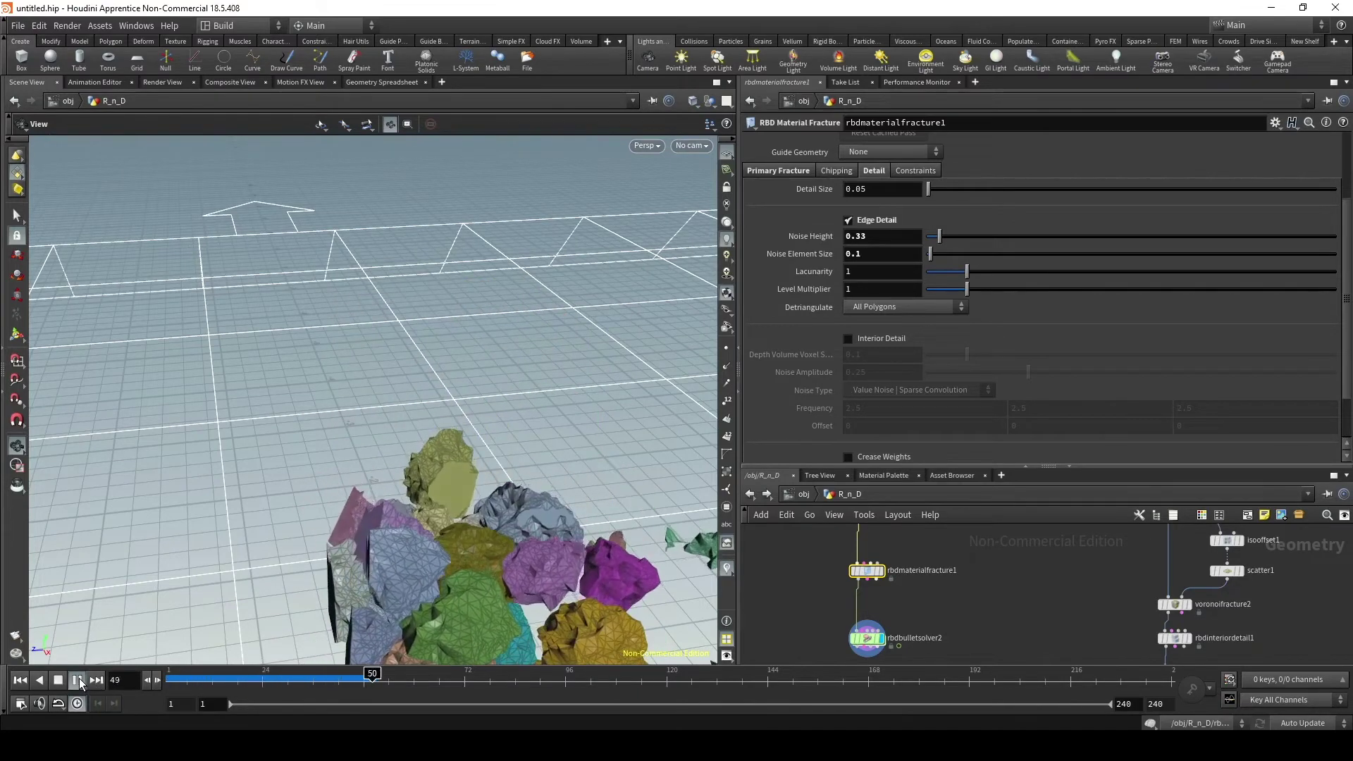
pyautogui.scroll(3, 547, 471)
pyautogui.moveTo(546, 470); pyautogui.dragTo(514, 465)
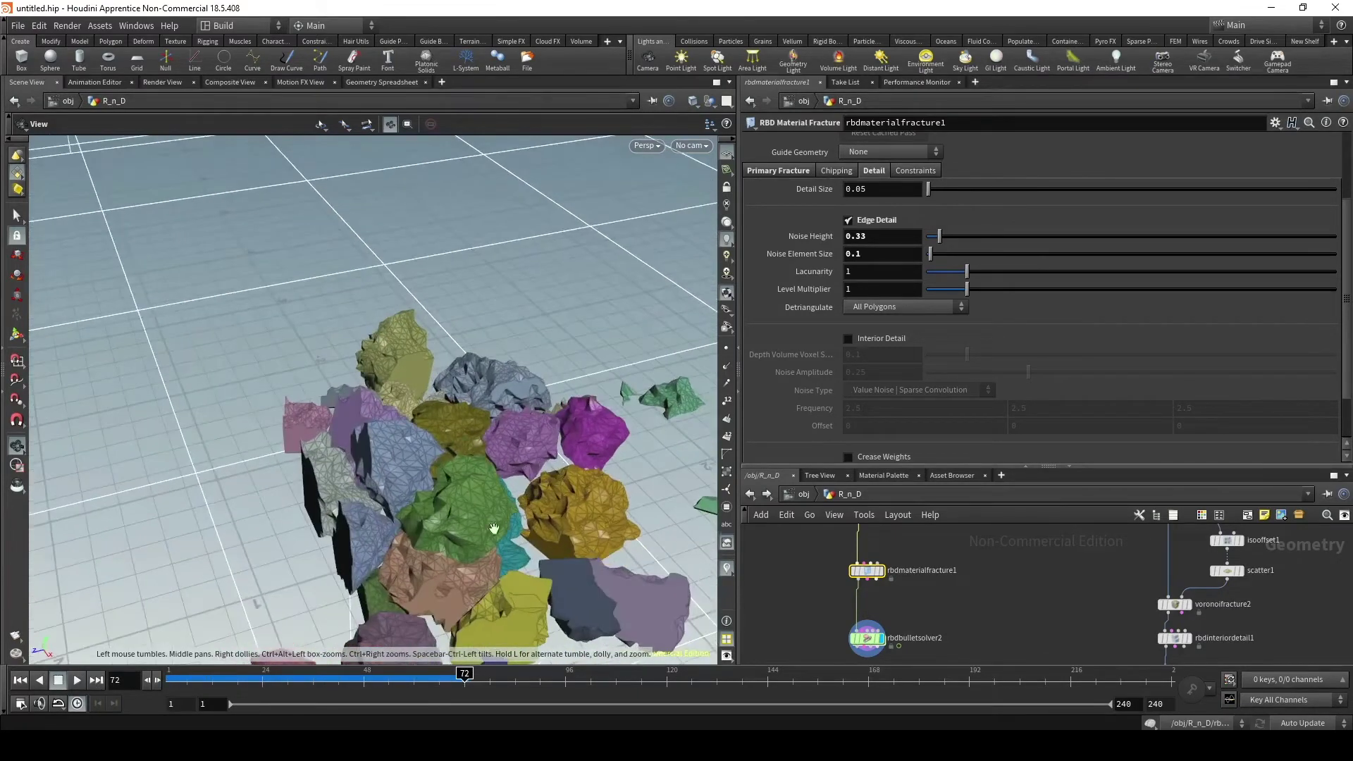
pyautogui.click(849, 221)
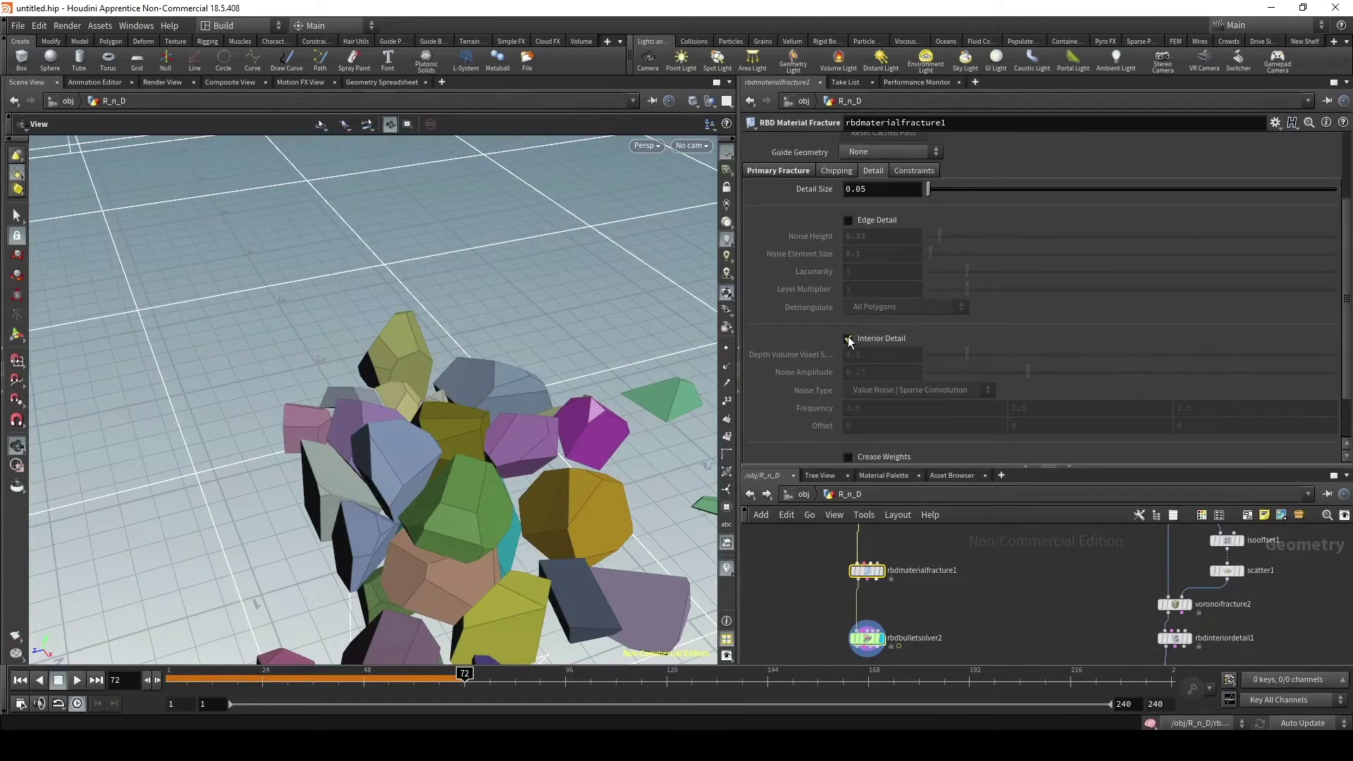
# - Enable Interior Detail with Frequency 3.9, Noise Amplitude 0.141, Voxel Size 0.052, then rewind to frame 1
pyautogui.click(849, 339)
pyautogui.moveTo(812, 408); pyautogui.dragTo(917, 408, button='middle')
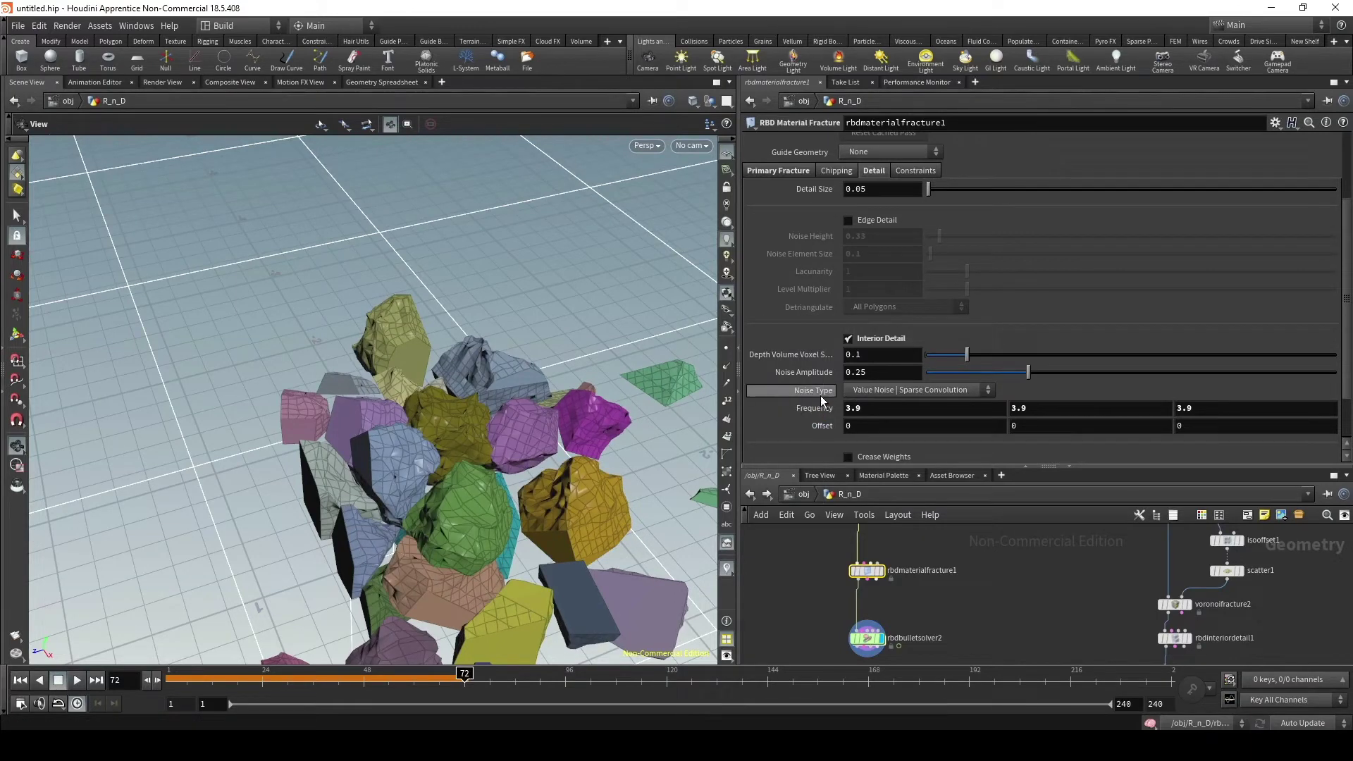
pyautogui.click(984, 373)
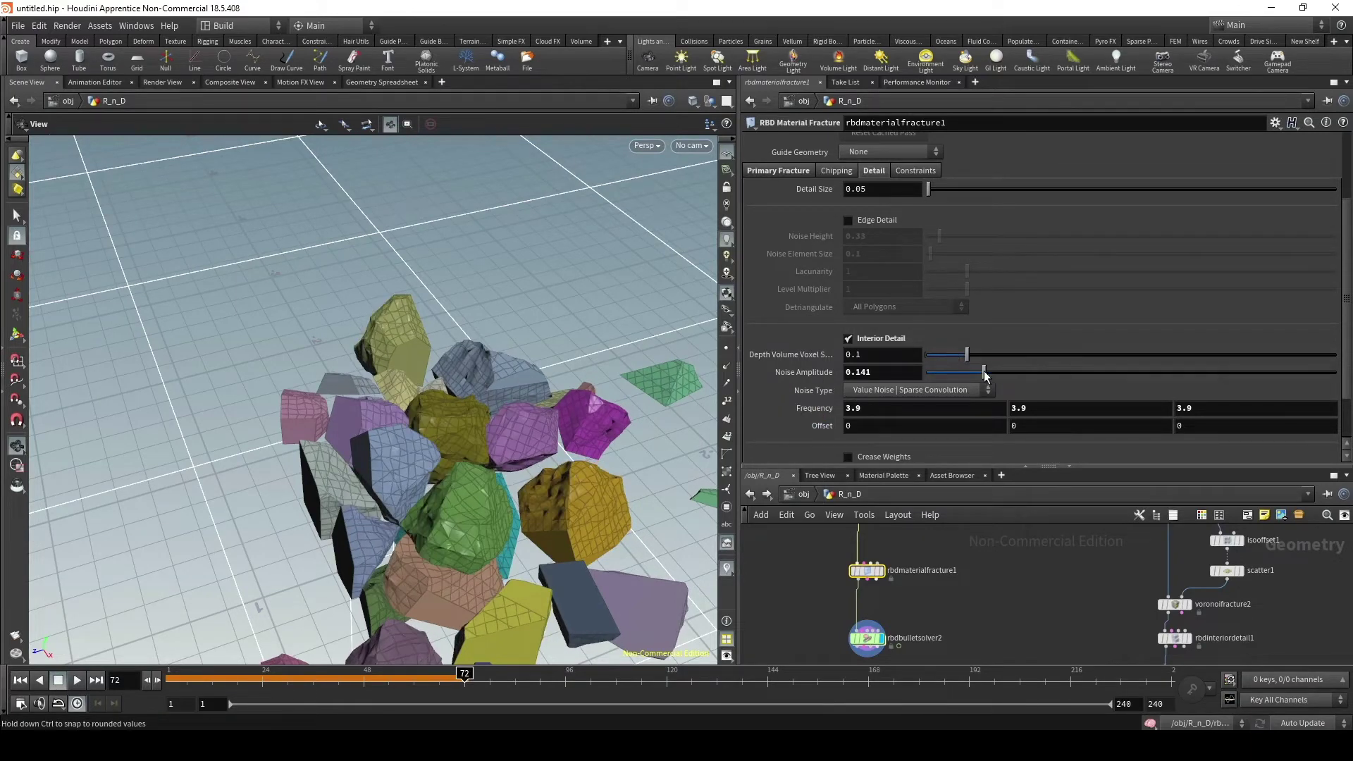
pyautogui.click(948, 356)
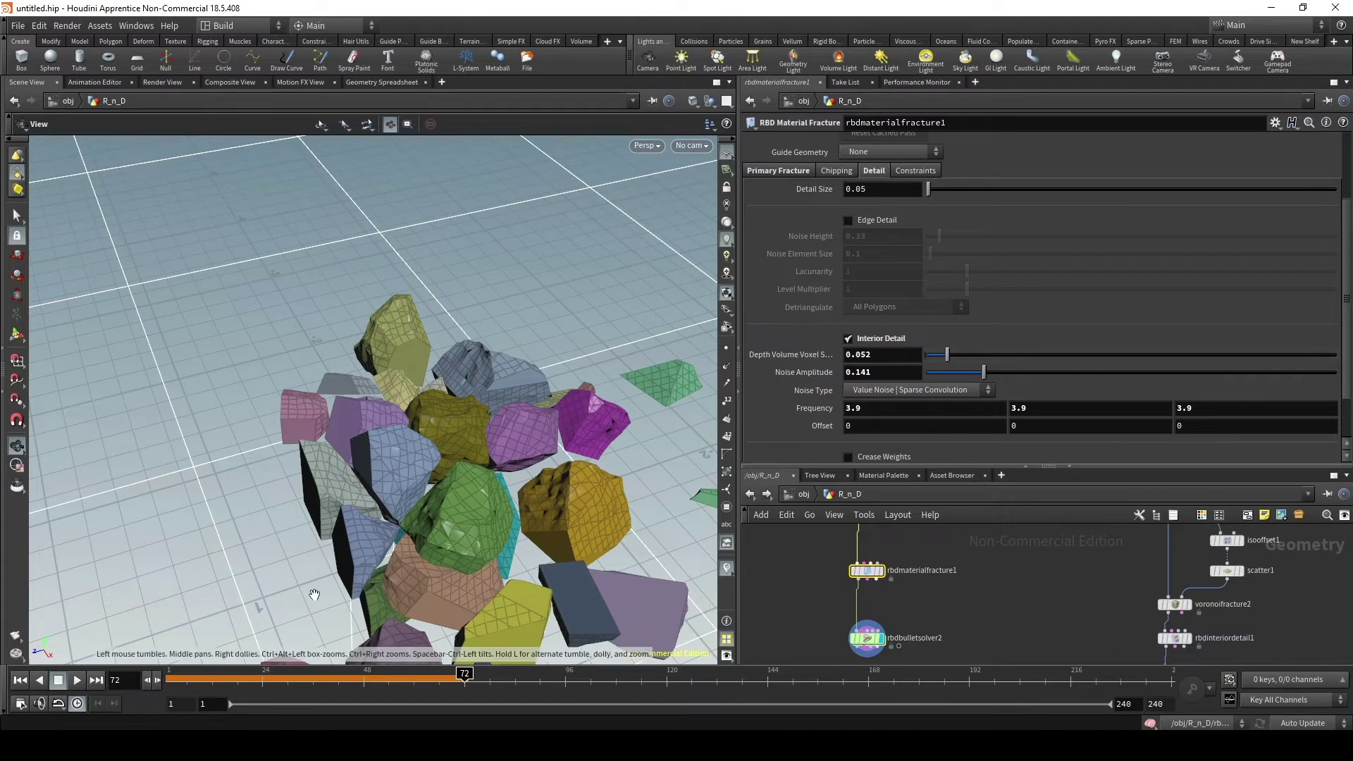
pyautogui.click(17, 681)
# - Add an Exploded View node and make it the displayed node
pyautogui.press('Tab')
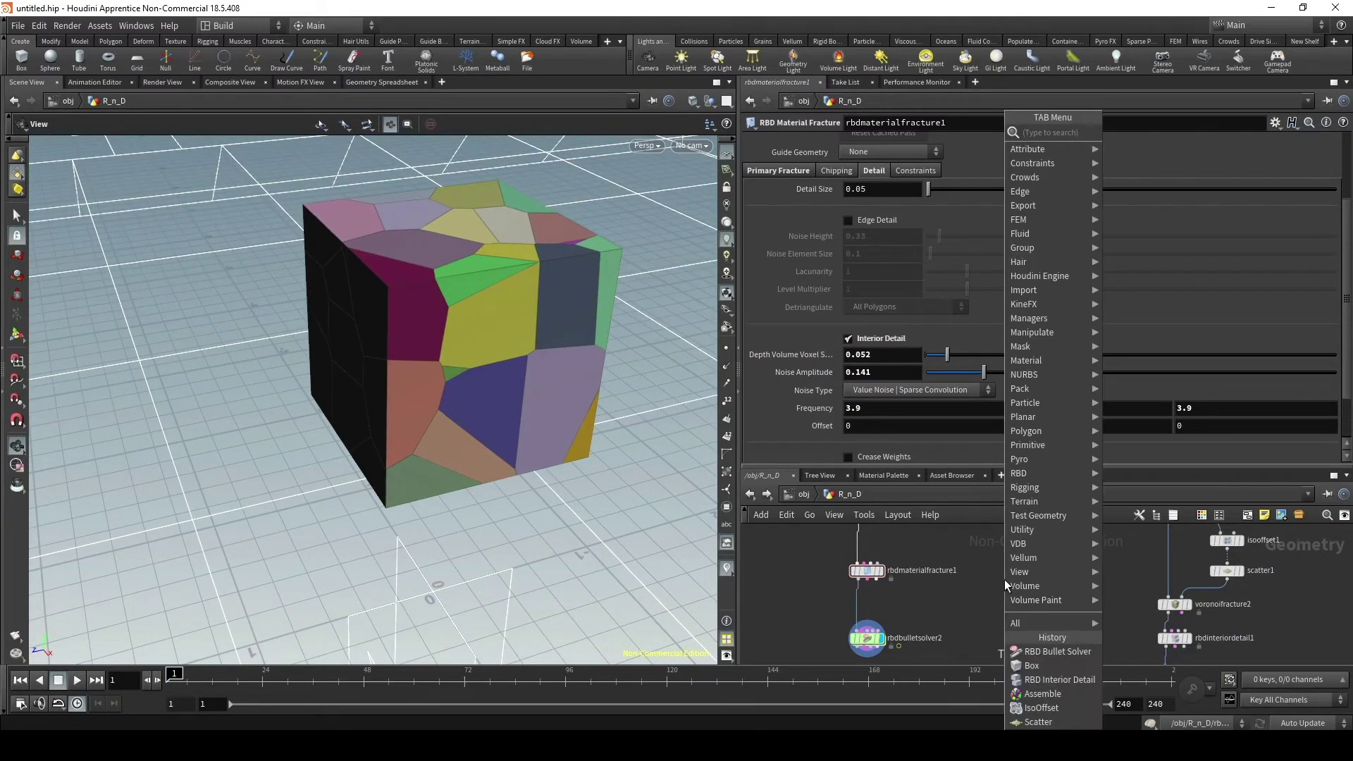
pyautogui.write('rbd')
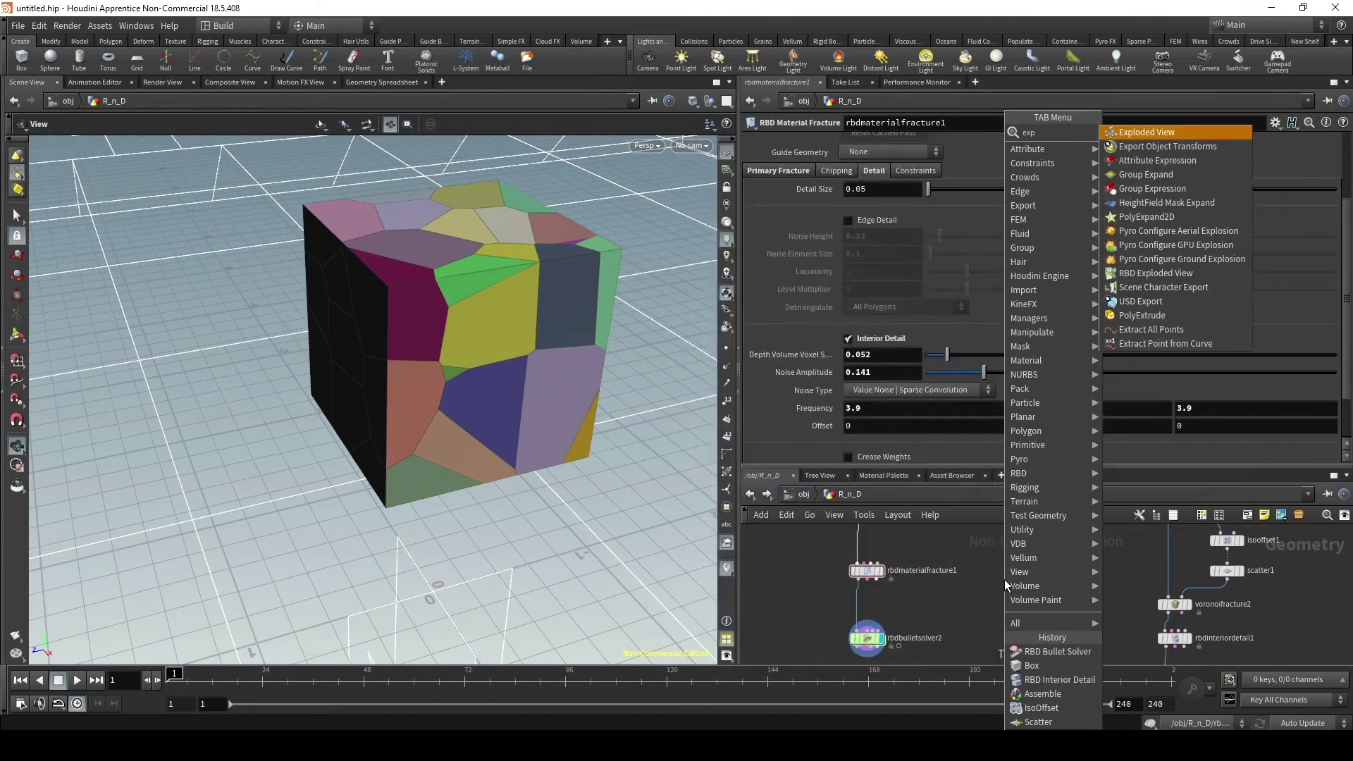
pyautogui.press('Return')
pyautogui.click(797, 607)
pyautogui.click(807, 591)
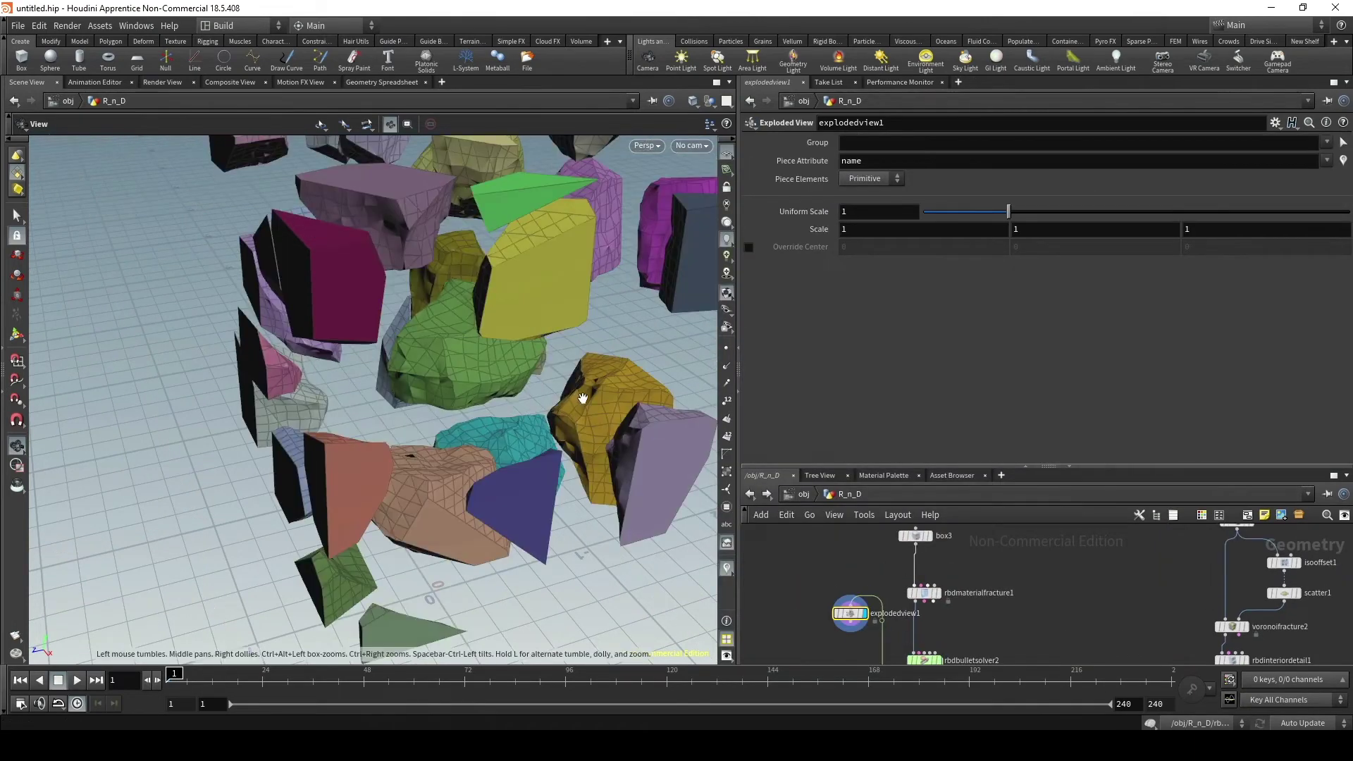
# - Set Depth Volume Voxel Size to 0.145 and Noise Amplitude to 0.391
pyautogui.moveTo(394, 367)
pyautogui.mouseDown()
pyautogui.moveTo(460, 393)
pyautogui.moveTo(291, 282)
pyautogui.mouseUp()
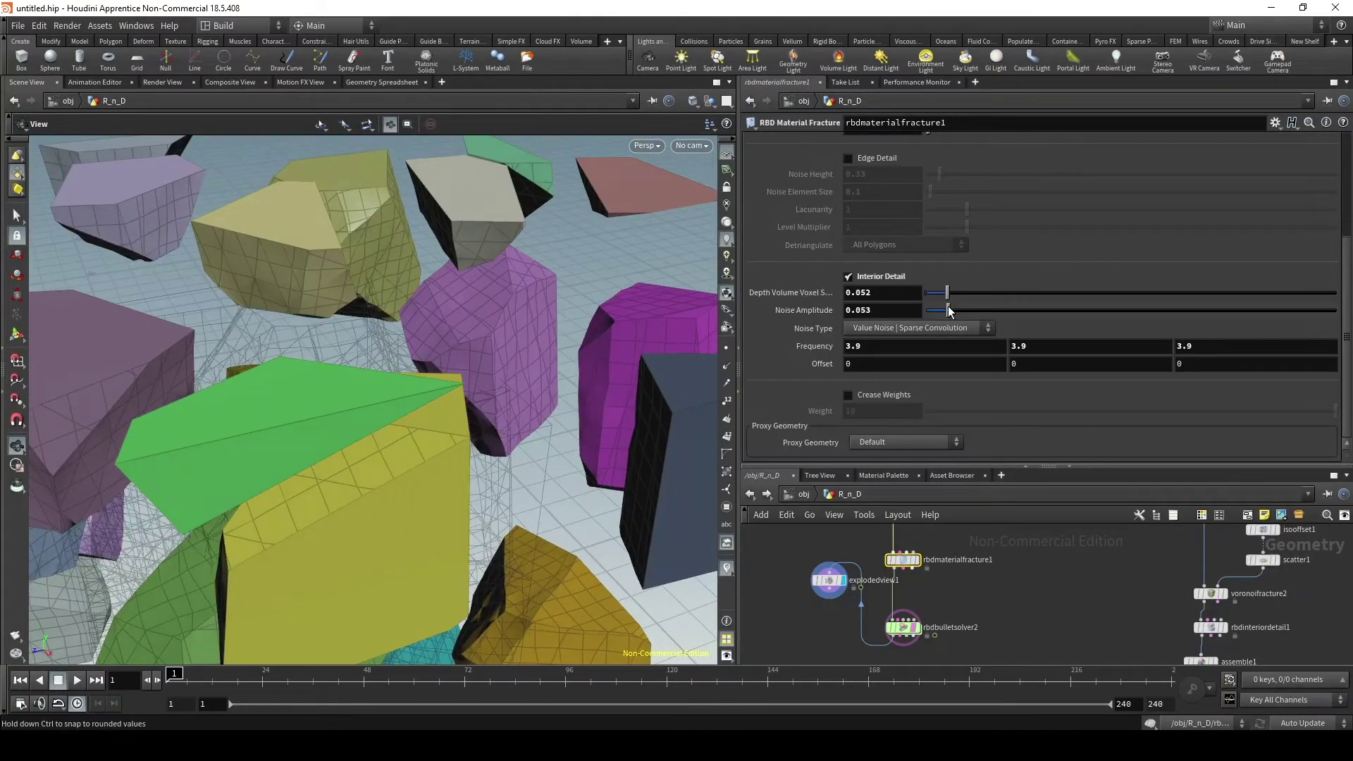
pyautogui.moveTo(948, 307)
pyautogui.mouseDown()
pyautogui.moveTo(1046, 310)
pyautogui.moveTo(985, 293)
pyautogui.moveTo(1086, 311)
pyautogui.mouseUp()
pyautogui.moveTo(395, 339)
pyautogui.mouseDown()
pyautogui.moveTo(530, 421)
pyautogui.moveTo(395, 366)
pyautogui.mouseUp()
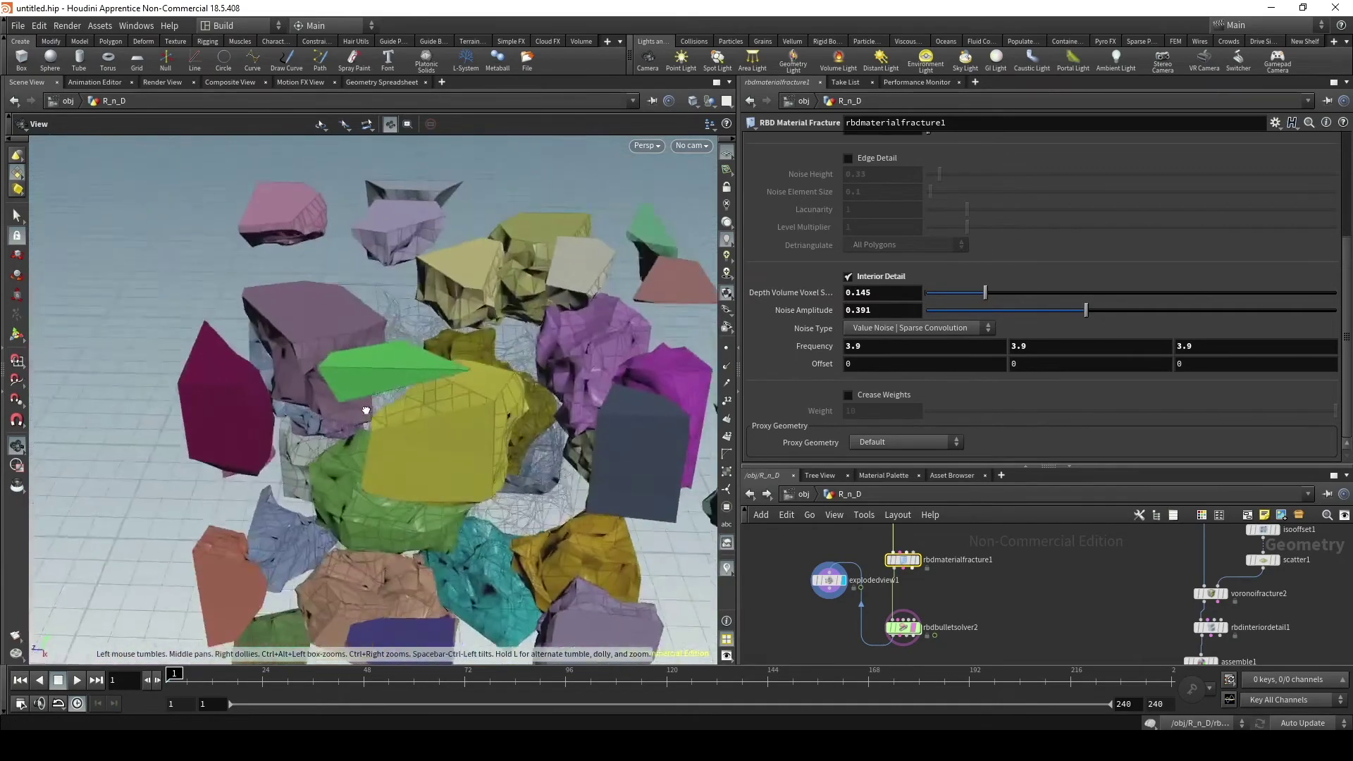
# - Set interior noise Offset to 1.4, 1.4, 1.4, play the collapse, and select the right fracture chain
pyautogui.moveTo(821, 363); pyautogui.dragTo(881, 364, button='middle')
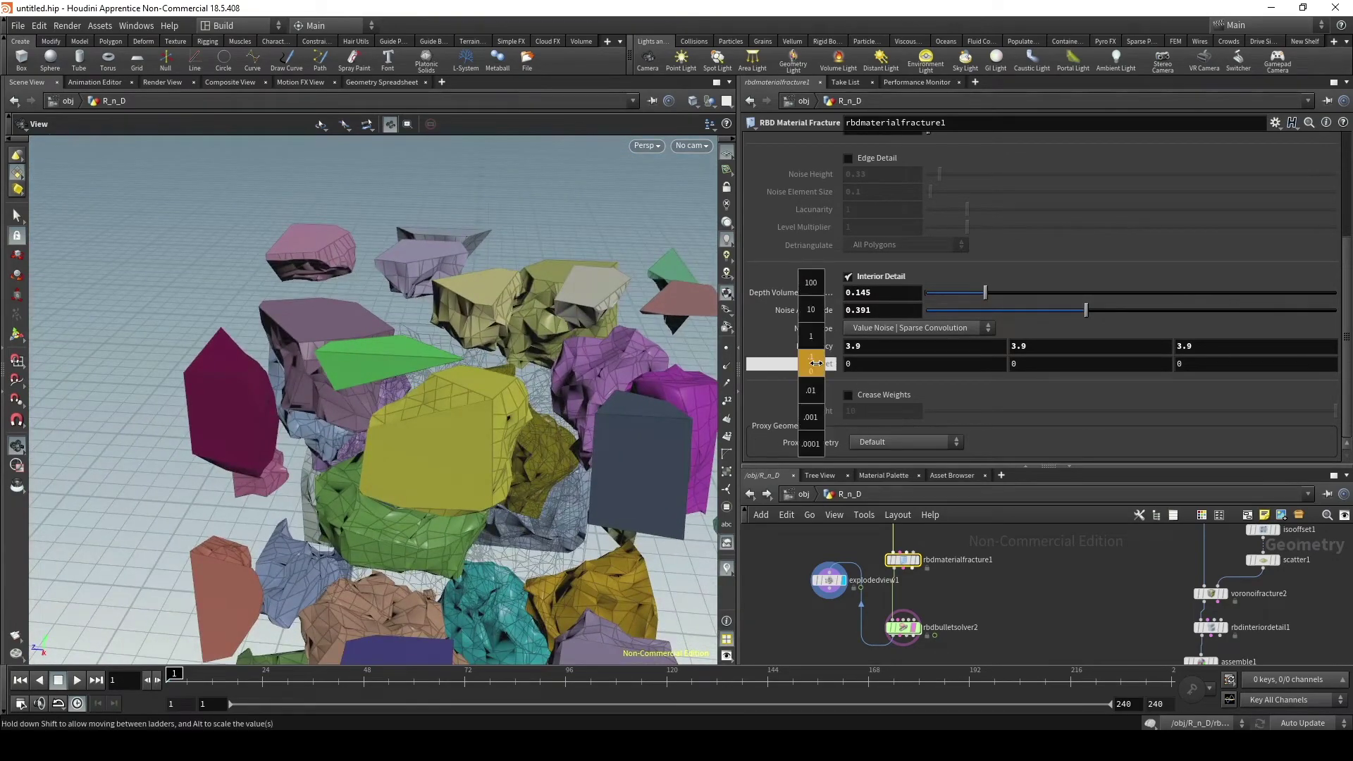
pyautogui.scroll(-5, 439, 433)
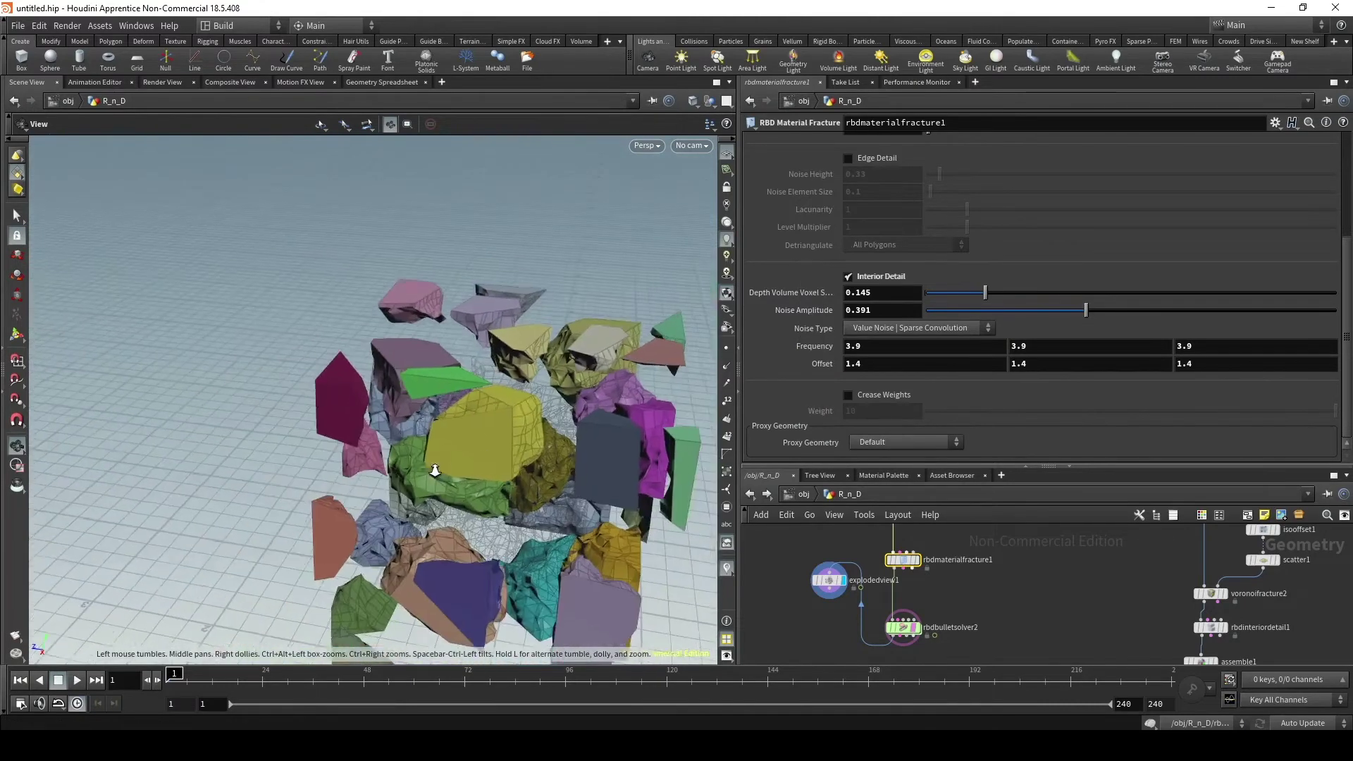
pyautogui.moveTo(438, 433)
pyautogui.mouseDown()
pyautogui.moveTo(512, 462)
pyautogui.moveTo(513, 393)
pyautogui.moveTo(492, 402)
pyautogui.moveTo(525, 421)
pyautogui.mouseUp()
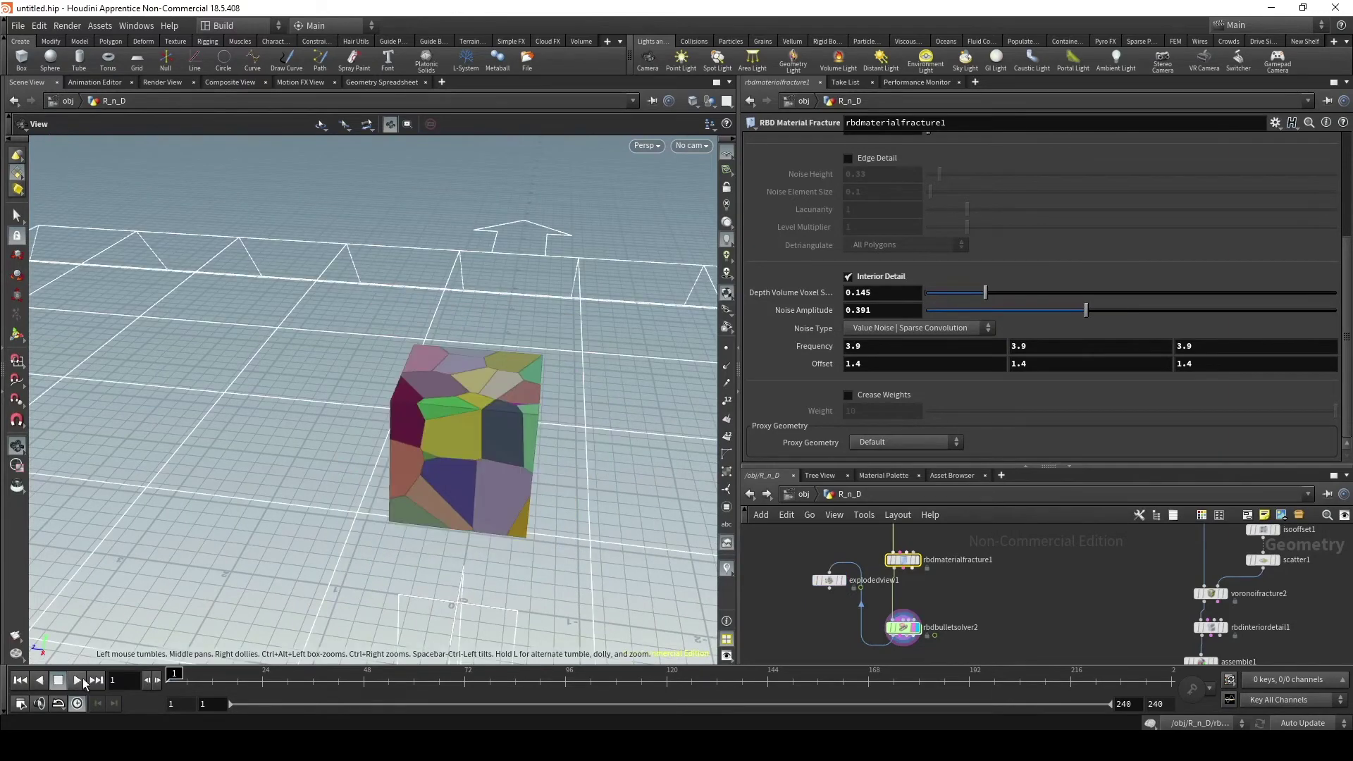
pyautogui.click(83, 682)
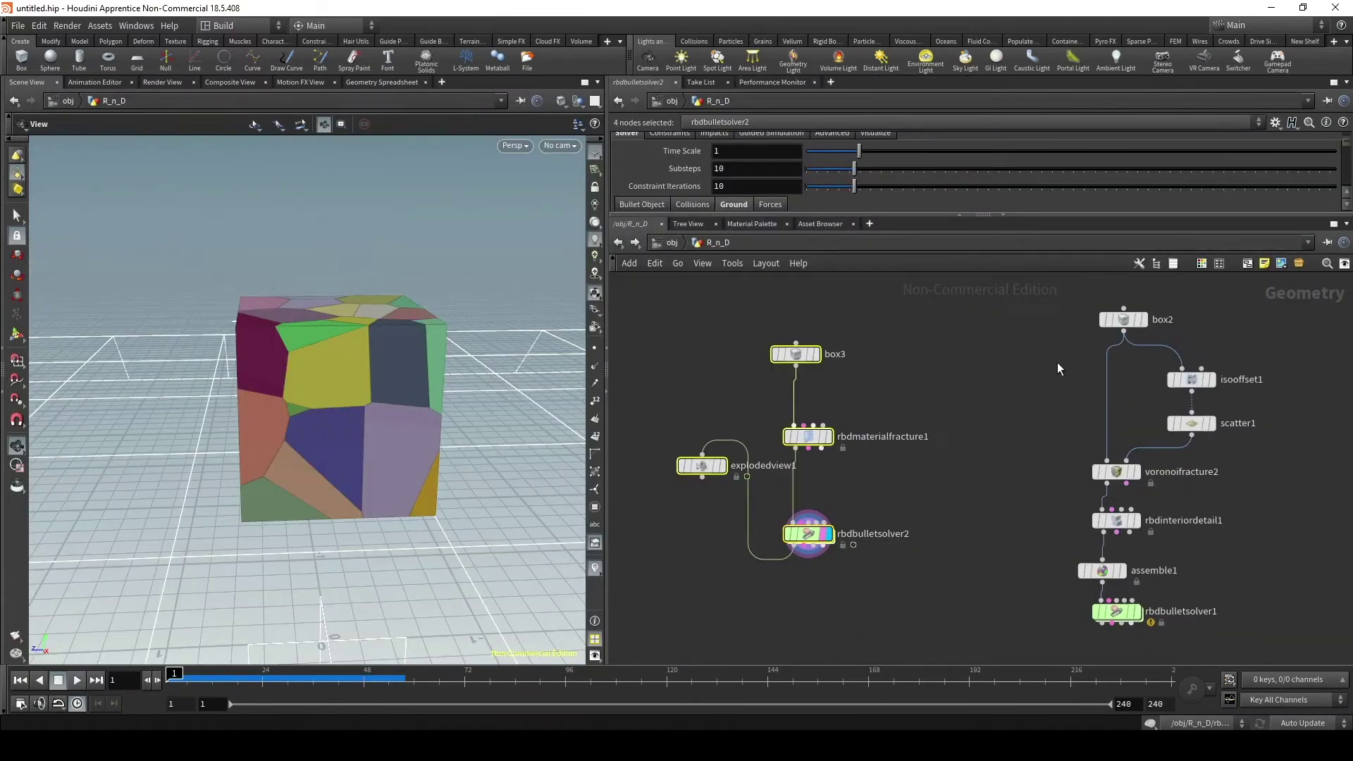
pyautogui.moveTo(1057, 368)
pyautogui.mouseDown()
pyautogui.moveTo(1229, 476)
pyautogui.moveTo(1258, 513)
pyautogui.mouseUp()
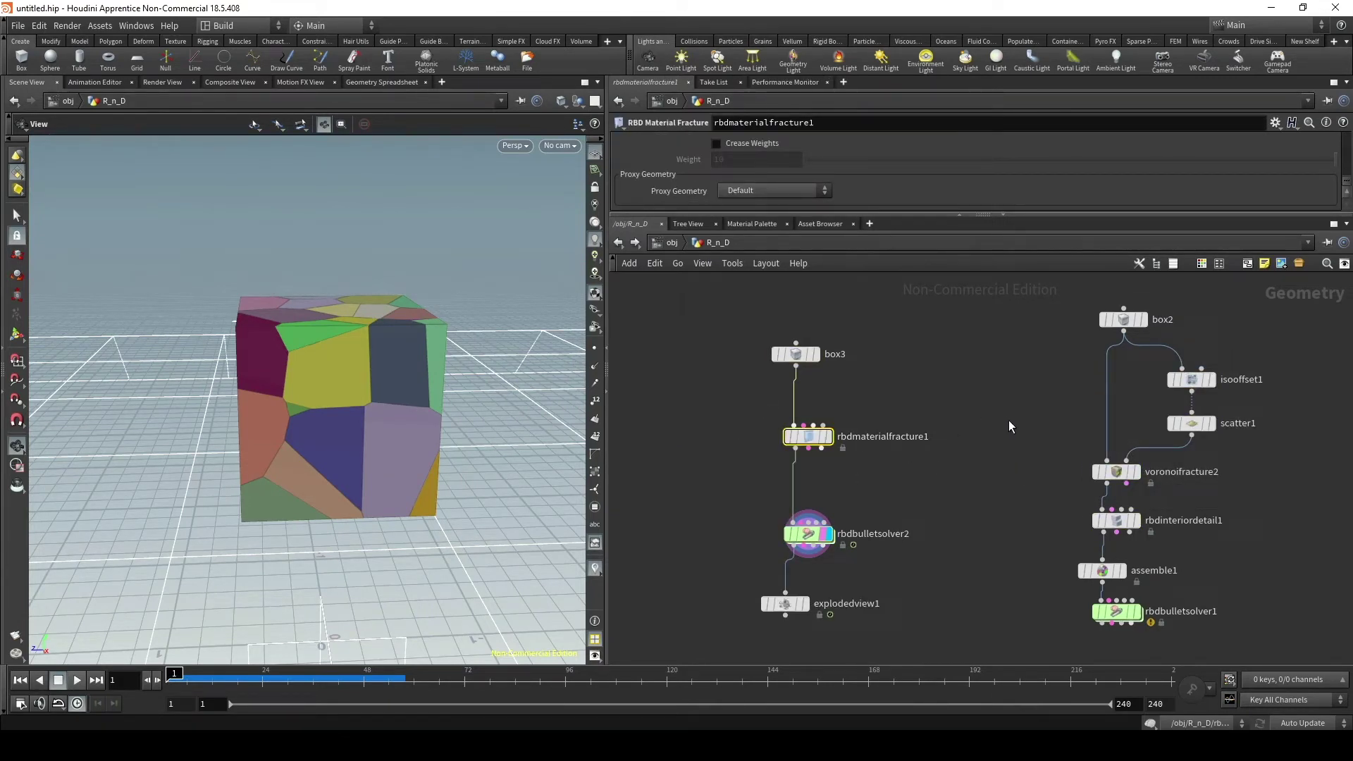
# - Select rbdmaterialfracture1 and enlarge the Parameter pane to show its full Interior Detail settings
pyautogui.moveTo(867, 468)
pyautogui.mouseDown()
pyautogui.moveTo(740, 423)
pyautogui.moveTo(784, 442)
pyautogui.mouseUp()
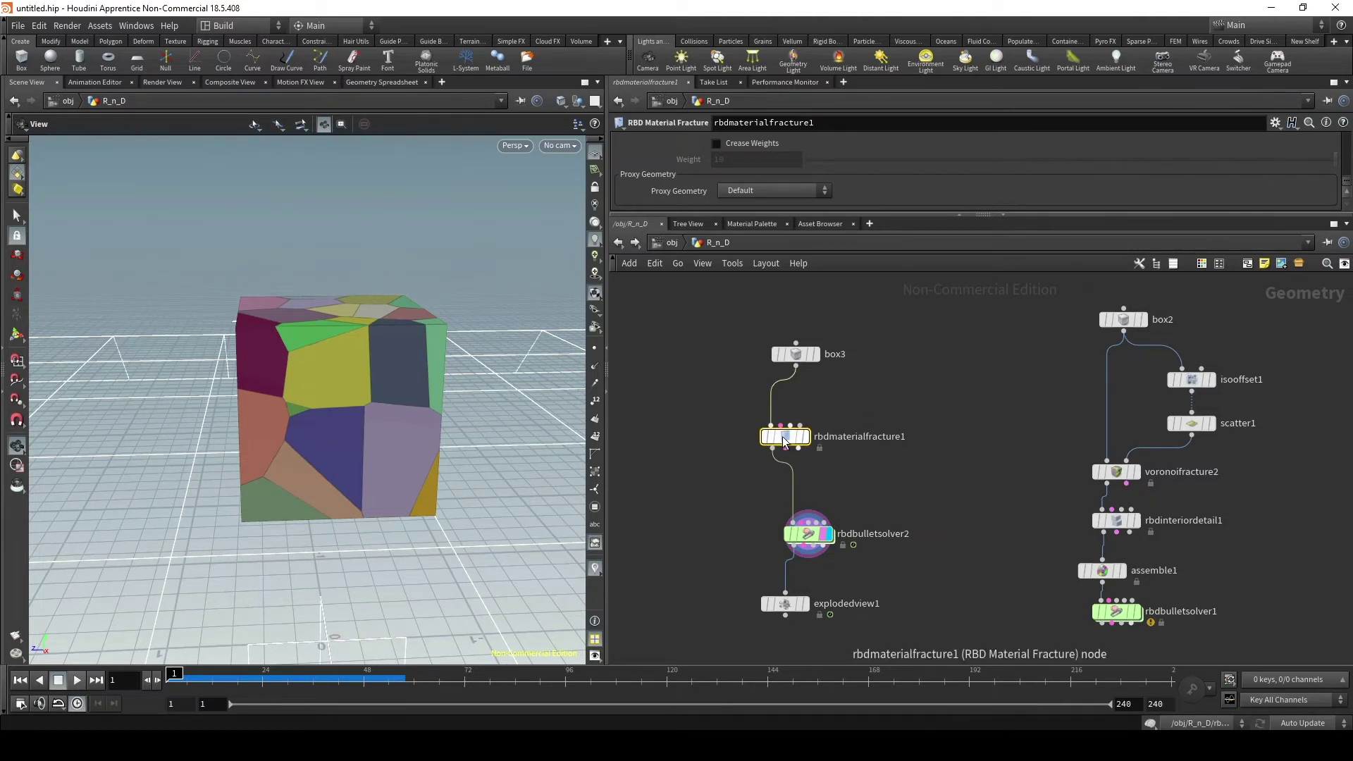
pyautogui.moveTo(729, 417); pyautogui.dragTo(825, 459)
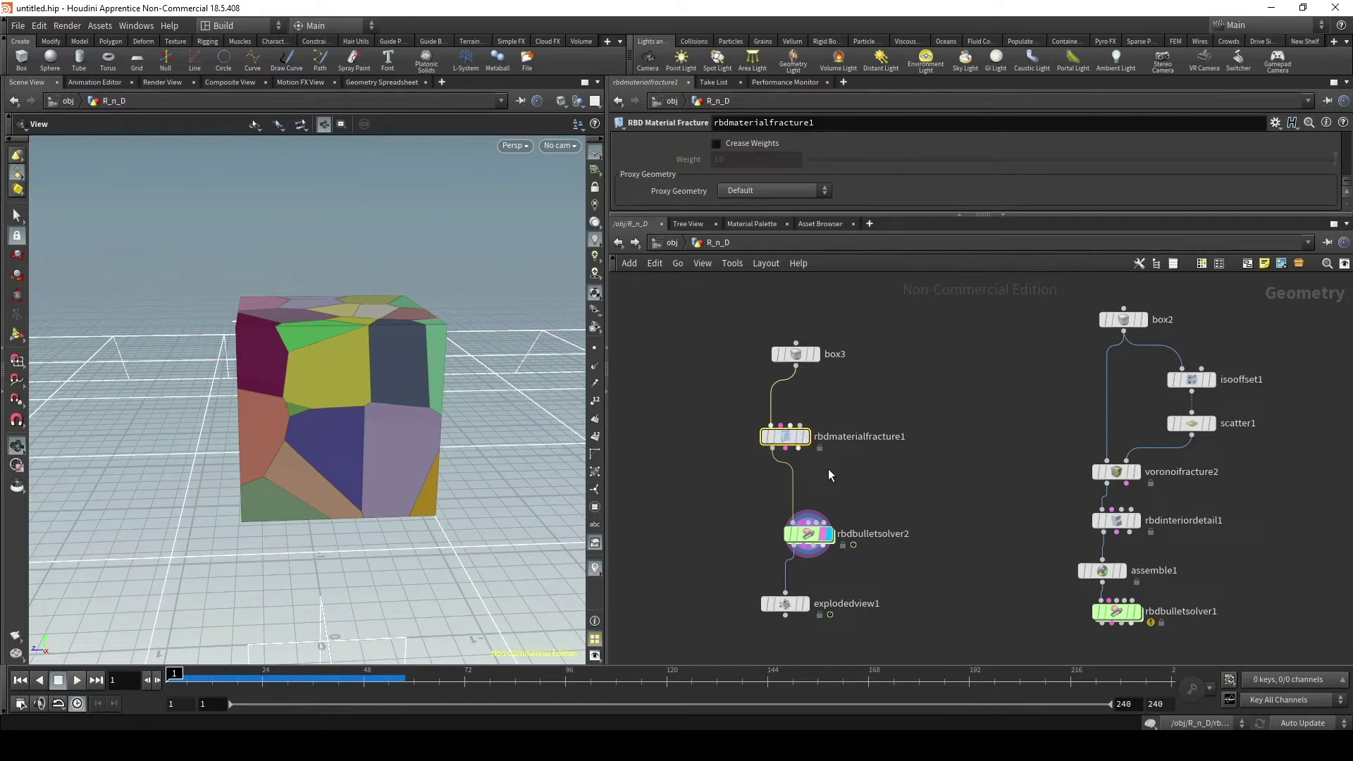
pyautogui.moveTo(828, 468); pyautogui.dragTo(713, 412)
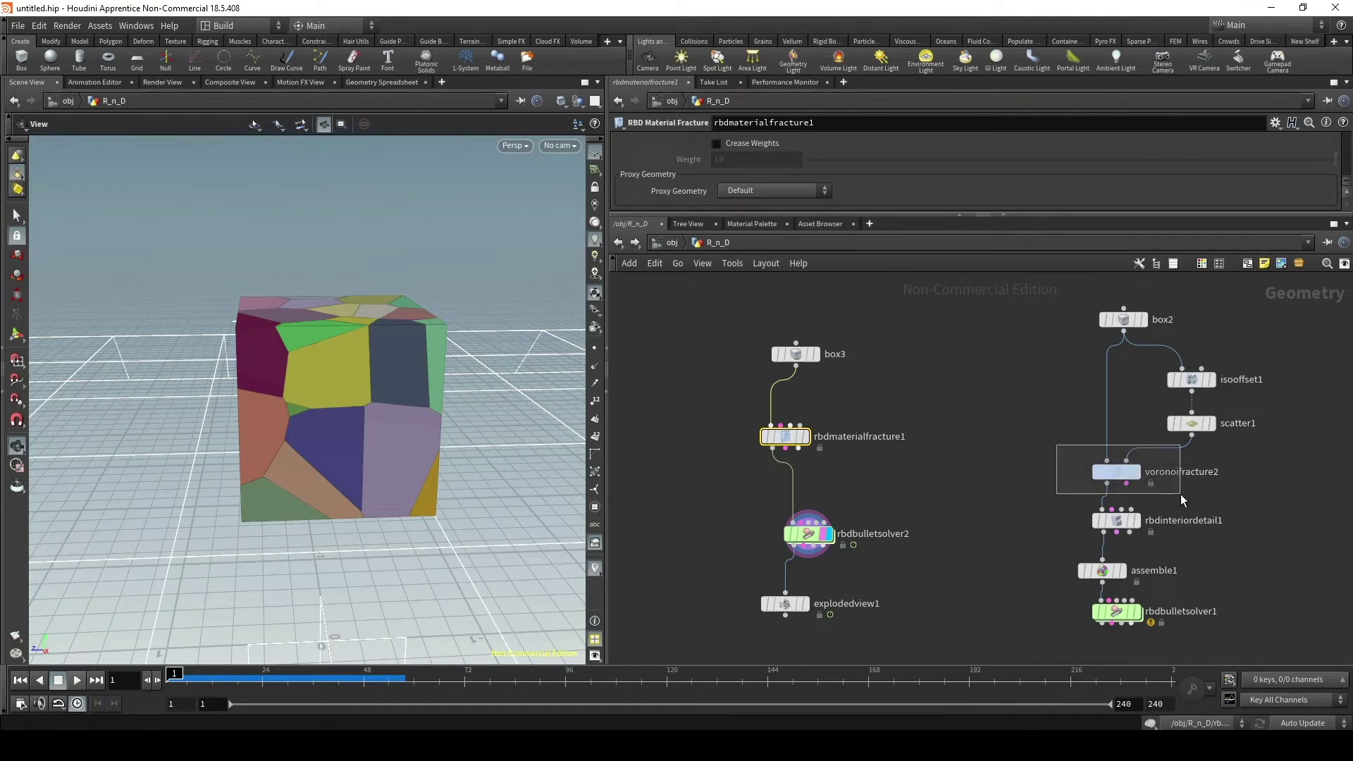
pyautogui.moveTo(1182, 494); pyautogui.dragTo(1146, 485)
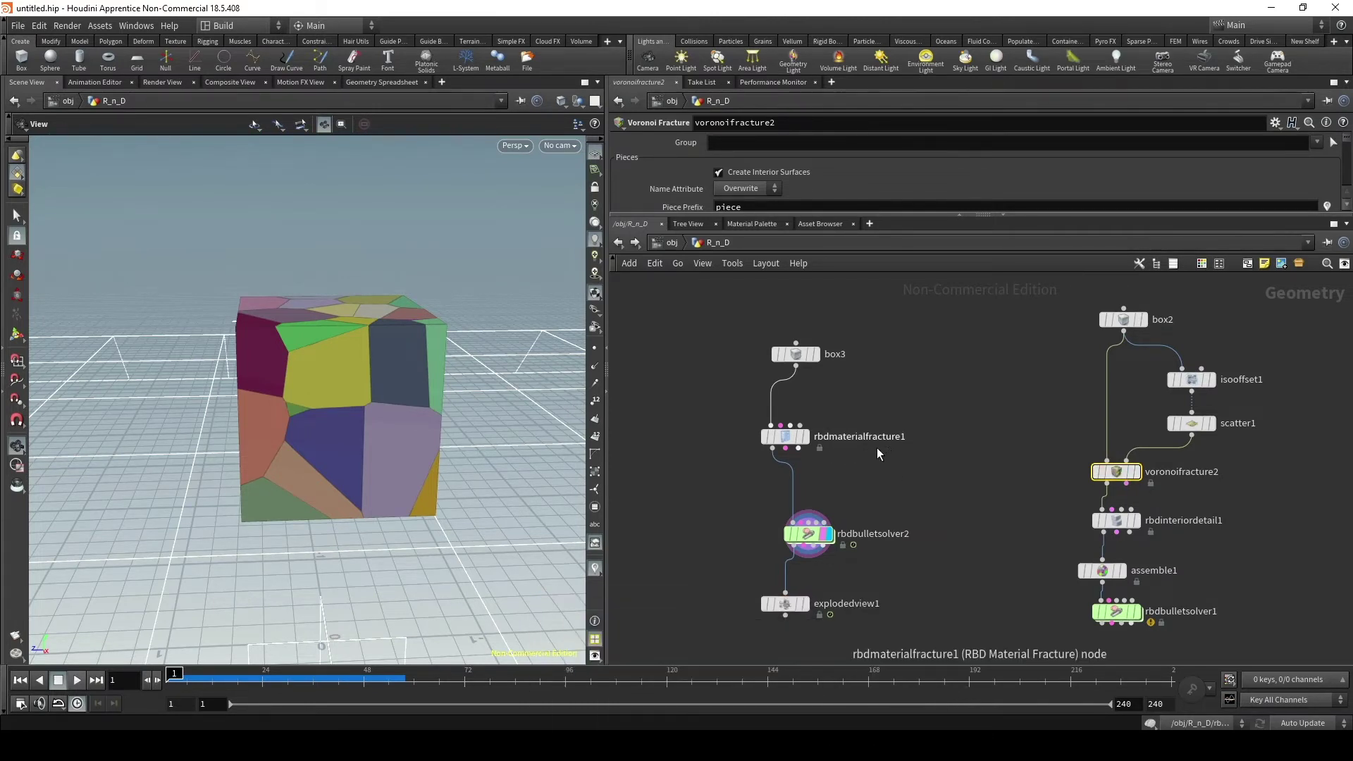
pyautogui.moveTo(863, 468); pyautogui.dragTo(733, 421)
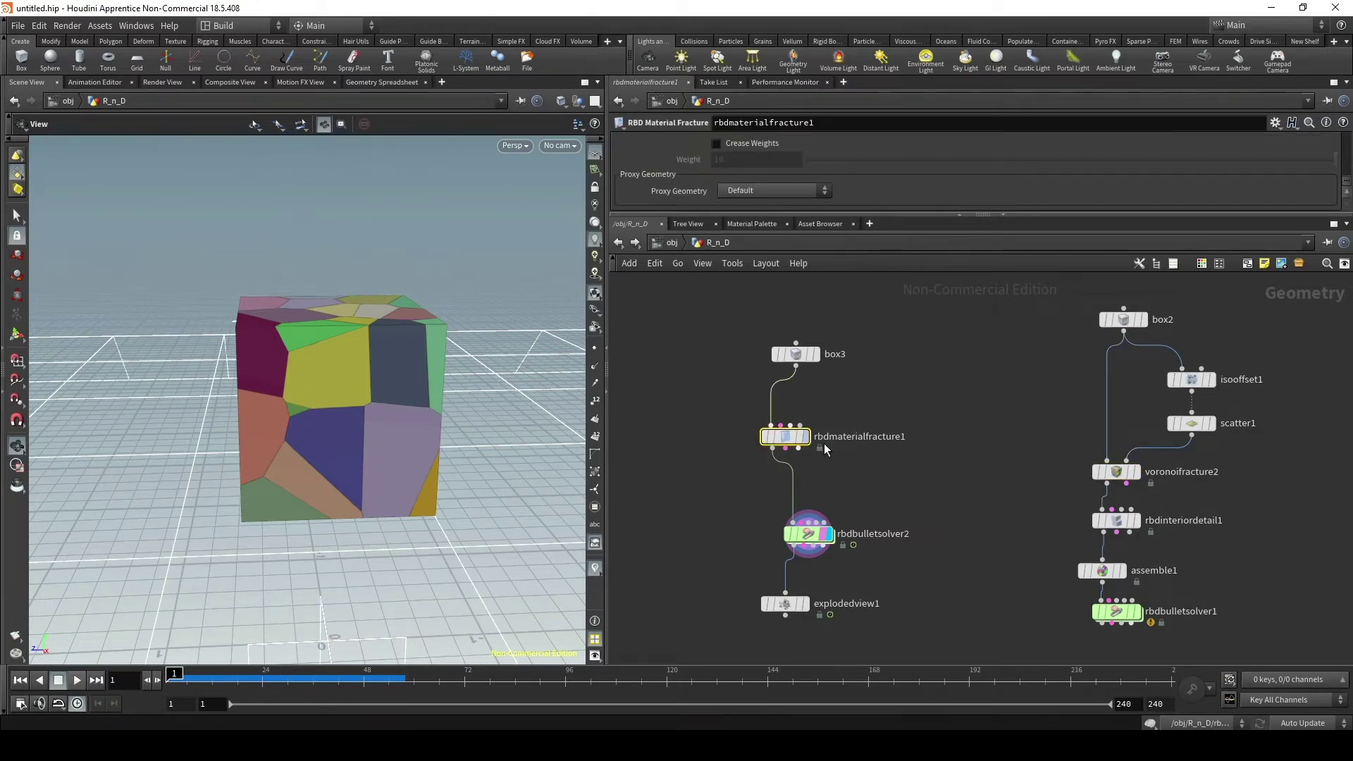
pyautogui.moveTo(384, 391); pyautogui.dragTo(344, 373)
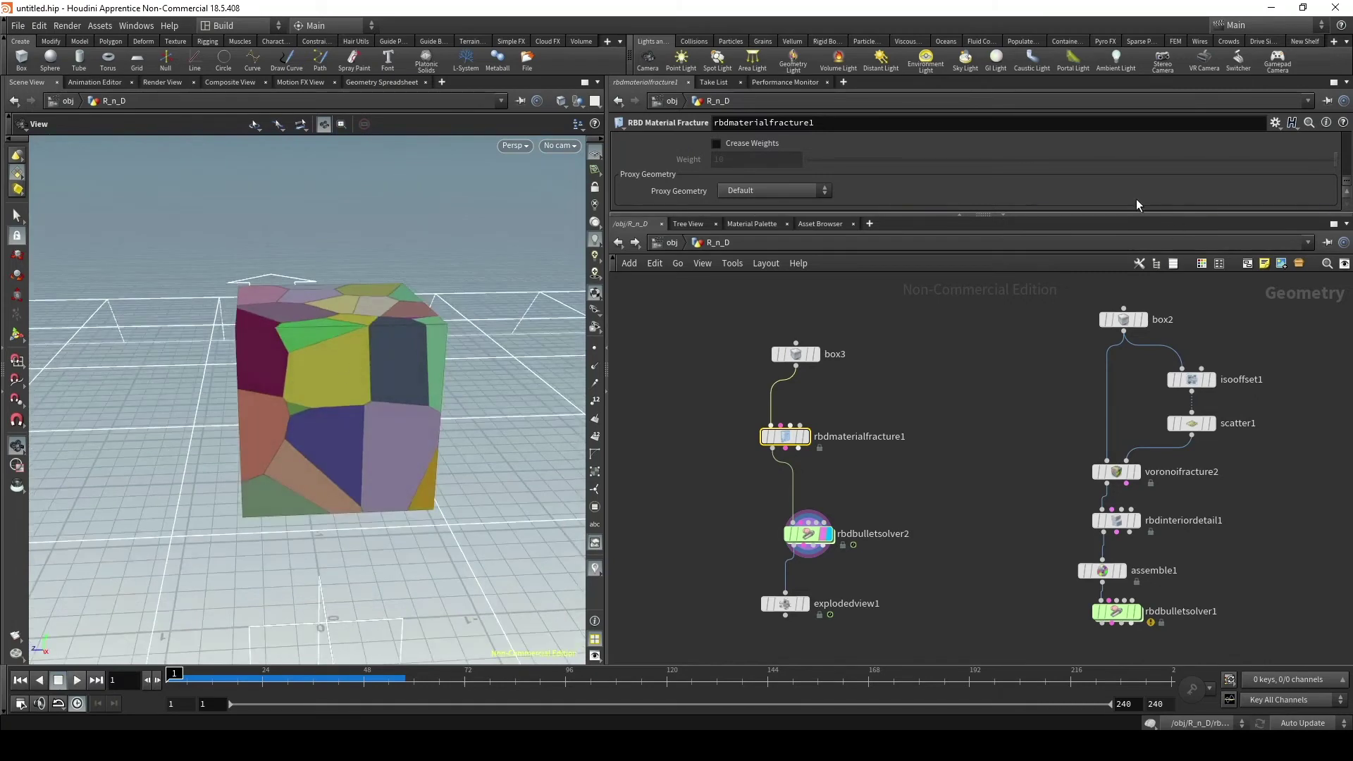
pyautogui.moveTo(1125, 214); pyautogui.dragTo(1124, 458)
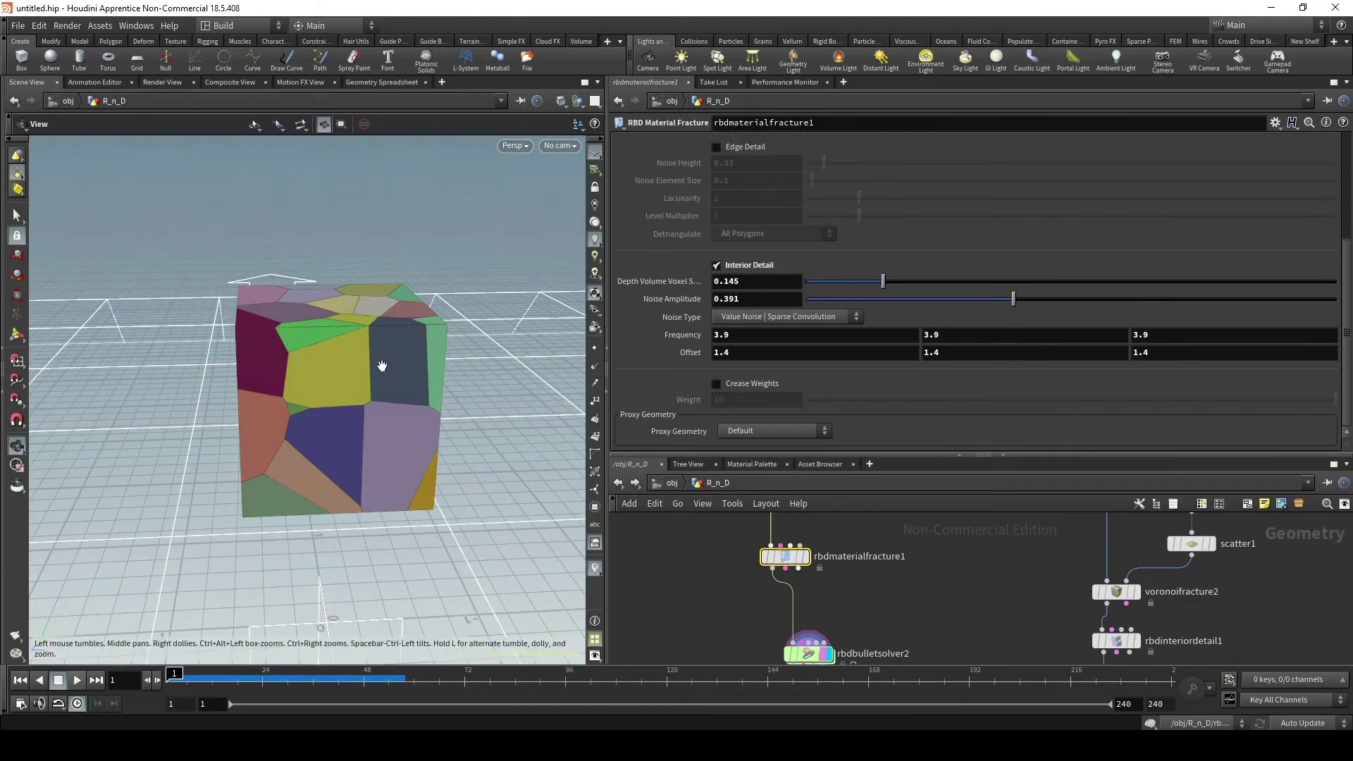
# - Check rbdbulletsolver2's info (10,269 primitives), then zoom in on the grey fractured cube
pyautogui.moveTo(382, 366)
pyautogui.mouseDown()
pyautogui.moveTo(352, 428)
pyautogui.moveTo(373, 431)
pyautogui.moveTo(353, 430)
pyautogui.mouseUp()
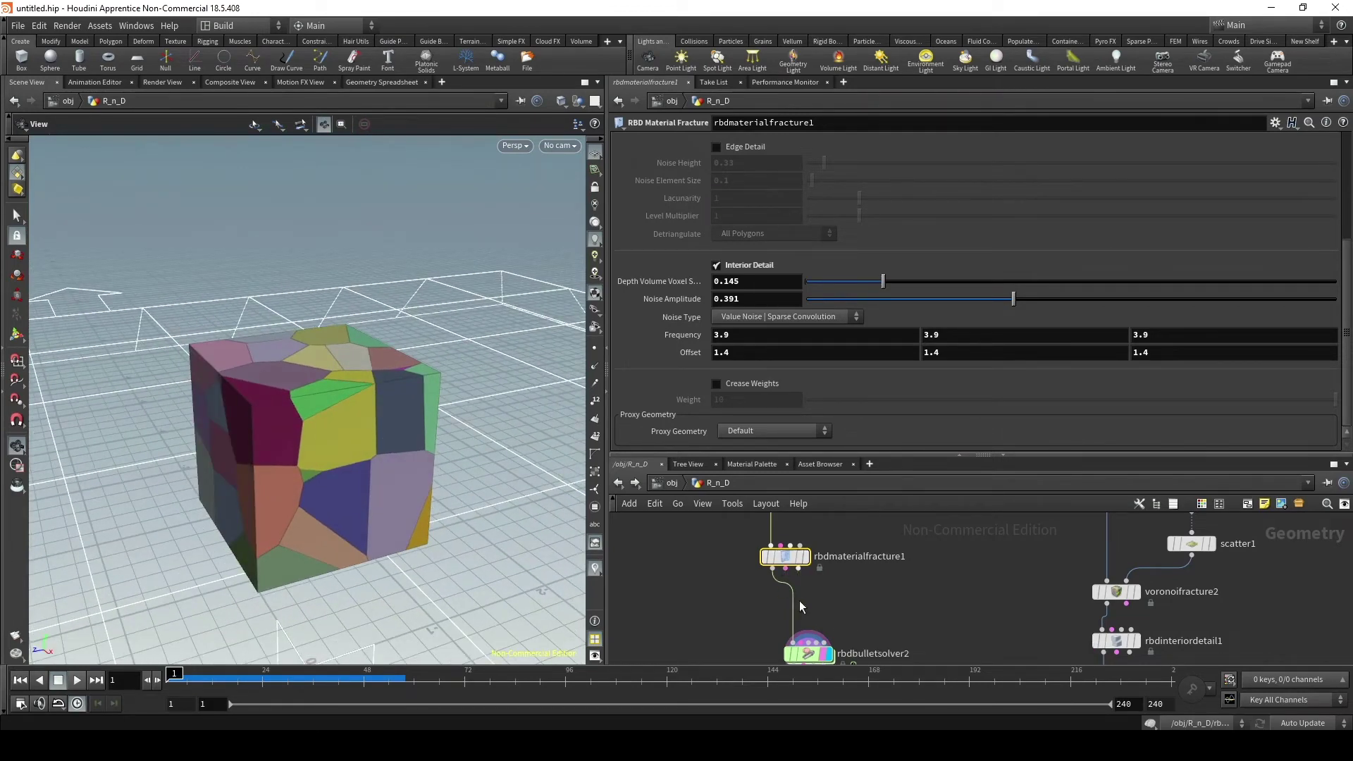
pyautogui.moveTo(806, 659); pyautogui.dragTo(914, 361, button='middle')
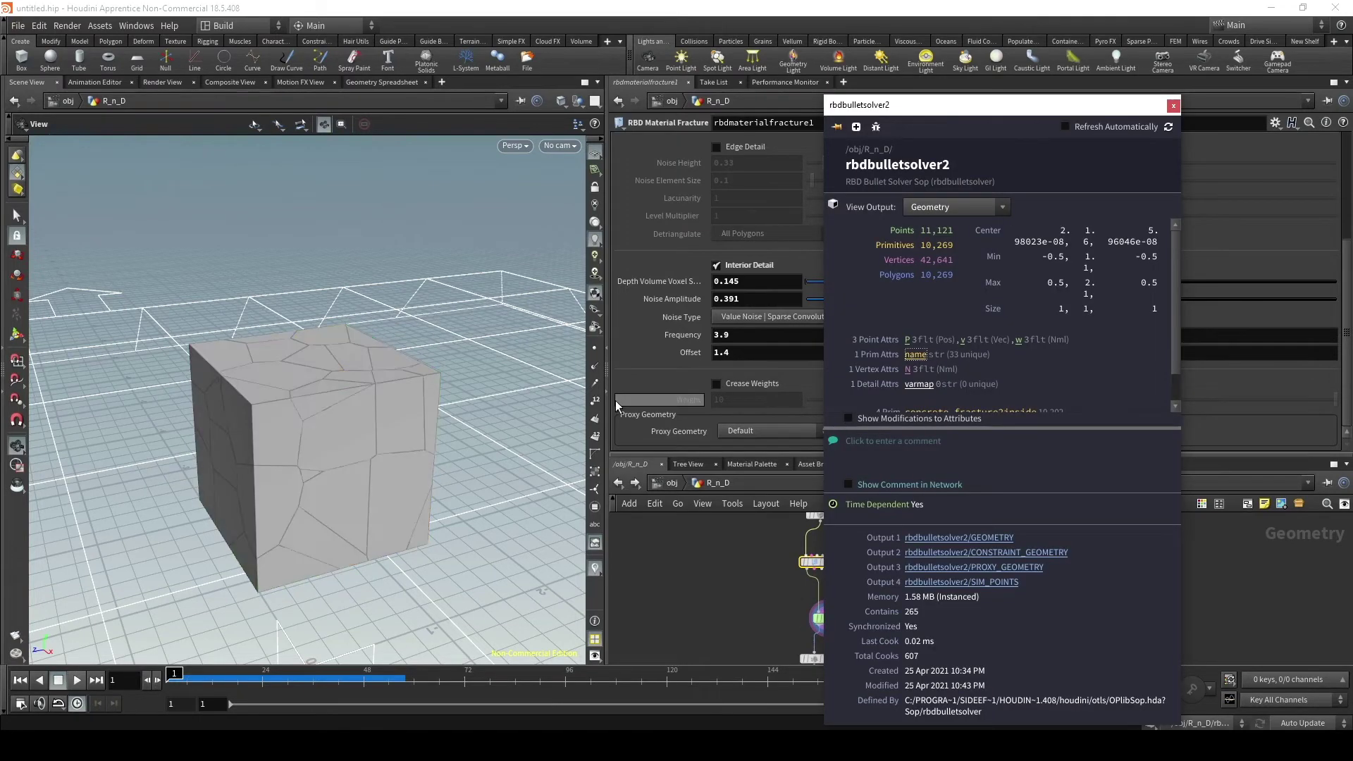
pyautogui.click(1174, 105)
pyautogui.moveTo(370, 385)
pyautogui.mouseDown()
pyautogui.moveTo(365, 416)
pyautogui.moveTo(248, 439)
pyautogui.moveTo(372, 430)
pyautogui.moveTo(408, 378)
pyautogui.moveTo(321, 395)
pyautogui.moveTo(341, 387)
pyautogui.mouseUp()
pyautogui.scroll(3, 197, 426)
pyautogui.scroll(2, 353, 388)
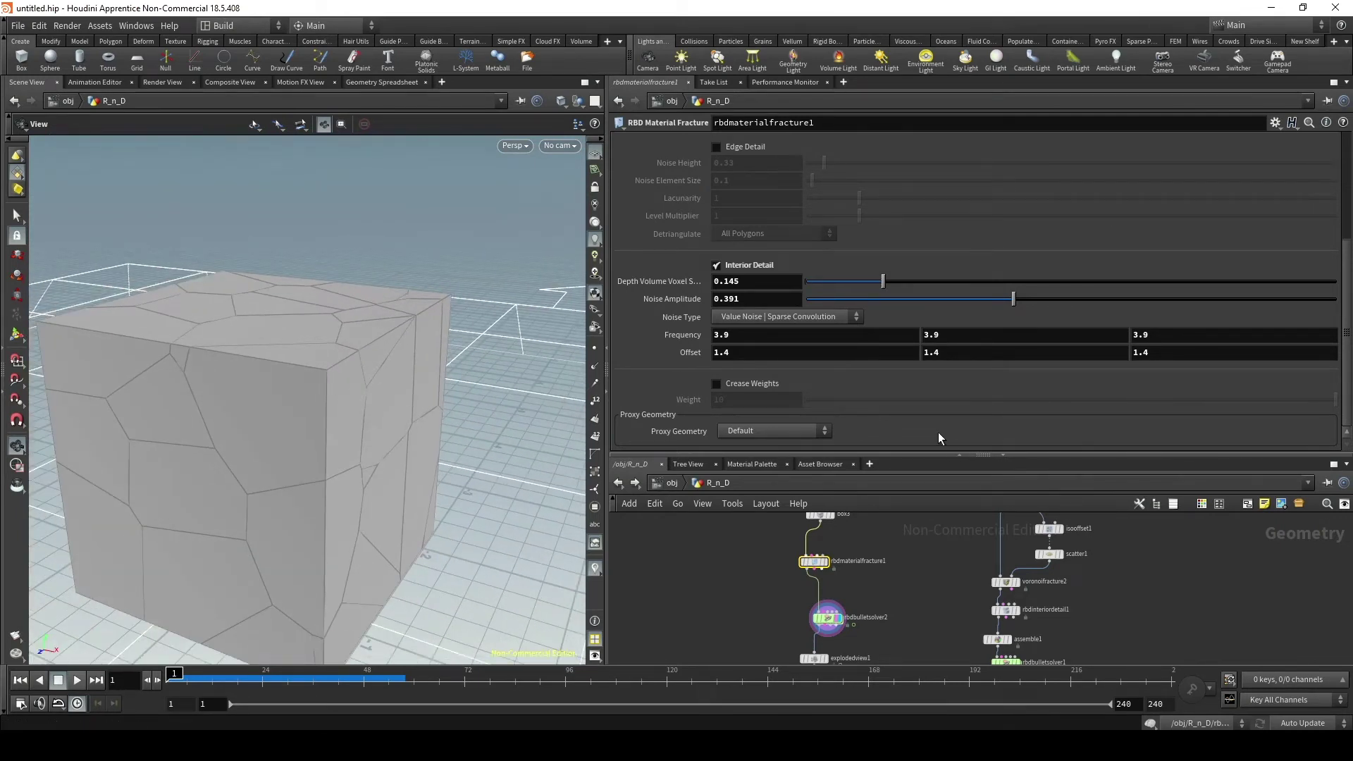
pyautogui.scroll(5, 937, 433)
pyautogui.scroll(1, 938, 433)
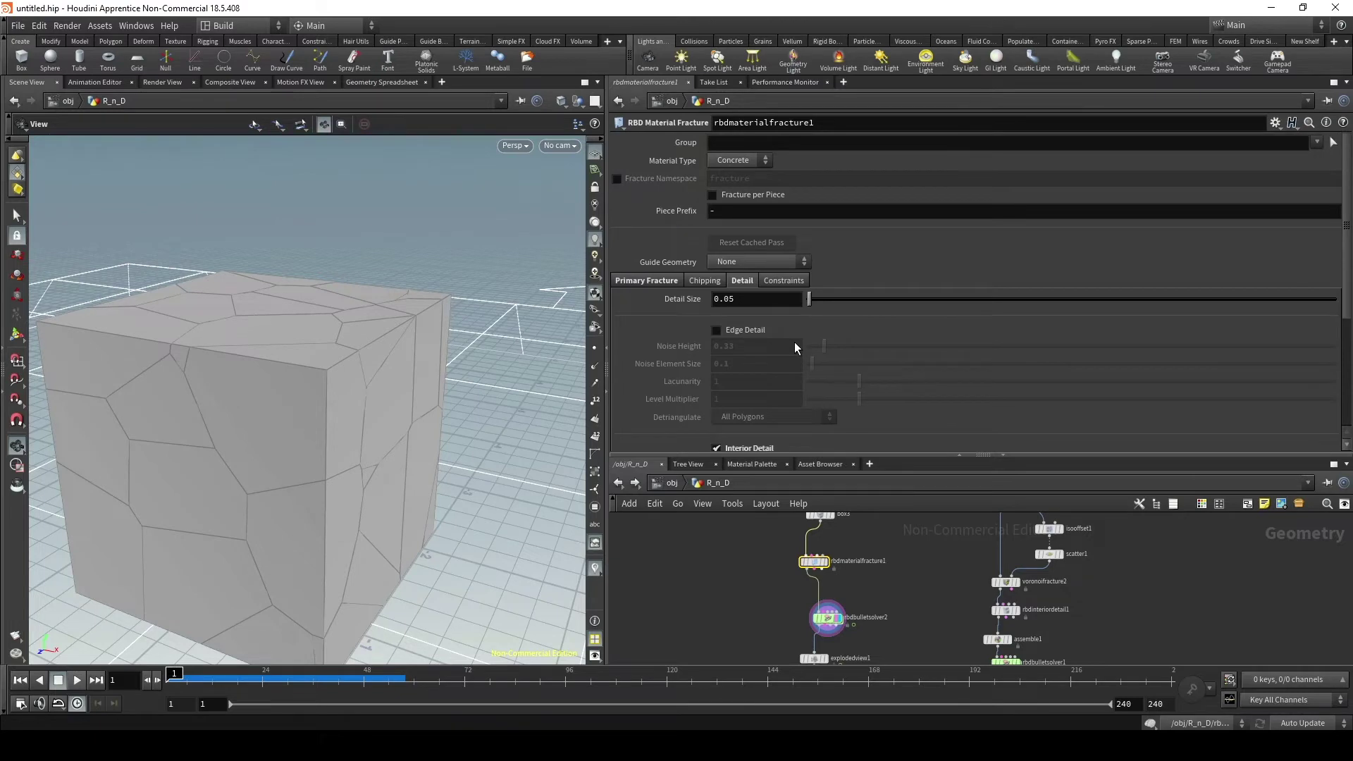
# - Enable Chipping (ratio 0.5, corner depth 0.05), toggling it off and on to compare edges
pyautogui.click(705, 281)
pyautogui.moveTo(345, 395); pyautogui.dragTo(311, 399)
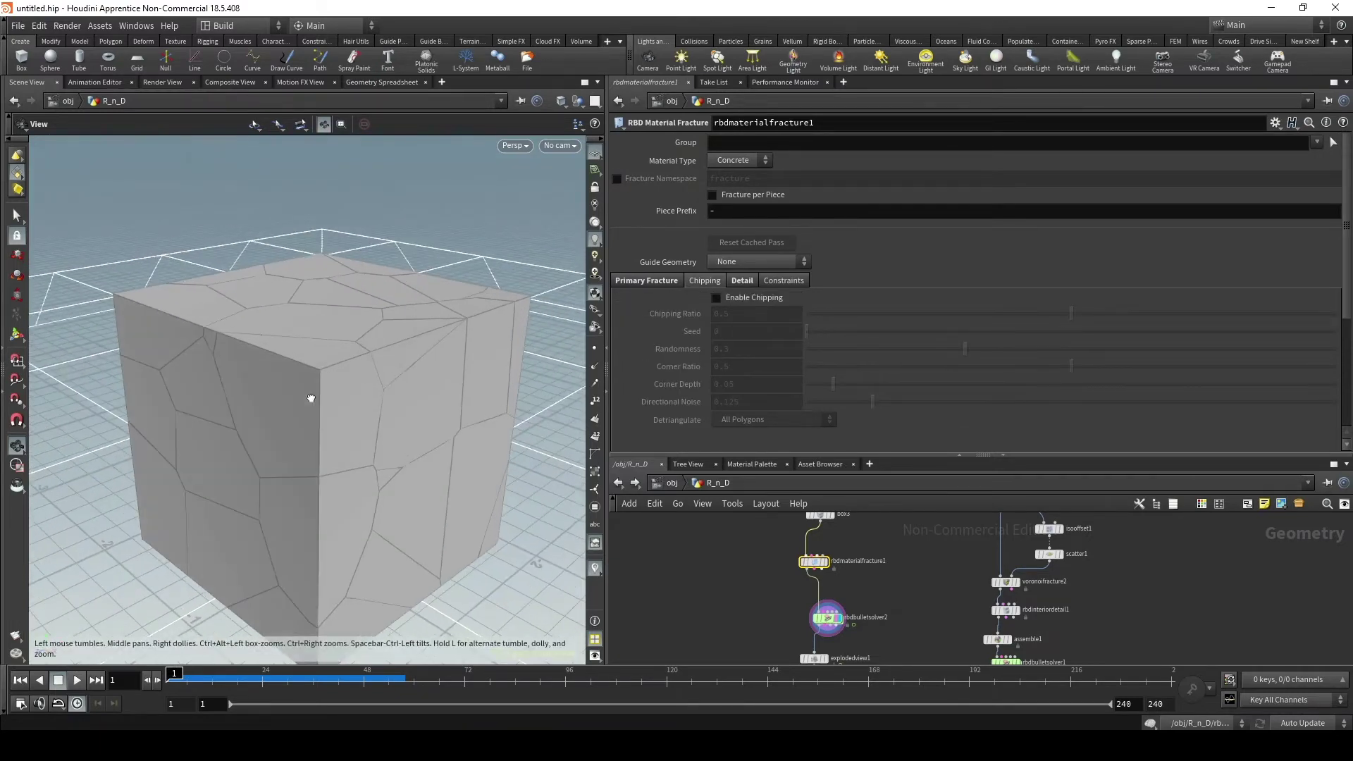
pyautogui.moveTo(398, 376); pyautogui.dragTo(381, 370)
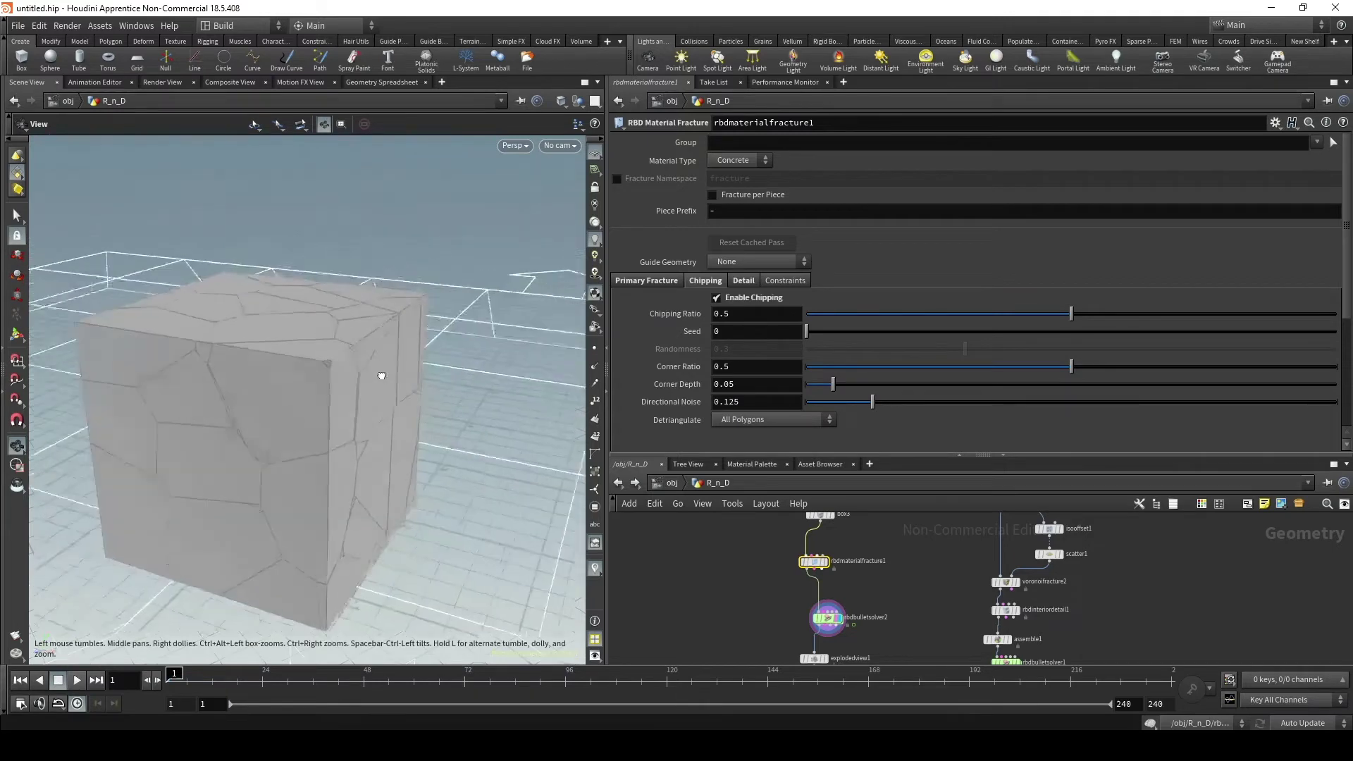
pyautogui.scroll(5, 378, 372)
pyautogui.scroll(3, 401, 384)
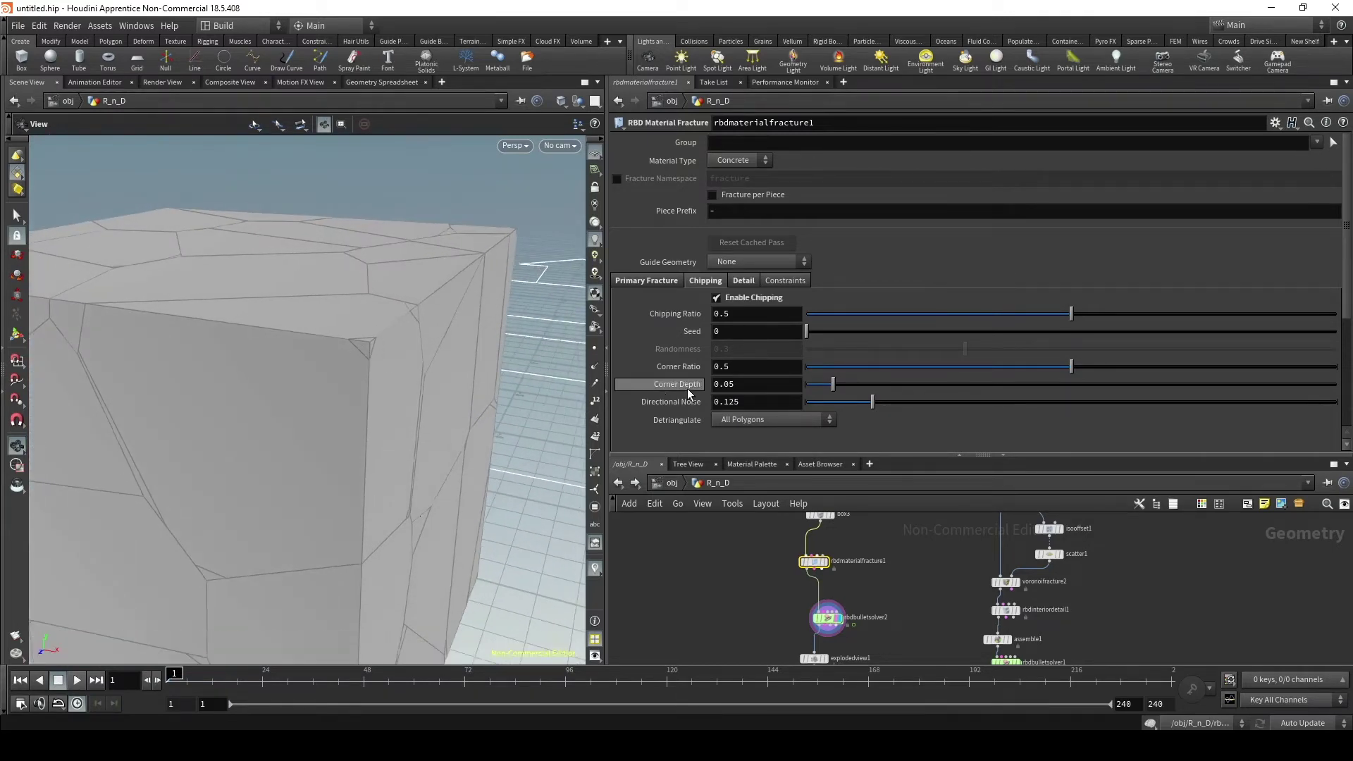
pyautogui.click(716, 297)
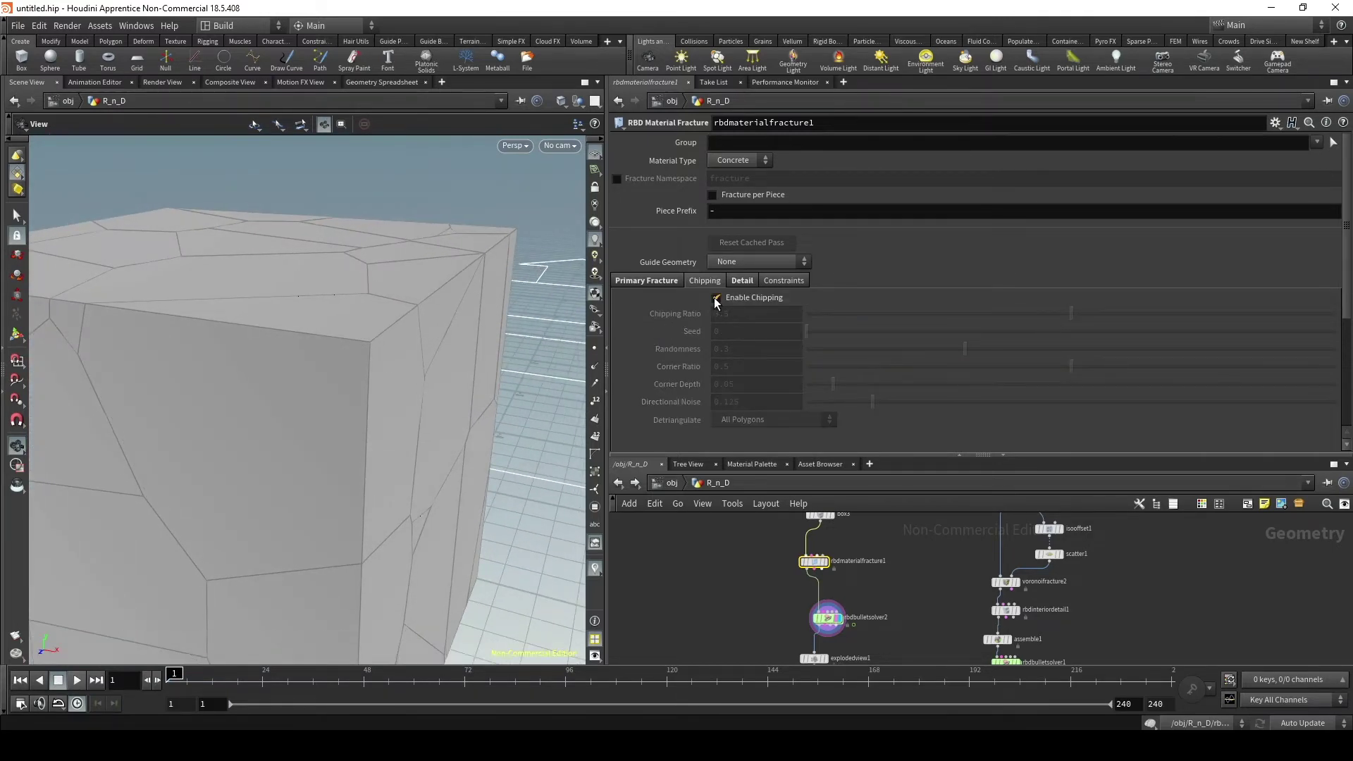
pyautogui.click(715, 297)
pyautogui.moveTo(378, 353)
pyautogui.mouseDown()
pyautogui.moveTo(420, 384)
pyautogui.moveTo(402, 371)
pyautogui.mouseUp()
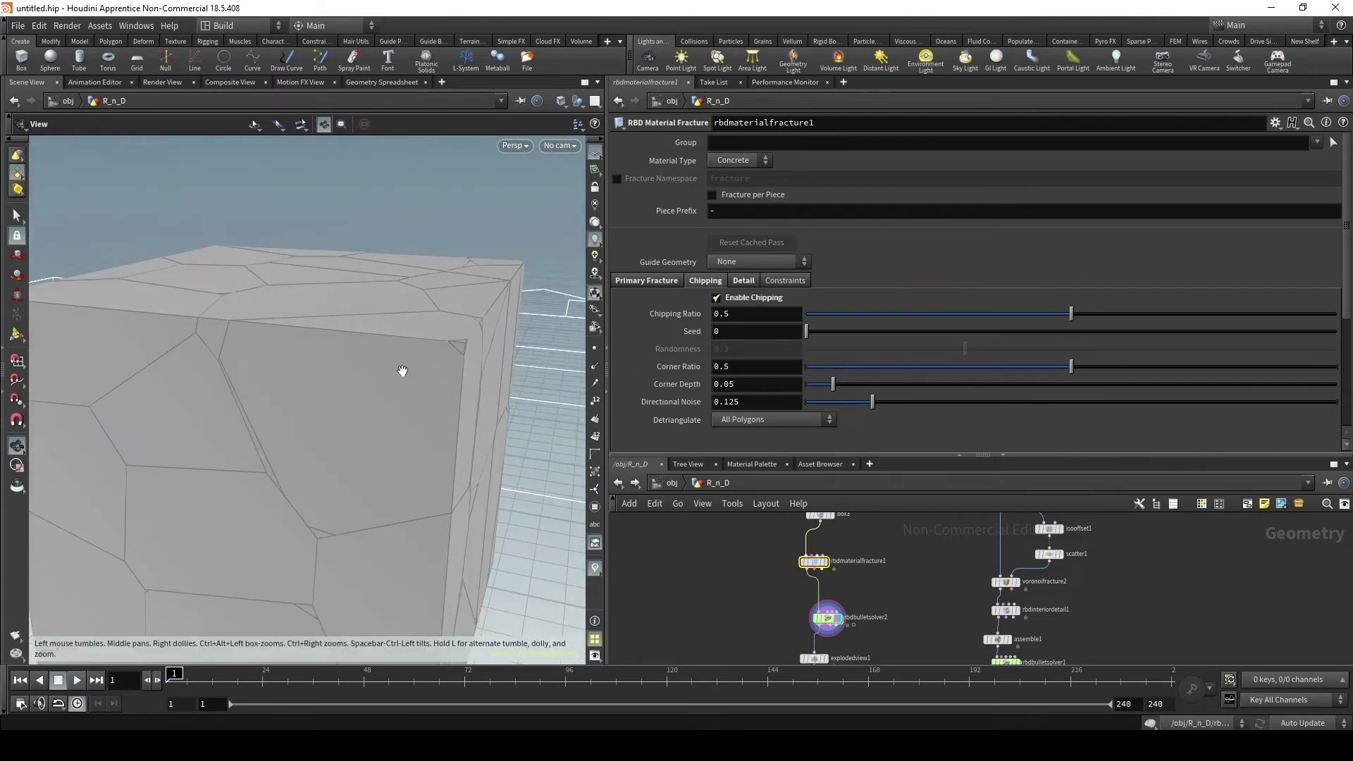
pyautogui.press('h')
# - Replay the shatter simulation several times, then return to frame 1
pyautogui.click(77, 679)
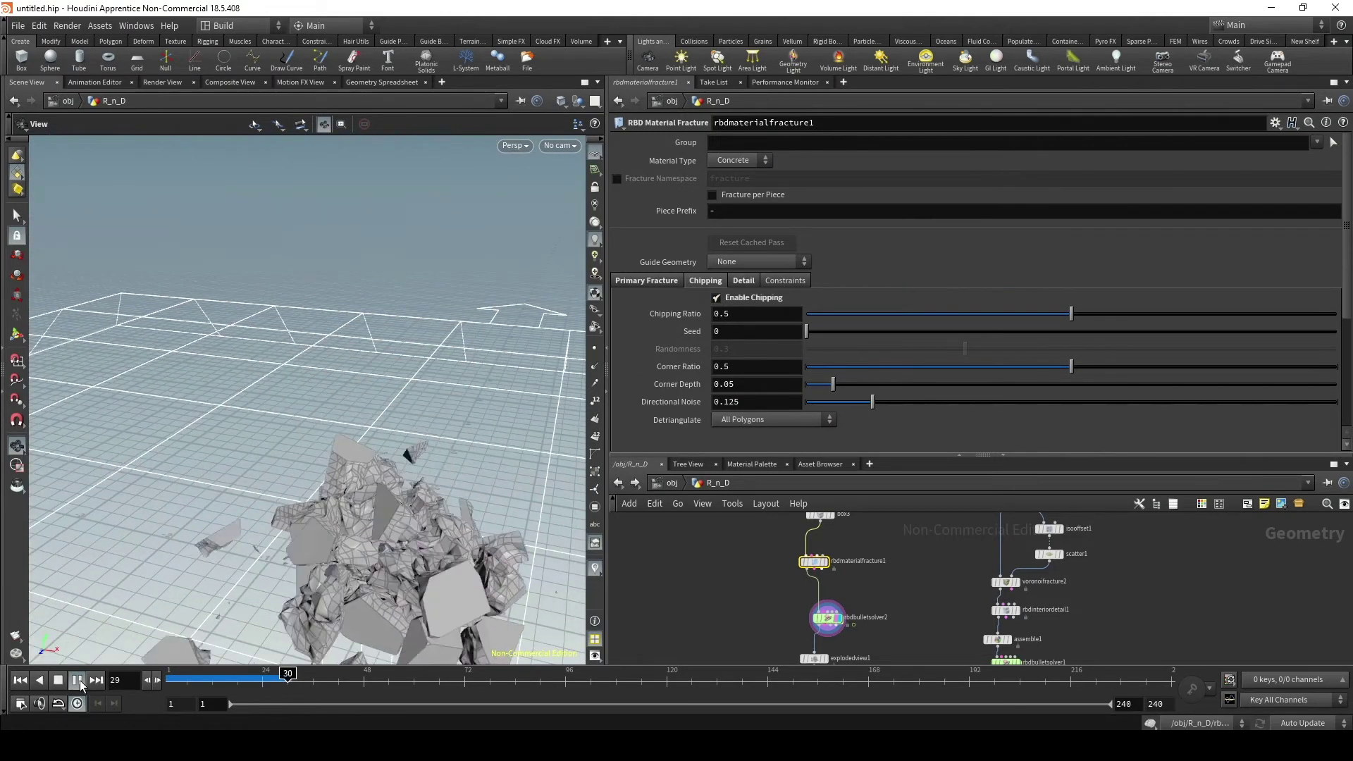
pyautogui.click(79, 679)
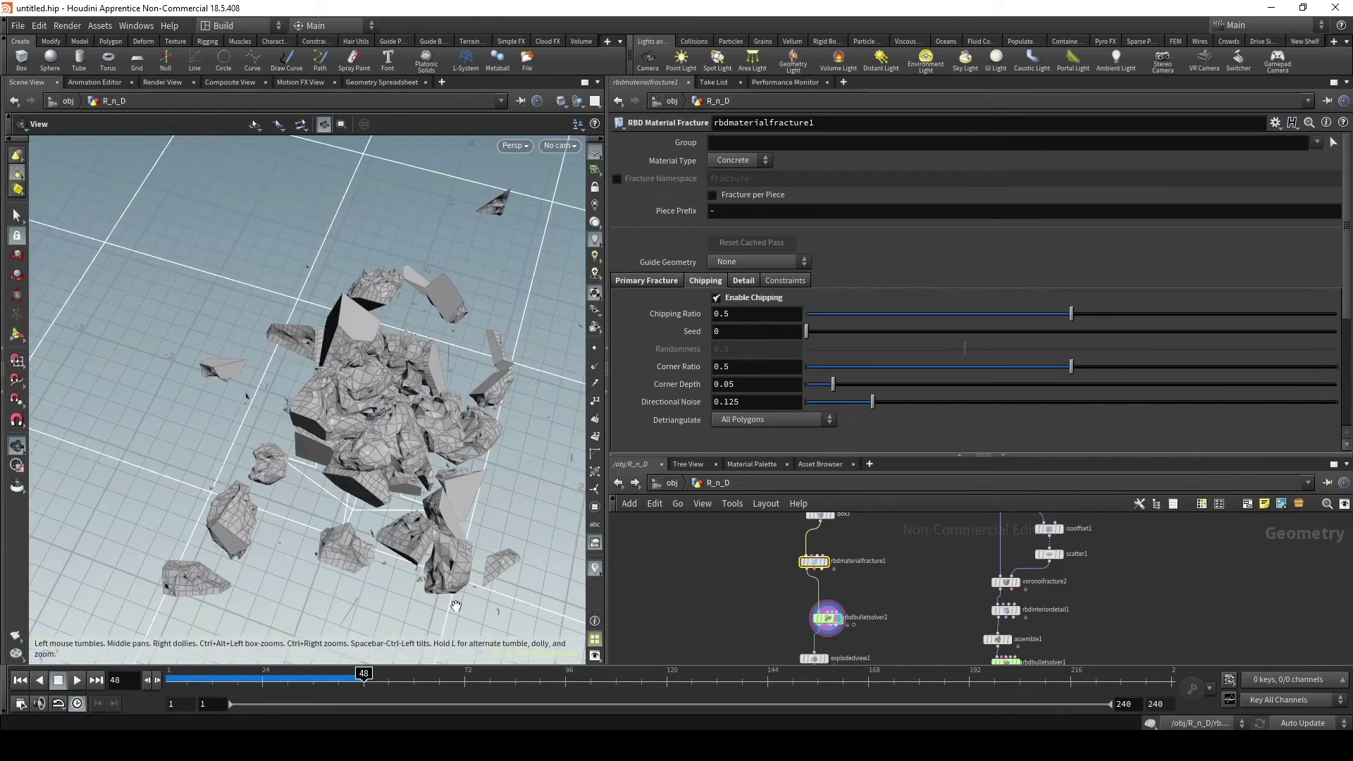
pyautogui.click(19, 680)
pyautogui.click(77, 679)
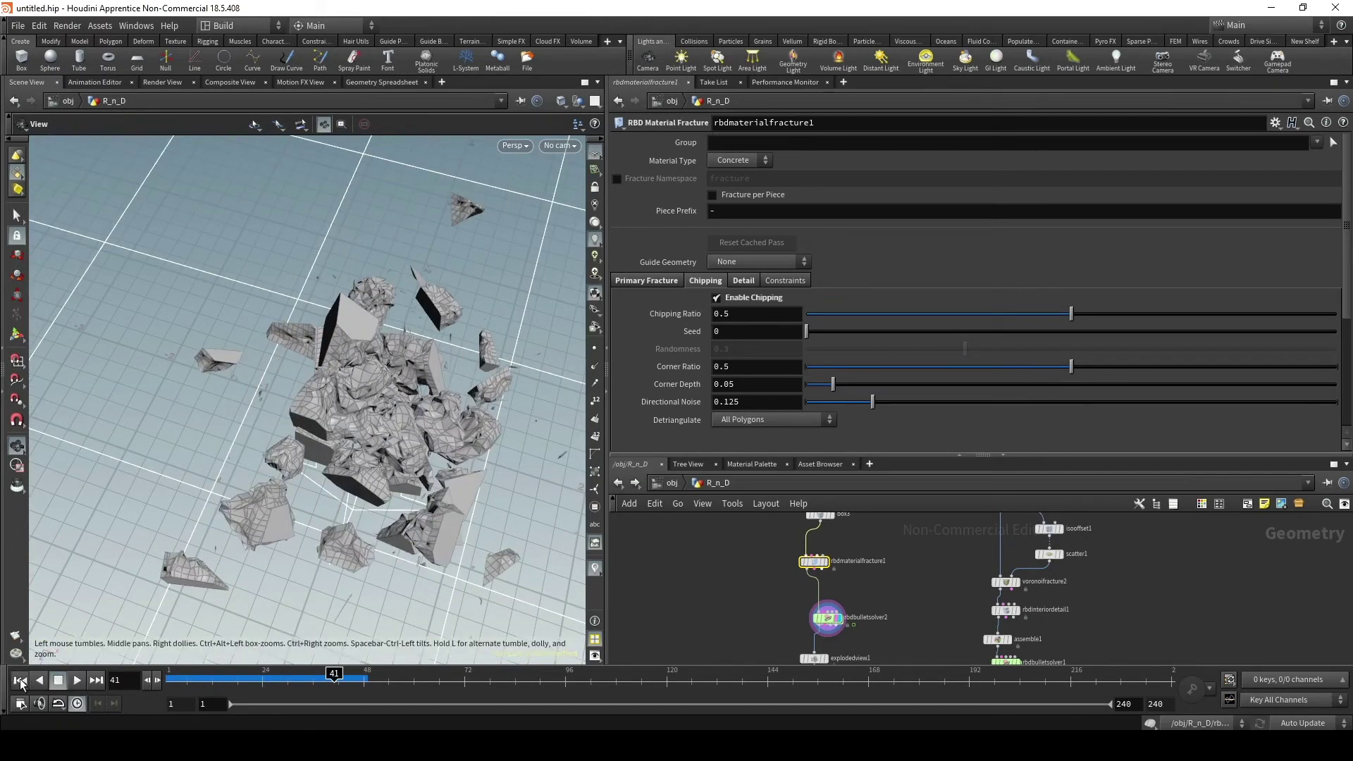
pyautogui.click(20, 680)
pyautogui.click(76, 679)
pyautogui.click(77, 679)
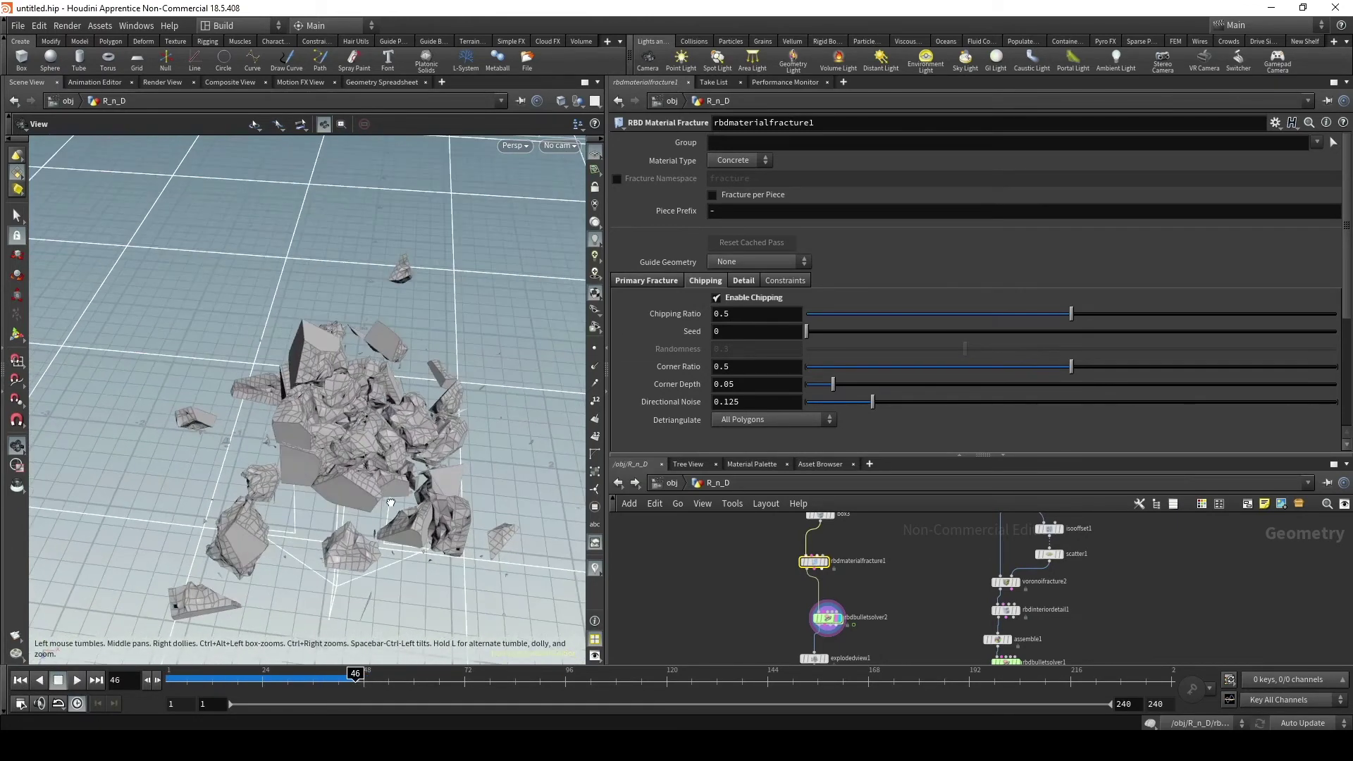
pyautogui.click(21, 680)
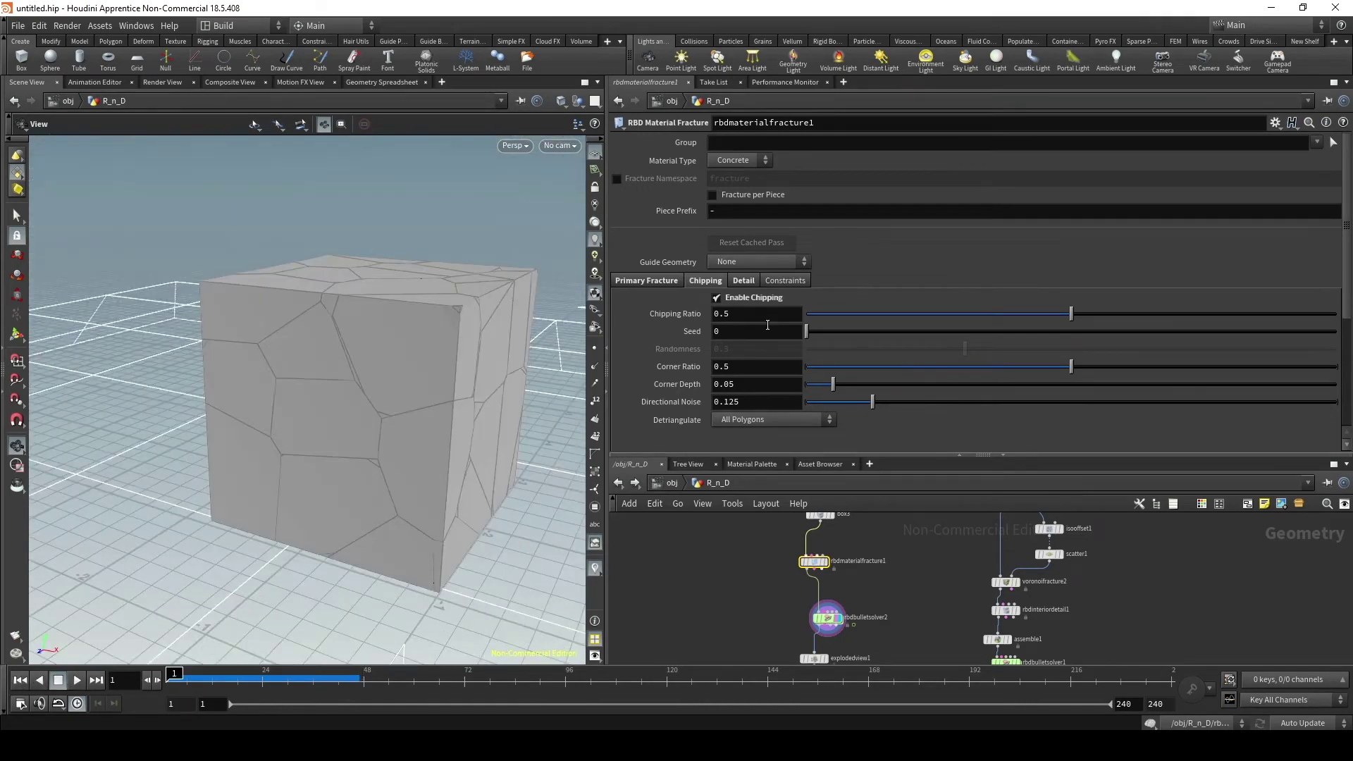
# - Raise the concrete fracture's Chipping Ratio to 0.614
pyautogui.keyDown('alt'); pyautogui.moveTo(381, 331); pyautogui.dragTo(392, 366); pyautogui.keyUp('alt')
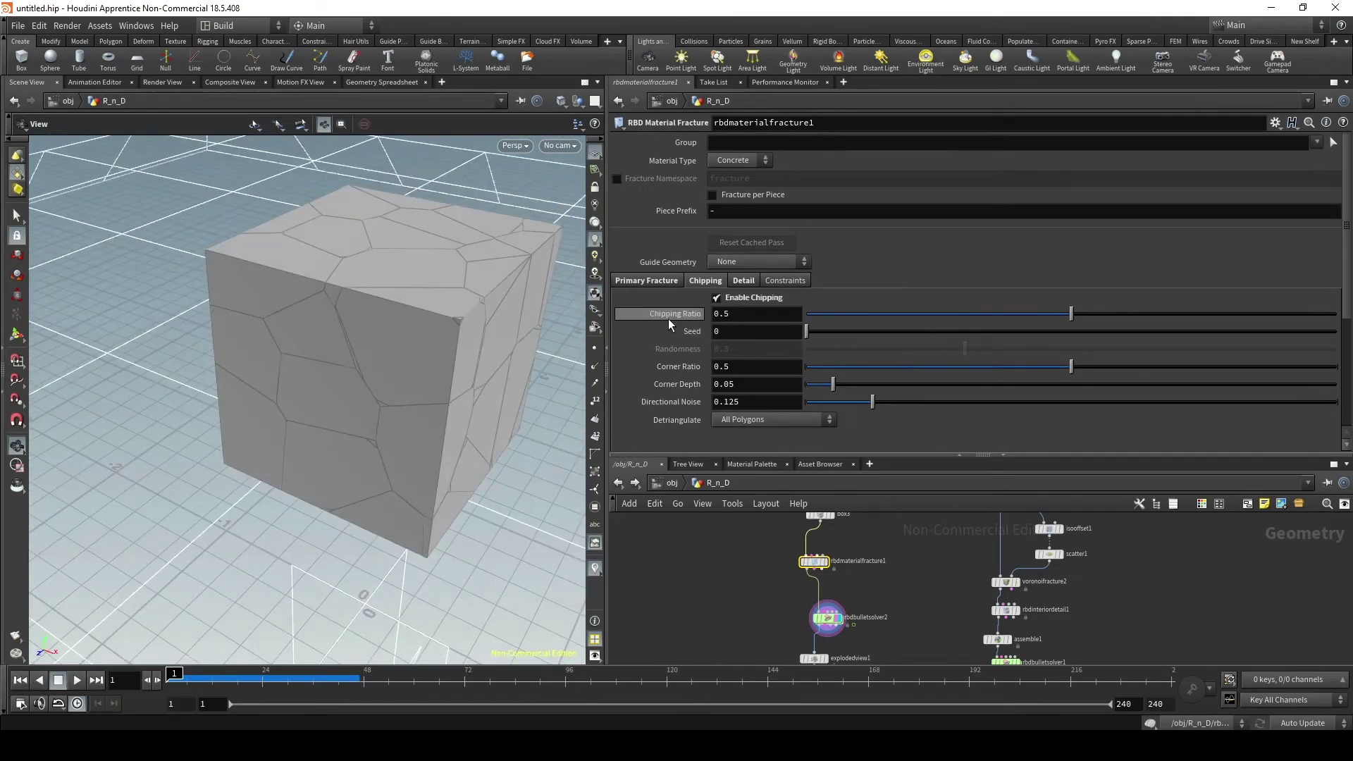
pyautogui.moveTo(437, 331)
pyautogui.keyDown('alt'); pyautogui.mouseDown()
pyautogui.moveTo(414, 356)
pyautogui.moveTo(518, 358)
pyautogui.mouseUp(); pyautogui.keyUp('alt')
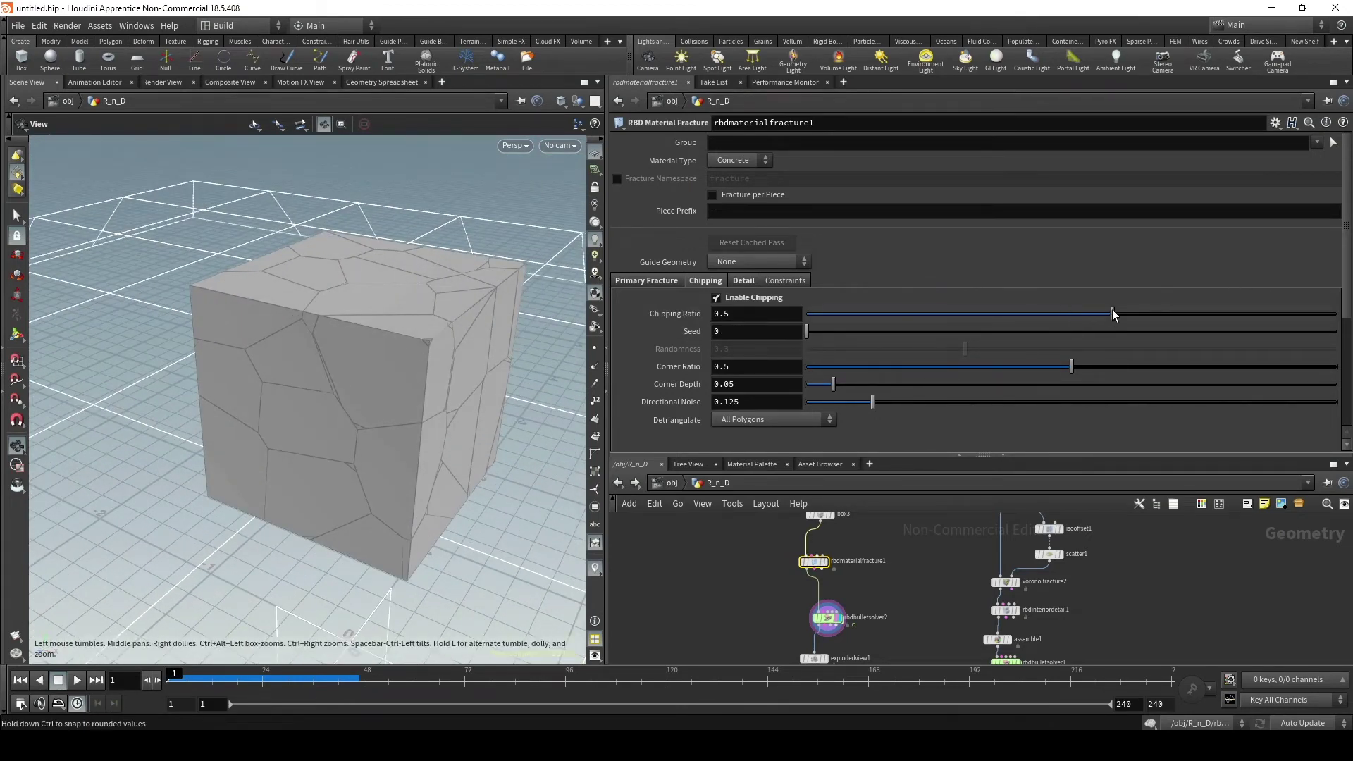
pyautogui.moveTo(379, 328); pyautogui.dragTo(422, 385)
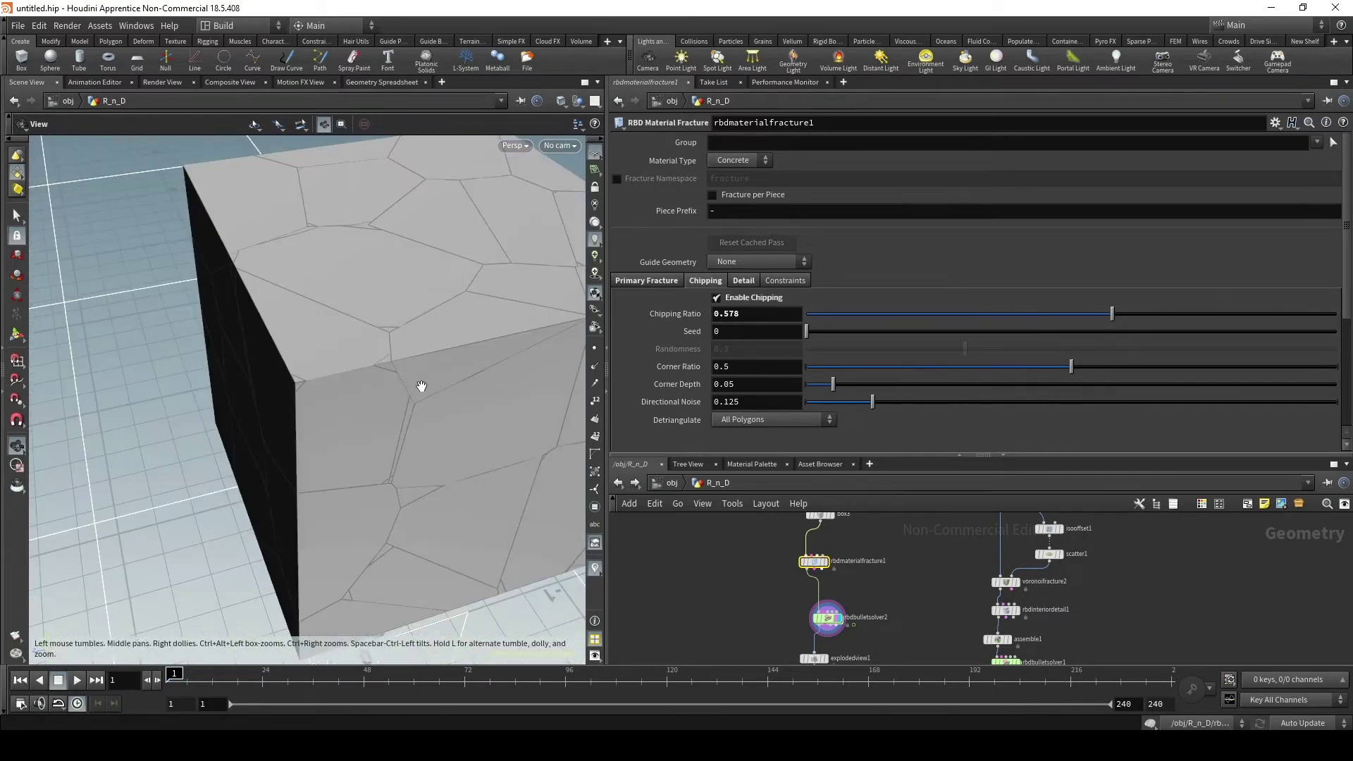
pyautogui.moveTo(1112, 313)
pyautogui.mouseDown()
pyautogui.moveTo(1082, 317)
pyautogui.moveTo(1133, 323)
pyautogui.mouseUp()
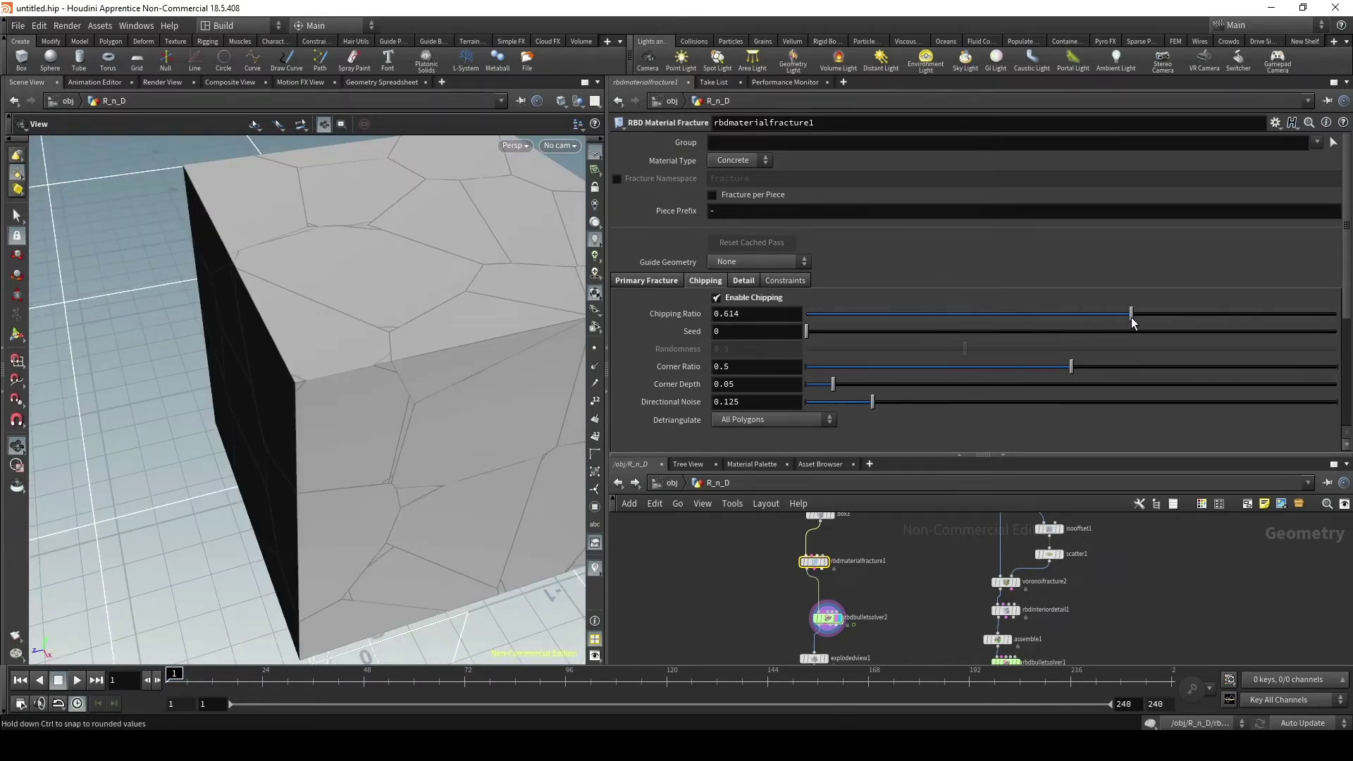
# - Set the Corner Ratio to 0.806, briefly trying 0.605 along the way
pyautogui.moveTo(387, 362); pyautogui.dragTo(493, 370)
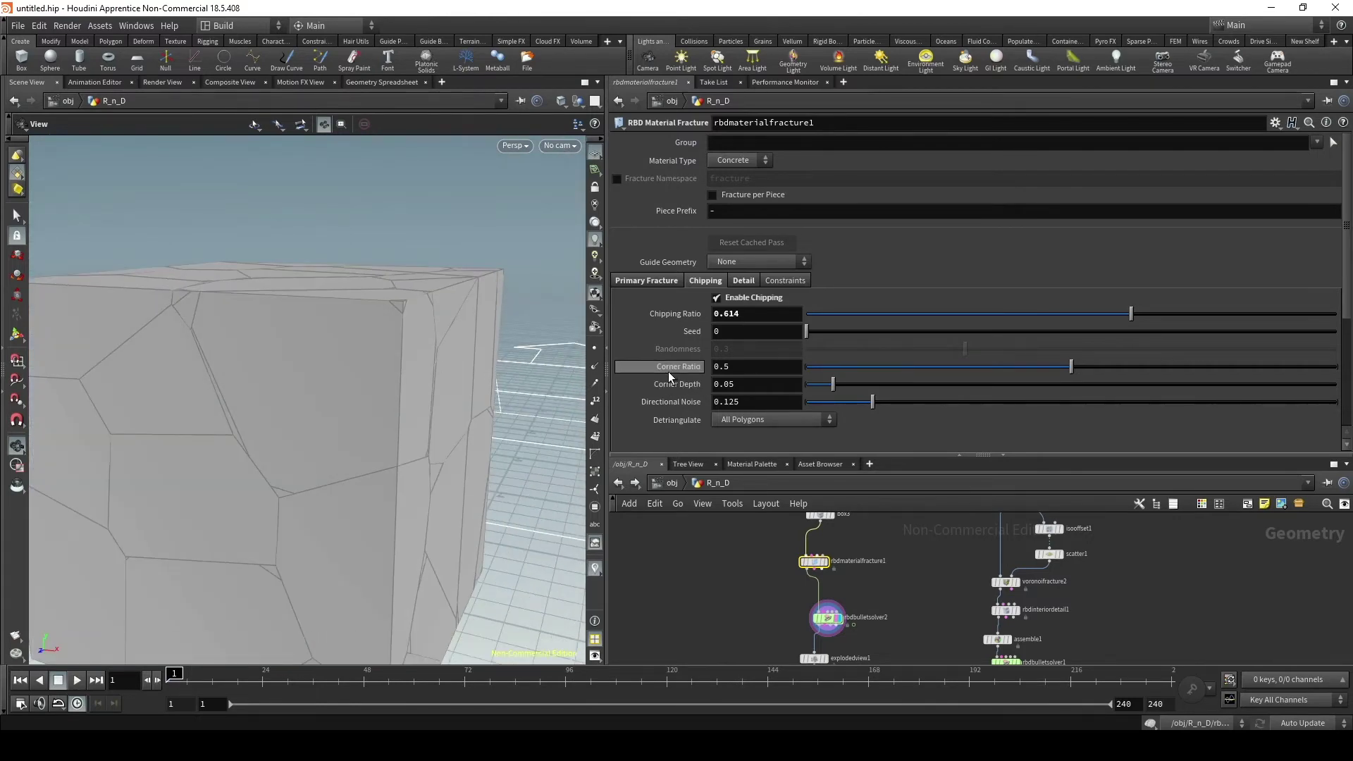
pyautogui.moveTo(365, 368); pyautogui.dragTo(281, 319)
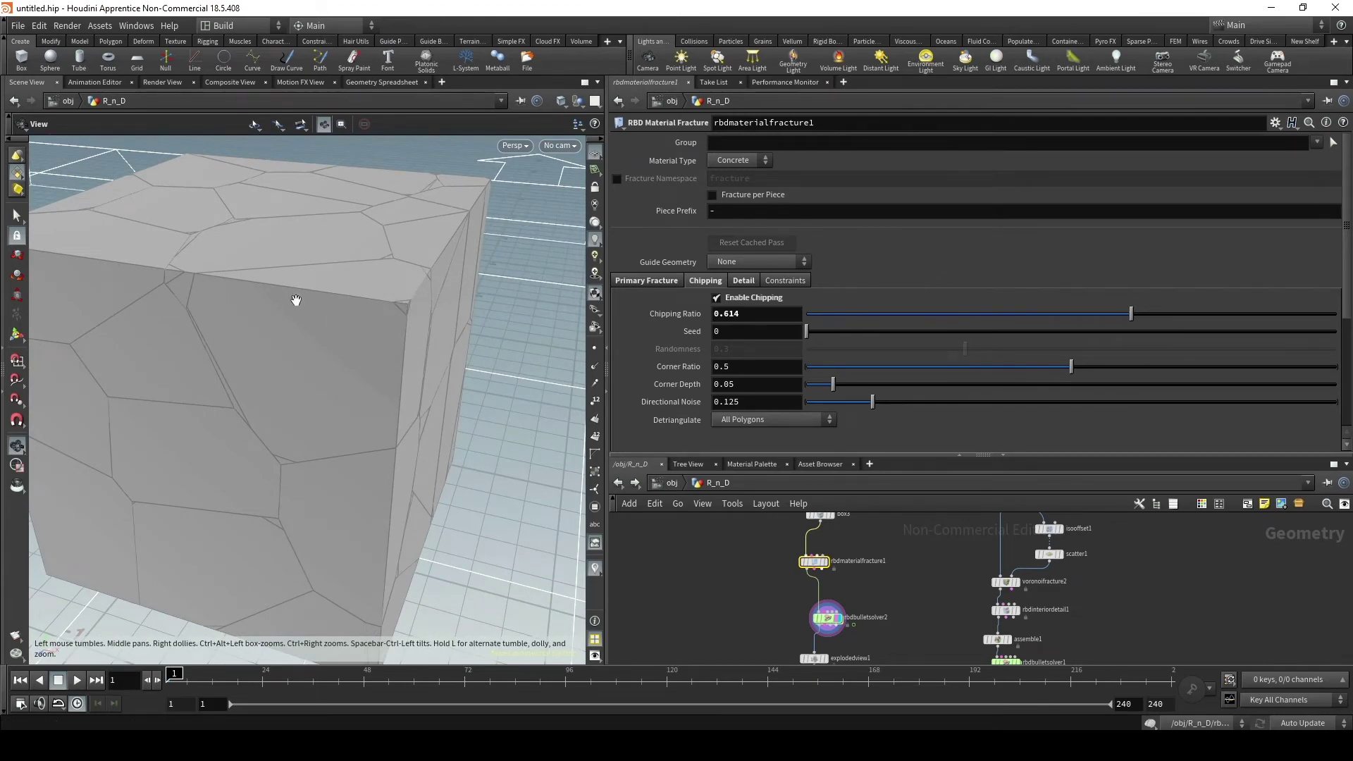
pyautogui.moveTo(296, 300)
pyautogui.mouseDown()
pyautogui.moveTo(226, 403)
pyautogui.moveTo(157, 341)
pyautogui.moveTo(432, 329)
pyautogui.mouseUp()
pyautogui.moveTo(1129, 367)
pyautogui.mouseDown()
pyautogui.moveTo(1009, 384)
pyautogui.moveTo(1233, 373)
pyautogui.mouseUp()
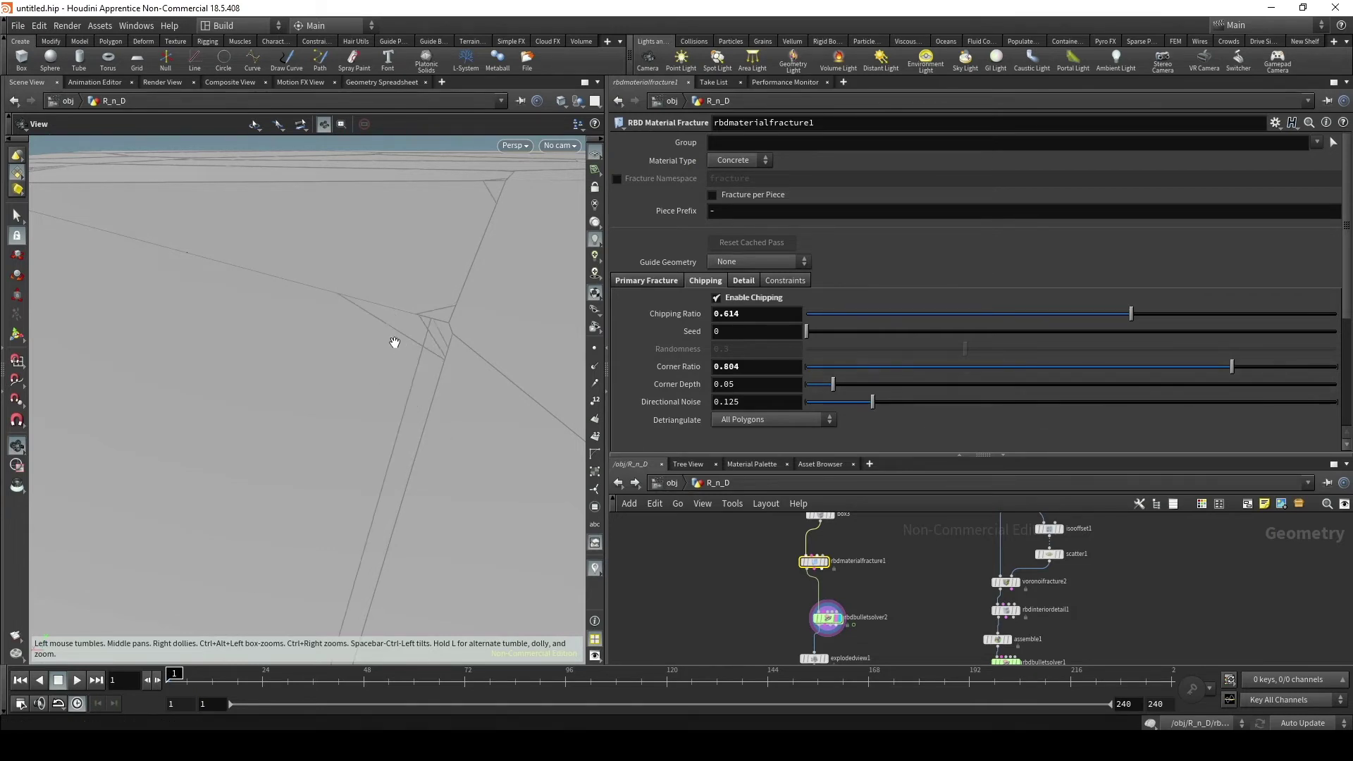
pyautogui.moveTo(1232, 366); pyautogui.dragTo(1127, 366)
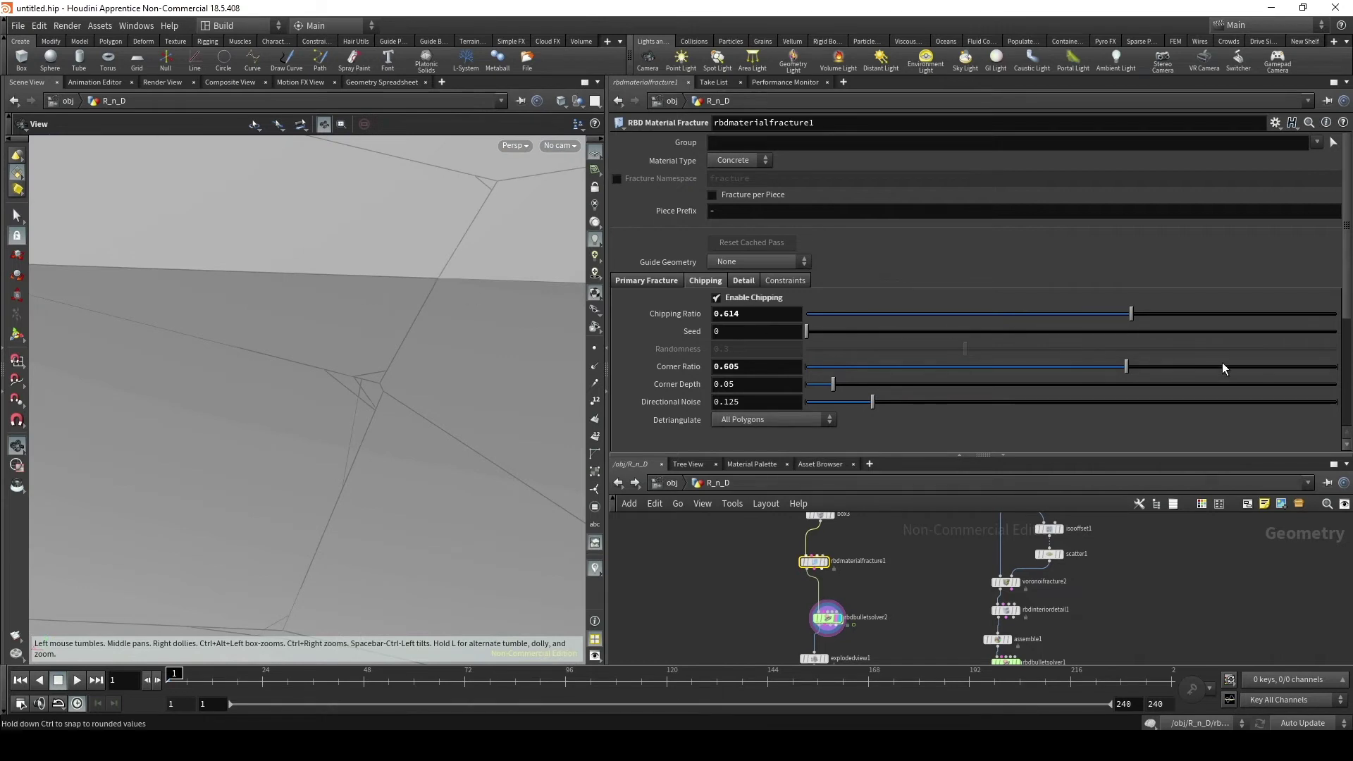
pyautogui.moveTo(1234, 367); pyautogui.dragTo(1234, 366)
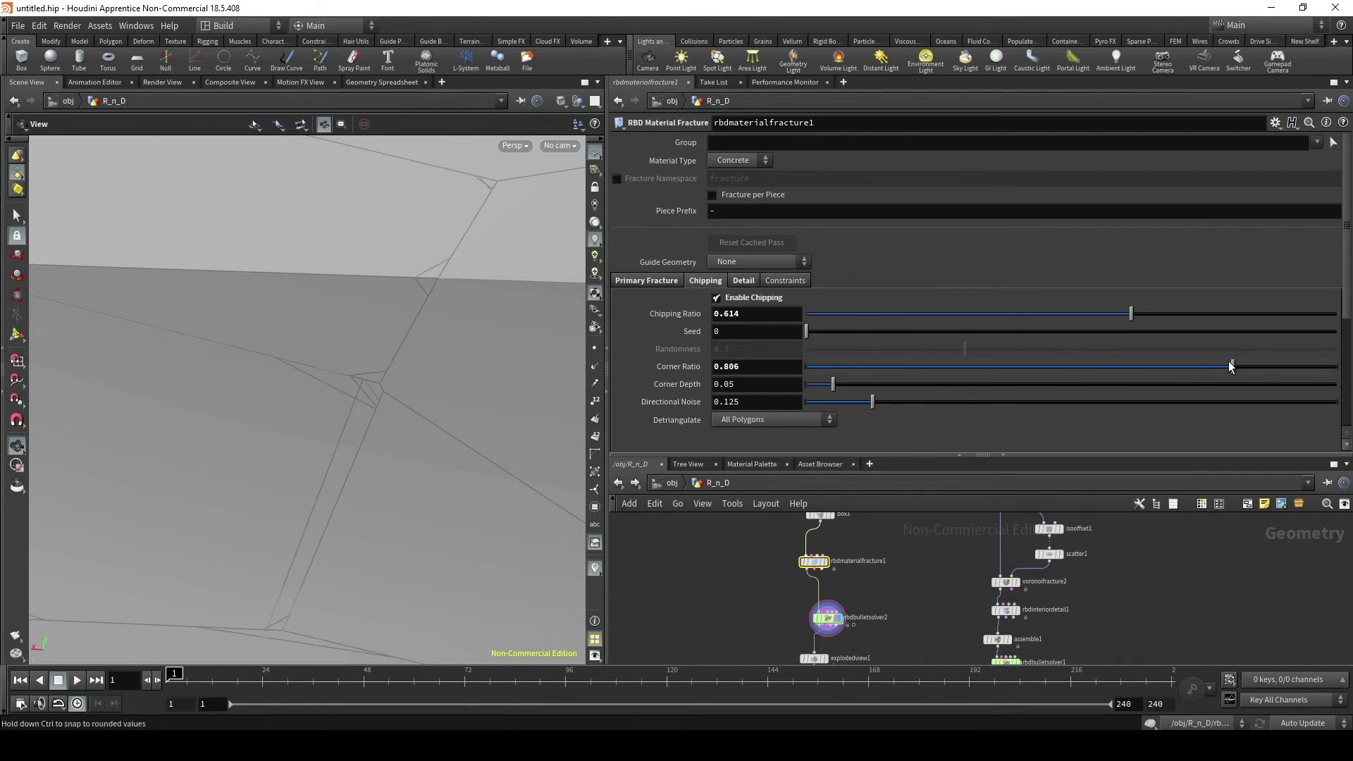
# - Set Corner Depth to 0.059 after trying 0.154
pyautogui.scroll(-10, 485, 302)
pyautogui.moveTo(393, 383)
pyautogui.mouseDown()
pyautogui.moveTo(278, 417)
pyautogui.moveTo(393, 395)
pyautogui.moveTo(330, 418)
pyautogui.mouseUp()
pyautogui.scroll(2, 352, 423)
pyautogui.scroll(3, 381, 408)
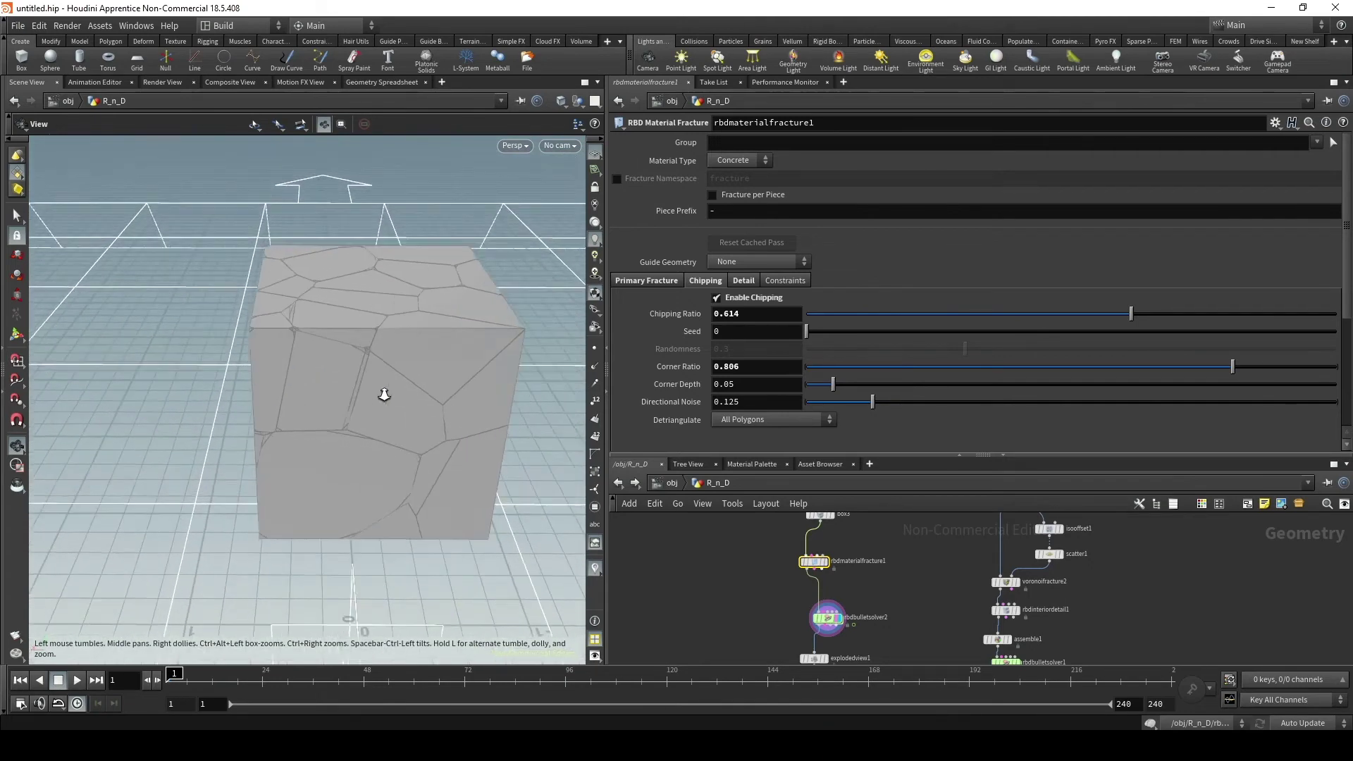
pyautogui.scroll(3, 387, 389)
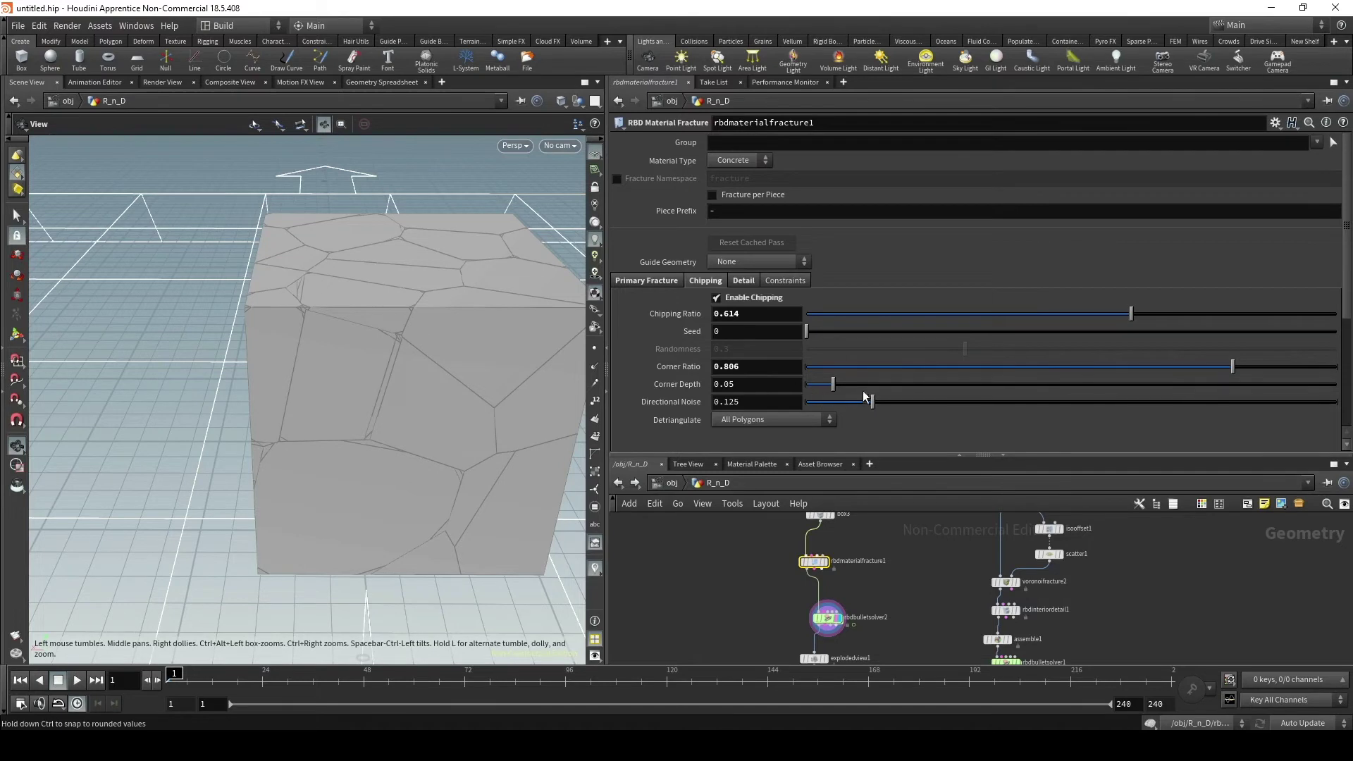
pyautogui.click(888, 383)
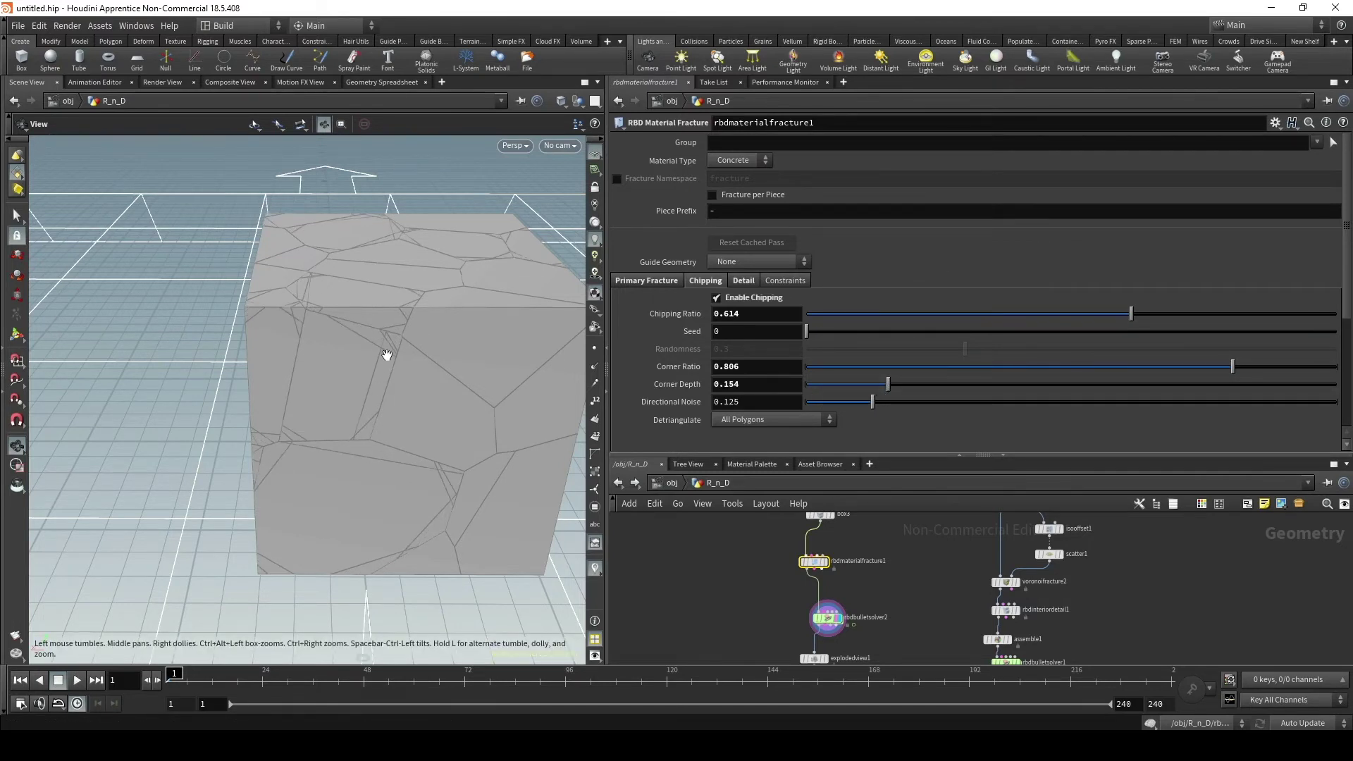
pyautogui.scroll(2, 519, 362)
pyautogui.scroll(2, 387, 378)
pyautogui.scroll(2, 432, 371)
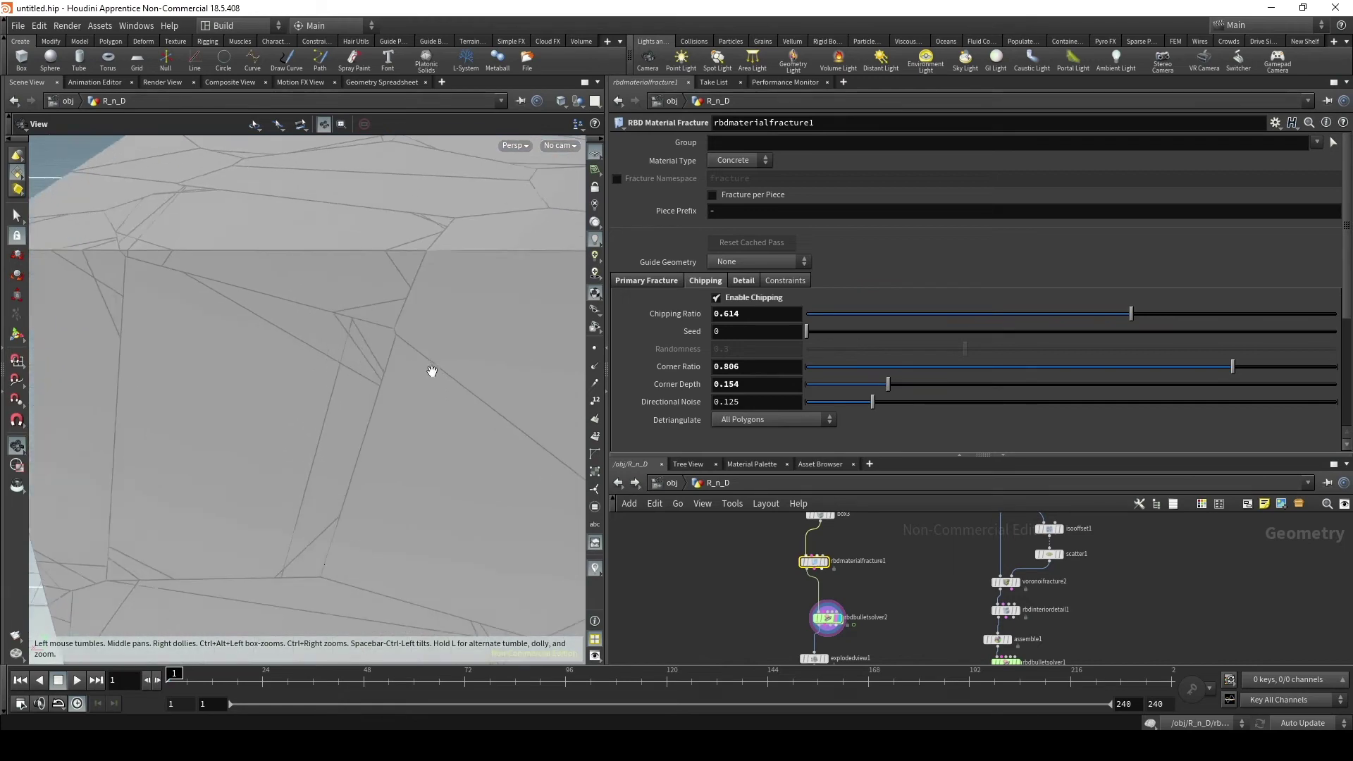
pyautogui.scroll(2, 374, 329)
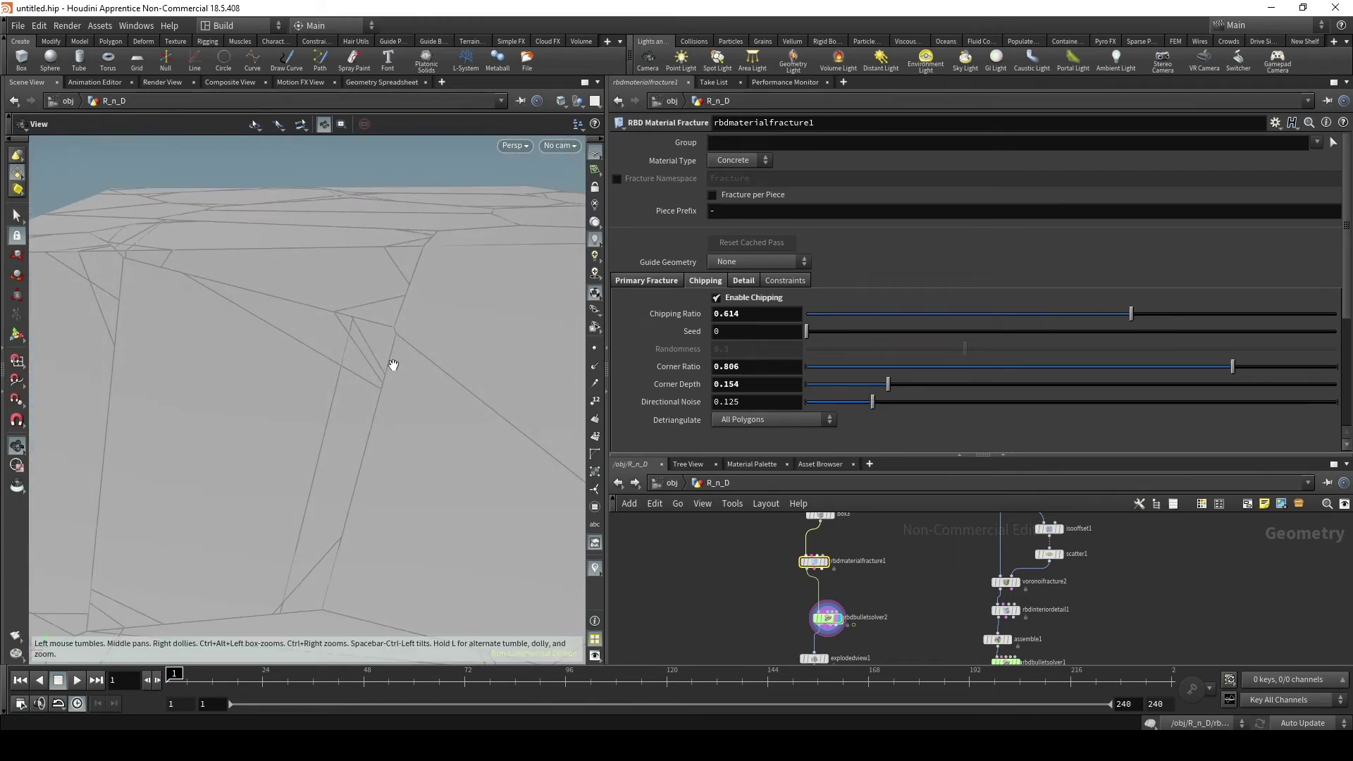
pyautogui.click(838, 385)
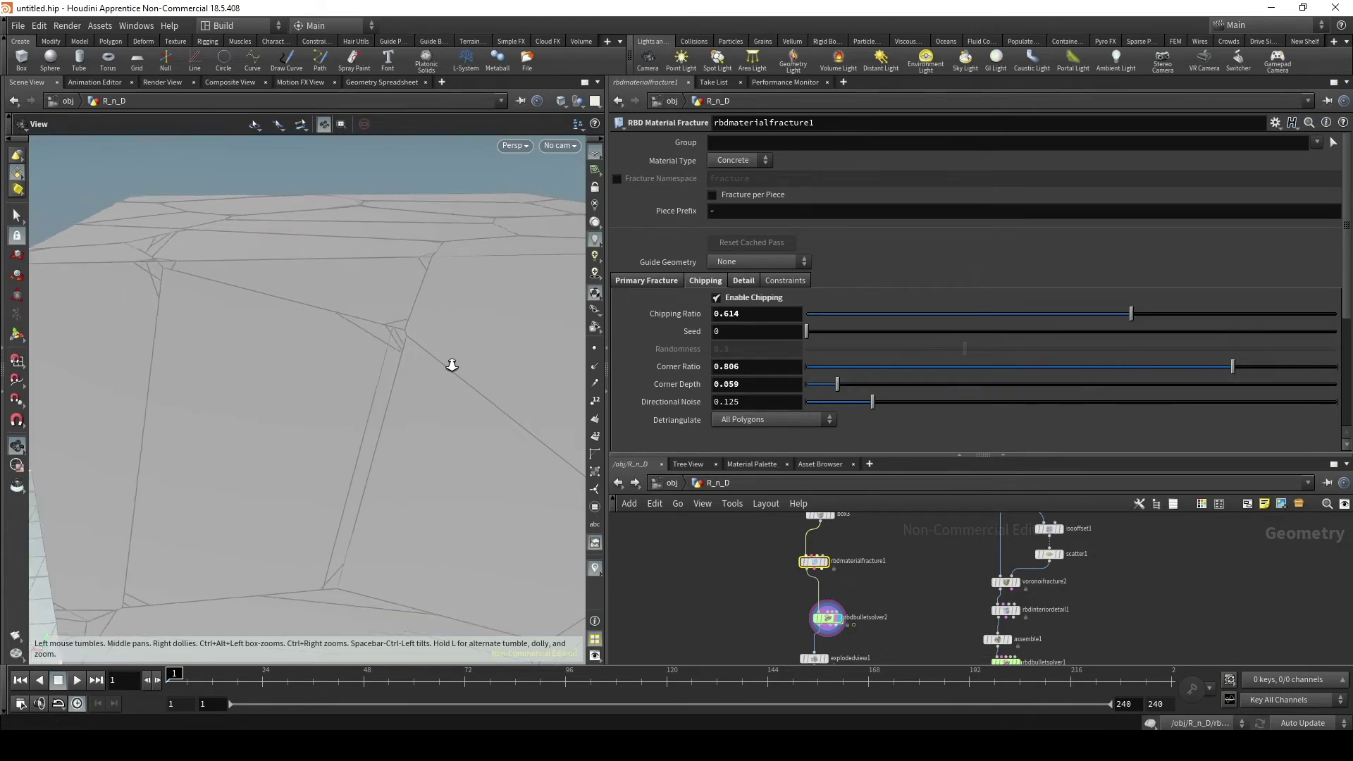
pyautogui.scroll(-5, 347, 435)
# - Play the shatter simulation and pause at frame 42 to inspect the debris
pyautogui.click(76, 680)
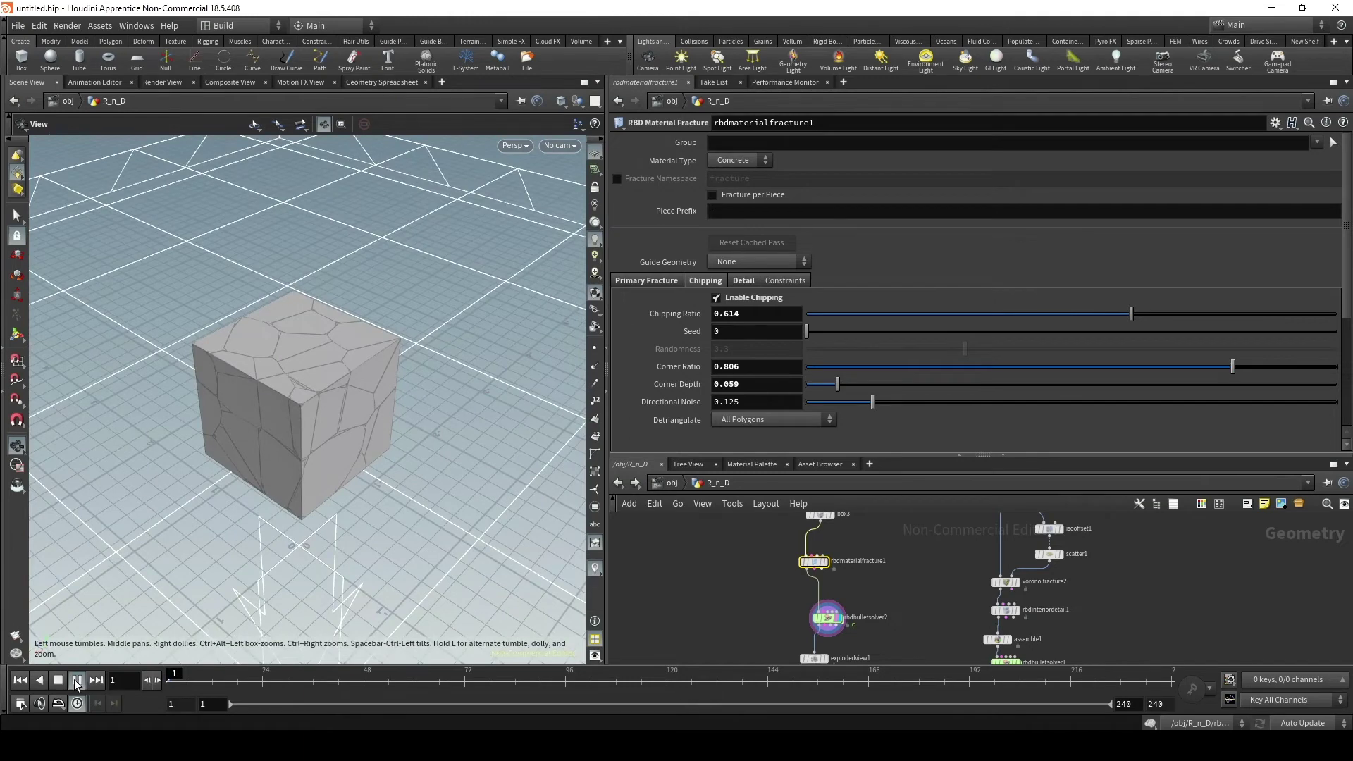
pyautogui.moveTo(339, 536); pyautogui.dragTo(382, 590)
pyautogui.scroll(3, 381, 589)
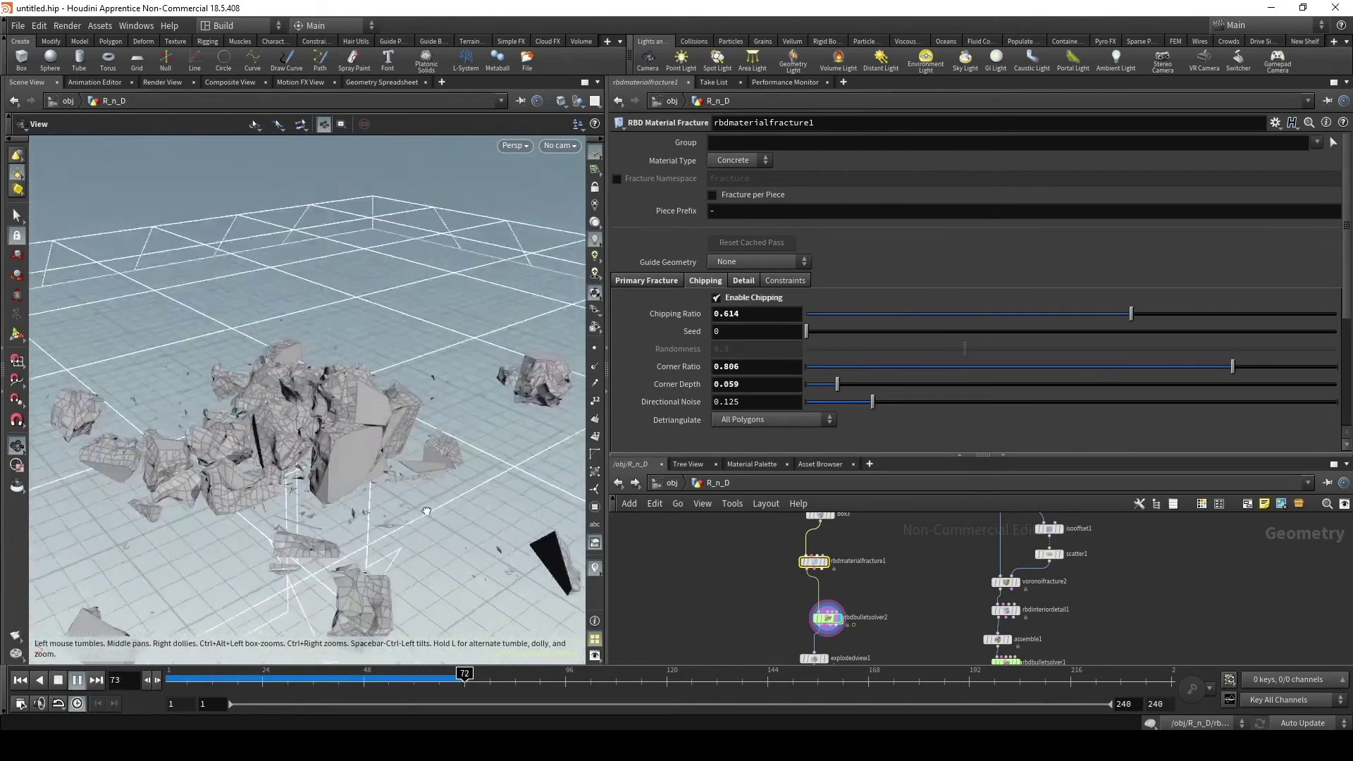
pyautogui.click(20, 680)
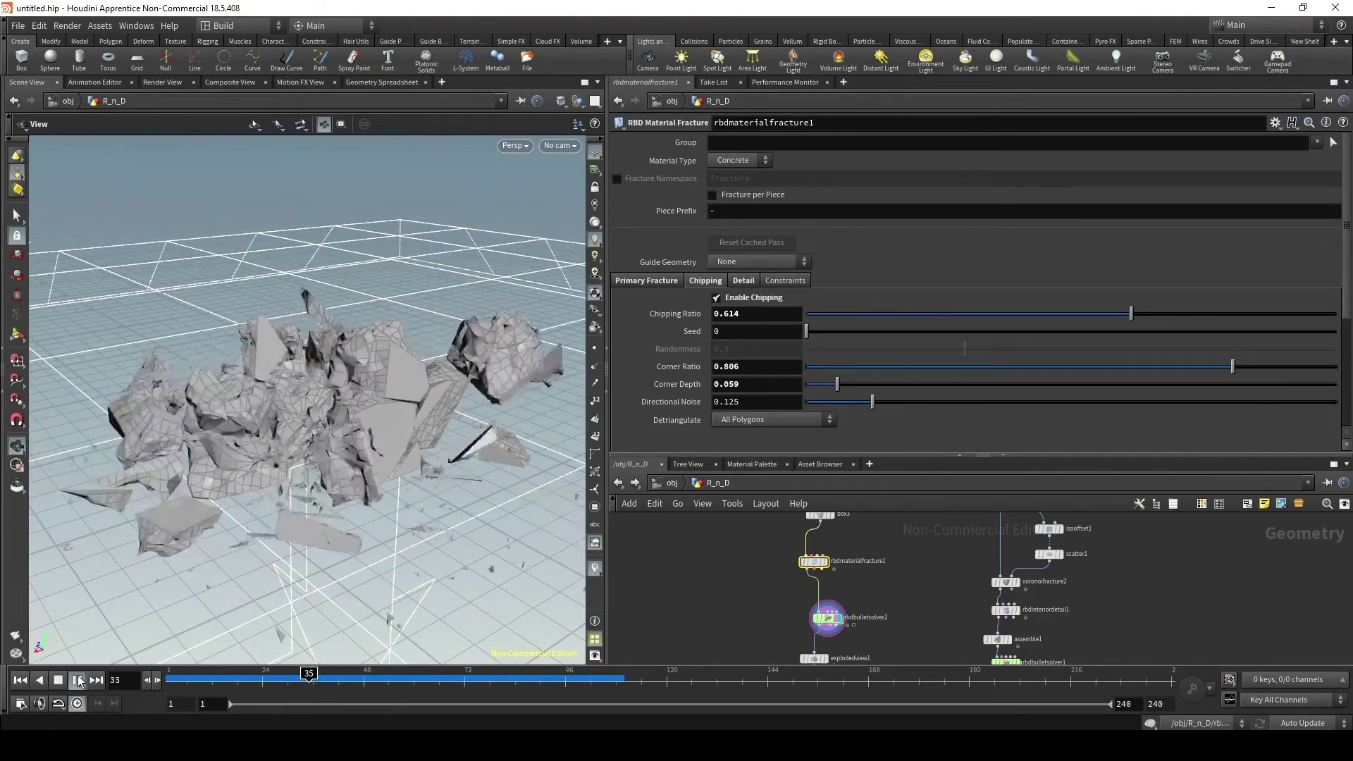
pyautogui.click(79, 680)
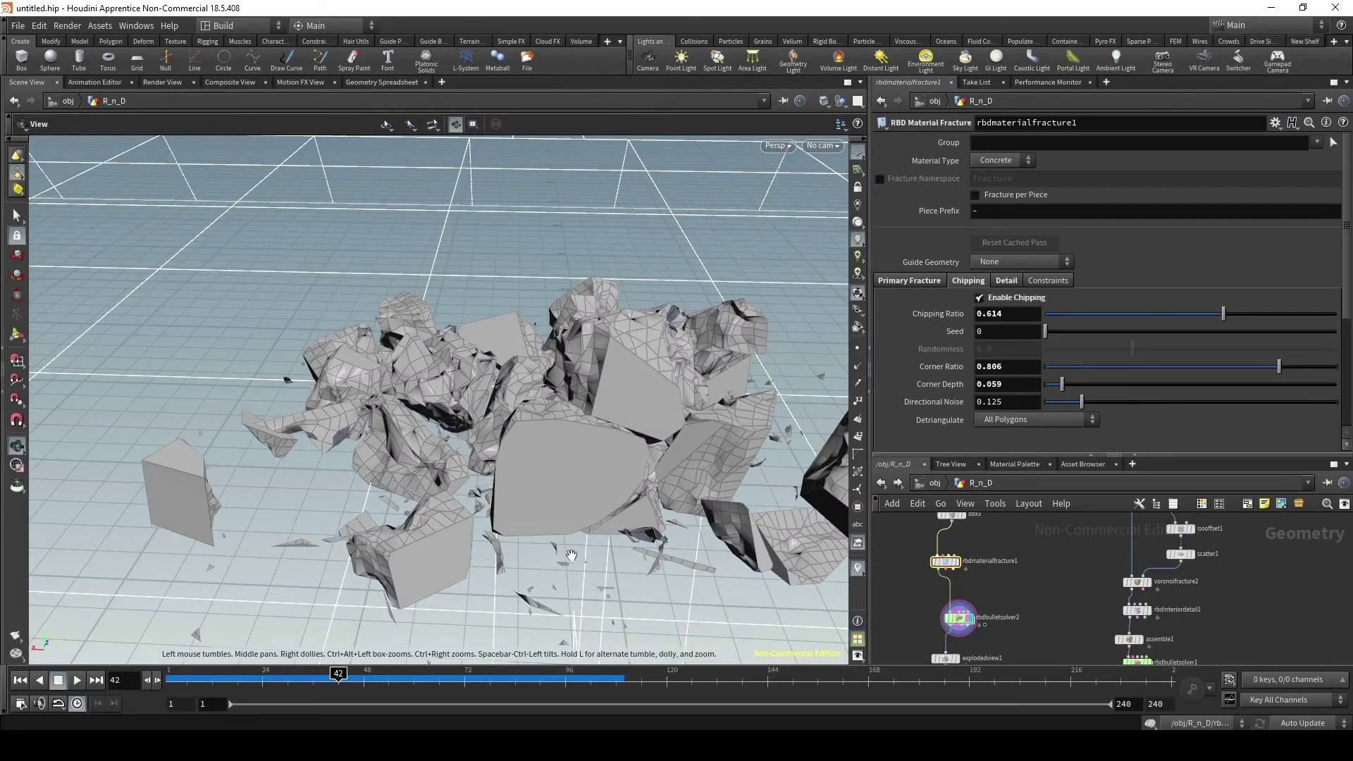
pyautogui.moveTo(641, 490)
pyautogui.mouseDown()
pyautogui.moveTo(463, 478)
pyautogui.moveTo(422, 493)
pyautogui.mouseUp()
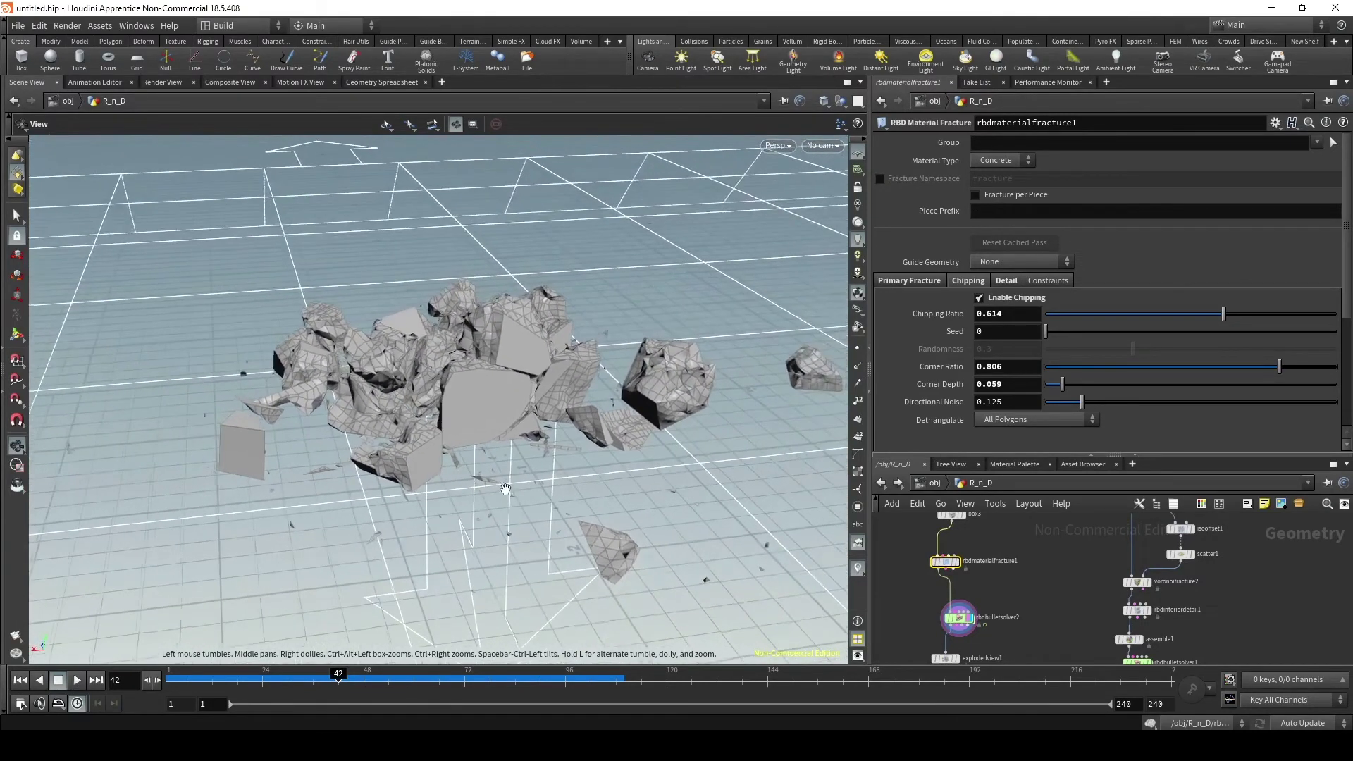
# - Replay from frame 1, stop at frame 62, and widen the parameter and network panes
pyautogui.click(20, 680)
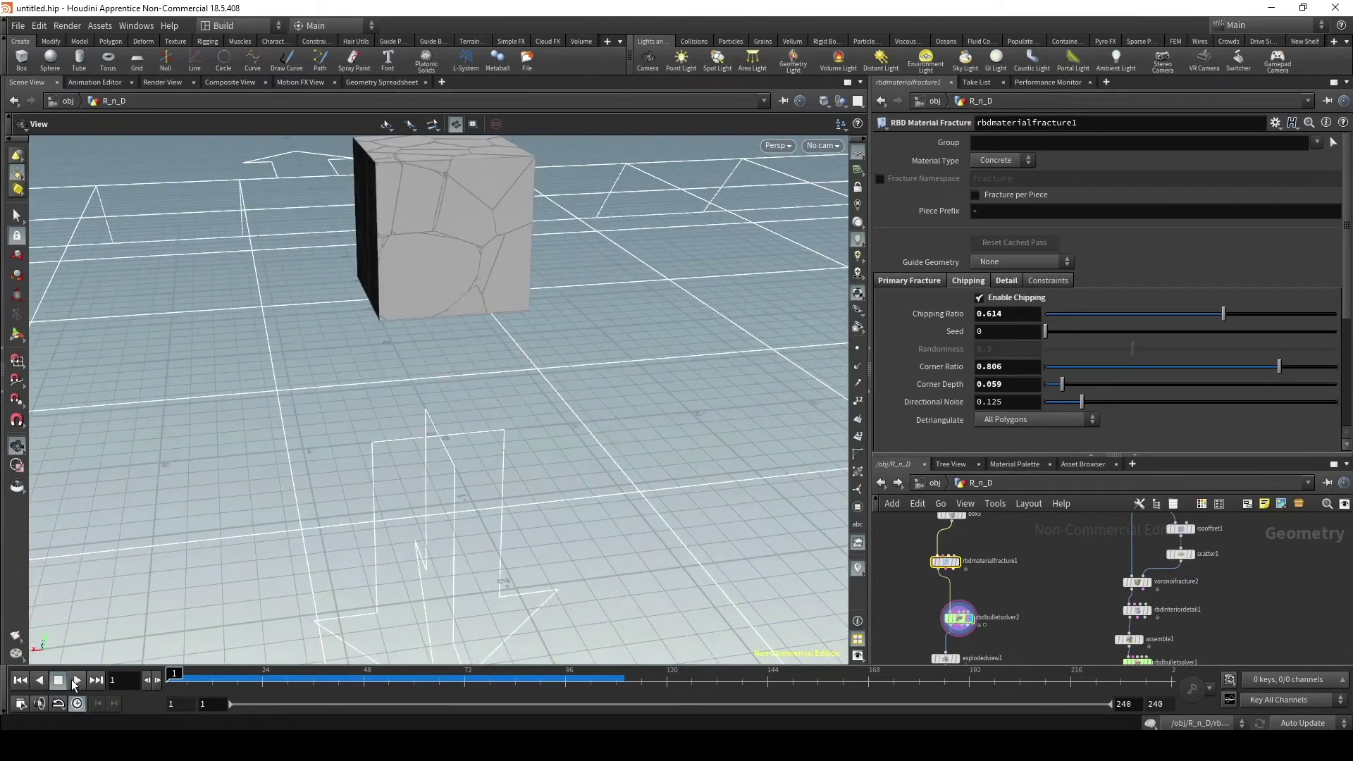
pyautogui.click(76, 680)
pyautogui.click(76, 680)
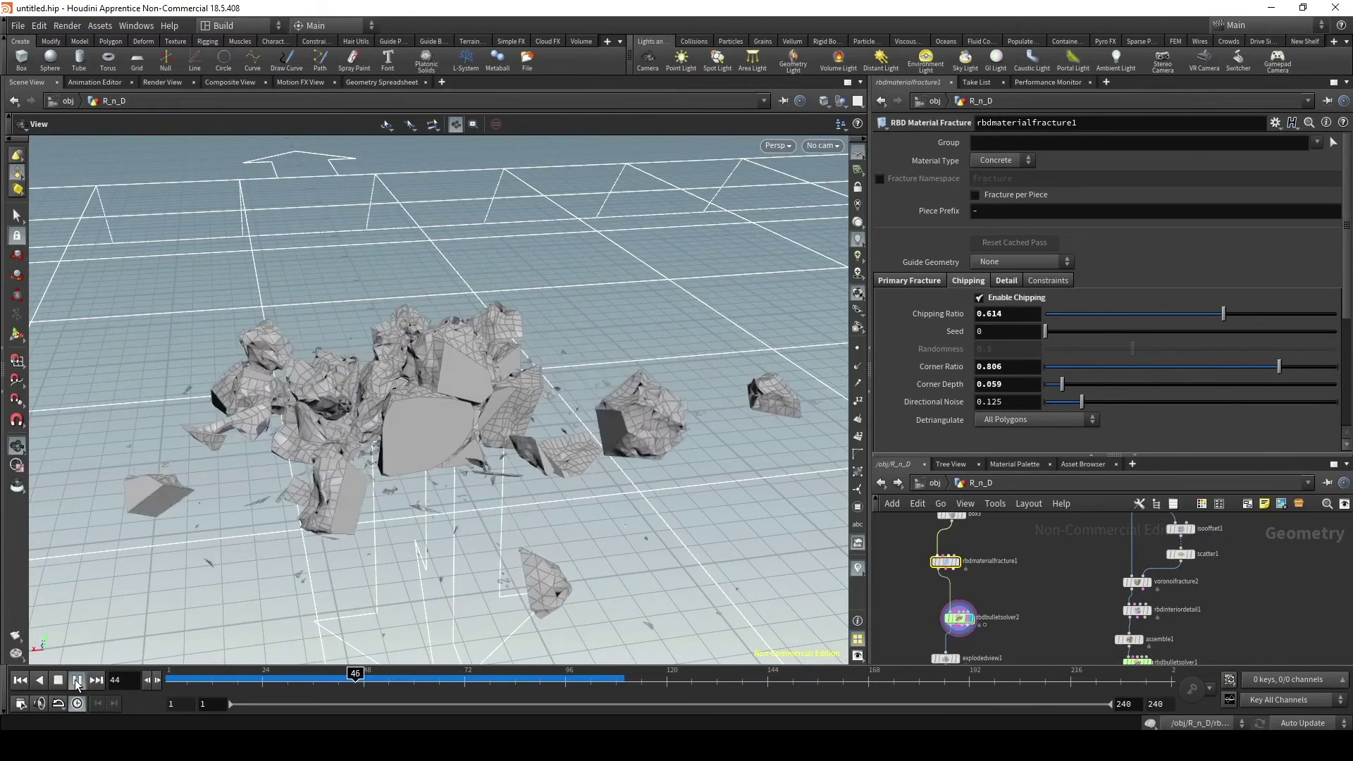
pyautogui.moveTo(493, 451); pyautogui.dragTo(441, 442)
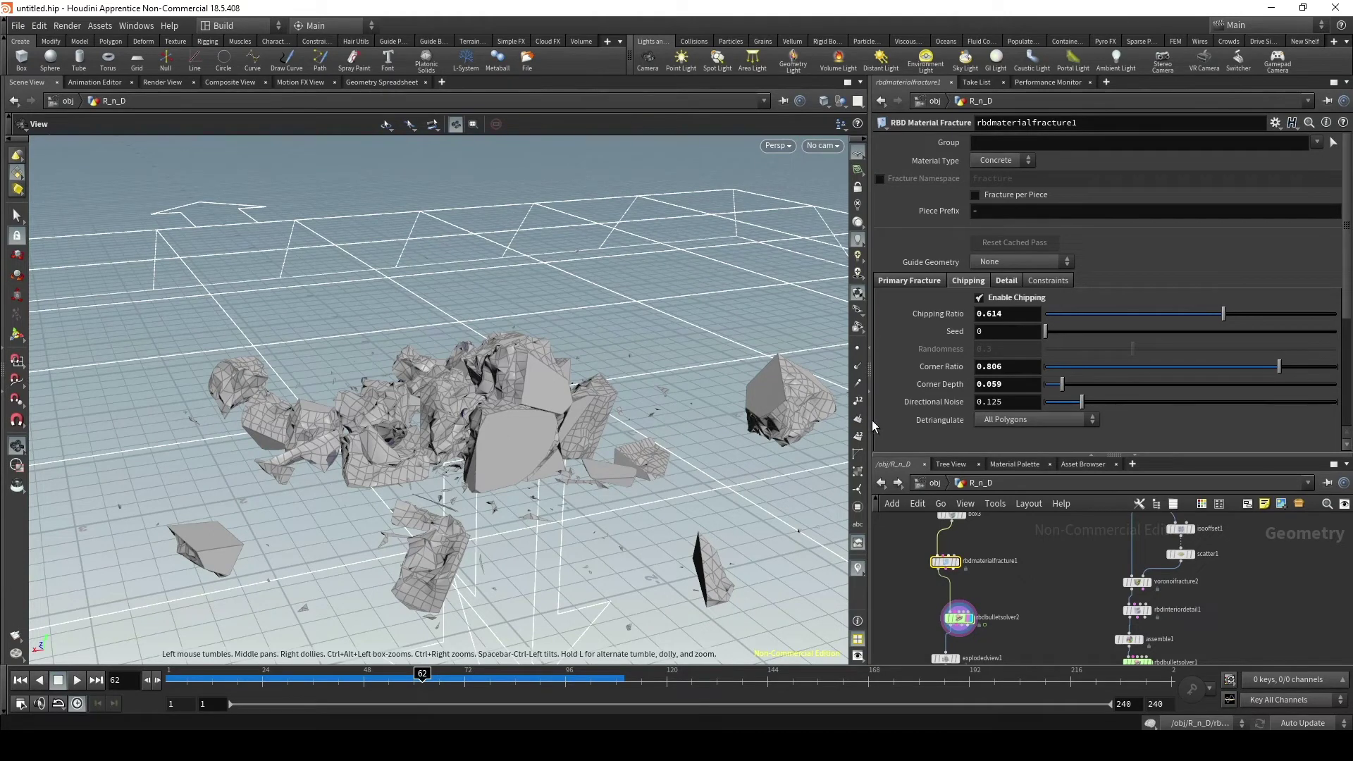
pyautogui.moveTo(873, 427); pyautogui.dragTo(675, 426)
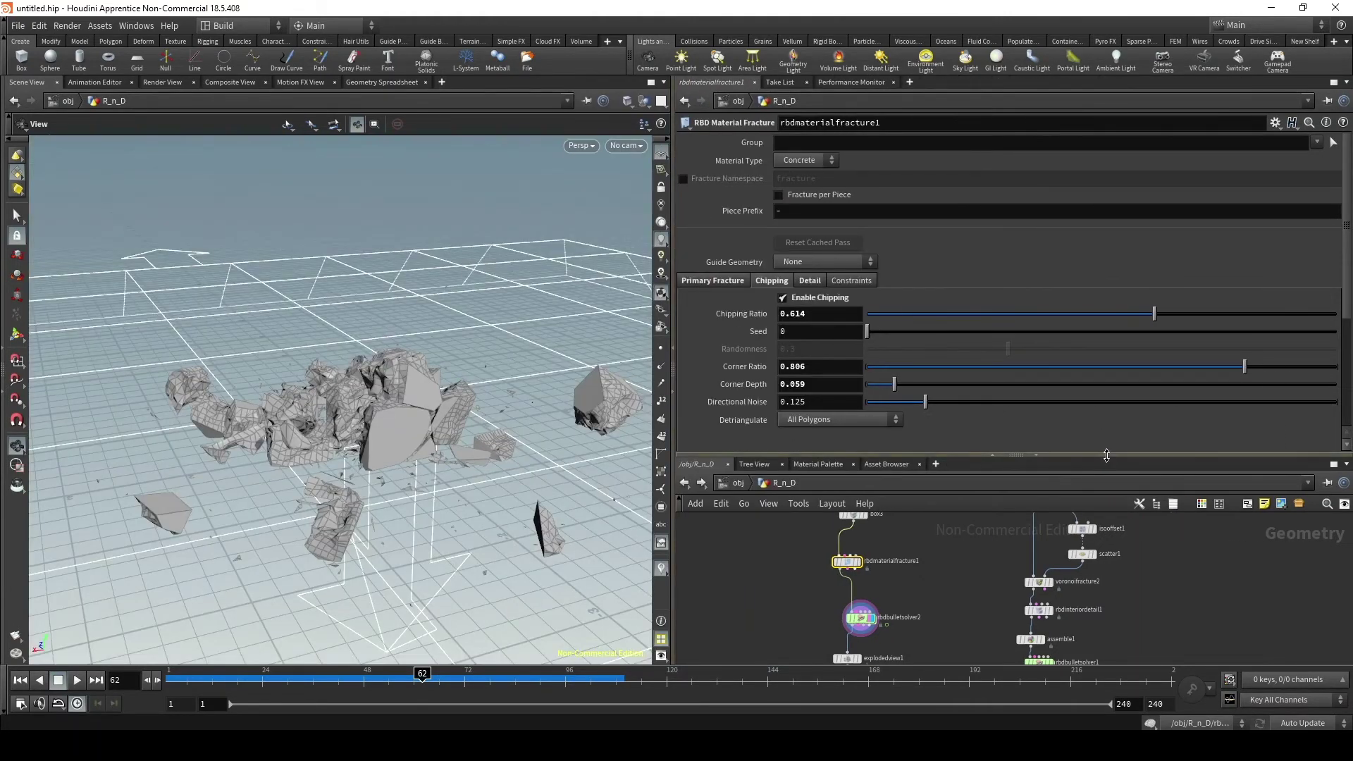
# - Enlarge the network area and view voronoifracture2's settings
pyautogui.moveTo(1107, 454); pyautogui.dragTo(1107, 337)
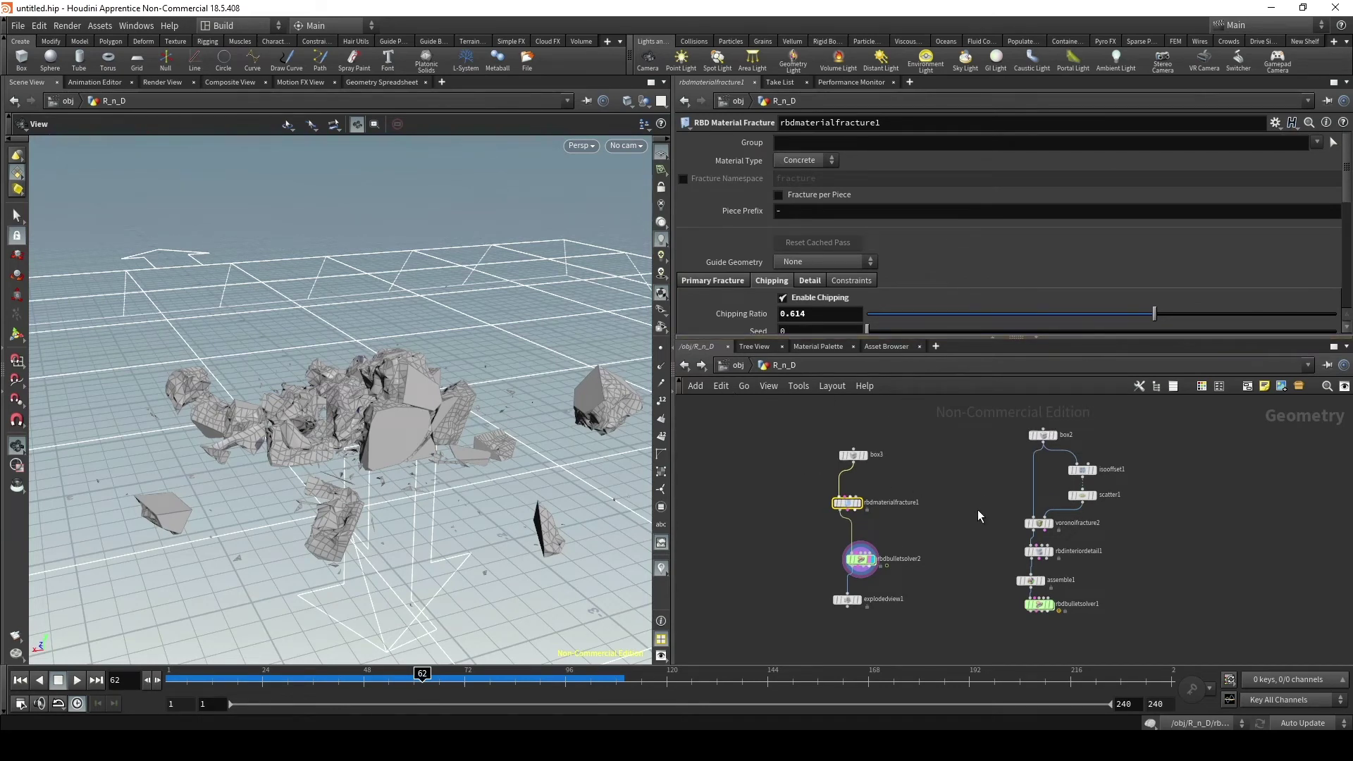
pyautogui.scroll(2, 978, 510)
pyautogui.click(1049, 526)
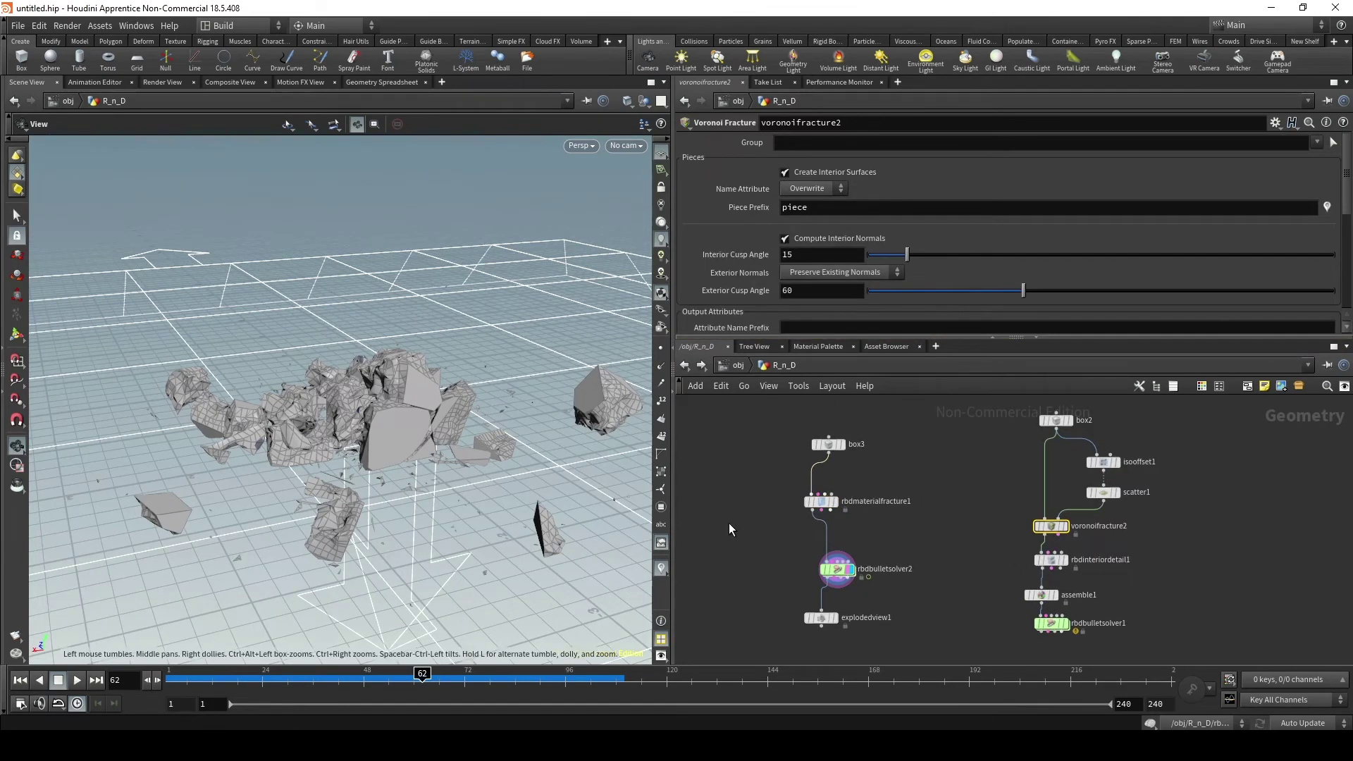
pyautogui.moveTo(398, 425)
pyautogui.mouseDown()
pyautogui.moveTo(341, 444)
pyautogui.moveTo(394, 482)
pyautogui.mouseUp()
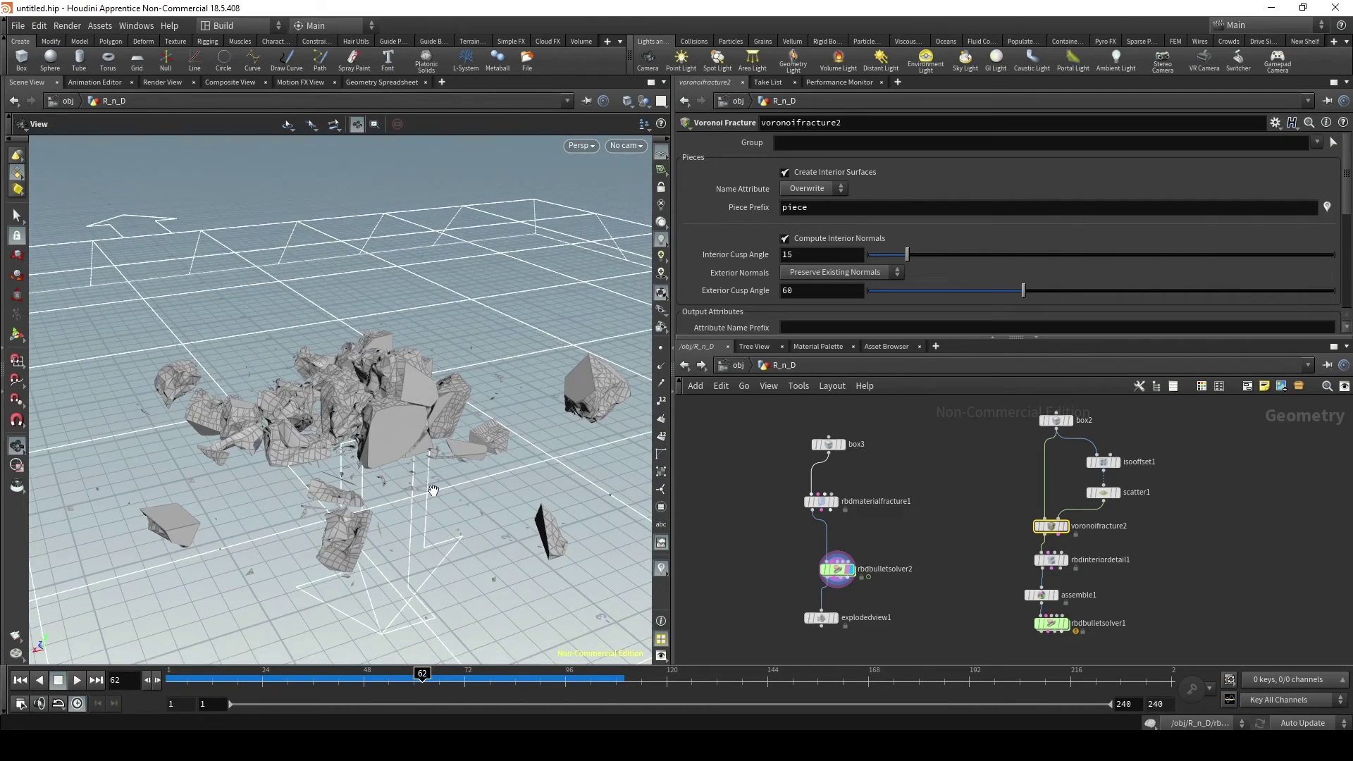
# - Orbit around the debris, then select rbdmaterialfracture1 to show its chipping parameters
pyautogui.scroll(2, 459, 437)
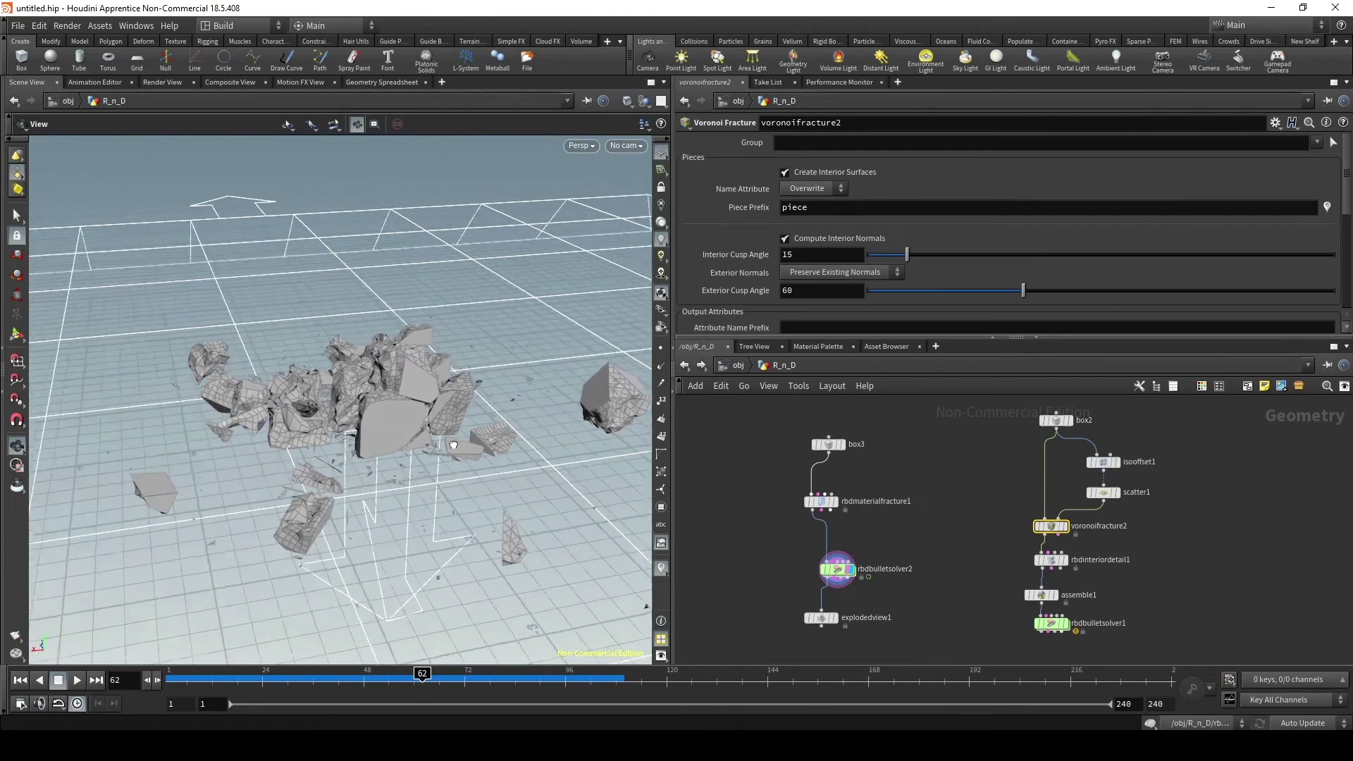
pyautogui.scroll(2, 437, 429)
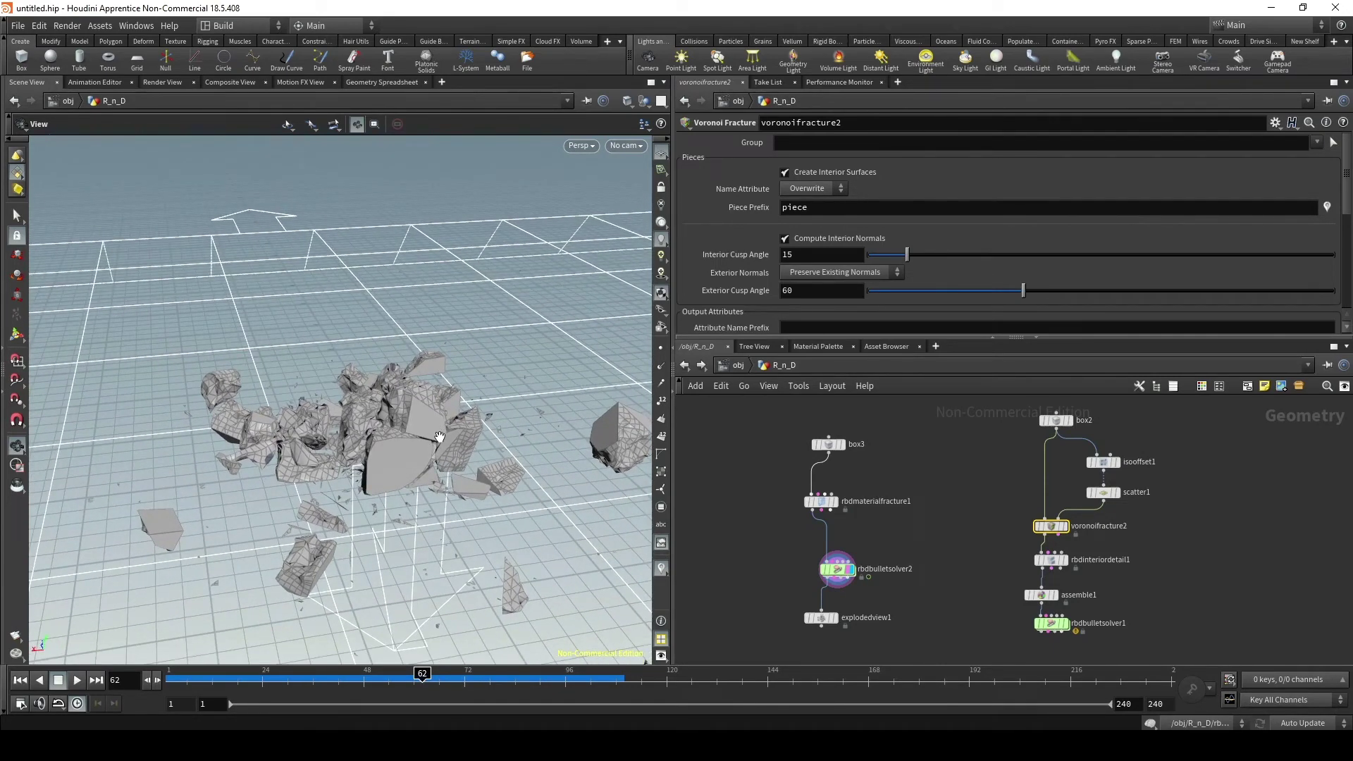
pyautogui.moveTo(399, 470); pyautogui.dragTo(365, 516)
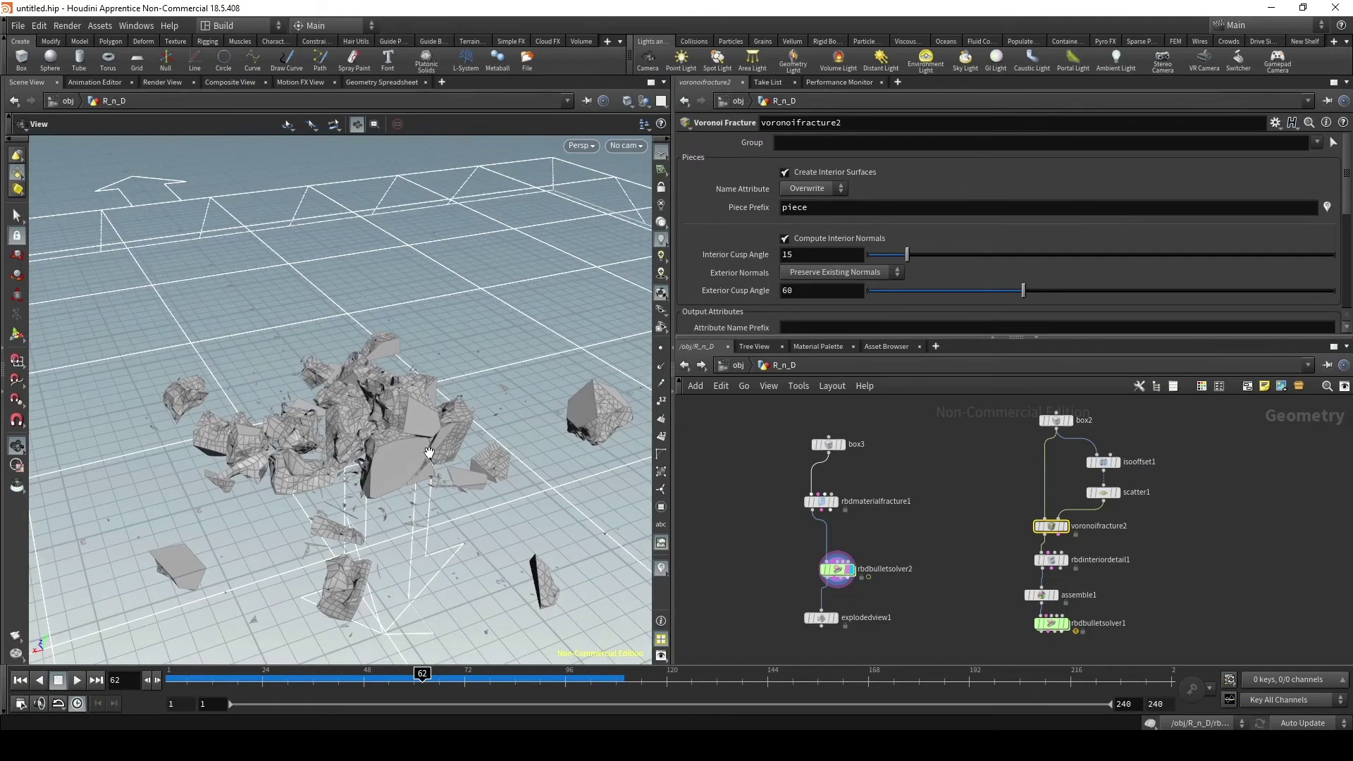
pyautogui.scroll(3, 1082, 540)
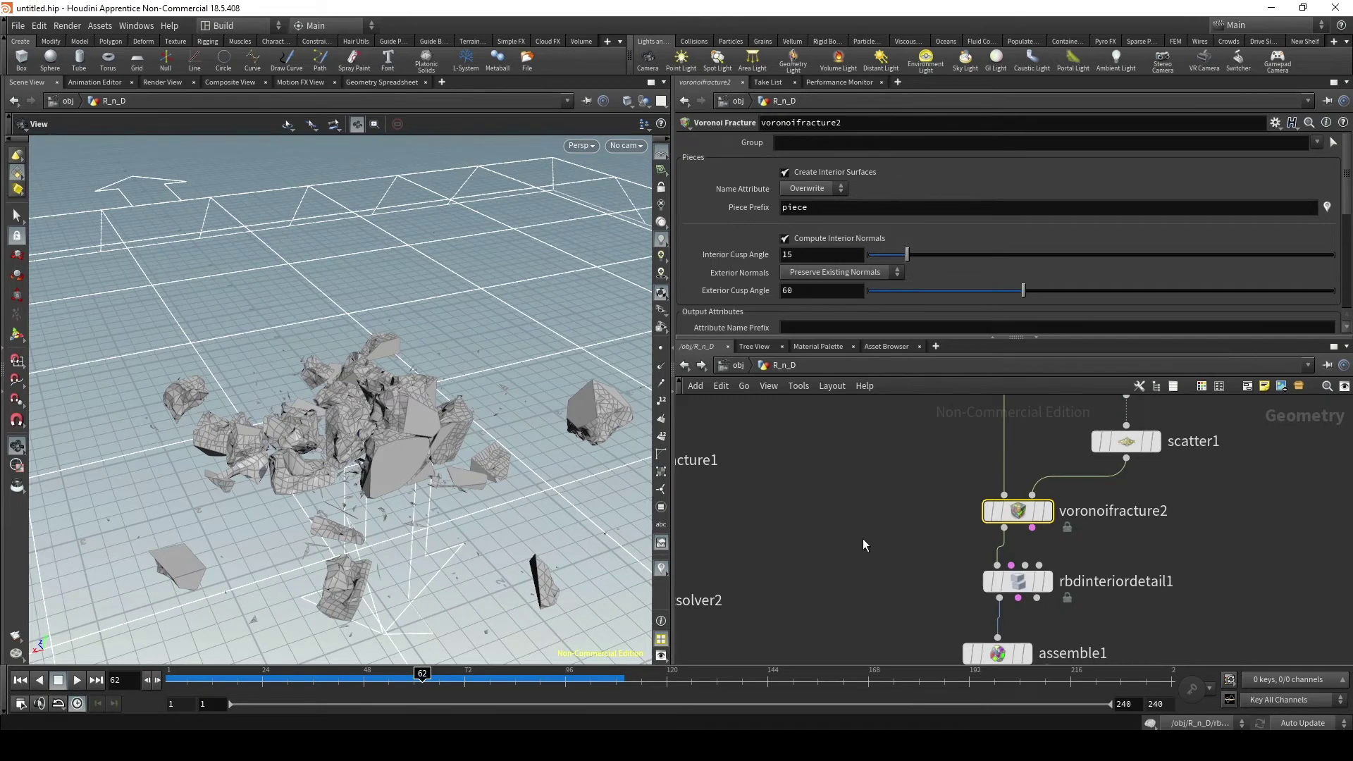
pyautogui.scroll(-3, 888, 534)
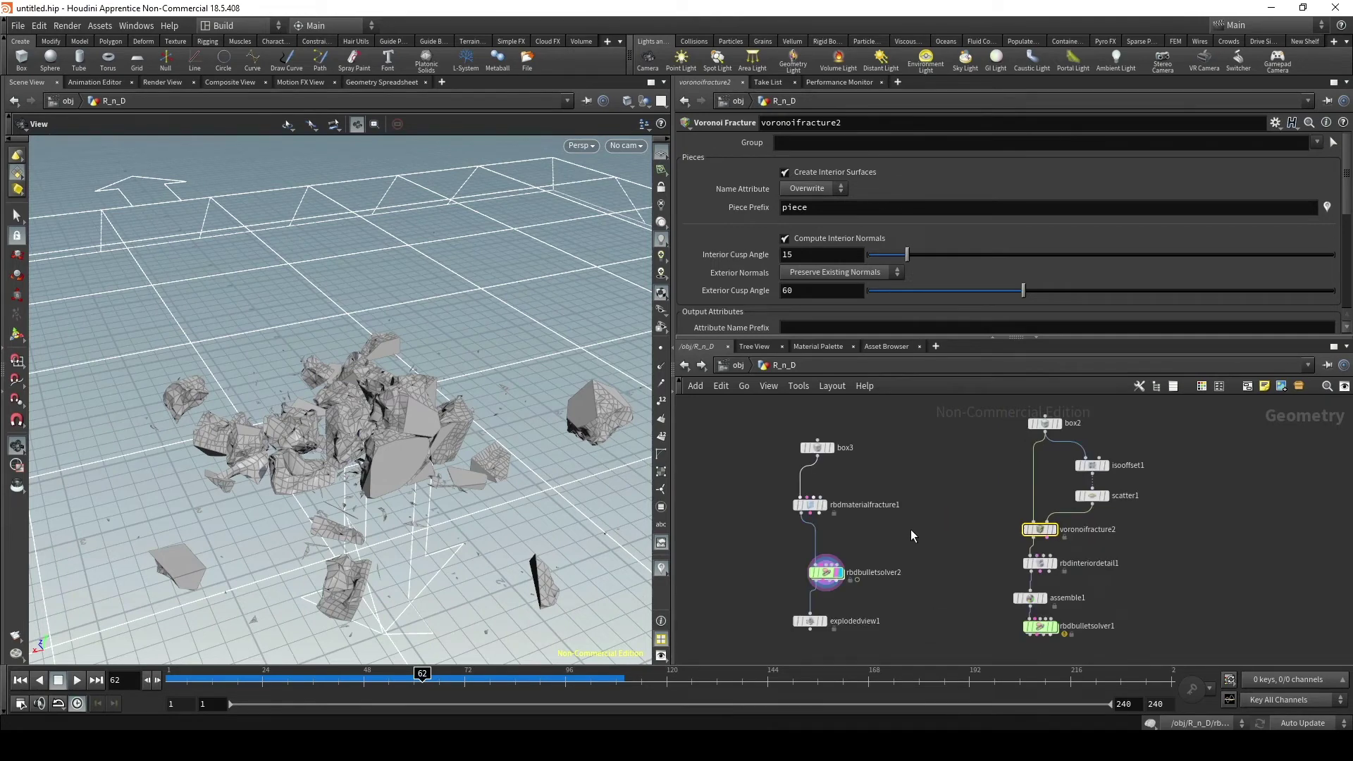
pyautogui.moveTo(933, 446); pyautogui.dragTo(1166, 577)
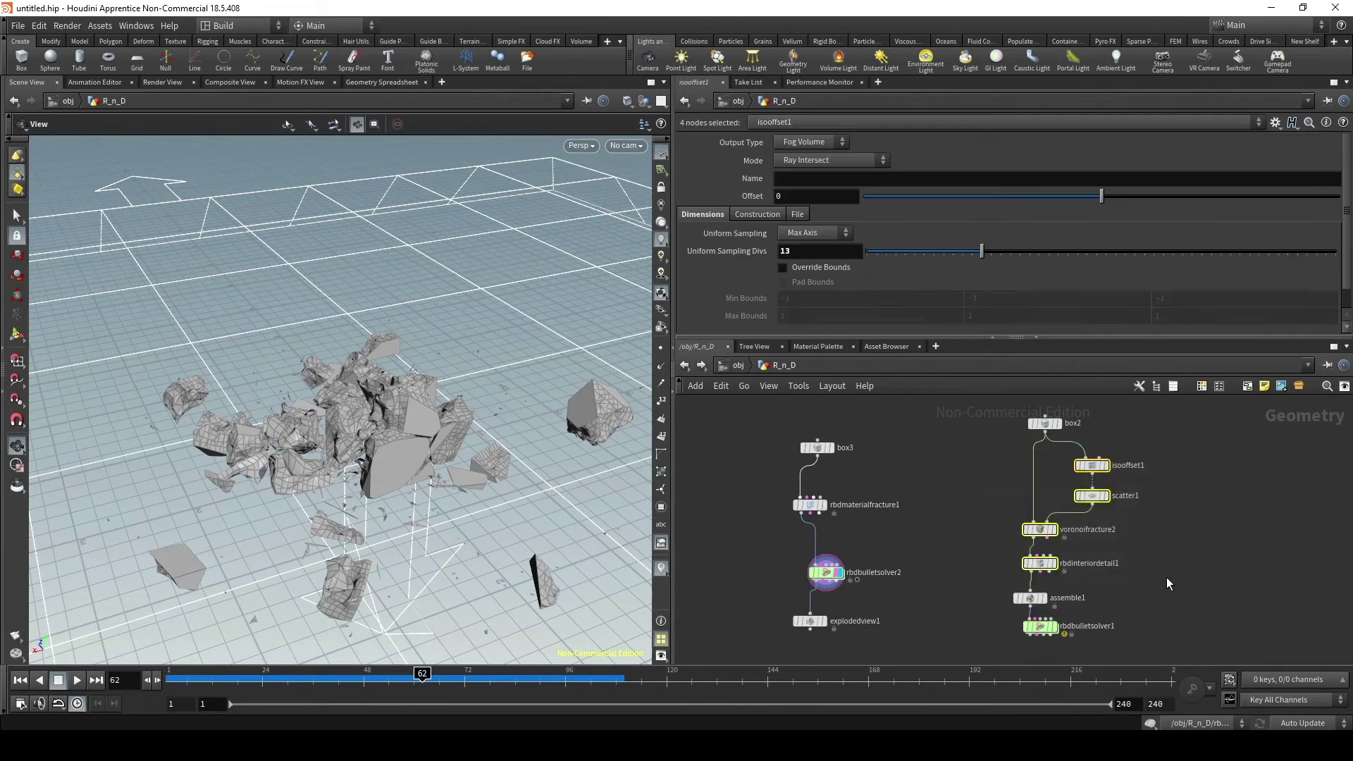
pyautogui.moveTo(874, 541); pyautogui.dragTo(764, 488)
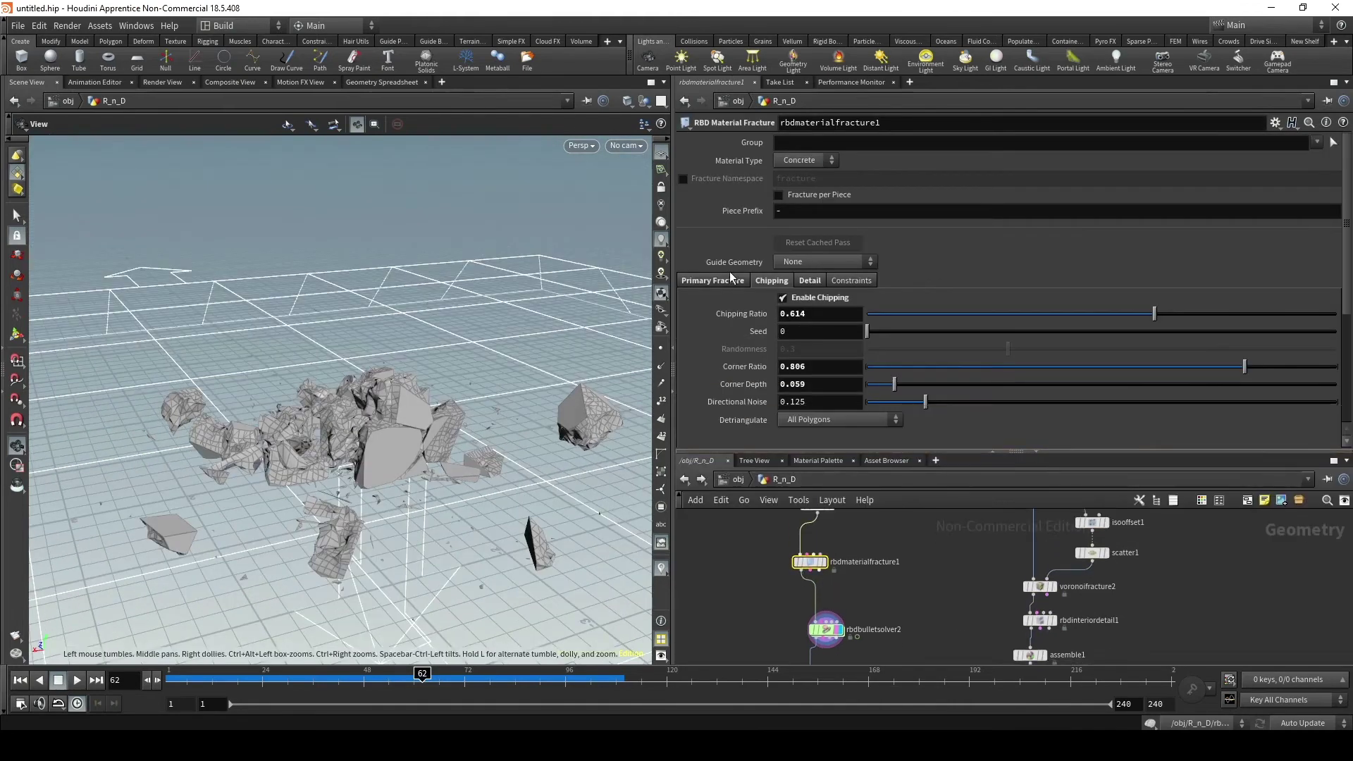
# - Set rbdmaterialfracture1's glue Primary Strength to 1000000 and rewind to frame 1
pyautogui.click(719, 282)
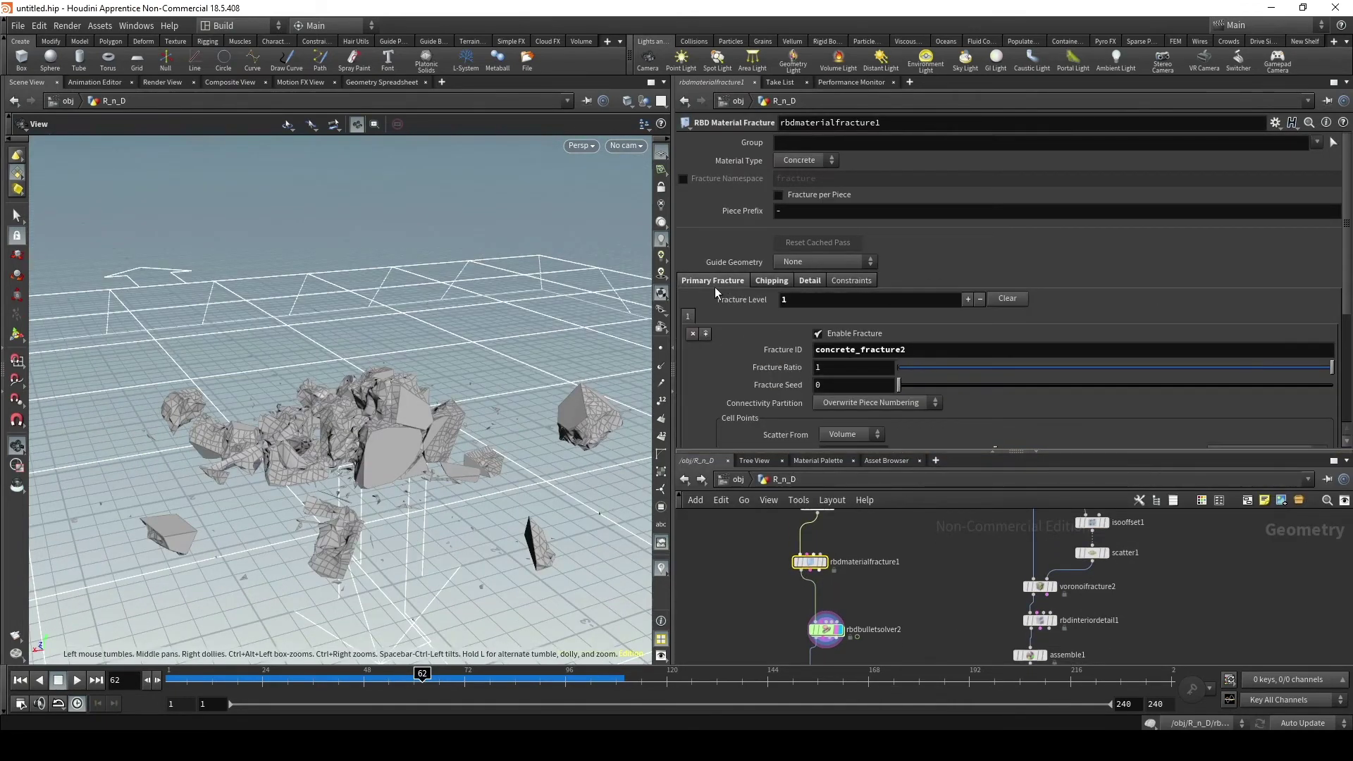
pyautogui.click(773, 282)
pyautogui.click(809, 281)
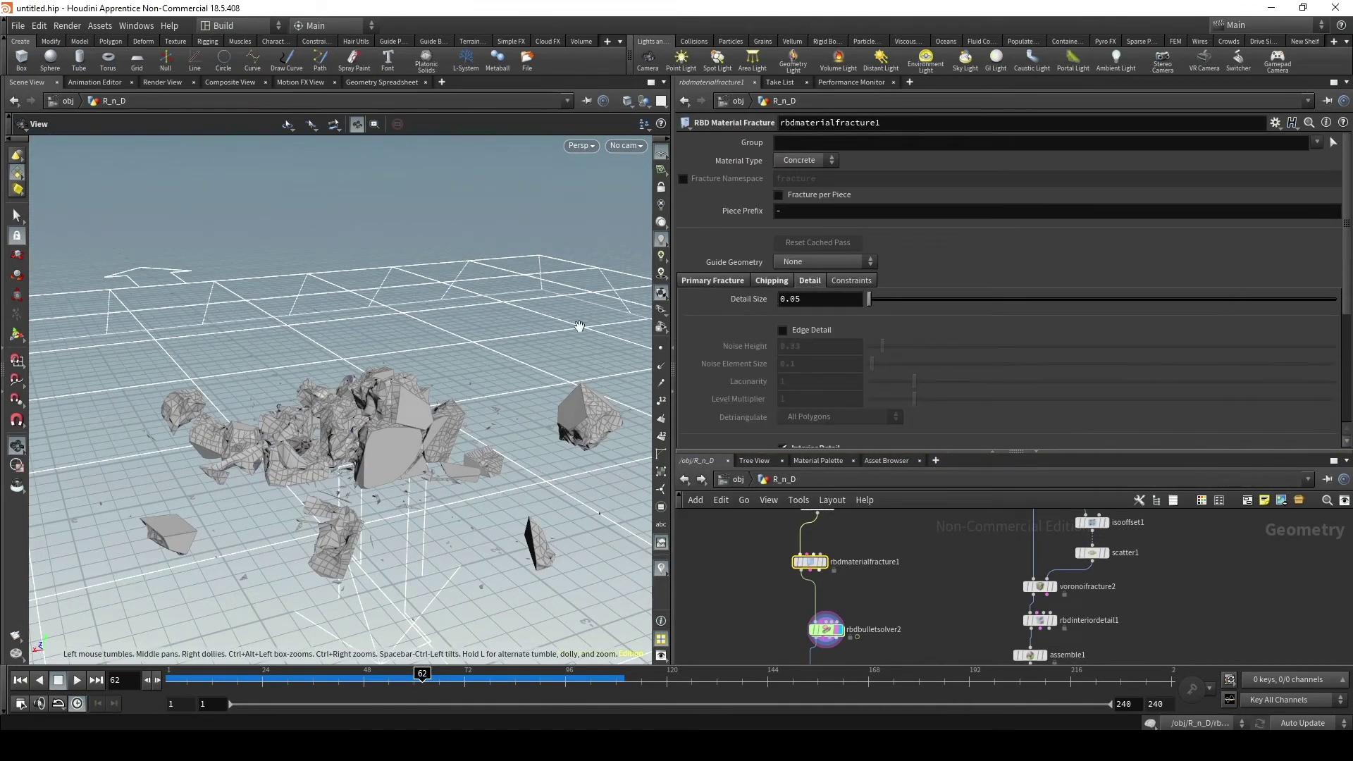
pyautogui.click(853, 282)
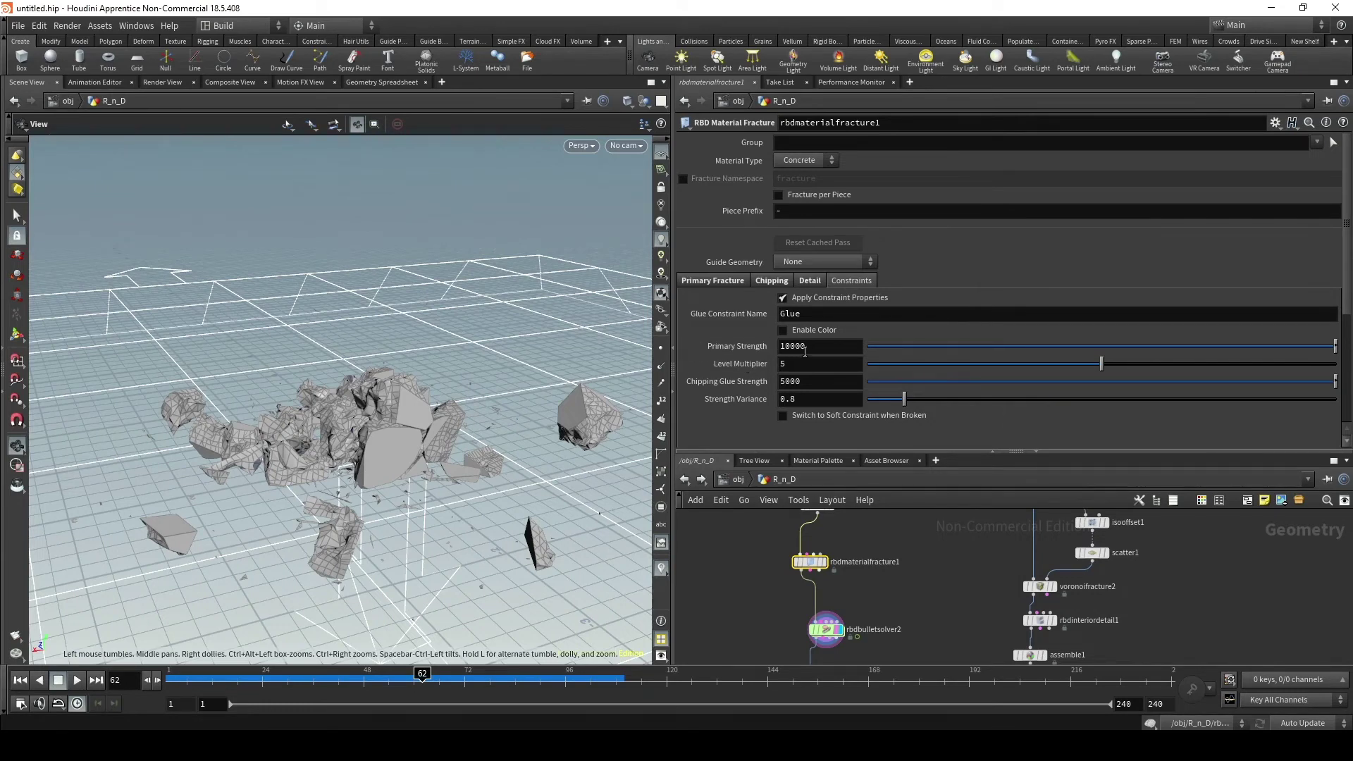
pyautogui.write('0')
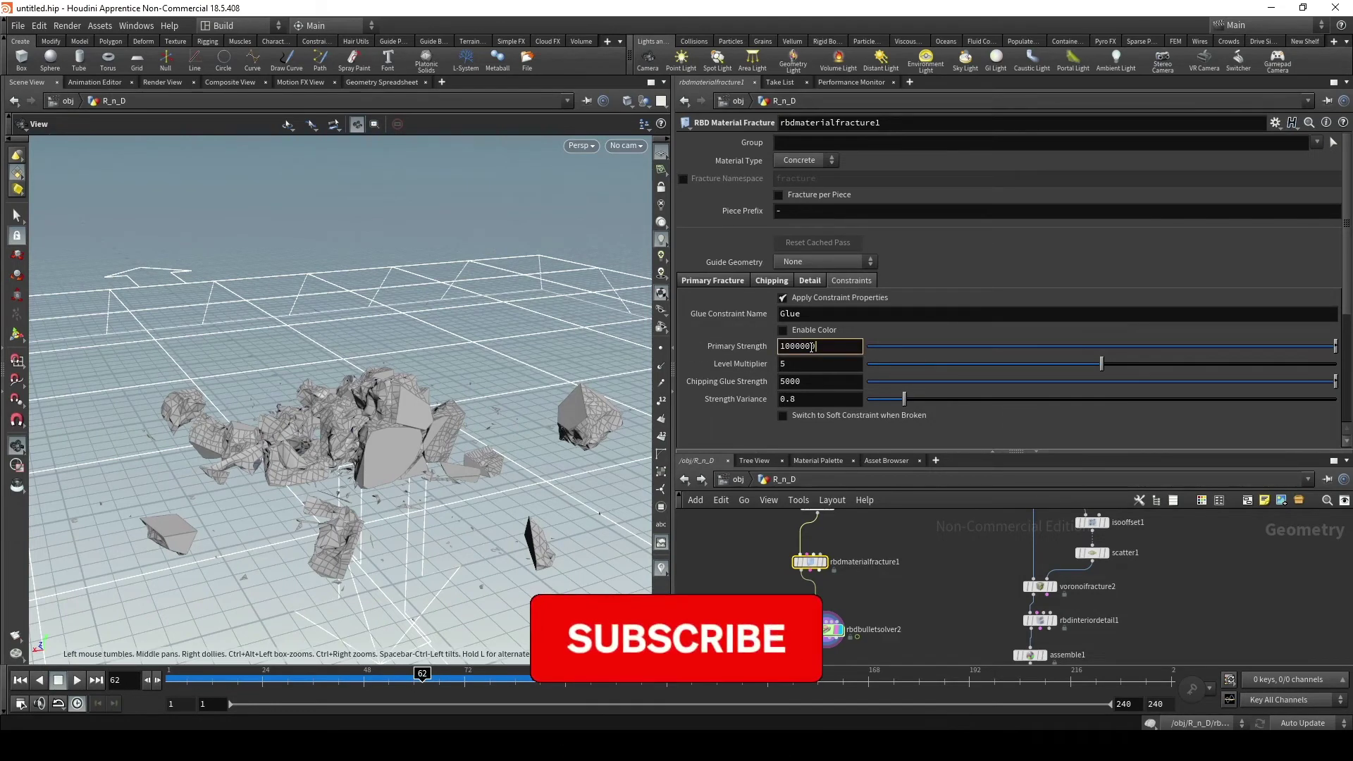
pyautogui.press('Return')
pyautogui.click(59, 680)
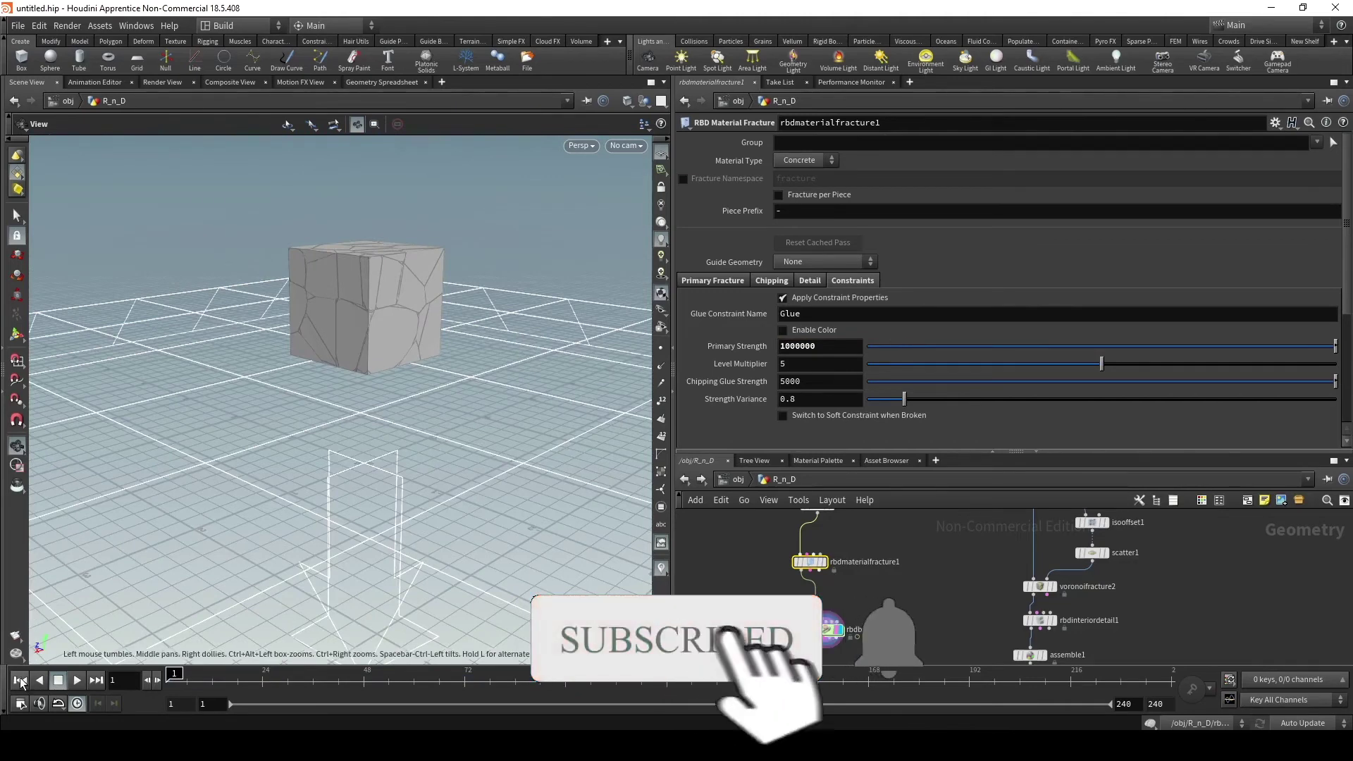
# - Play the stronger-glue simulation, pause at frame 58, and orbit around the debris
pyautogui.click(76, 680)
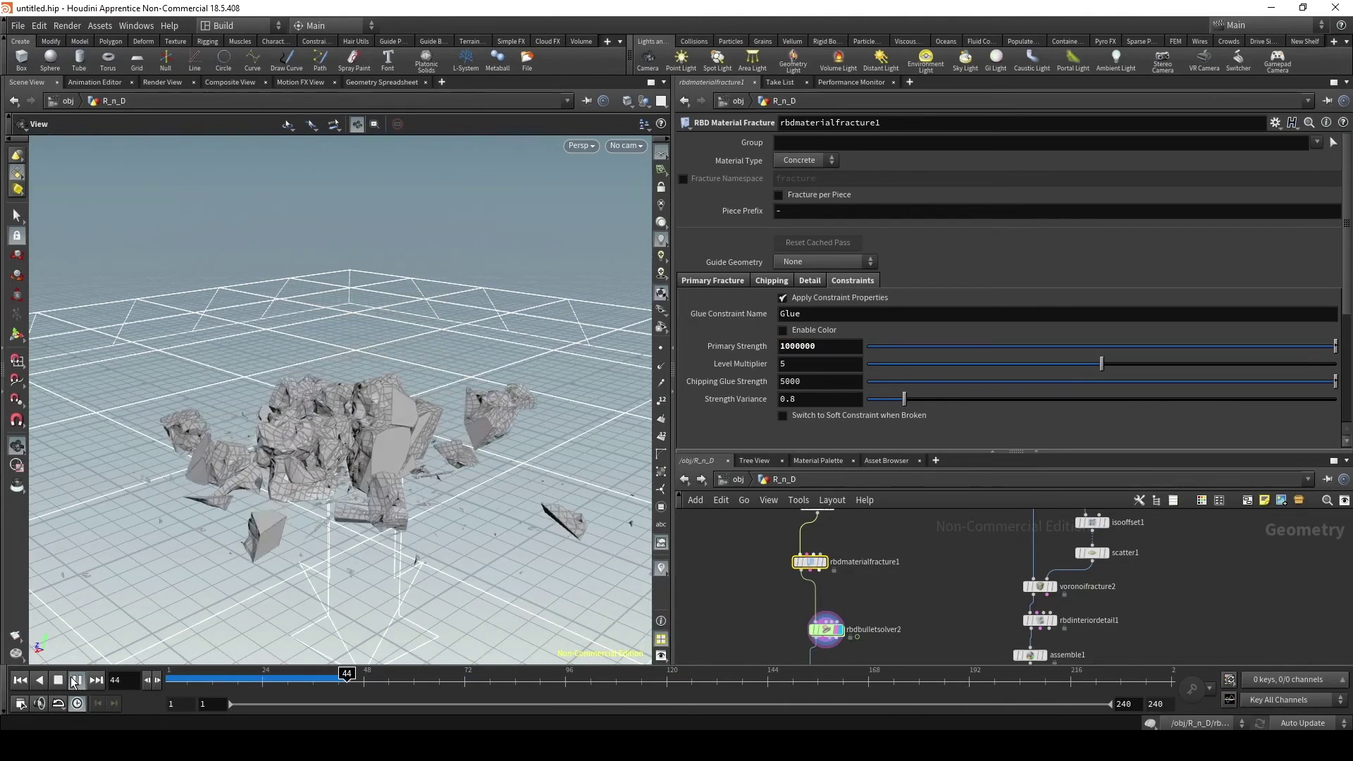
pyautogui.click(76, 680)
pyautogui.moveTo(353, 423)
pyautogui.mouseDown()
pyautogui.moveTo(409, 444)
pyautogui.moveTo(466, 435)
pyautogui.moveTo(380, 437)
pyautogui.mouseUp()
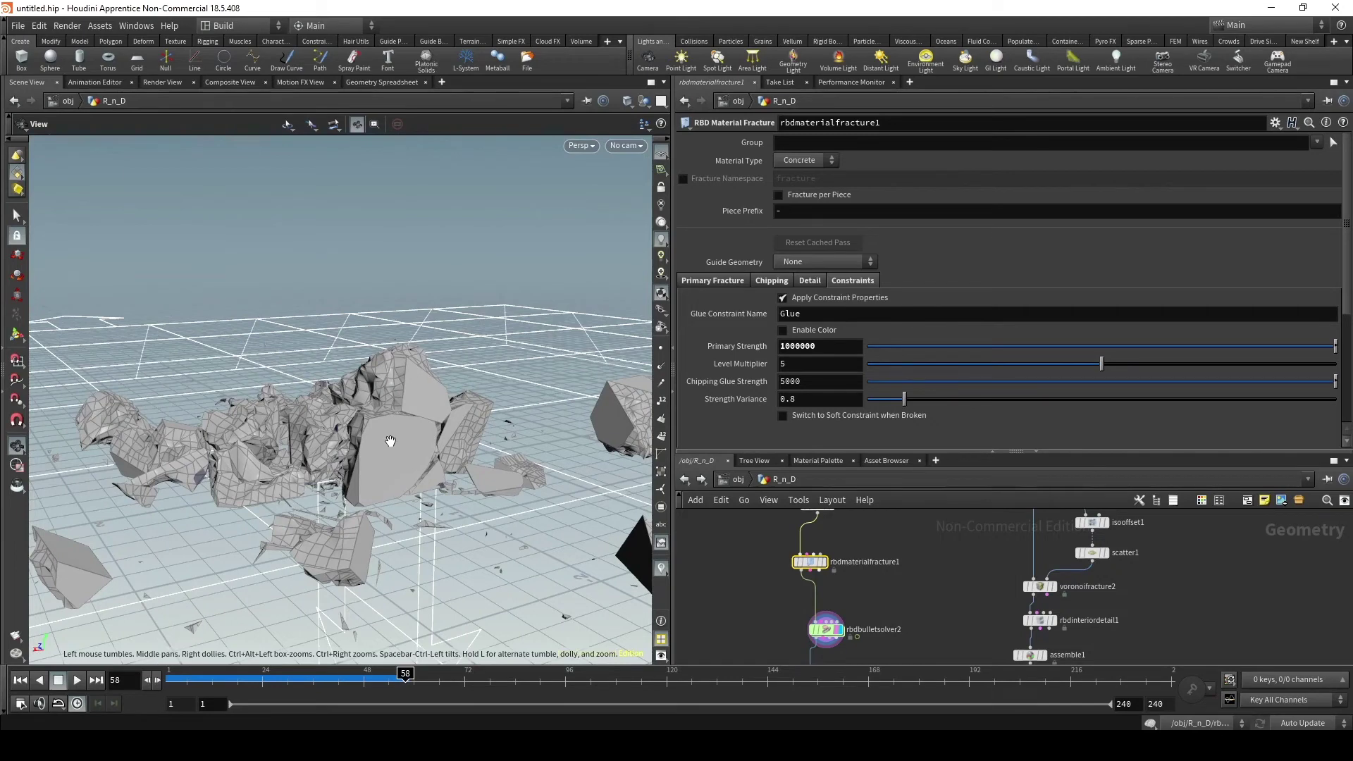
pyautogui.moveTo(390, 441)
pyautogui.mouseDown()
pyautogui.moveTo(360, 416)
pyautogui.moveTo(338, 442)
pyautogui.moveTo(370, 432)
pyautogui.moveTo(406, 449)
pyautogui.moveTo(338, 434)
pyautogui.moveTo(431, 444)
pyautogui.moveTo(437, 426)
pyautogui.mouseUp()
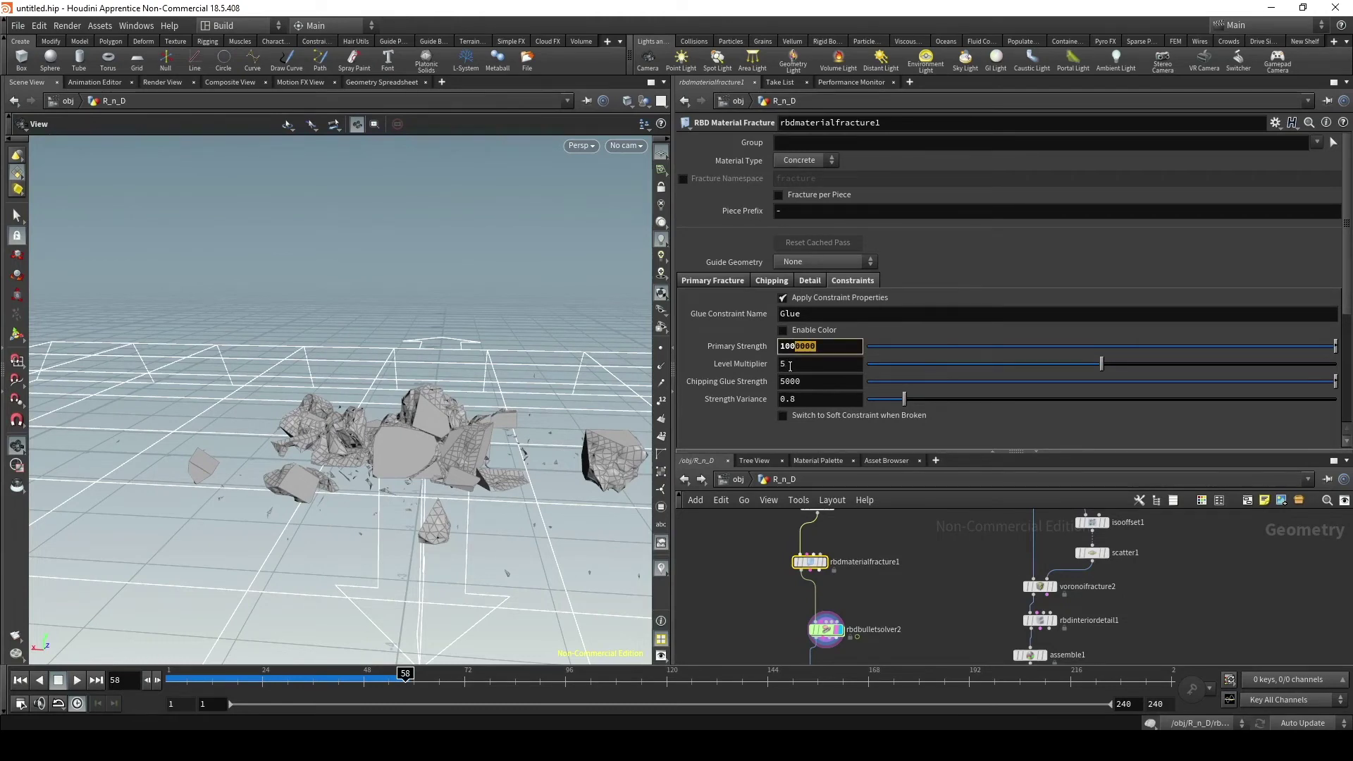
# - Drop Primary Strength to 100 and play the simulation to watch the weak glue
pyautogui.press('BackSpace')
pyautogui.press('Return')
pyautogui.click(77, 680)
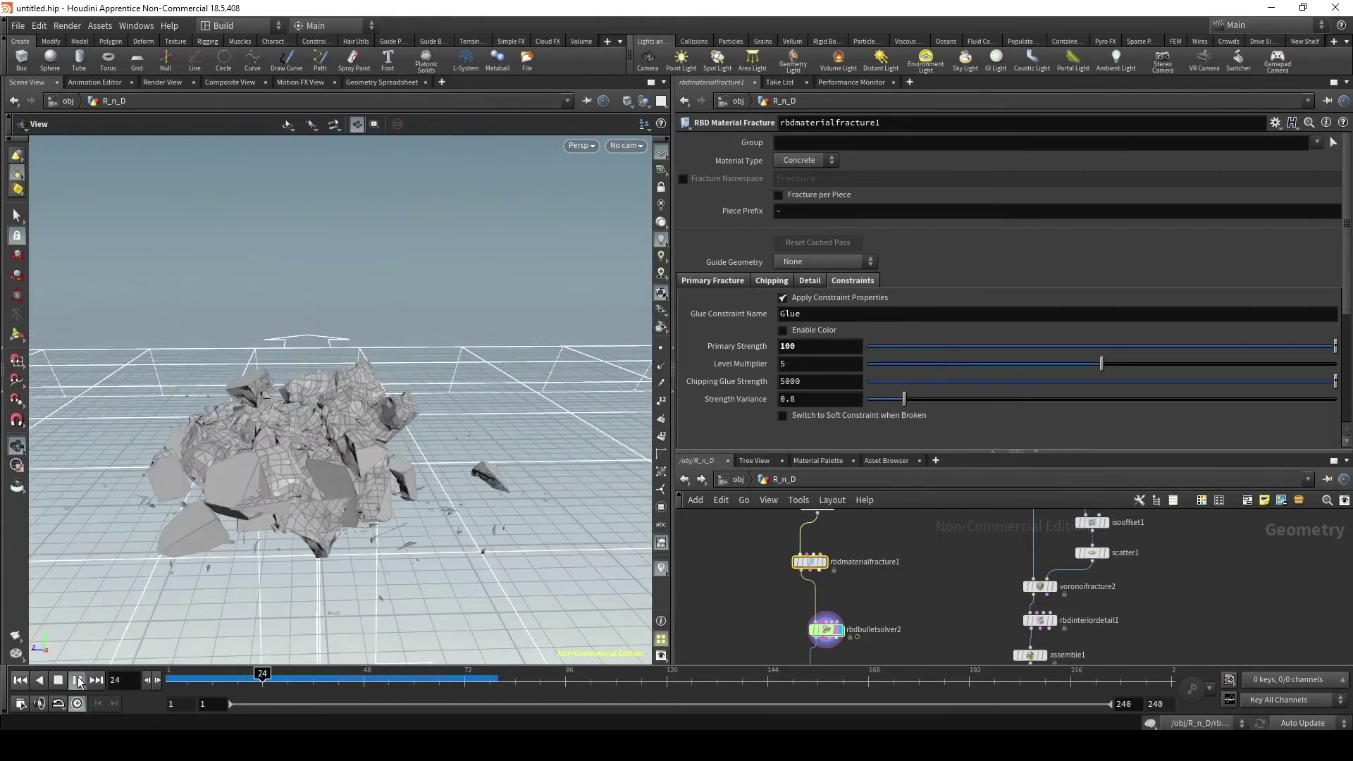
pyautogui.moveTo(395, 494); pyautogui.dragTo(345, 503)
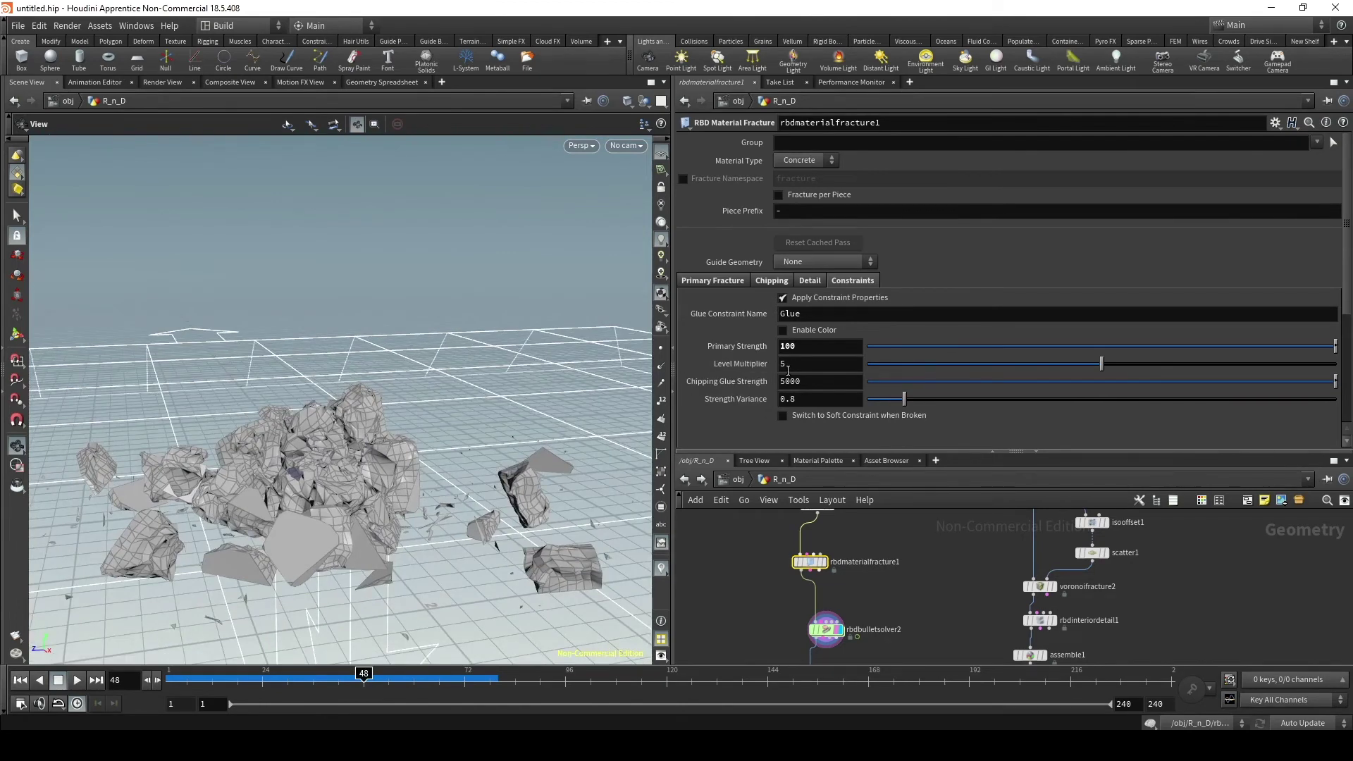
# - Restore Primary Strength to 10000 with the cube intact at frame 1
pyautogui.write('00')
pyautogui.press('Return')
pyautogui.moveTo(395, 395)
pyautogui.mouseDown()
pyautogui.moveTo(378, 396)
pyautogui.moveTo(403, 407)
pyautogui.mouseUp()
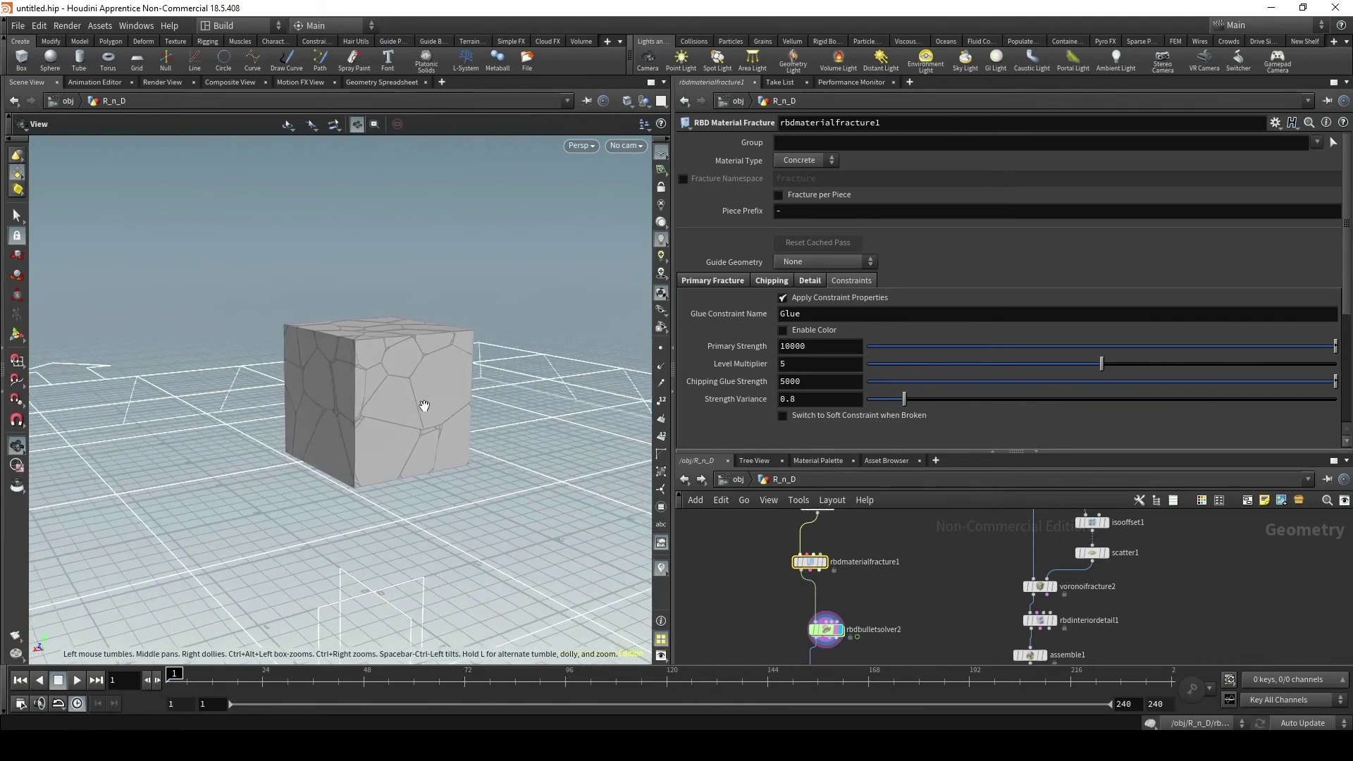
# - Set glue Level Multiplier to 50 and replay until the cube shatters at frame 65
pyautogui.click(818, 364)
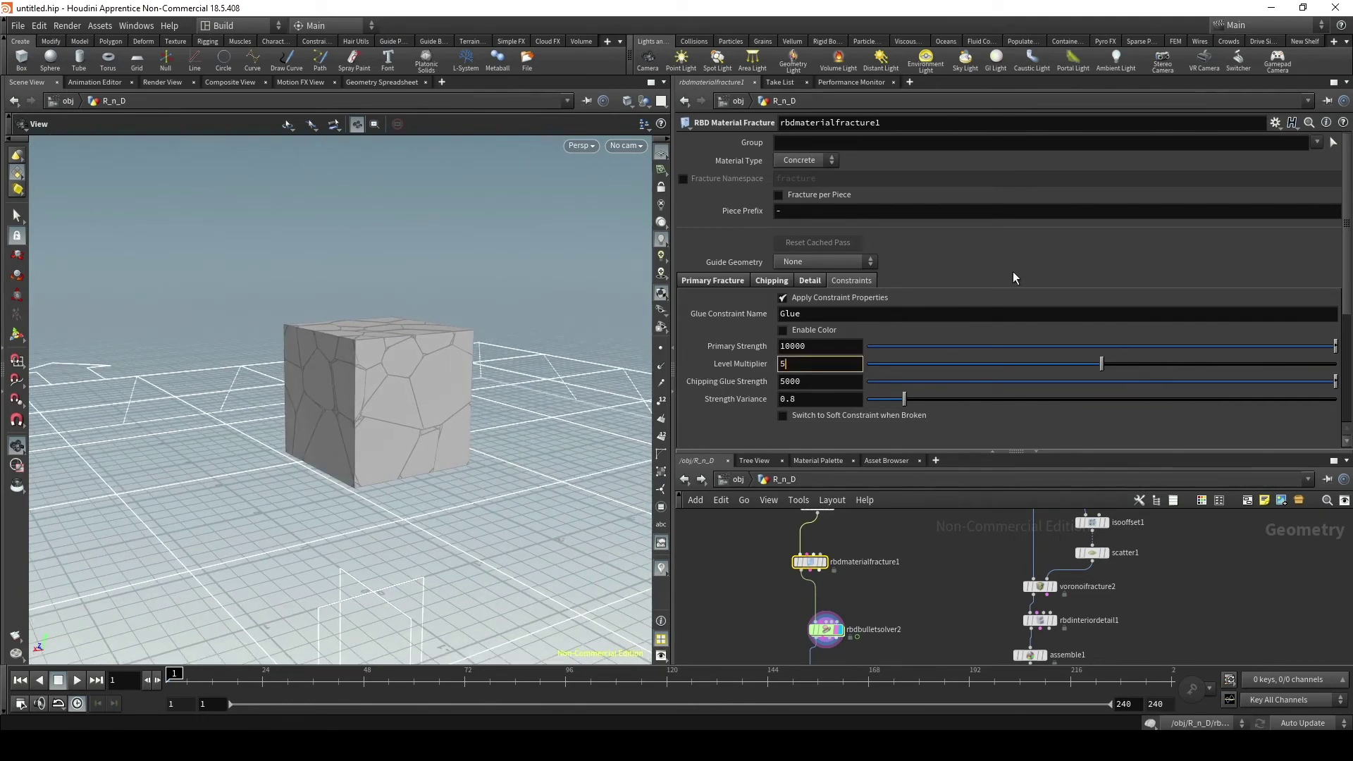
pyautogui.write('0')
pyautogui.press('Return')
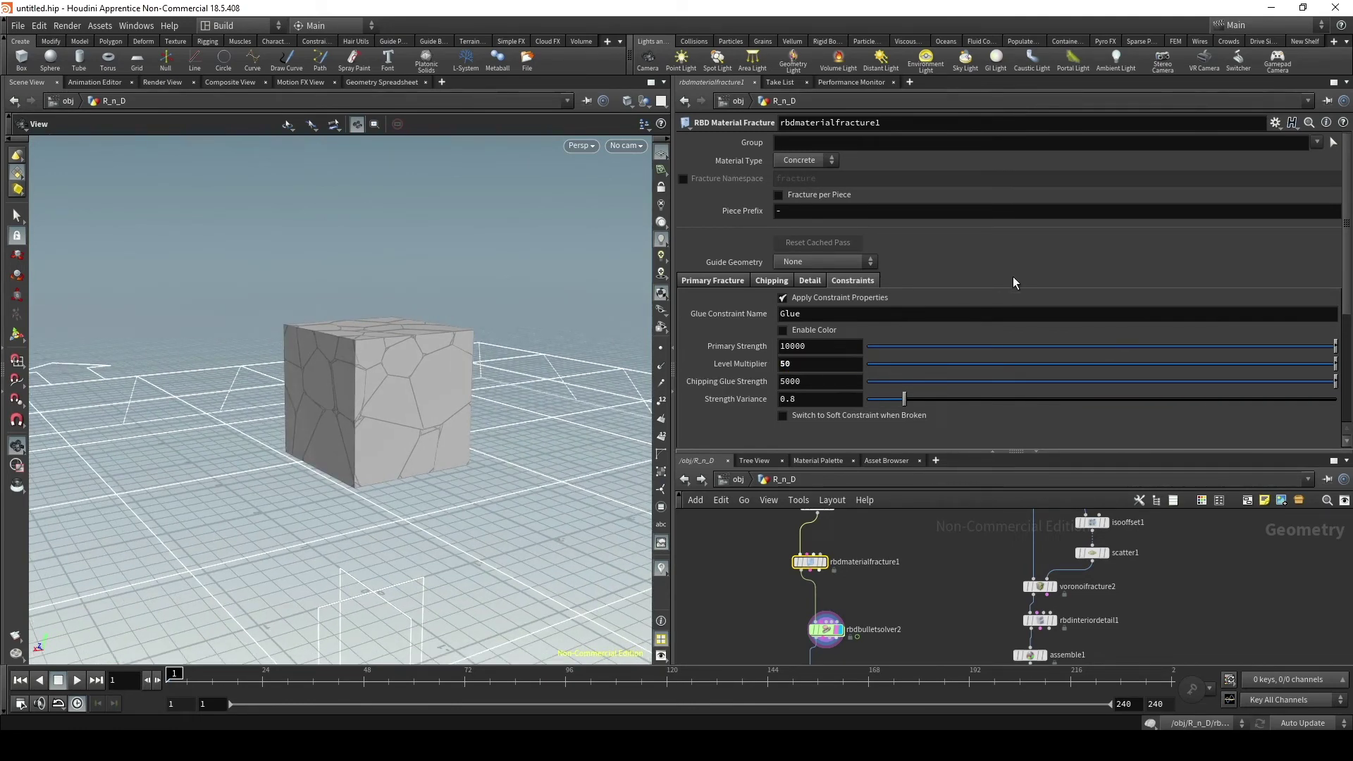
pyautogui.click(77, 680)
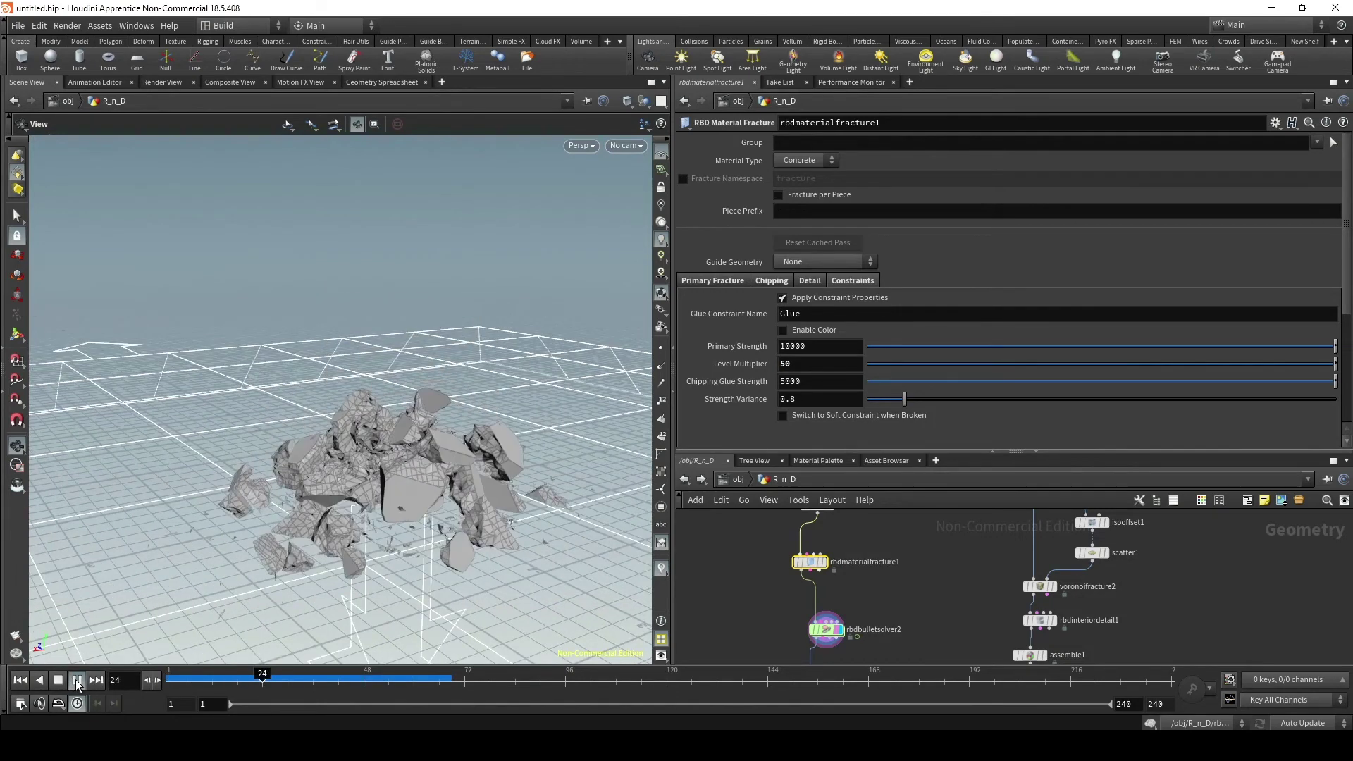
pyautogui.scroll(5, 419, 564)
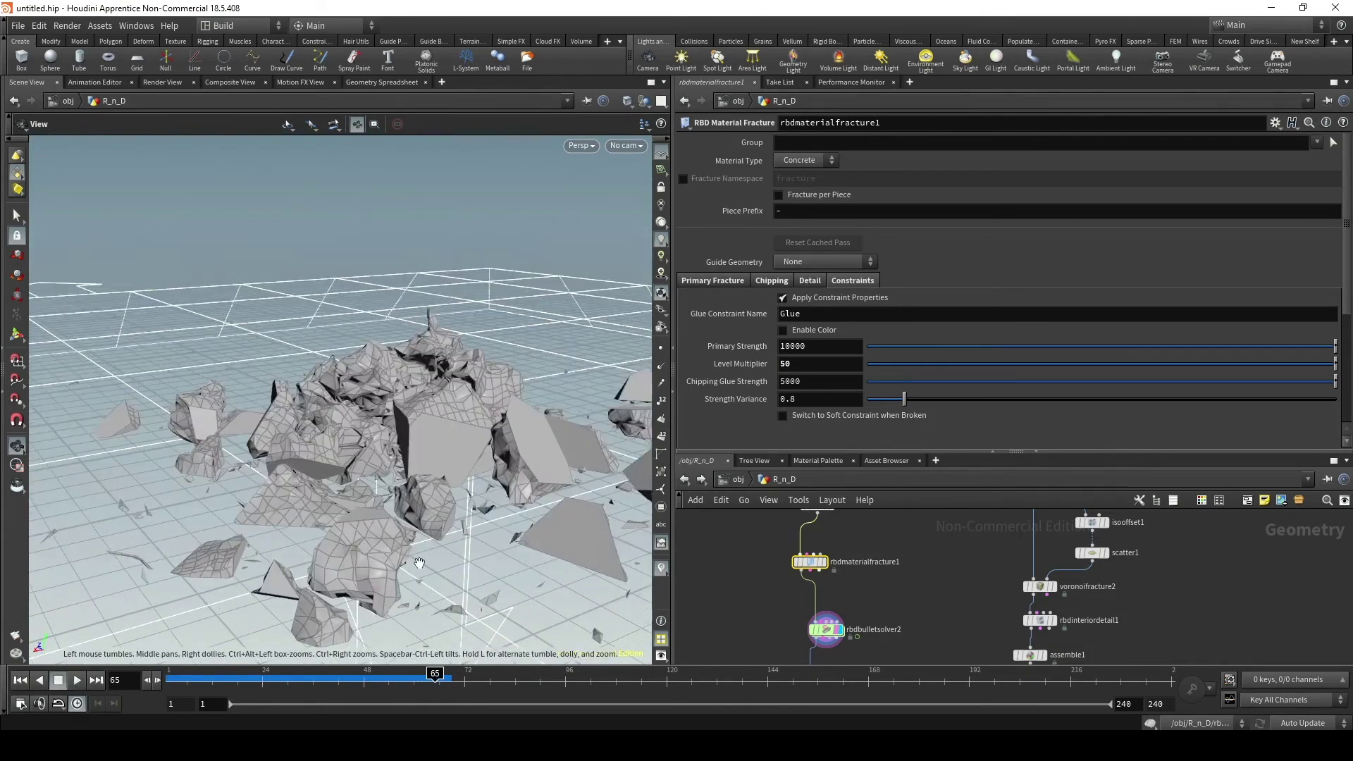
pyautogui.moveTo(419, 563); pyautogui.dragTo(347, 568)
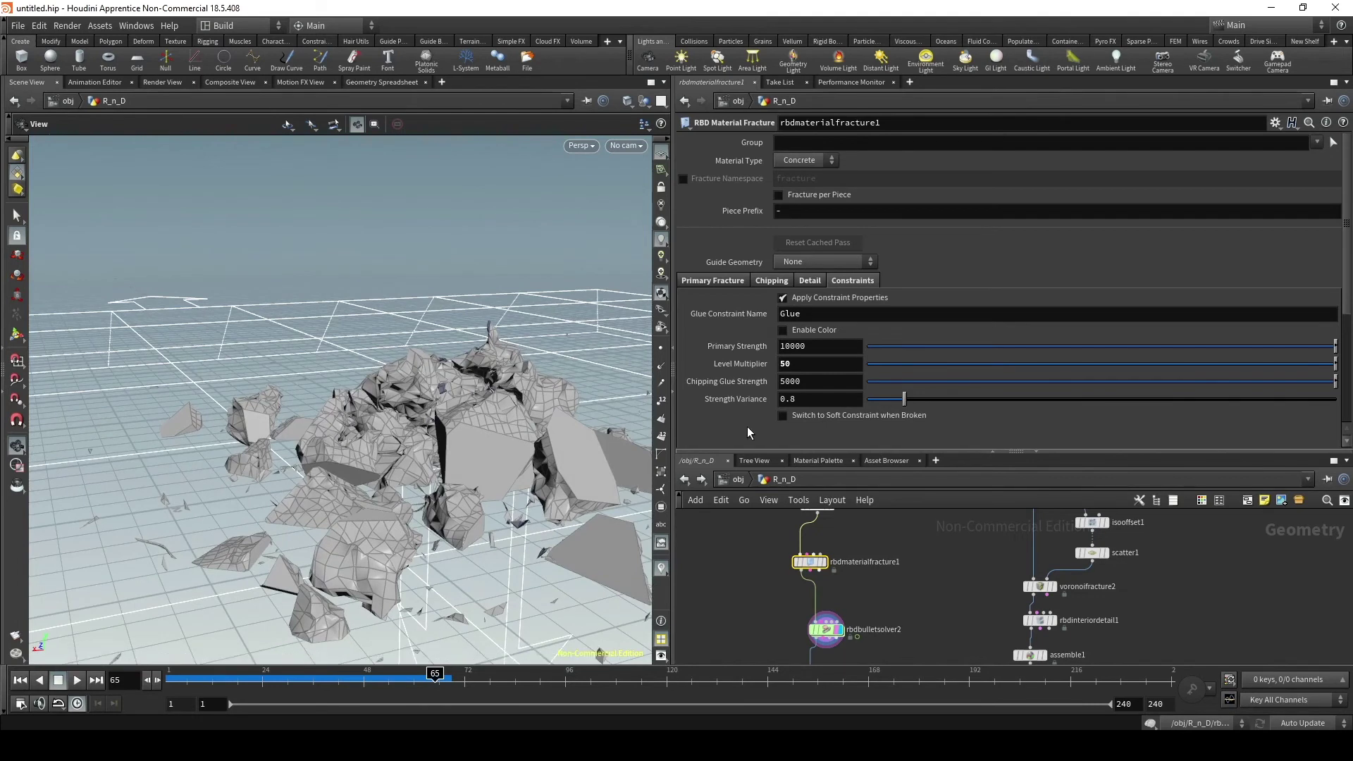
# - Set Chipping Glue Strength to 50 and rerun the simulation from frame 1 to frame 64
pyautogui.click(790, 386)
pyautogui.write('50')
pyautogui.press('Return')
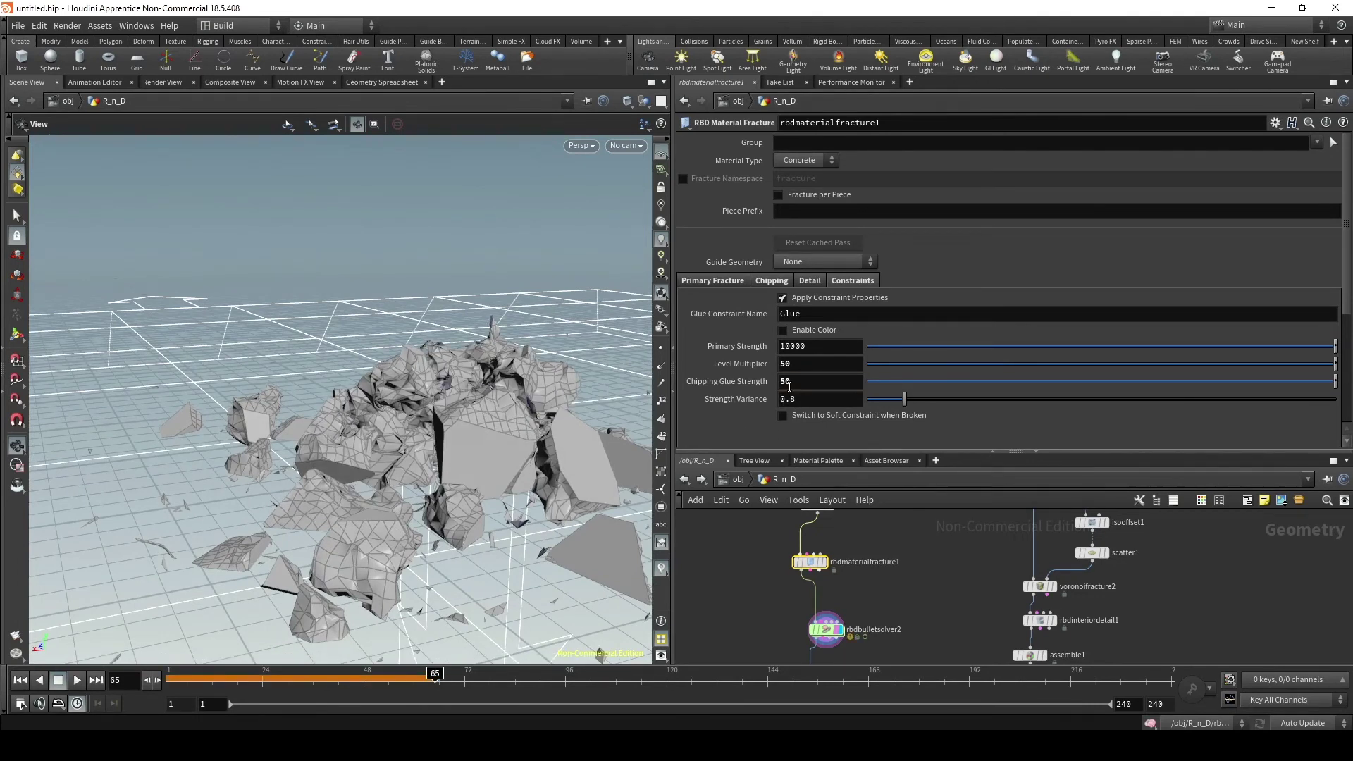
pyautogui.click(77, 680)
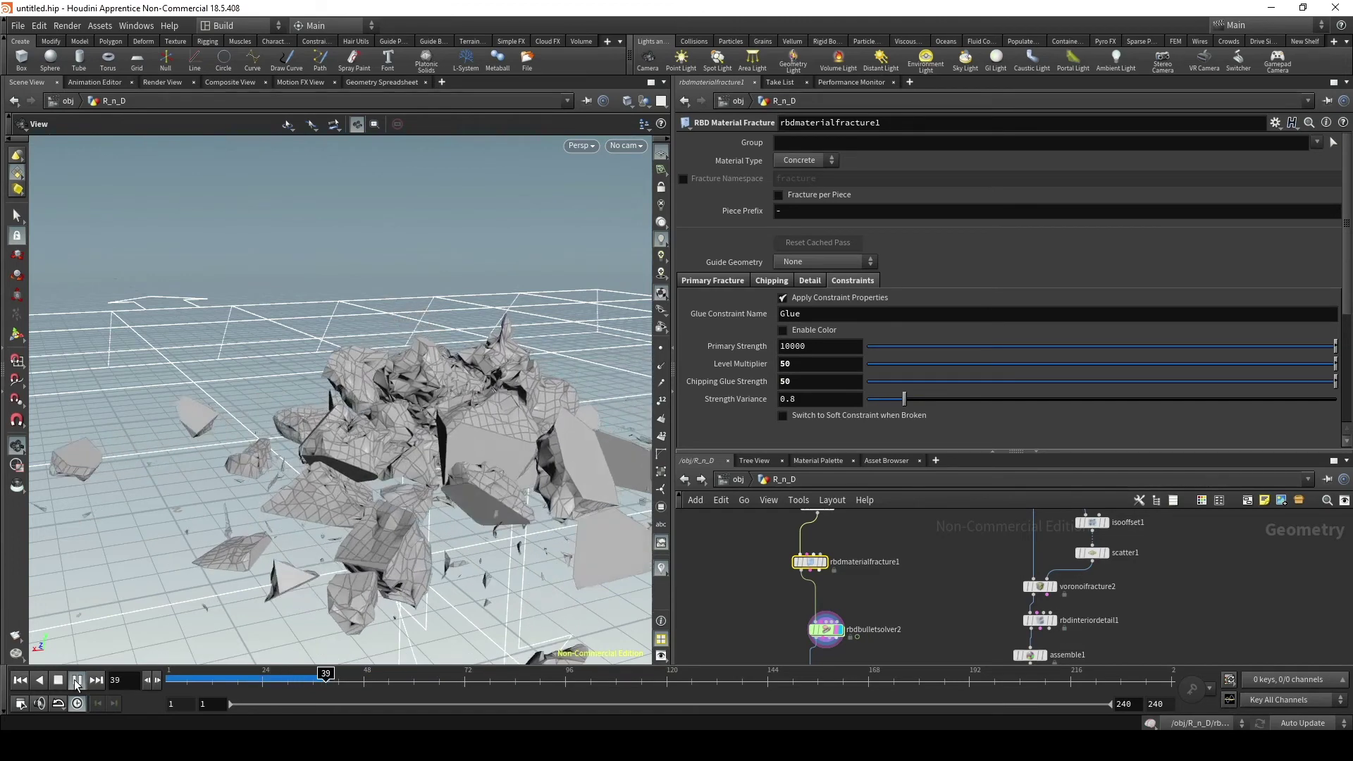
pyautogui.click(77, 680)
pyautogui.click(19, 680)
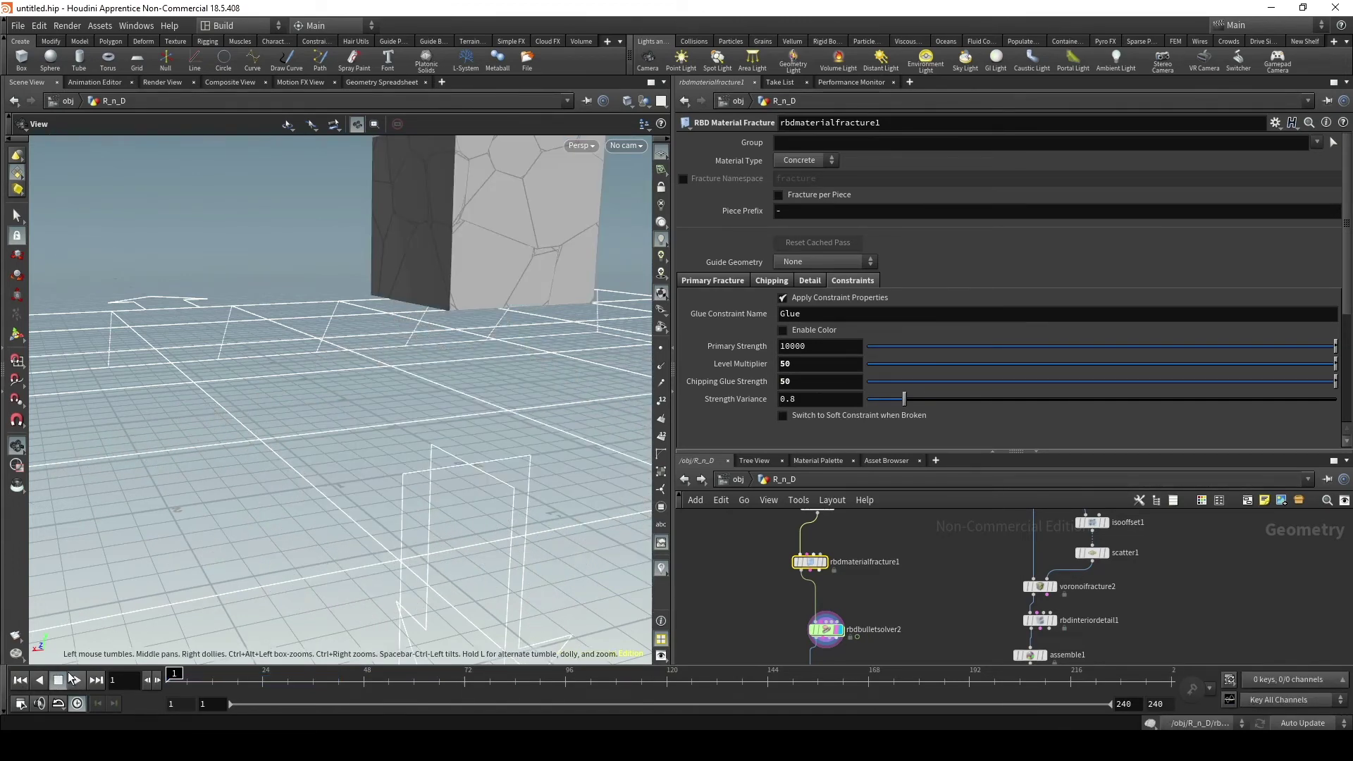
pyautogui.click(77, 681)
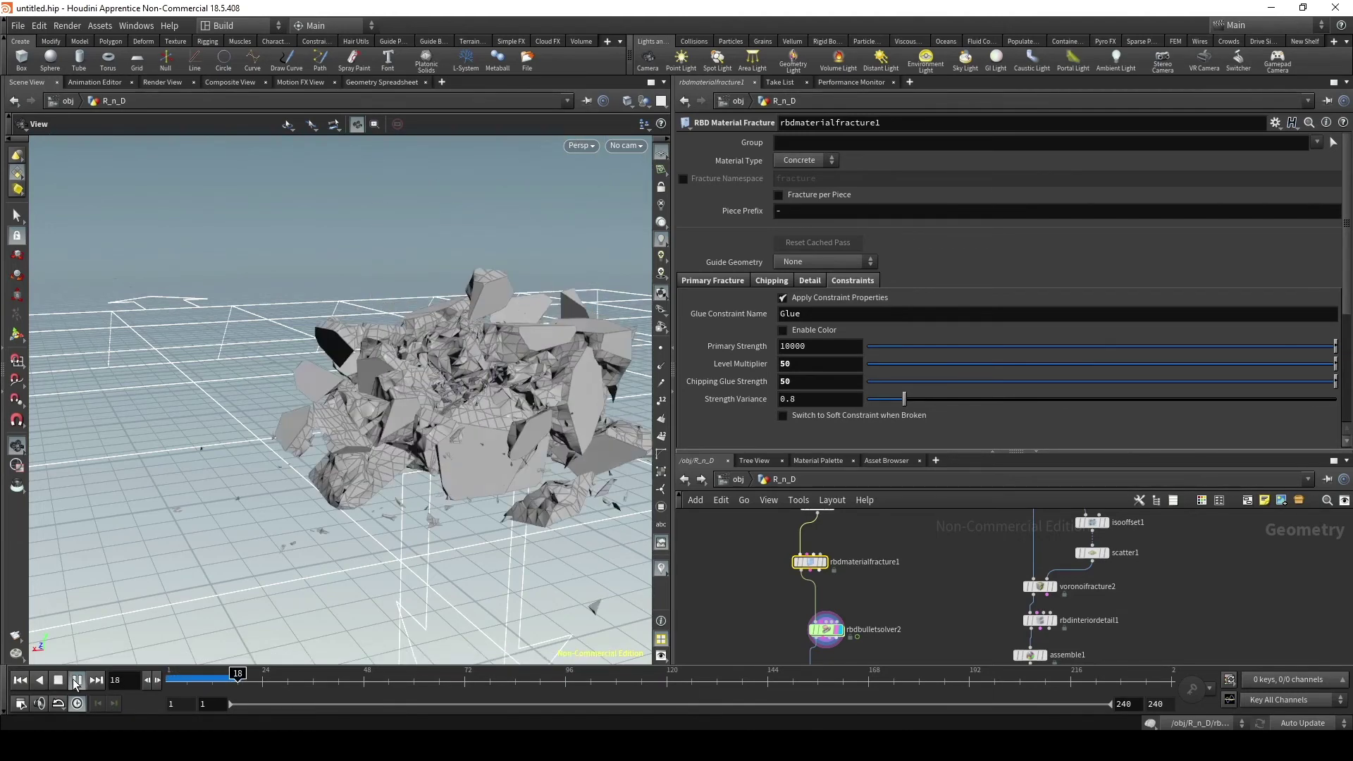
pyautogui.click(58, 681)
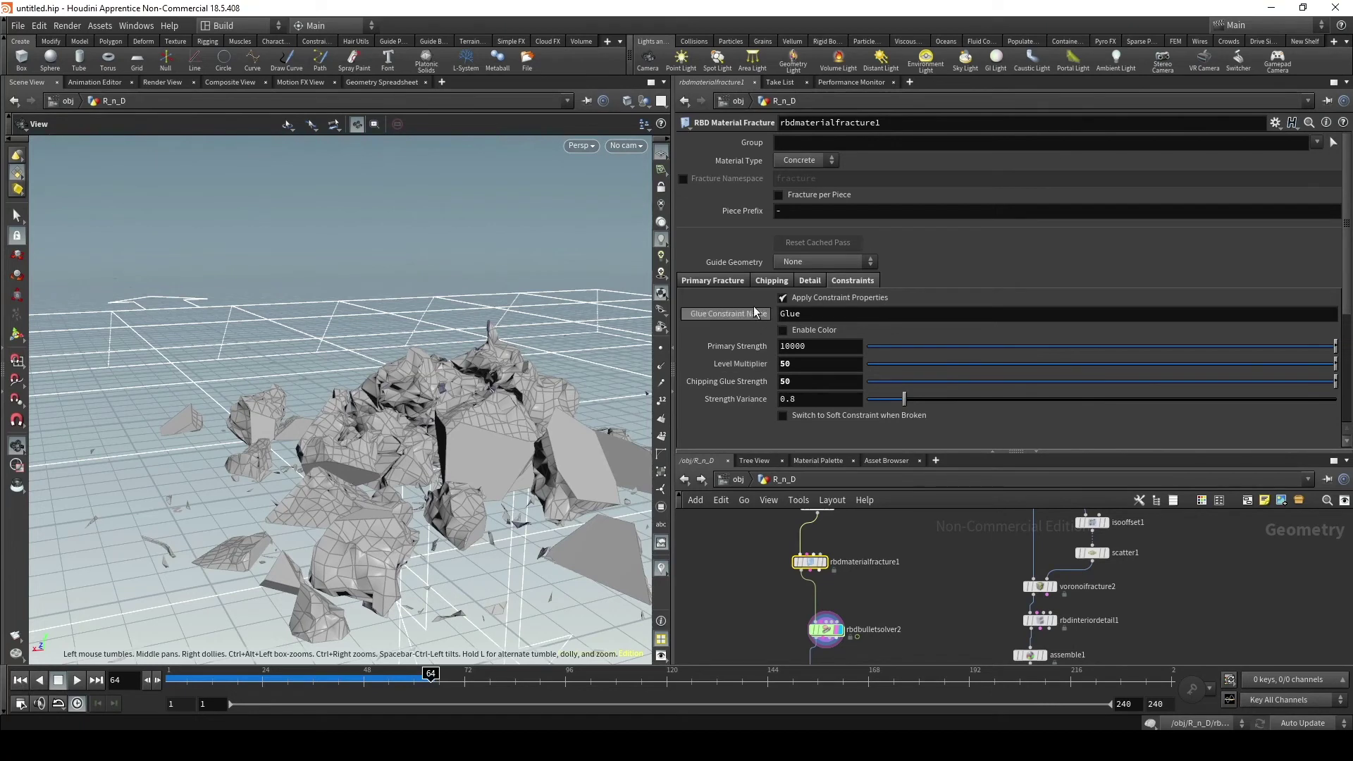
pyautogui.click(726, 280)
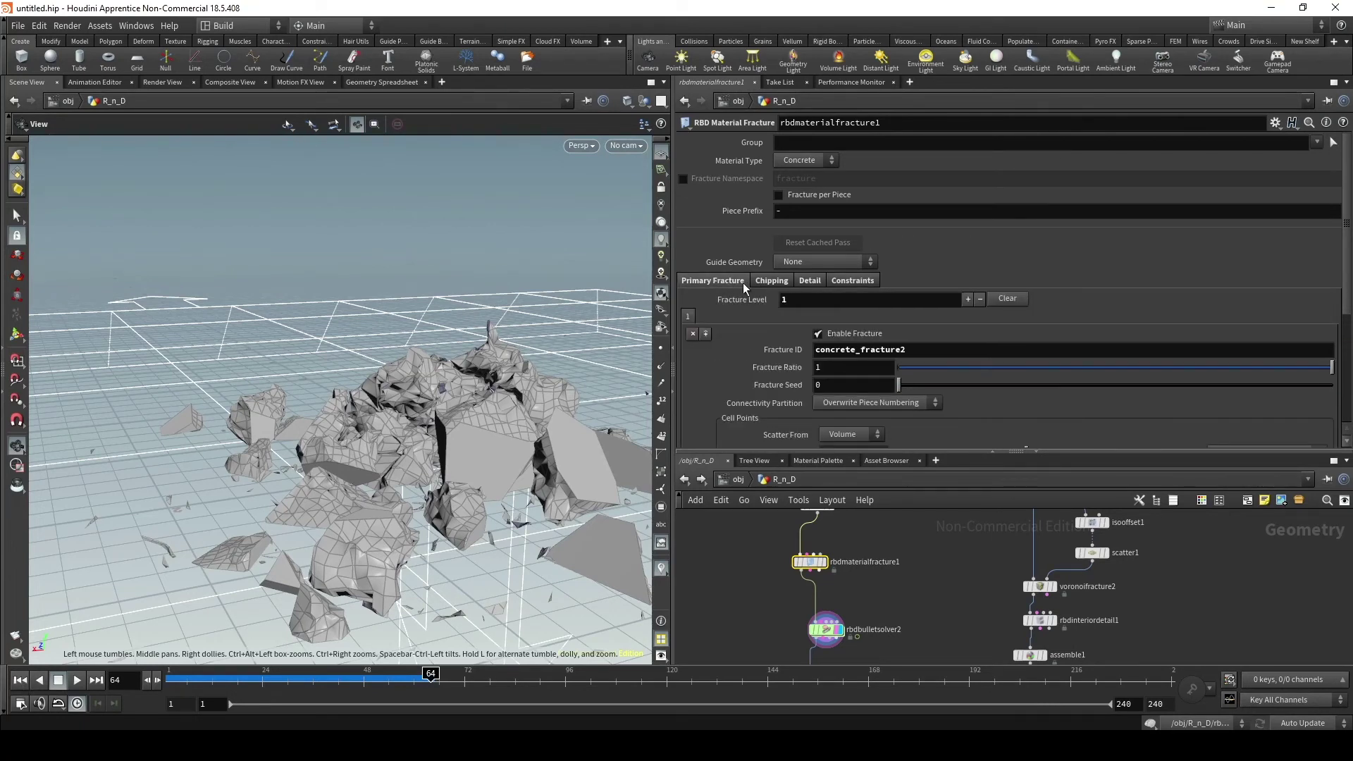
# - Enable Edge Detail on rbdmaterialfracture1 and replay to preview the rough-edged debris
pyautogui.click(770, 281)
pyautogui.click(814, 281)
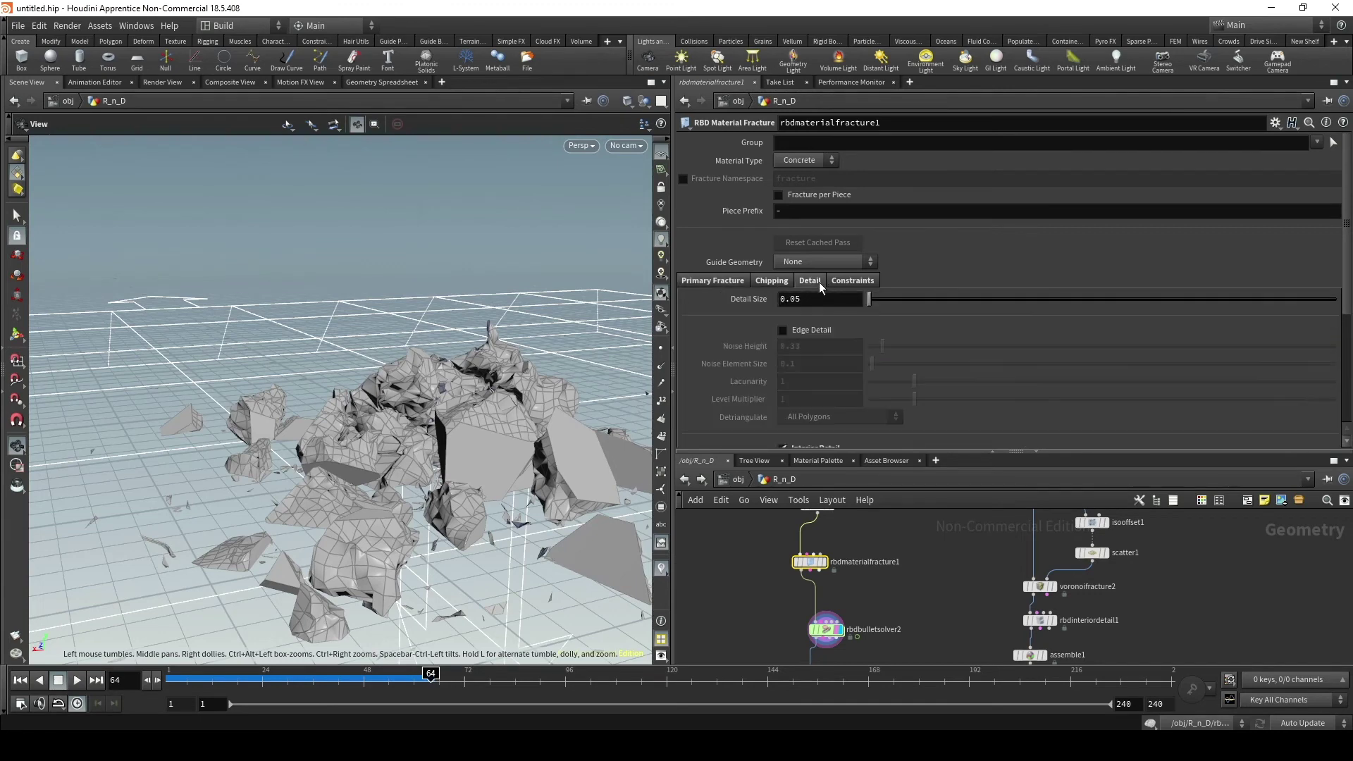
pyautogui.scroll(-2, 890, 369)
pyautogui.scroll(-2, 890, 370)
pyautogui.scroll(2, 891, 370)
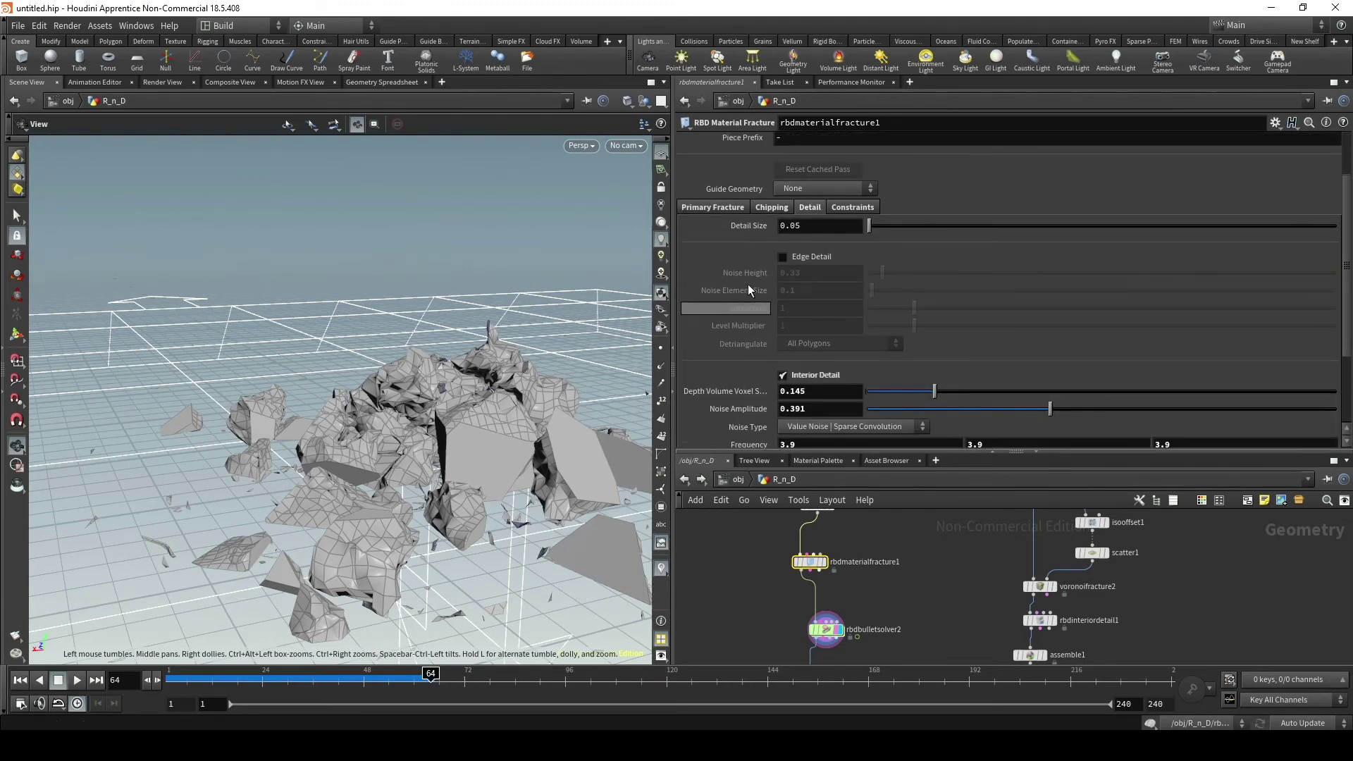
pyautogui.click(784, 259)
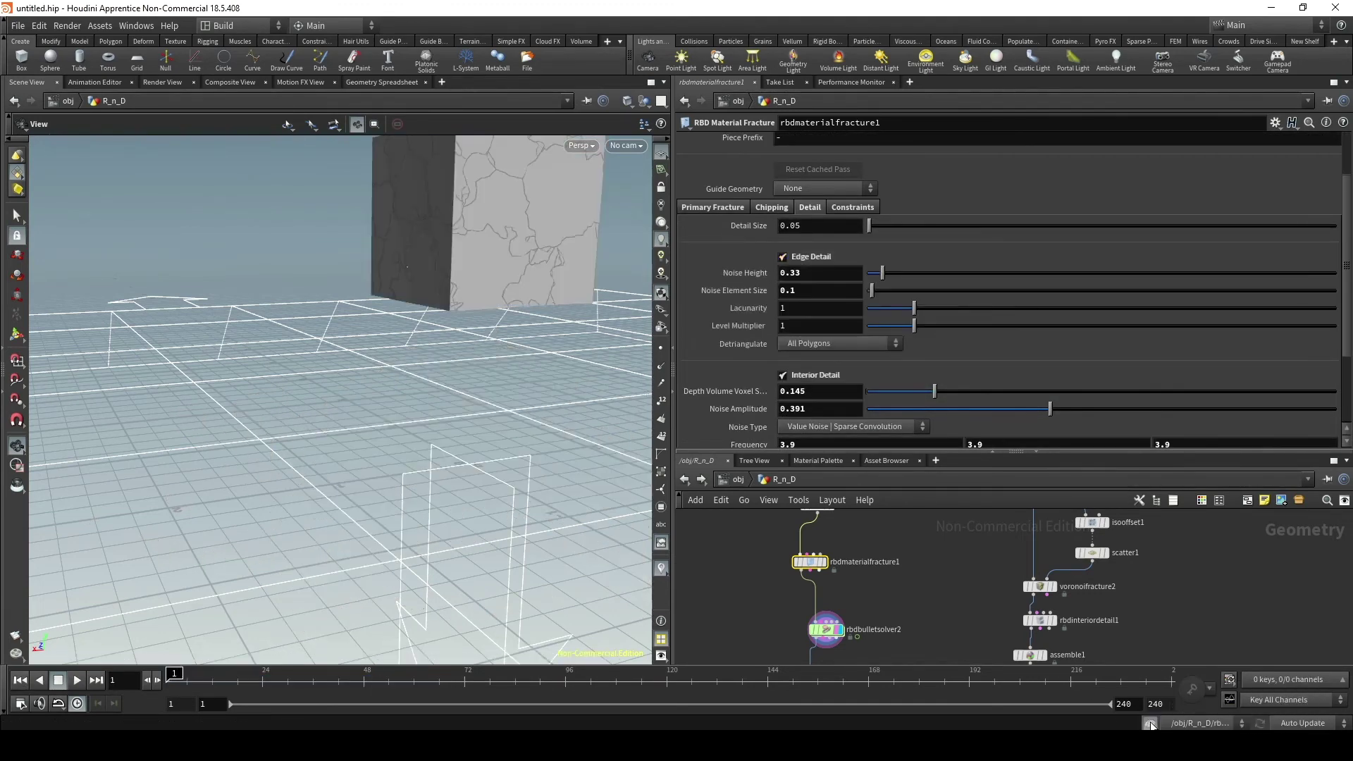
pyautogui.click(75, 679)
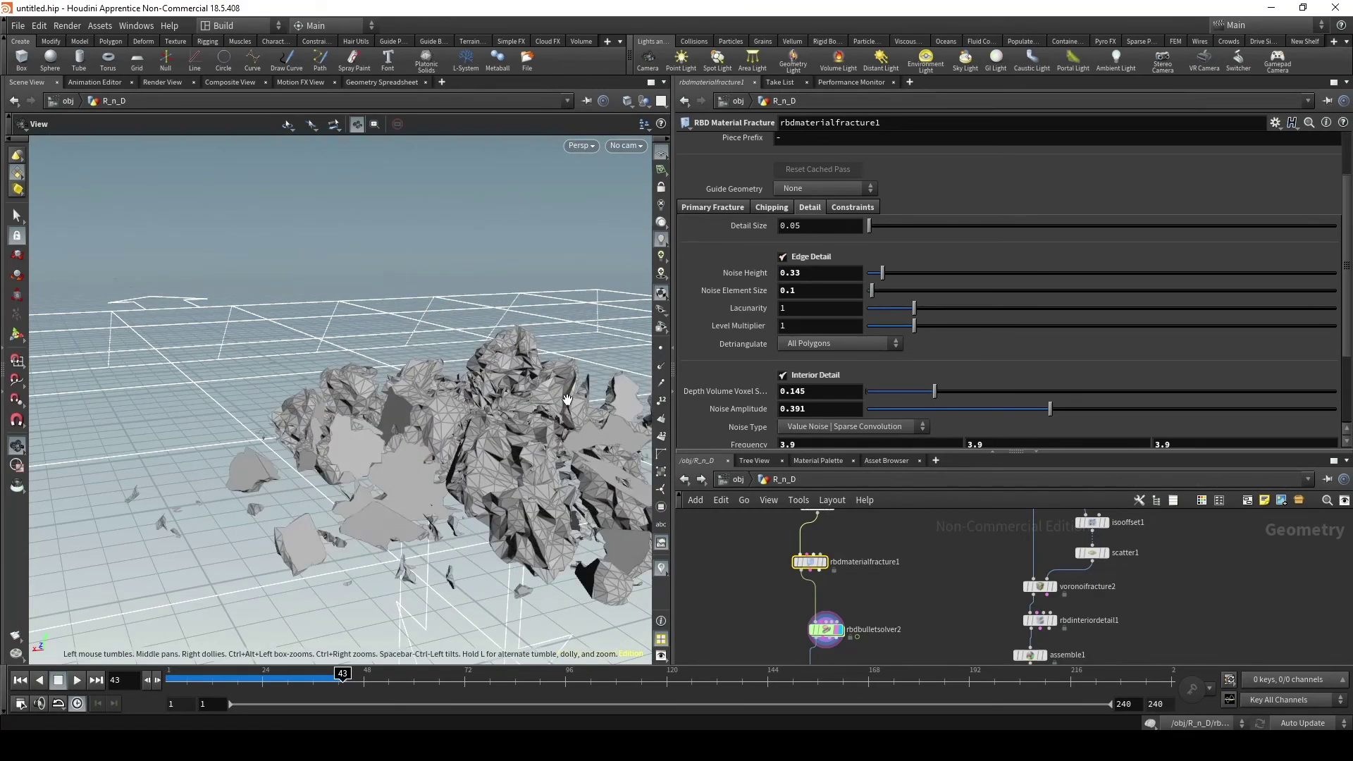
pyautogui.moveTo(339, 451)
pyautogui.mouseDown()
pyautogui.moveTo(379, 518)
pyautogui.moveTo(374, 437)
pyautogui.mouseUp()
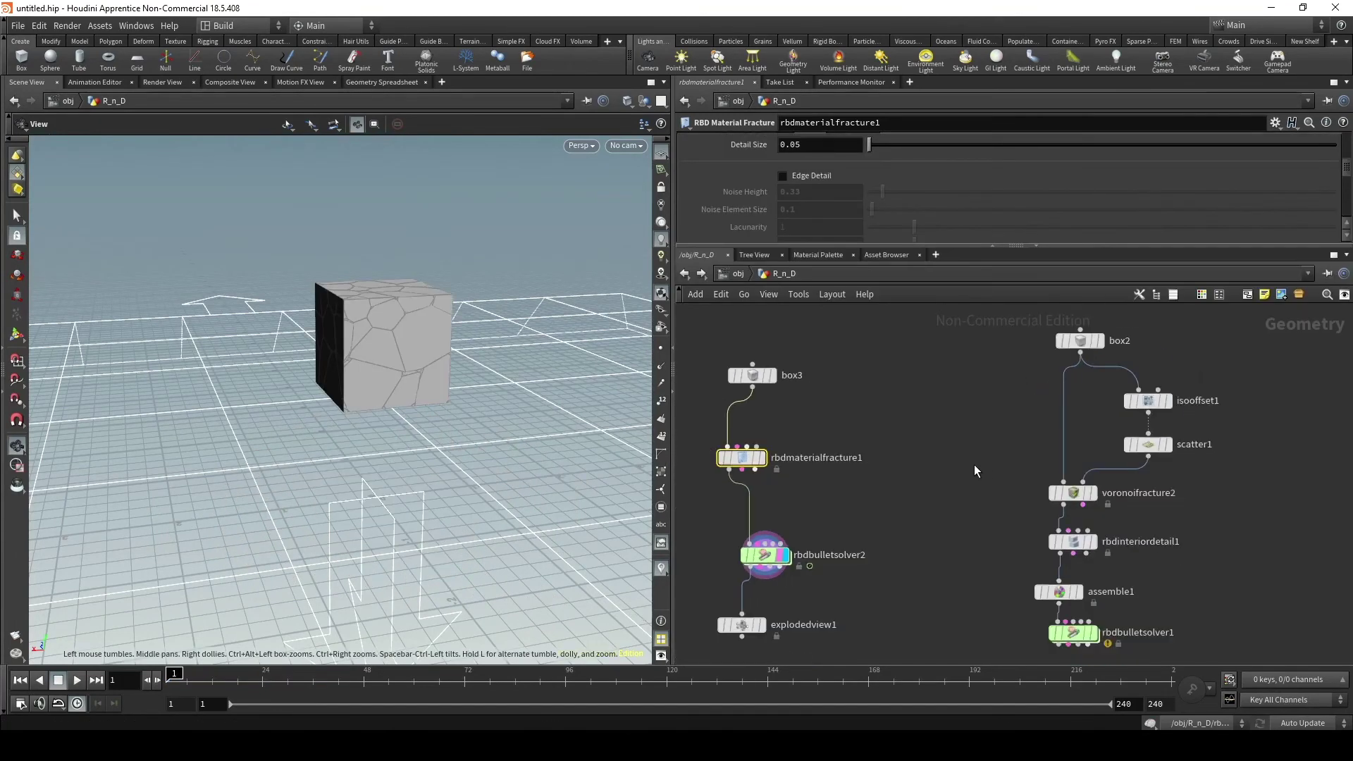
# - Set box2's Center X to 3 so the Voronoi cube sits beside the concrete cube
pyautogui.press('h')
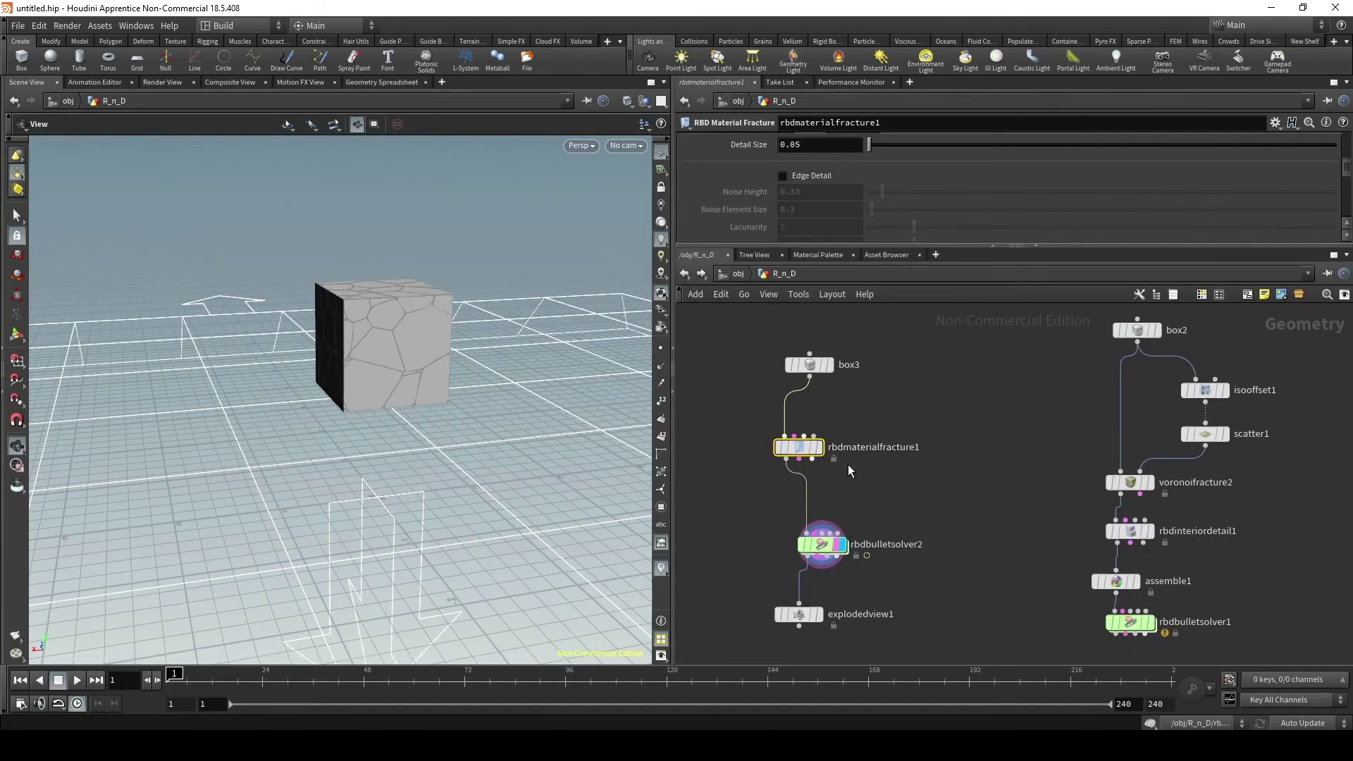
pyautogui.moveTo(1047, 381); pyautogui.dragTo(1272, 557)
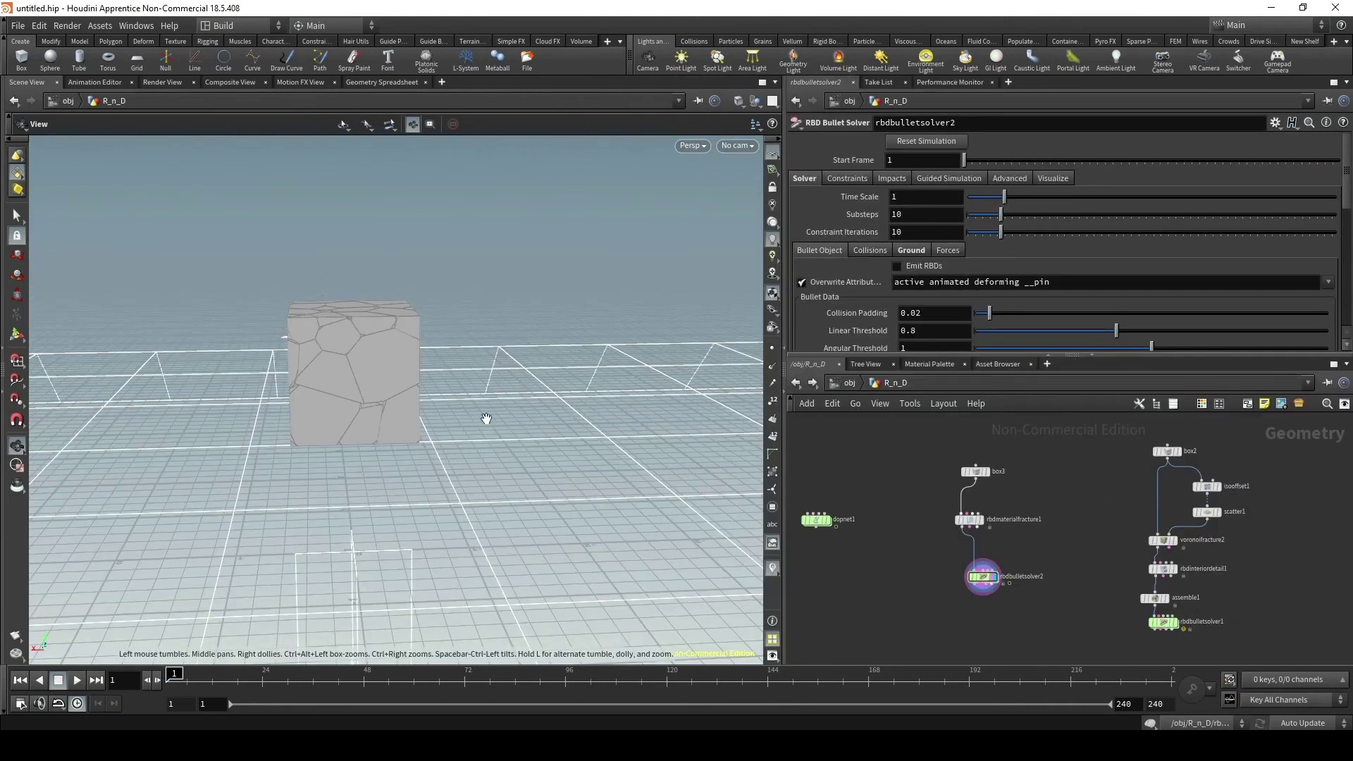
pyautogui.moveTo(357, 384); pyautogui.dragTo(371, 406)
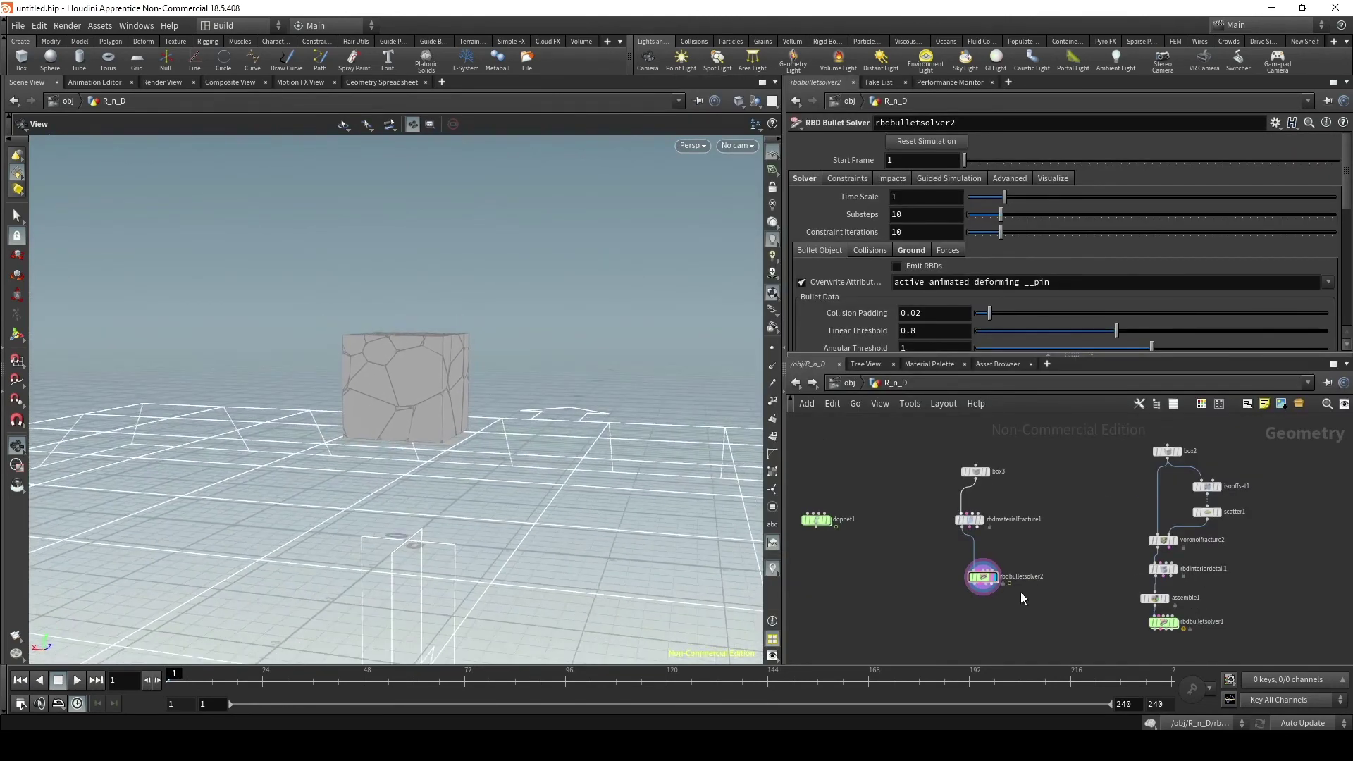
pyautogui.moveTo(1165, 451); pyautogui.dragTo(1169, 456)
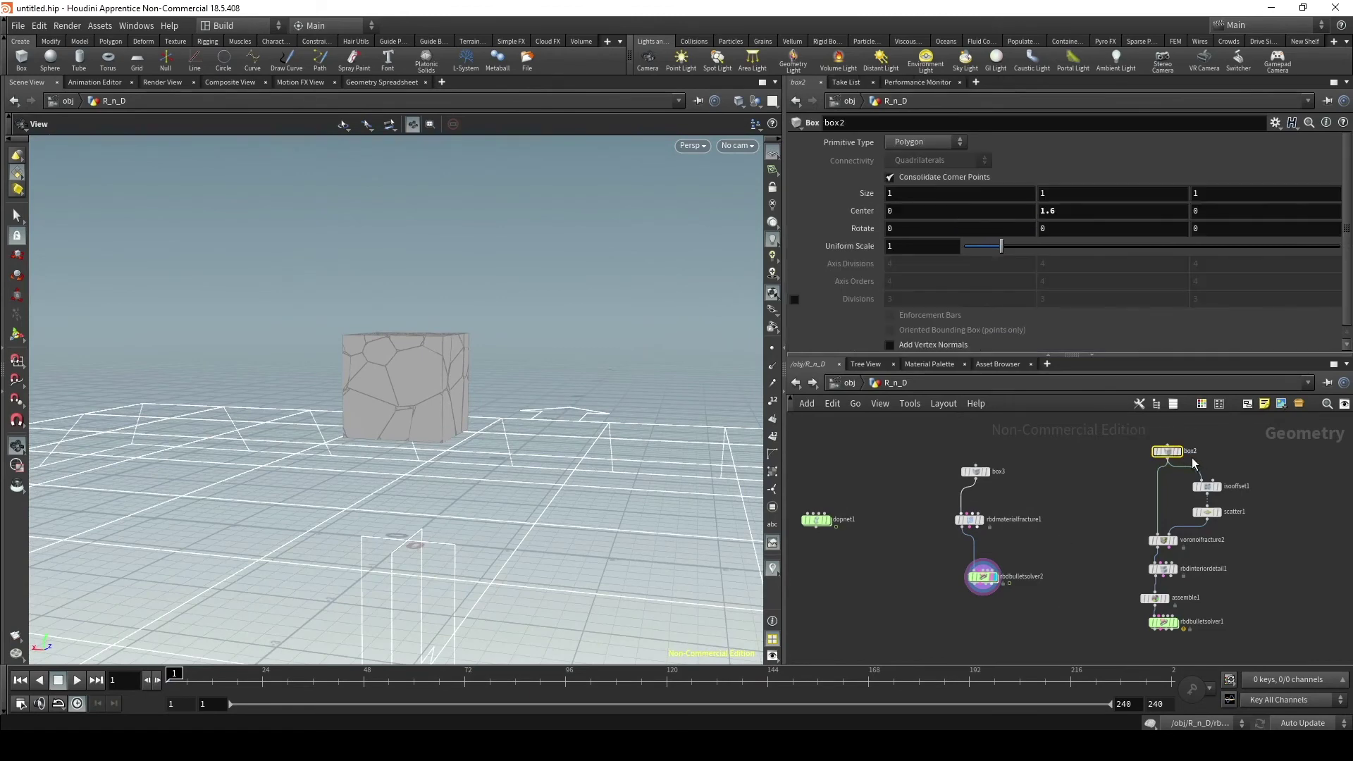
pyautogui.moveTo(975, 215); pyautogui.dragTo(1156, 212, button='middle')
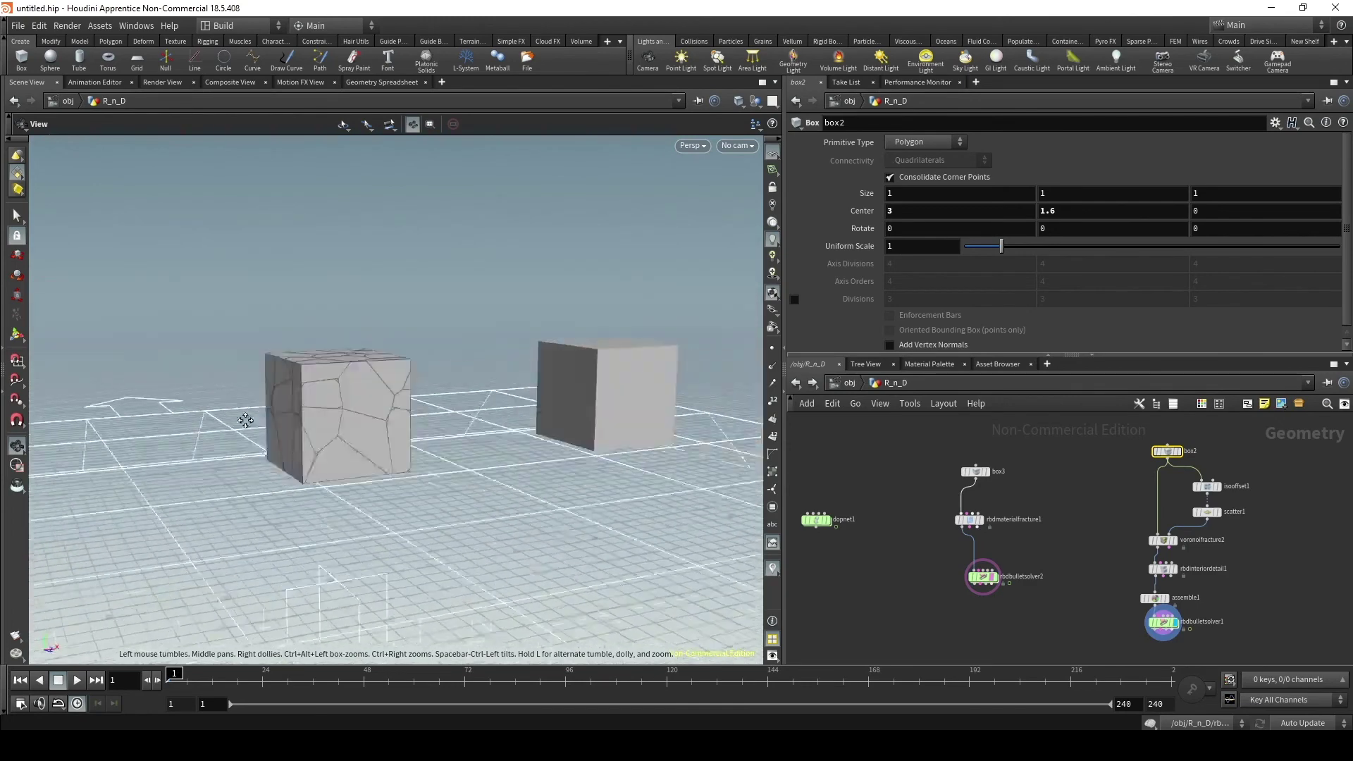
pyautogui.moveTo(242, 416); pyautogui.dragTo(574, 384)
pyautogui.press('Tab')
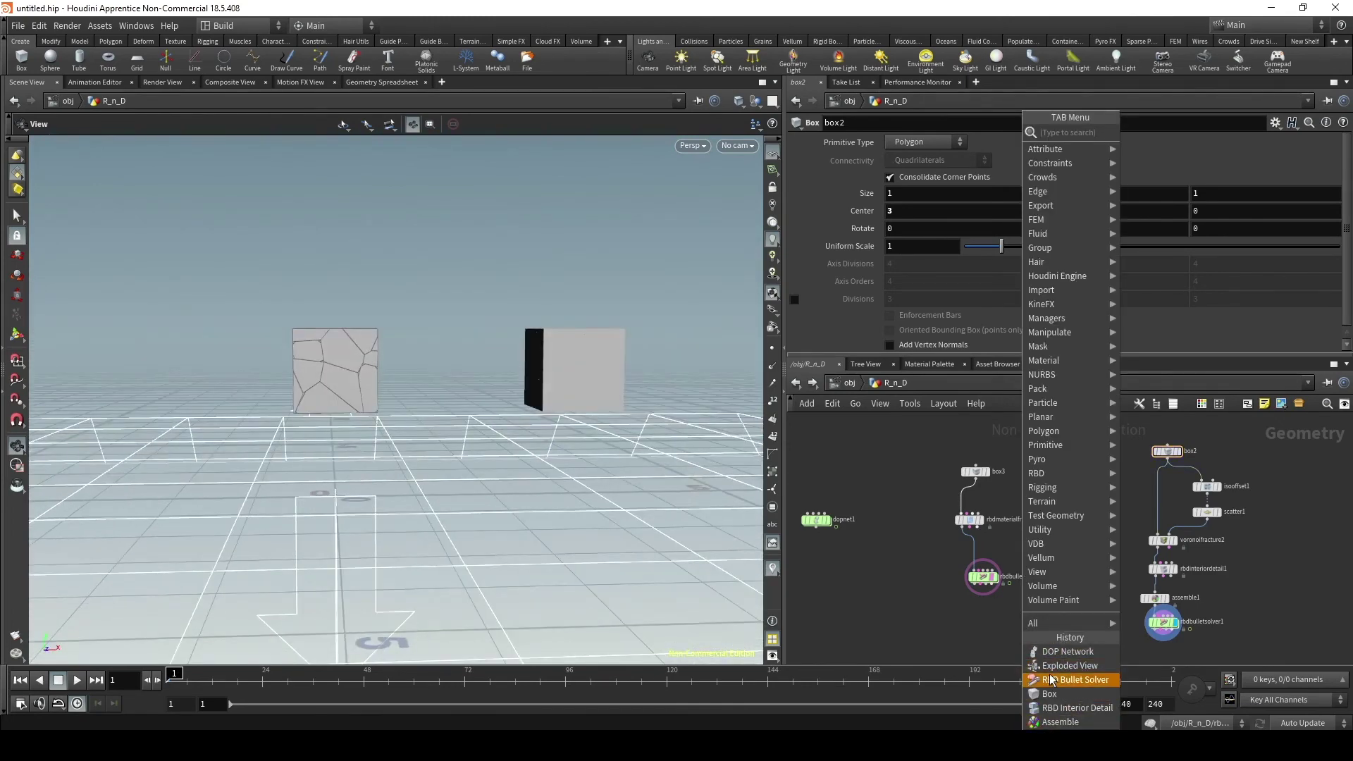
# - Add a Merge node combining rbdbulletsolver1 and rbdbulletsolver2 and display it
pyautogui.click(1155, 130)
pyautogui.click(1068, 645)
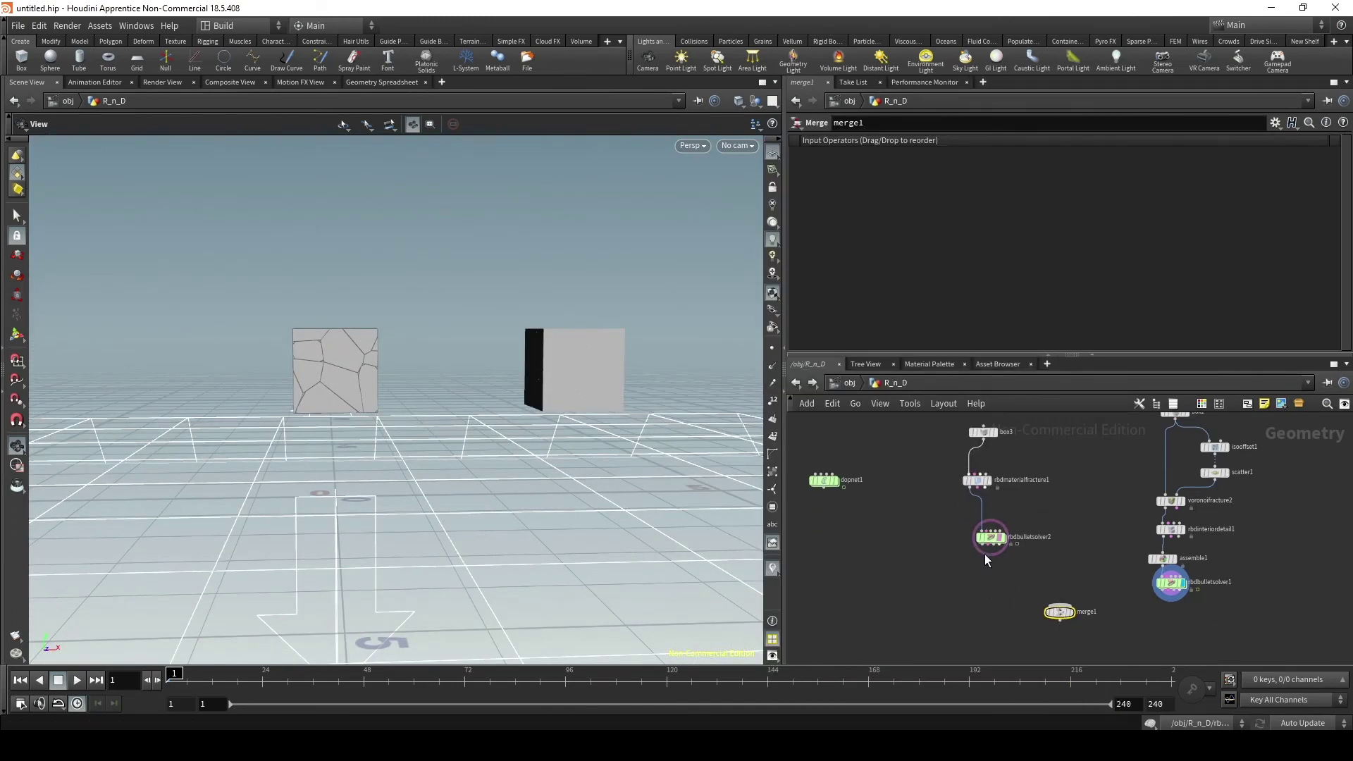
pyautogui.moveTo(991, 554); pyautogui.dragTo(1055, 604)
pyautogui.moveTo(1171, 599); pyautogui.dragTo(1075, 613)
pyautogui.click(1072, 613)
pyautogui.moveTo(585, 461); pyautogui.dragTo(529, 503)
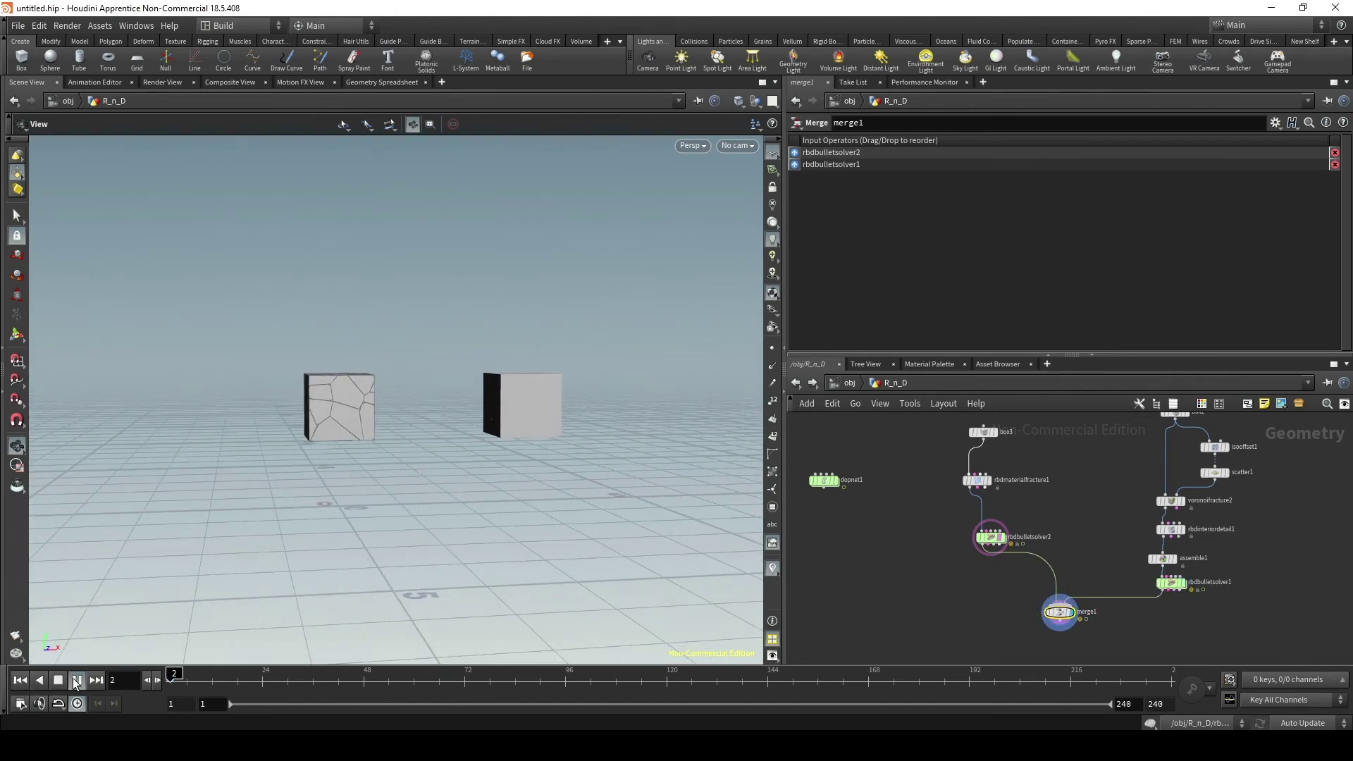
# - Play the simulation to frame 43, compare both debris piles, then replay from the start
pyautogui.click(78, 681)
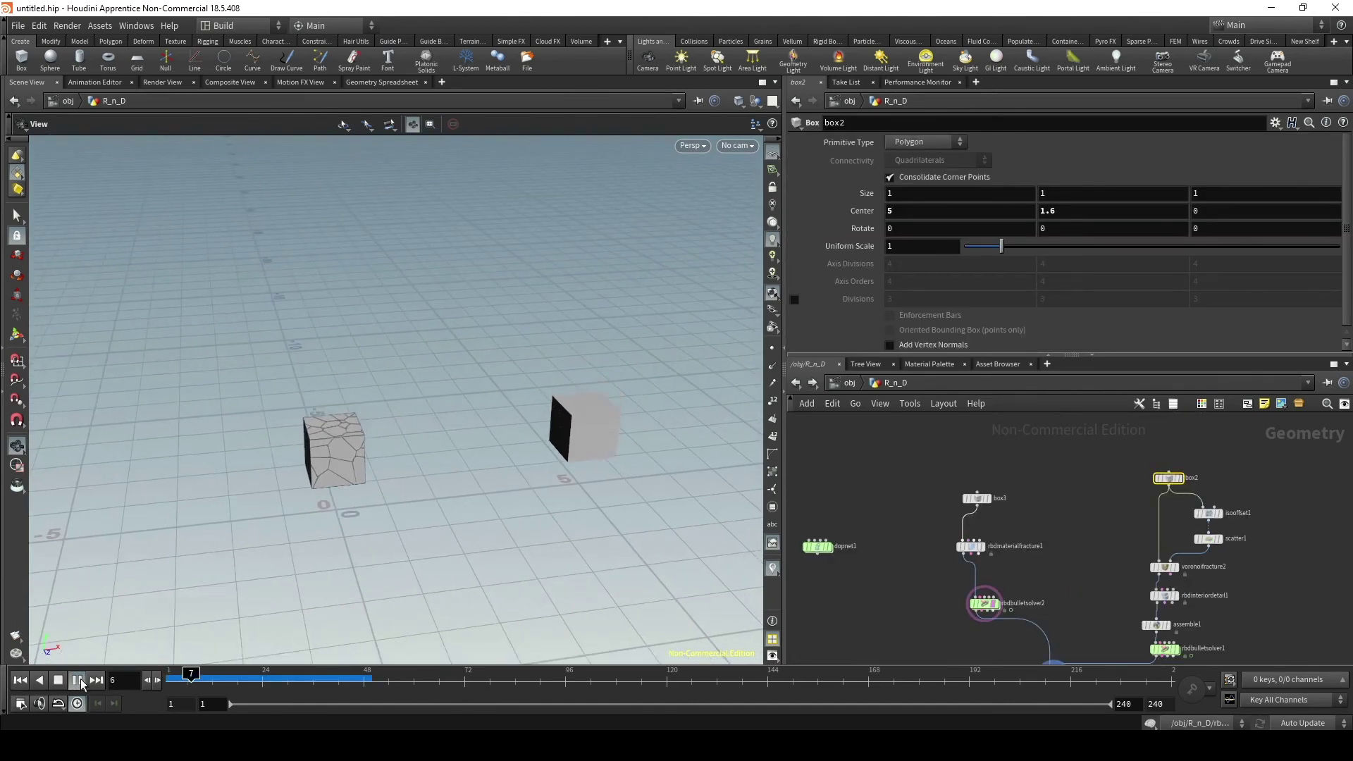
pyautogui.click(77, 681)
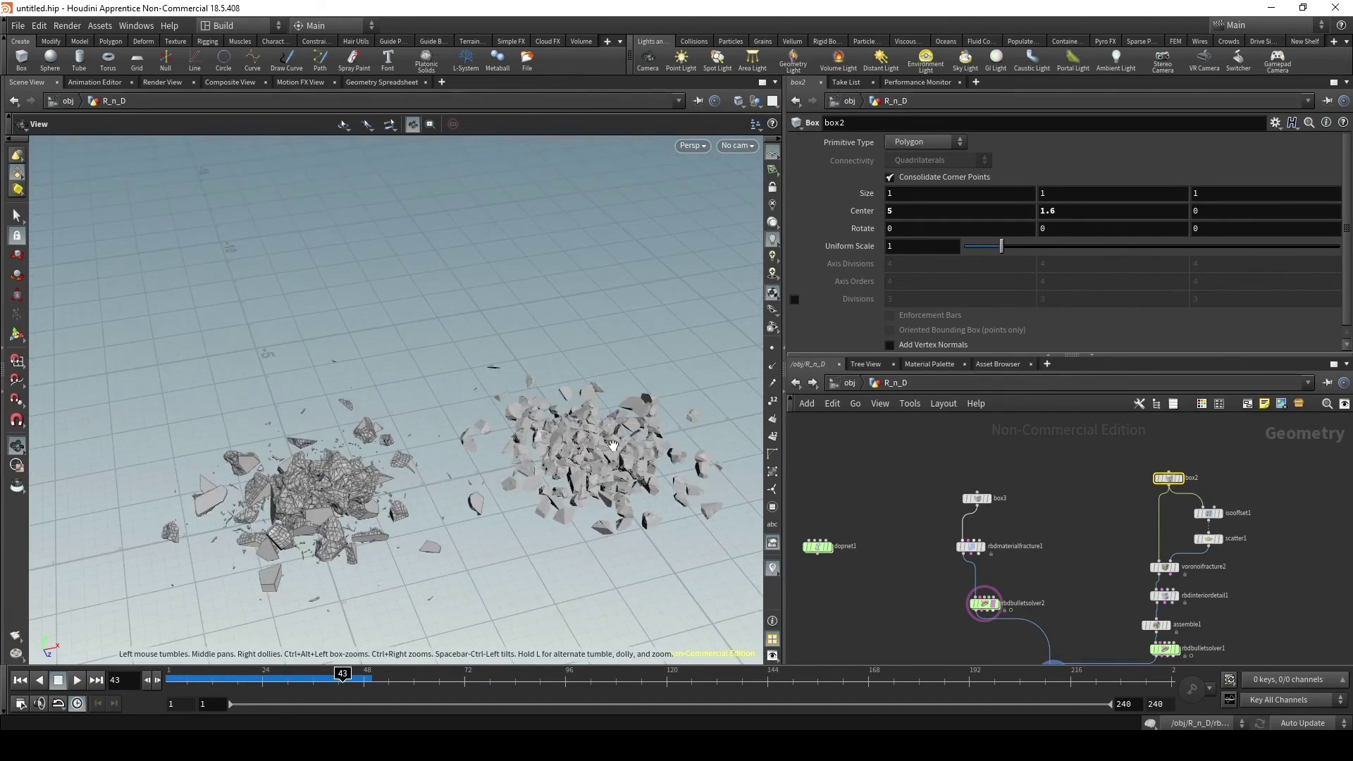
pyautogui.moveTo(566, 463); pyautogui.dragTo(302, 536)
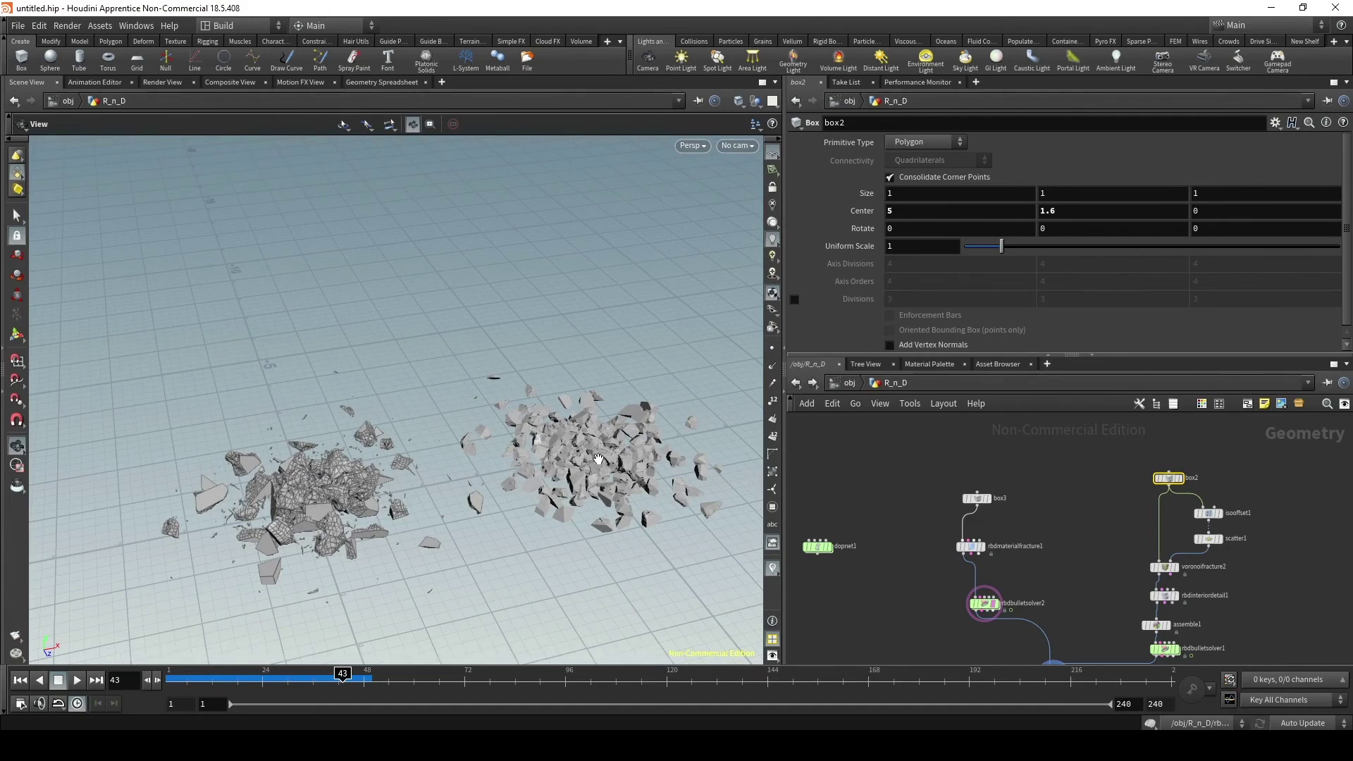
pyautogui.moveTo(599, 458); pyautogui.dragTo(561, 437)
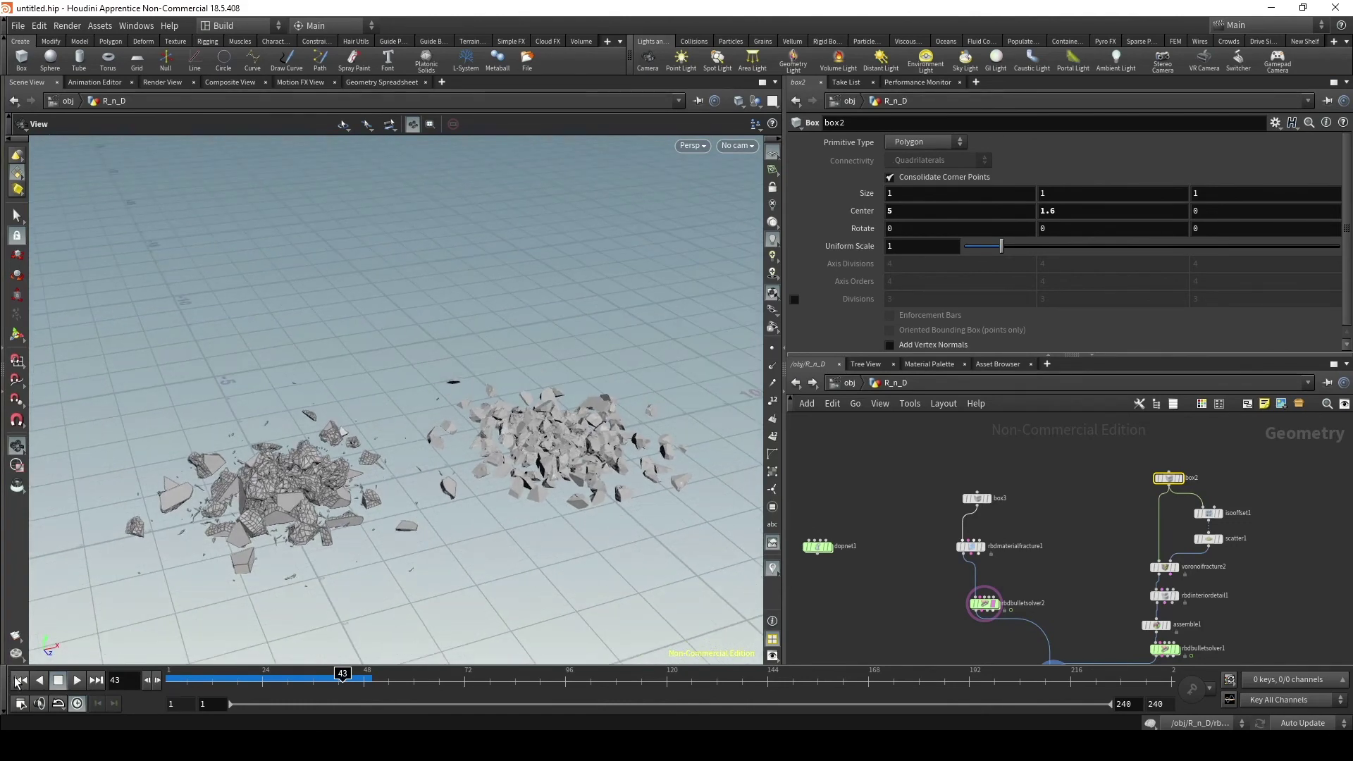
pyautogui.click(20, 680)
pyautogui.click(76, 680)
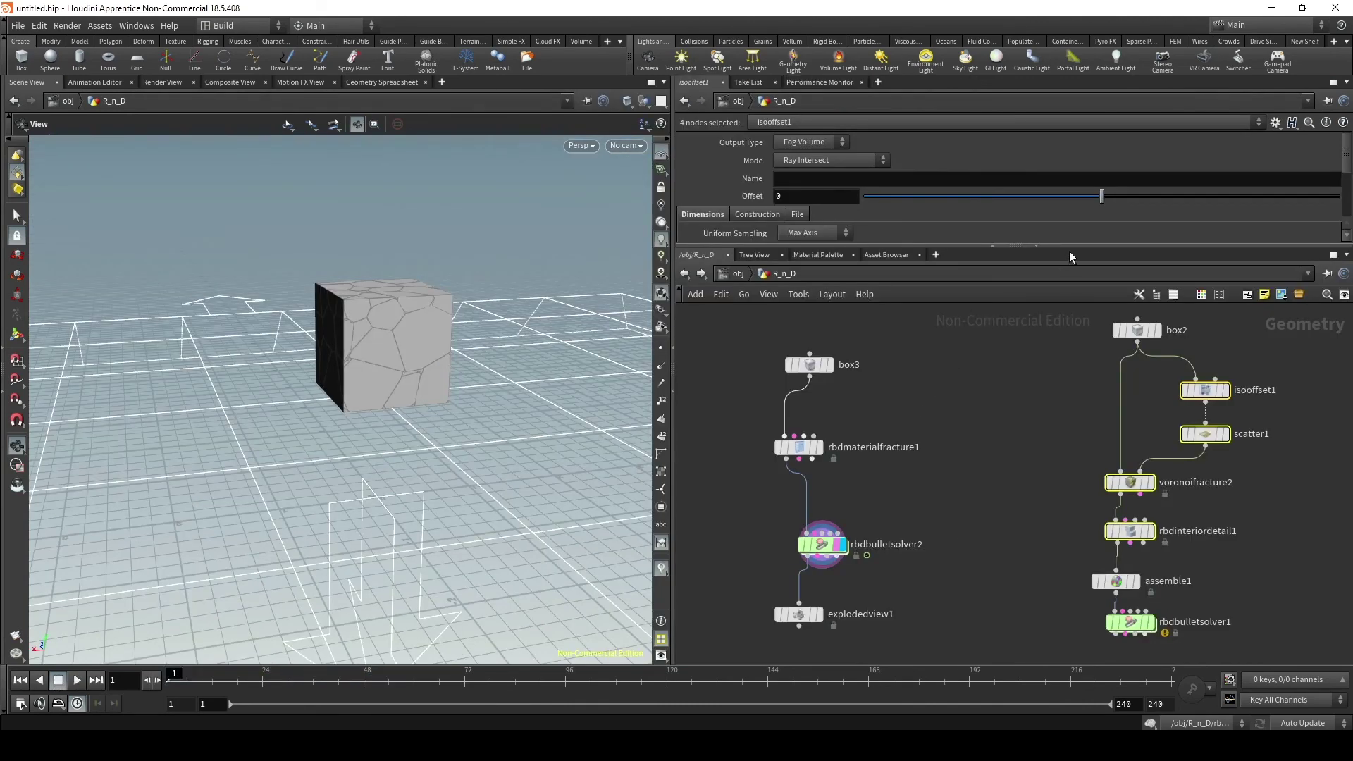
# - Enlarge the parameter pane and show voronoifracture2's parameters after checking rbdmaterialfracture1
pyautogui.moveTo(1070, 256); pyautogui.dragTo(1015, 465)
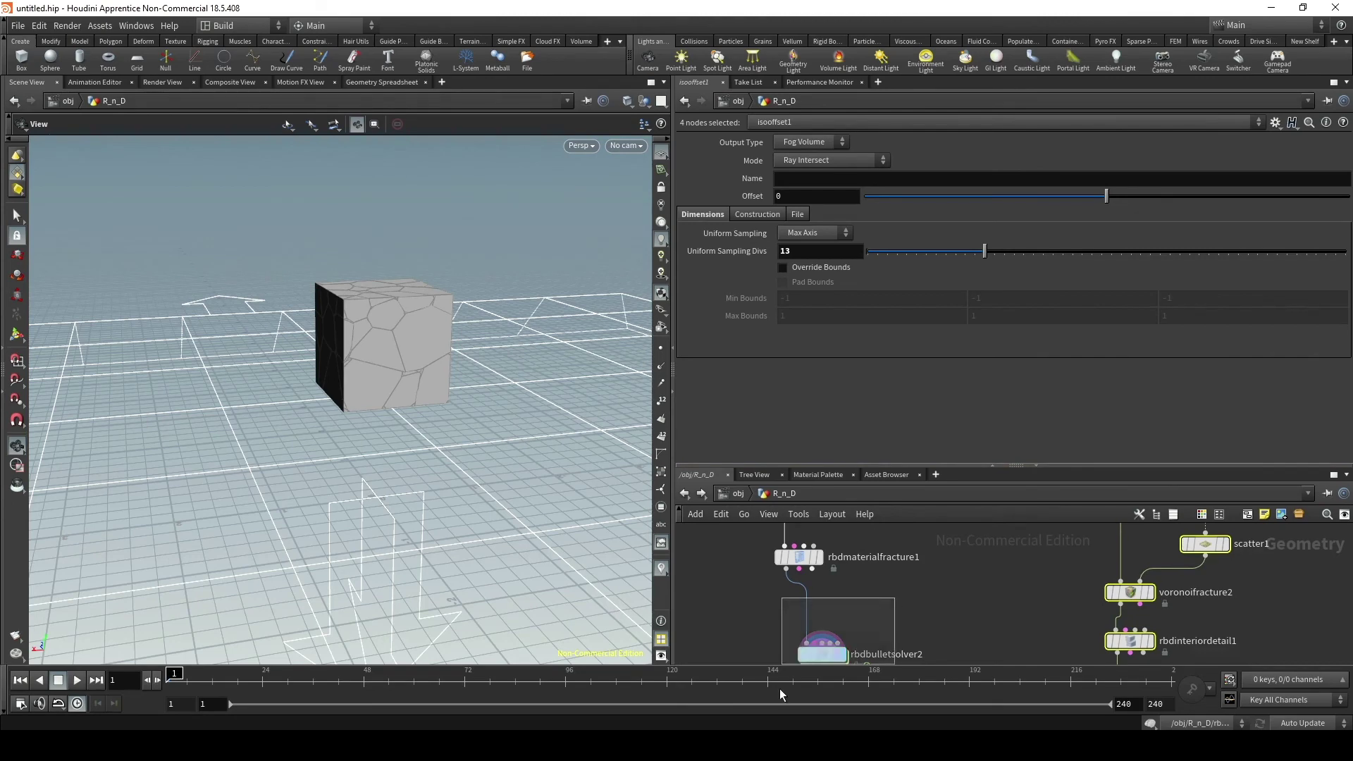
pyautogui.click(799, 557)
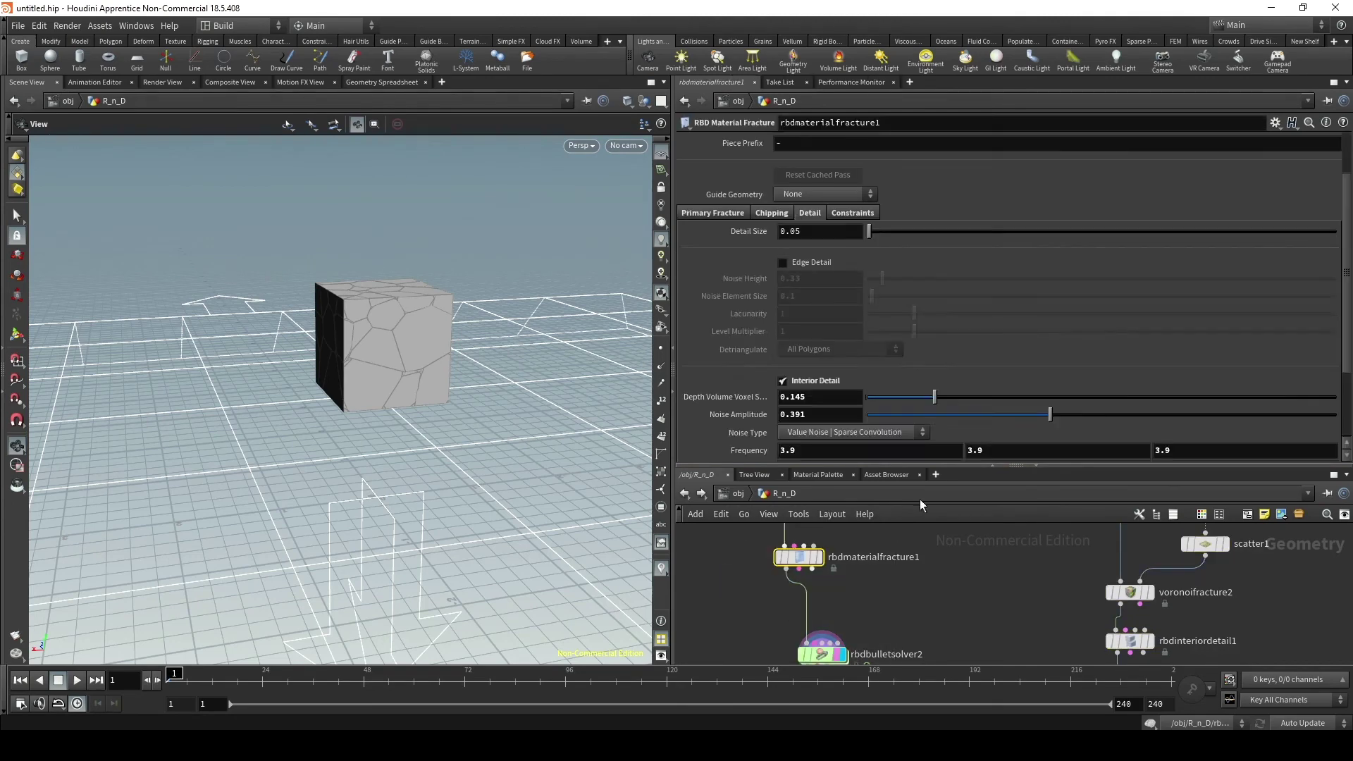
pyautogui.click(1140, 594)
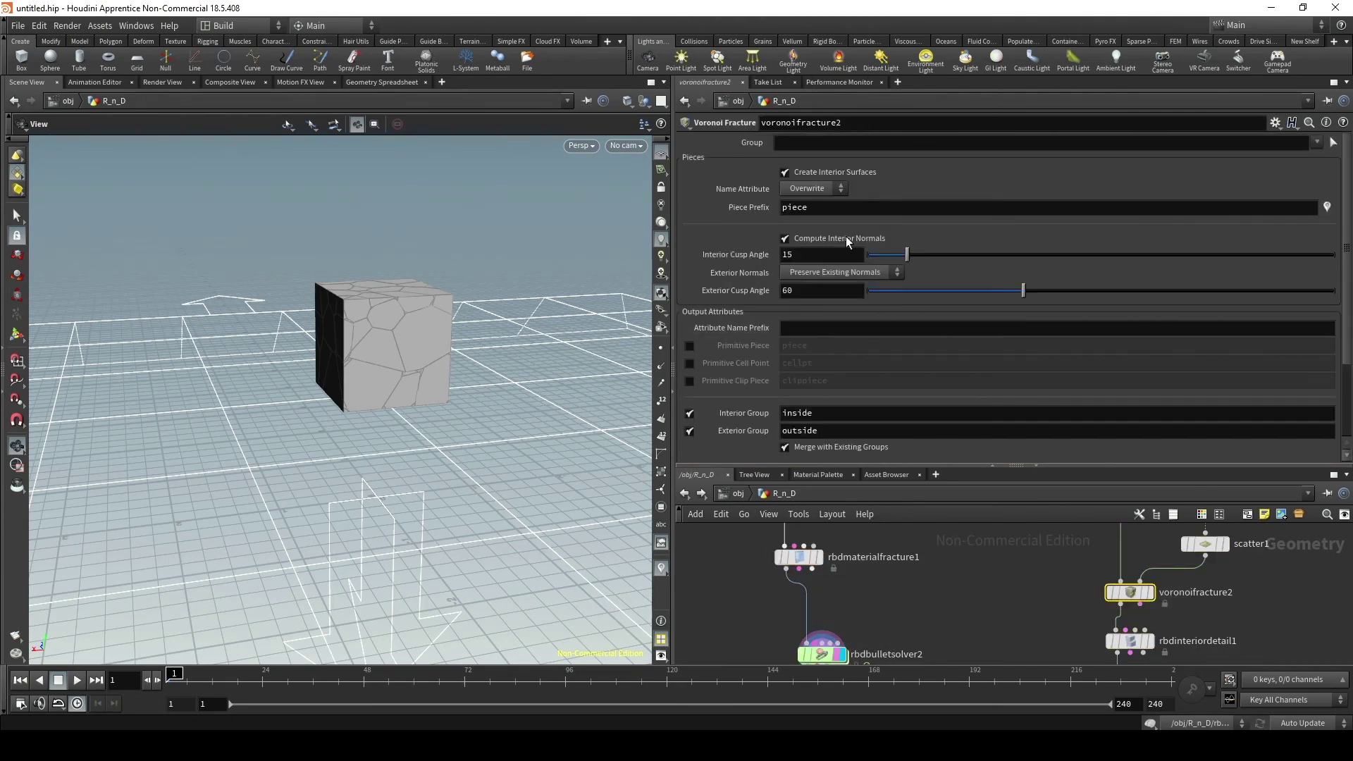
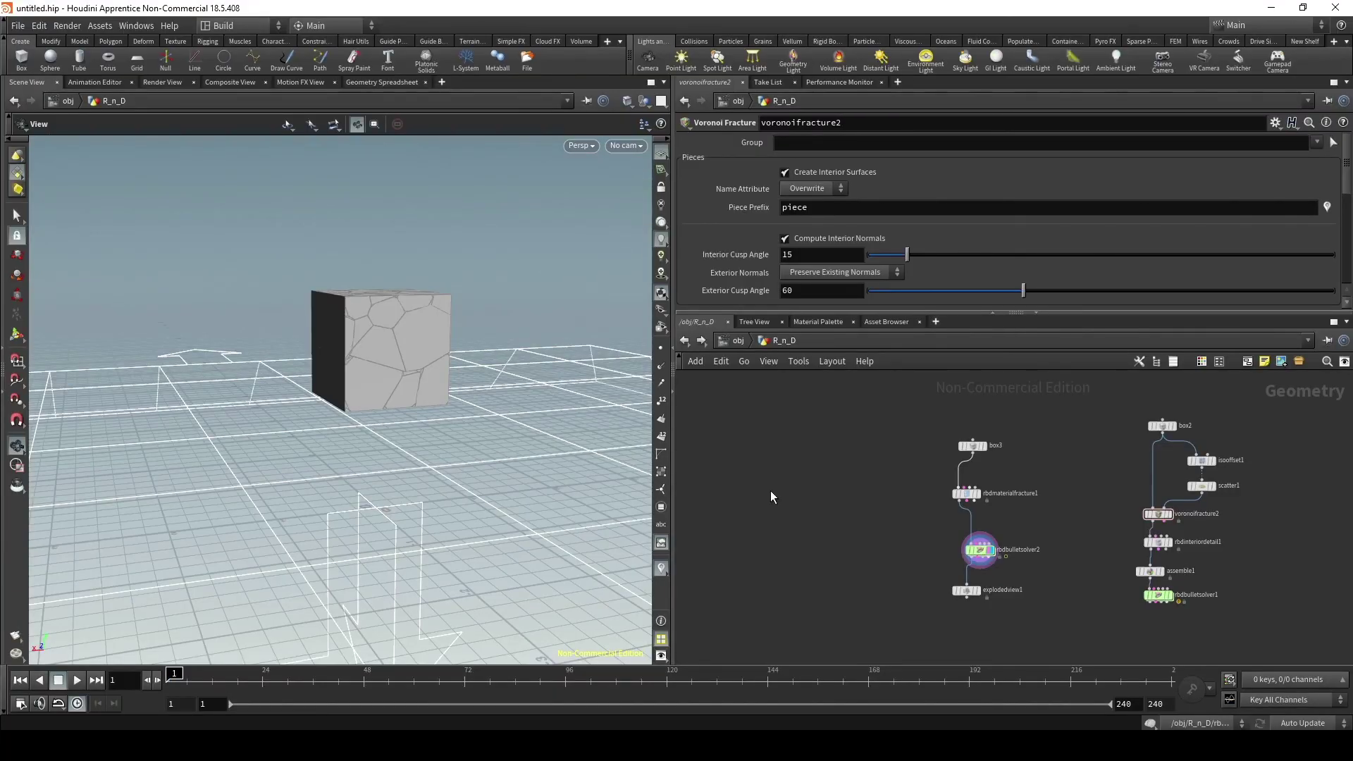
# - Add a DOP Network node (dopnet1) and dive inside it
pyautogui.press('Tab')
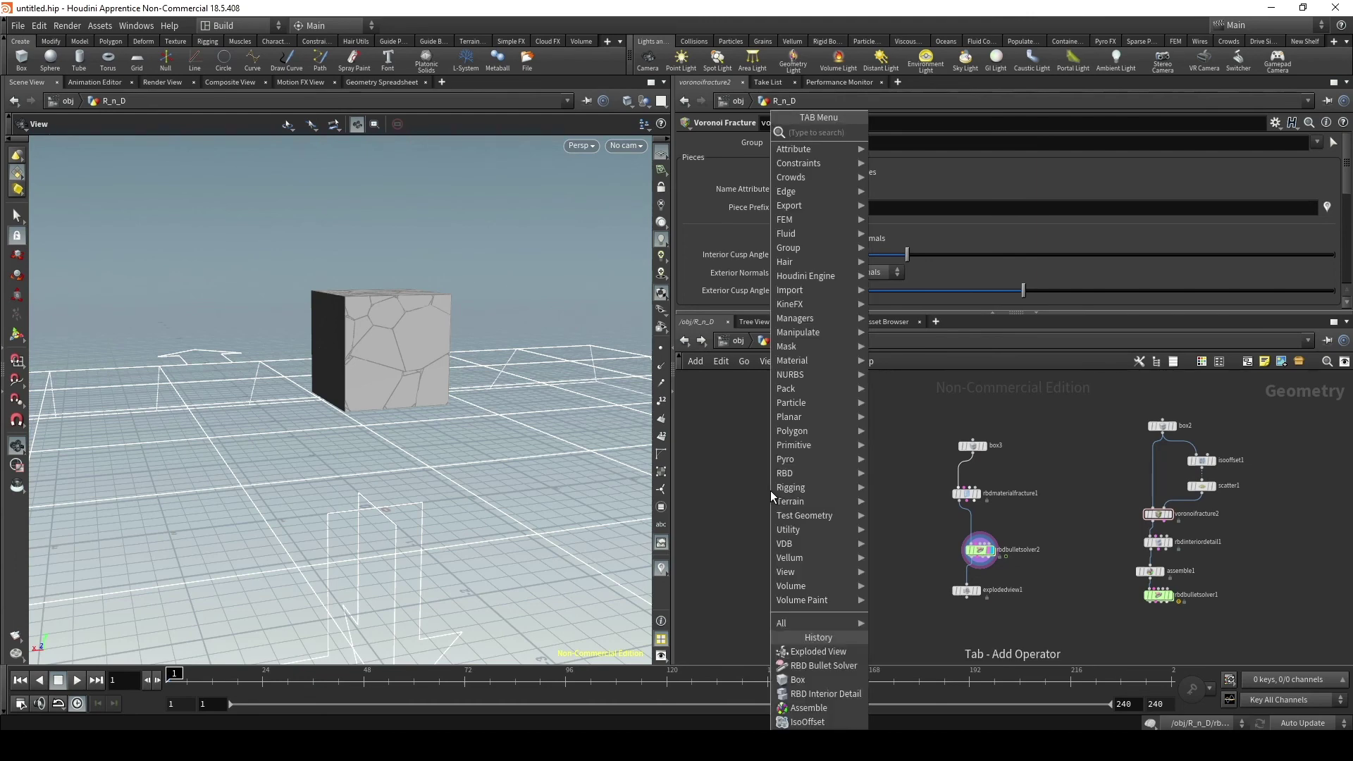
pyautogui.write('dop')
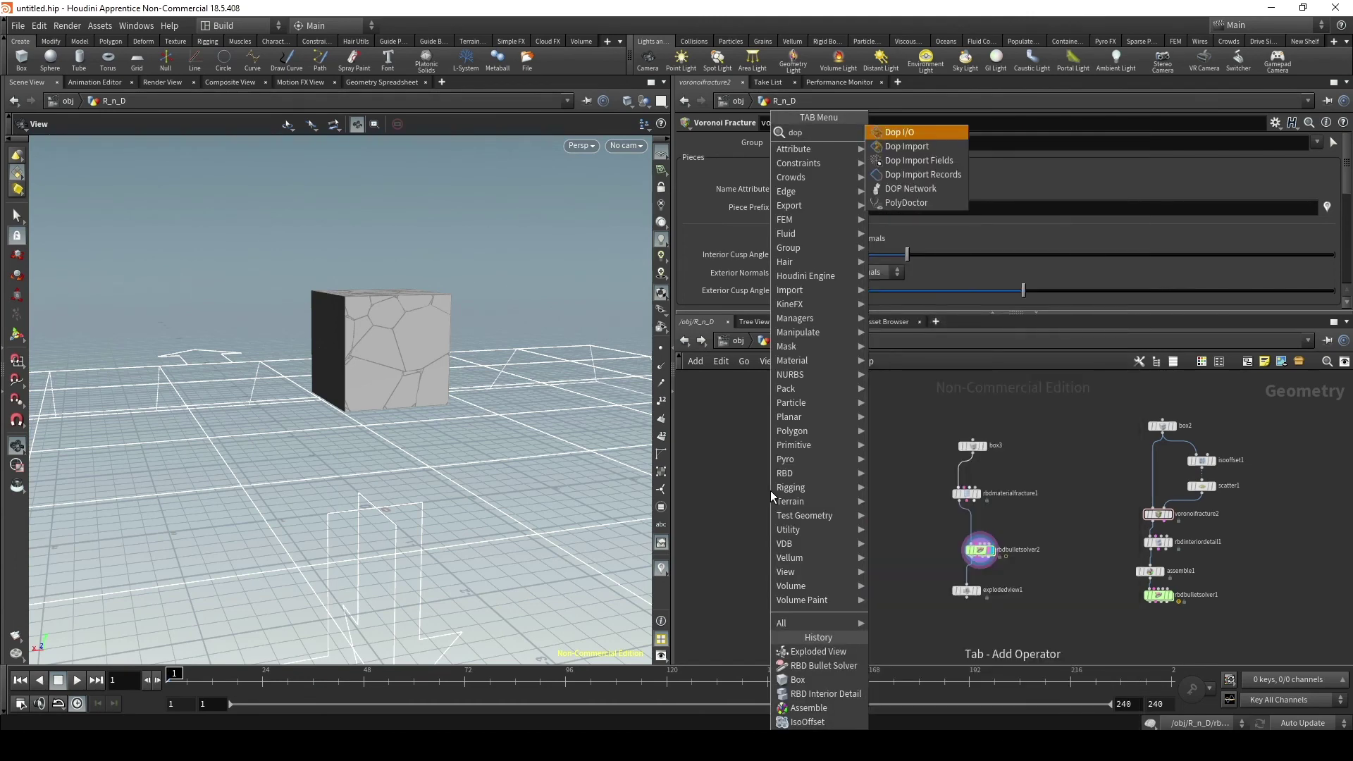
pyautogui.write('n')
pyautogui.press('Return')
pyautogui.click(771, 491)
pyautogui.scroll(3, 771, 491)
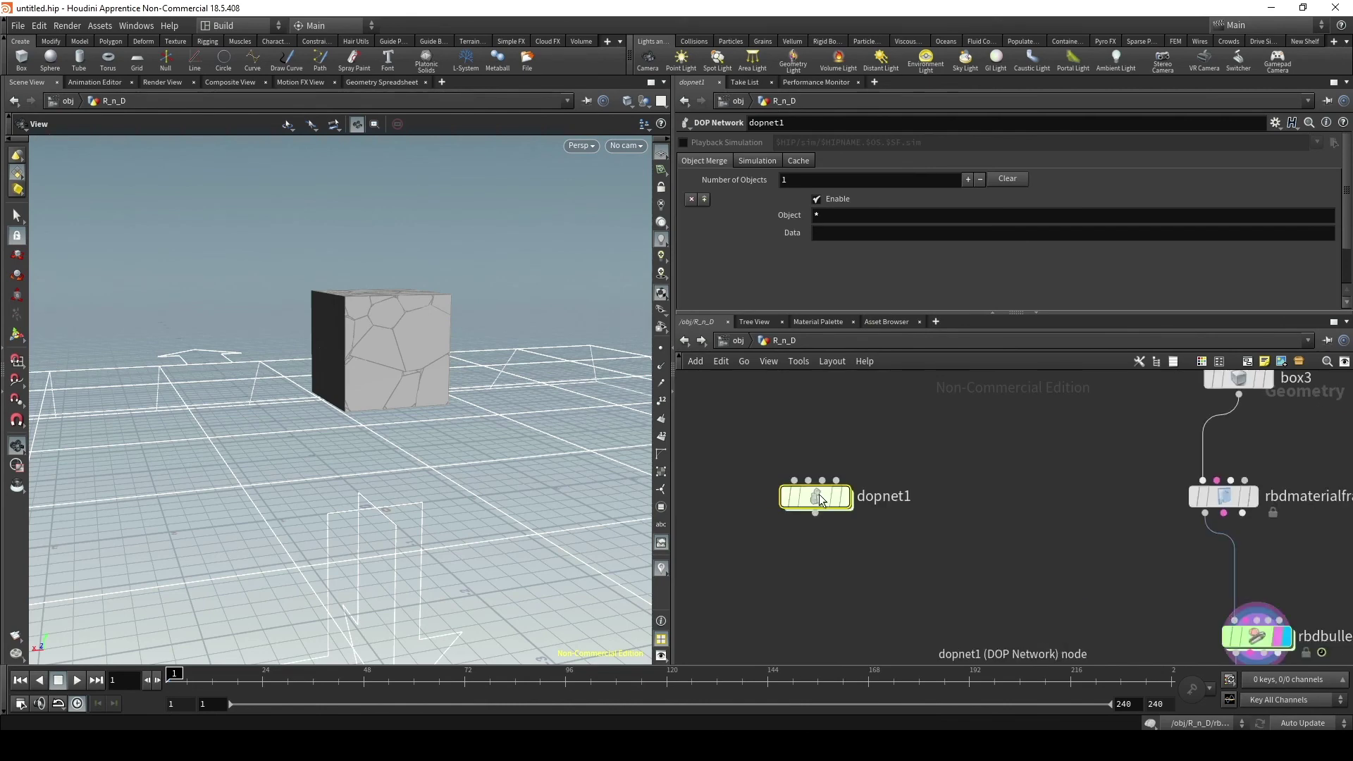
pyautogui.doubleClick(849, 493)
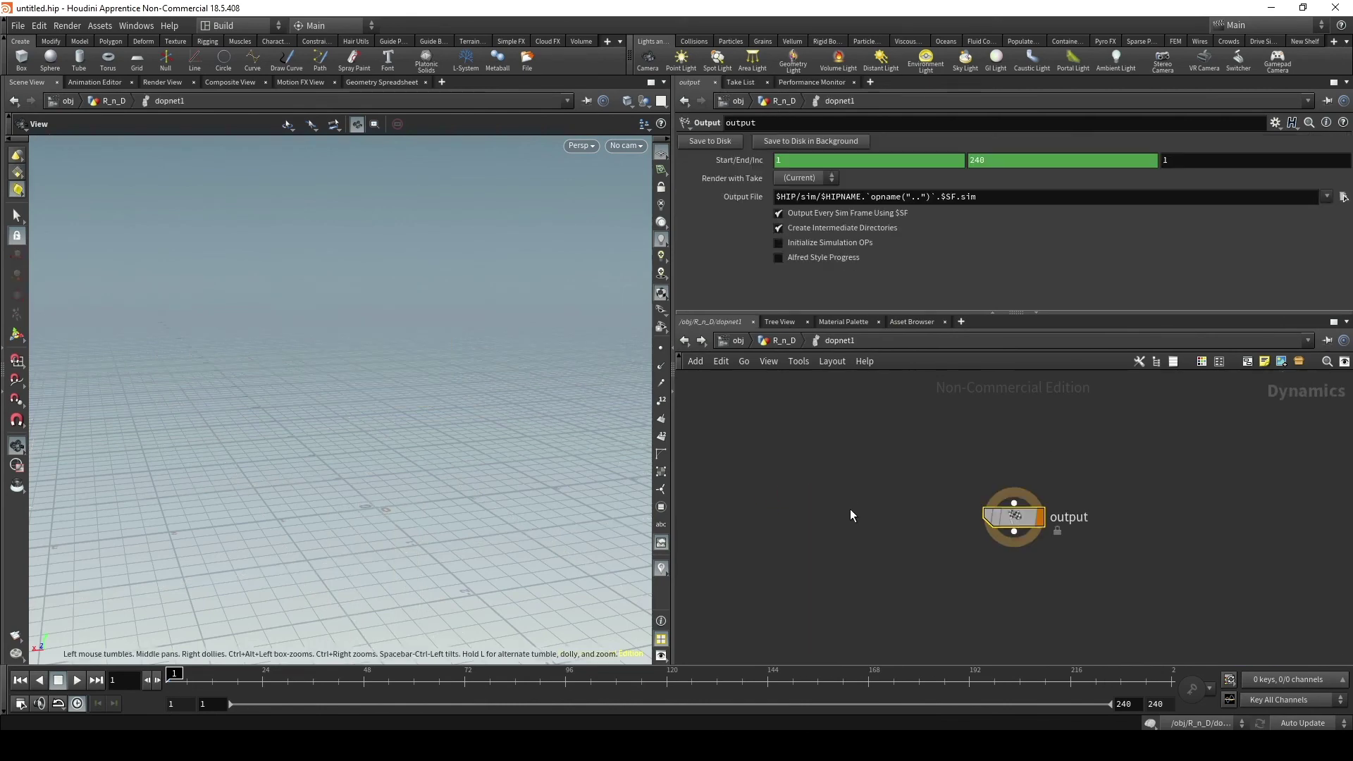
# - Add a Rigid Body Solver and a Glue Constraint Relationship node inside dopnet1
pyautogui.press('Tab')
pyautogui.write('rbs')
pyautogui.press('Return')
pyautogui.click(963, 483)
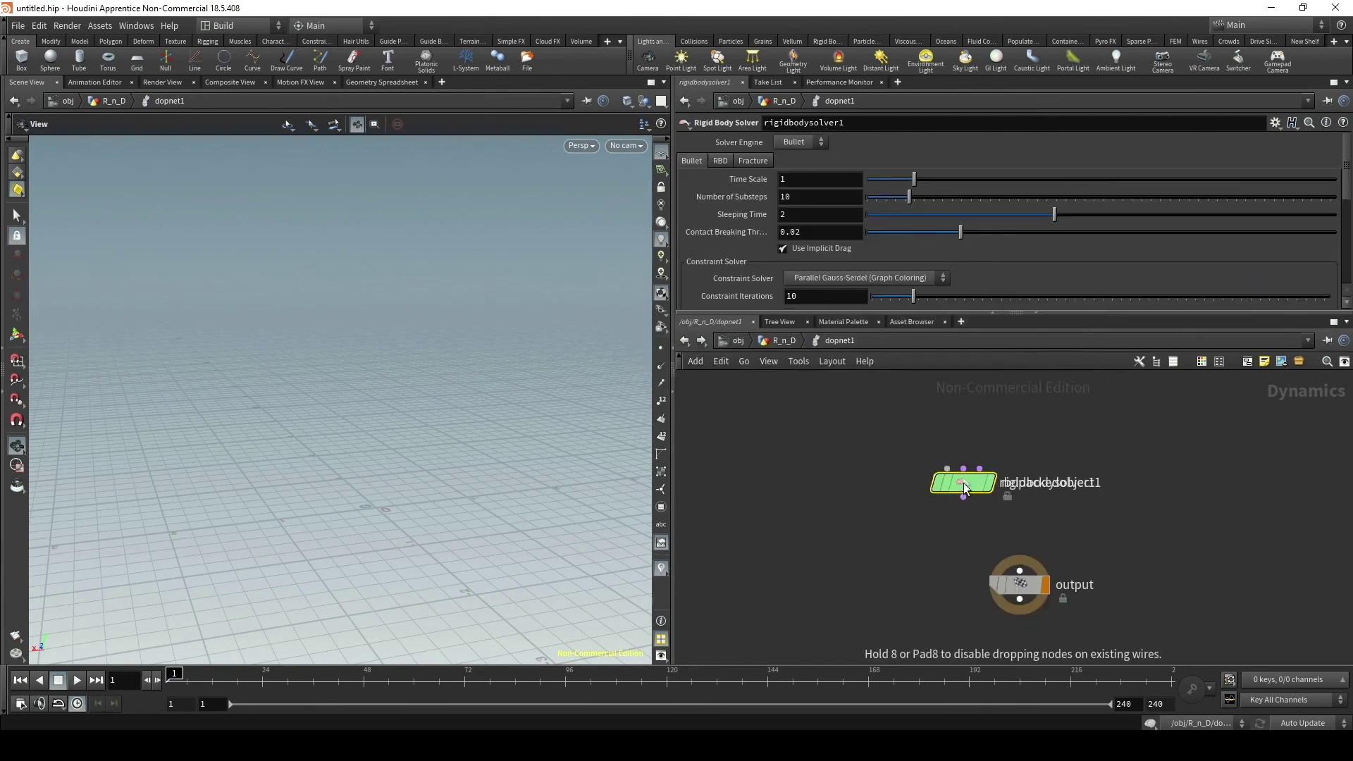
pyautogui.press('Tab')
pyautogui.write('gl')
pyautogui.press('Return')
pyautogui.click(963, 483)
# - Add a Constraint Network node and a Gravity Force node
pyautogui.press('Tab')
pyautogui.write('const')
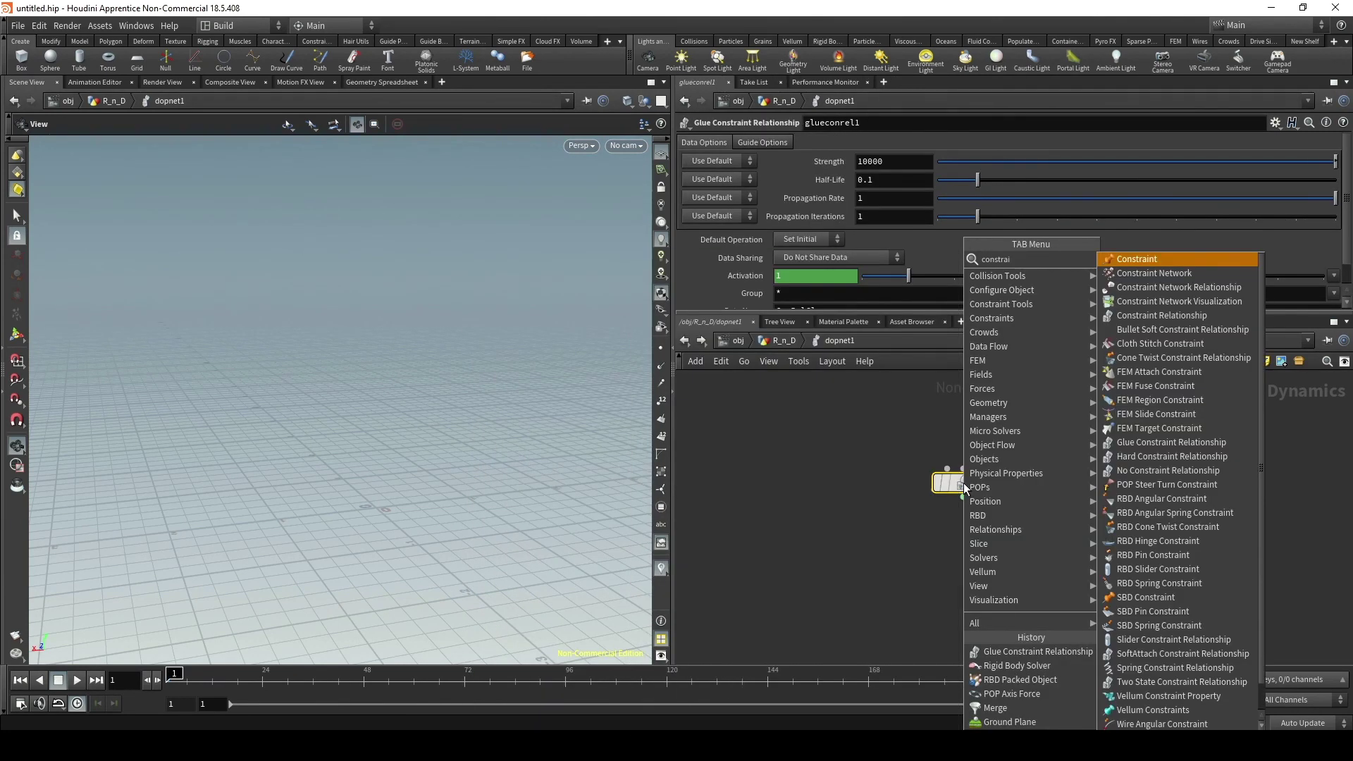
pyautogui.press('Return')
pyautogui.click(965, 488)
pyautogui.press('Tab')
pyautogui.write('gra')
pyautogui.press('Return')
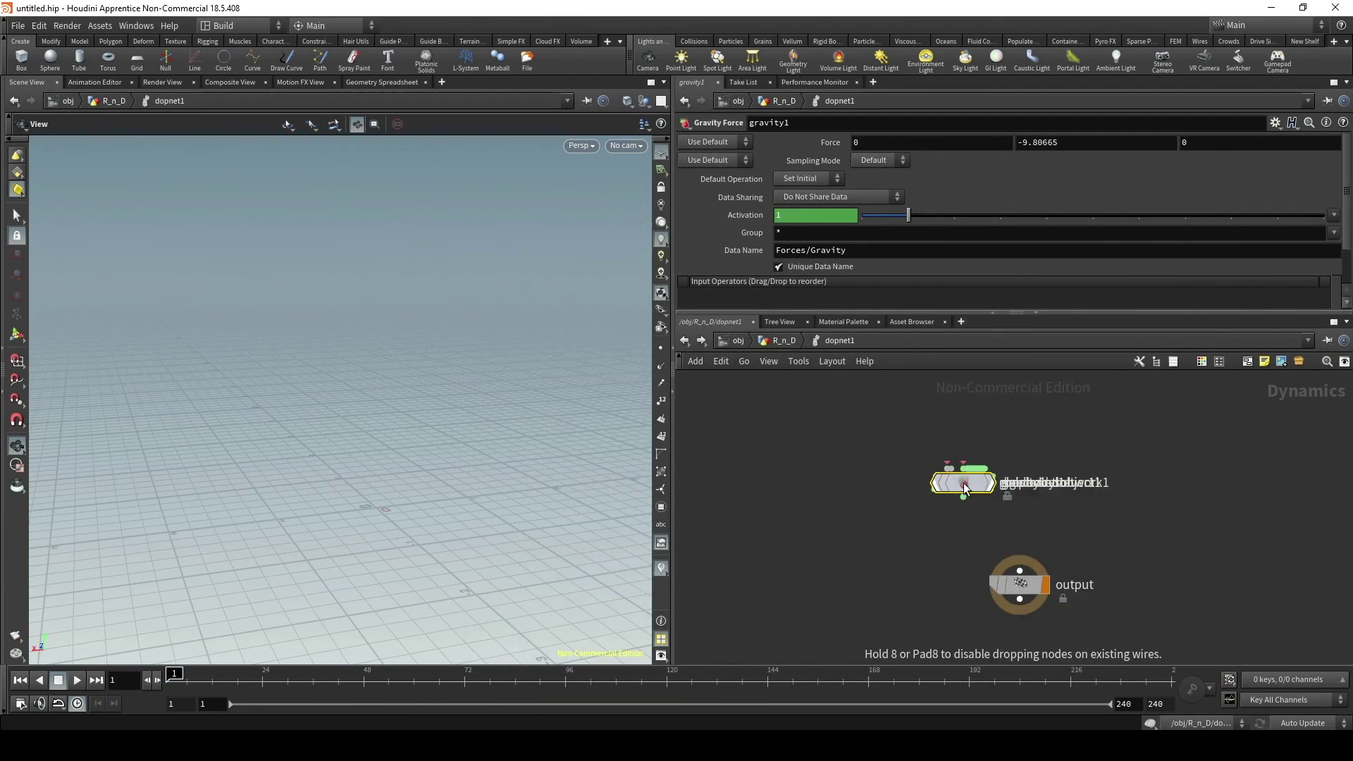
# - Spread the stacked dynamics nodes apart, moving groundplane1 aside and the output node lower
pyautogui.moveTo(963, 484)
pyautogui.mouseDown()
pyautogui.moveTo(789, 532)
pyautogui.moveTo(1012, 532)
pyautogui.mouseUp()
pyautogui.moveTo(963, 483)
pyautogui.mouseDown()
pyautogui.moveTo(1118, 452)
pyautogui.moveTo(822, 415)
pyautogui.moveTo(1020, 431)
pyautogui.mouseUp()
pyautogui.moveTo(963, 484); pyautogui.dragTo(842, 463)
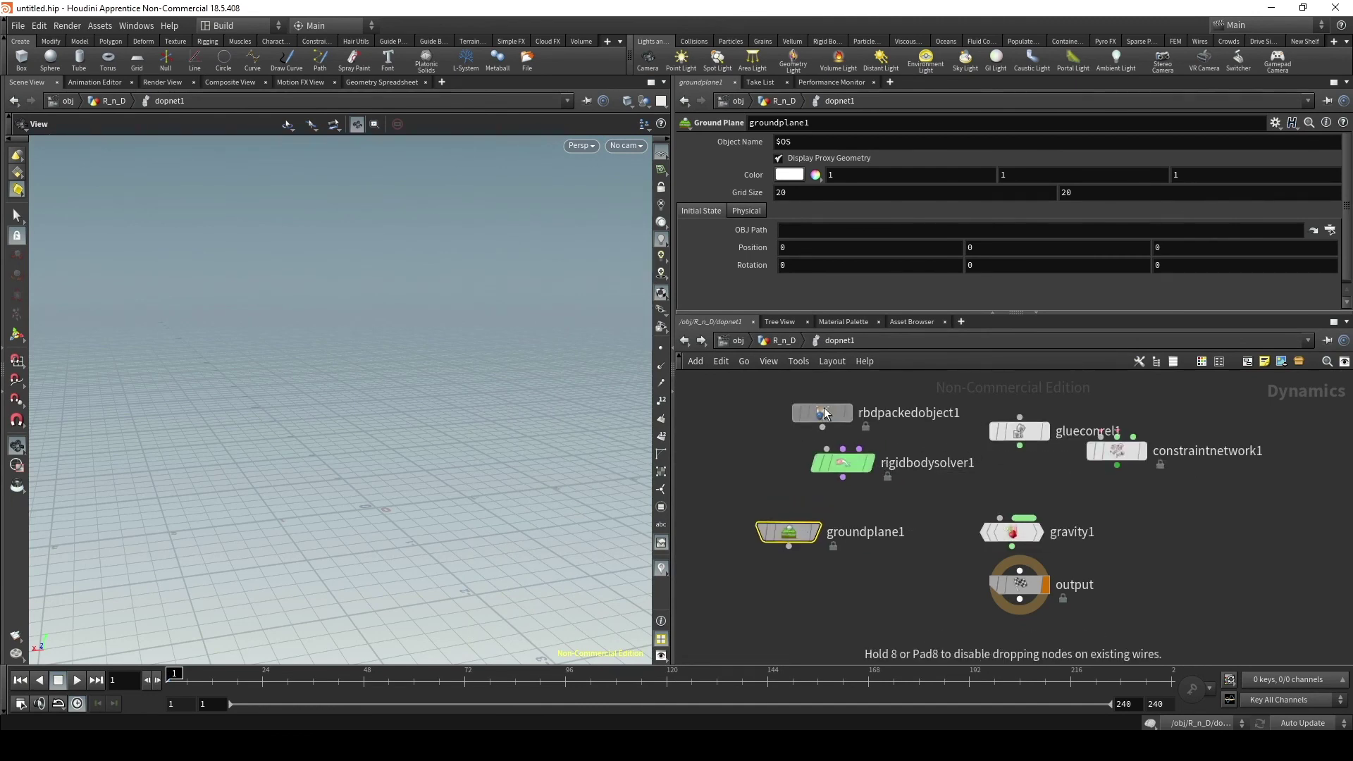
pyautogui.moveTo(1020, 584); pyautogui.dragTo(1020, 605)
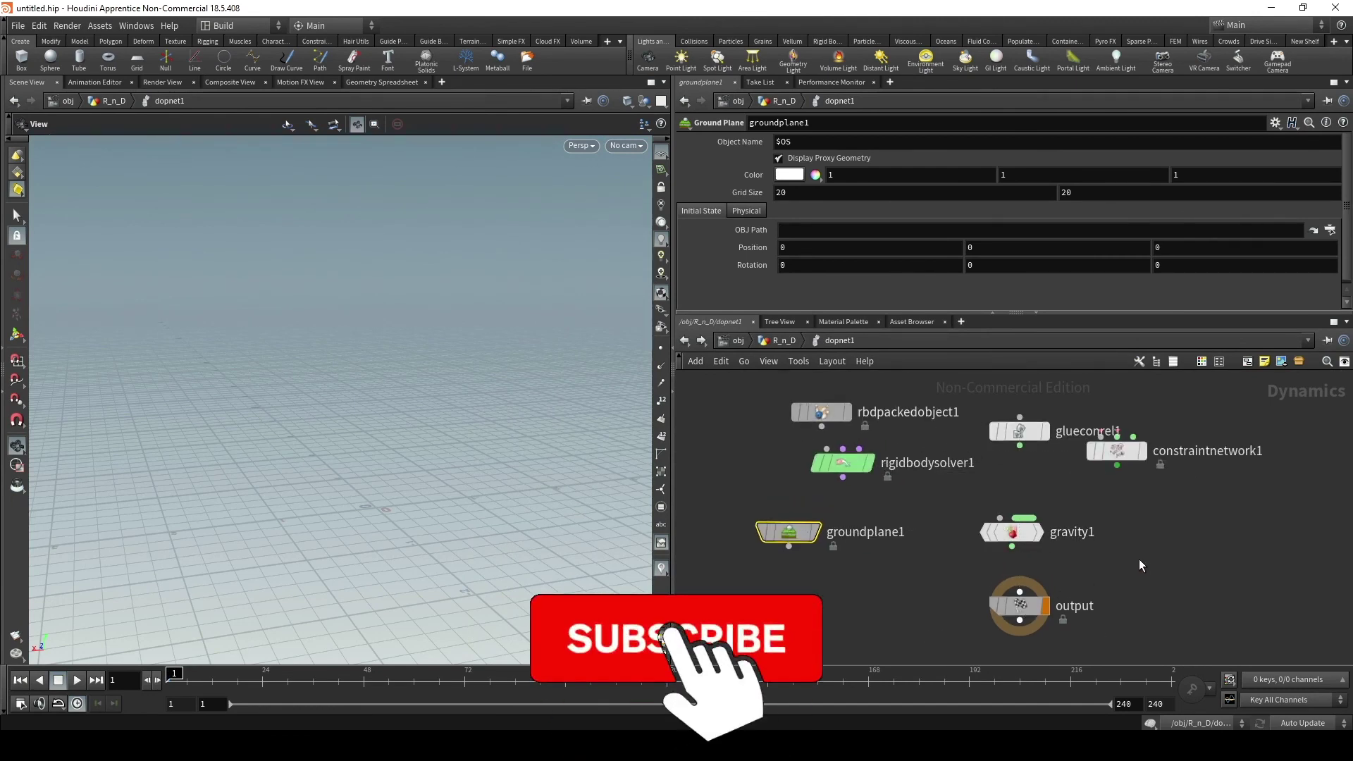
# - Position gravity1 and constraintnetwork1, then wire rbdpackedobject1 into rigidbodysolver1 into constraintnetwork1
pyautogui.moveTo(1026, 537); pyautogui.dragTo(1029, 559)
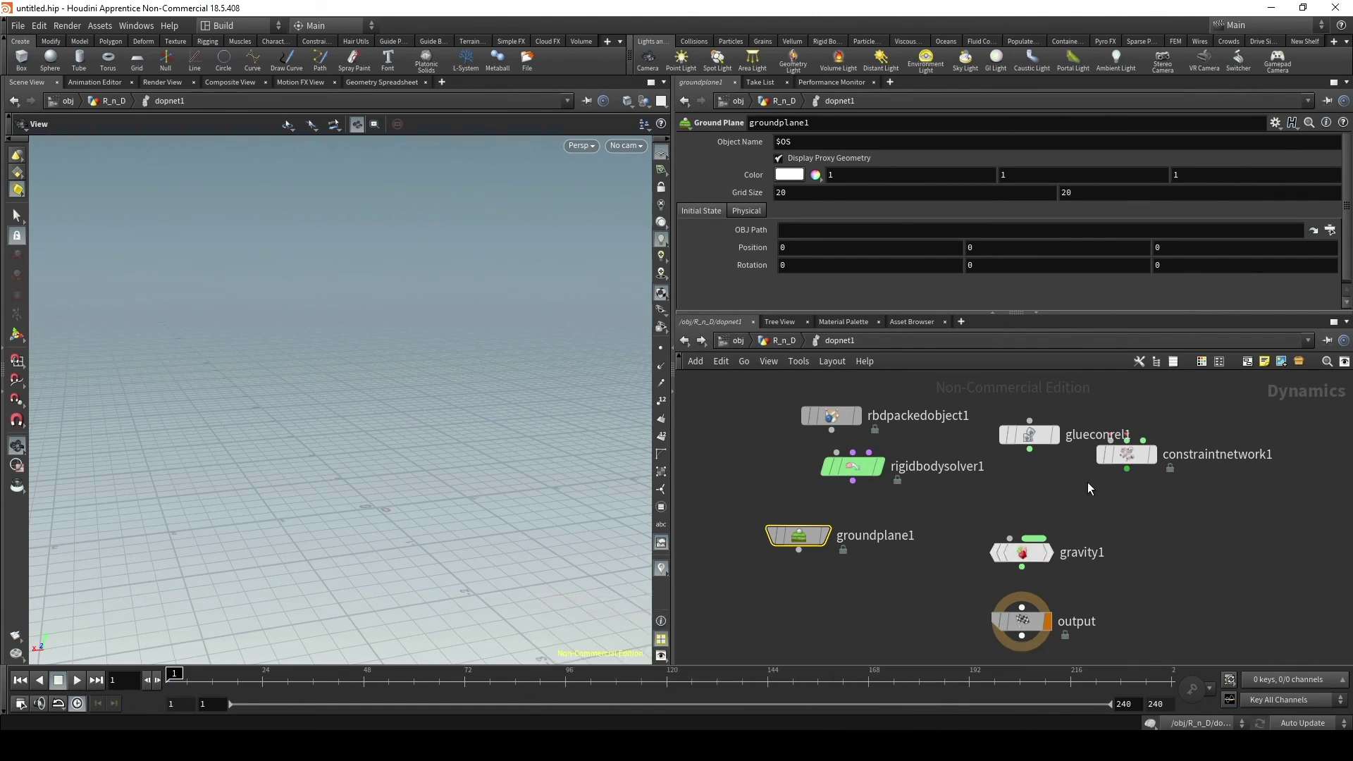
pyautogui.moveTo(1125, 457)
pyautogui.mouseDown()
pyautogui.moveTo(1142, 494)
pyautogui.moveTo(1022, 493)
pyautogui.mouseUp()
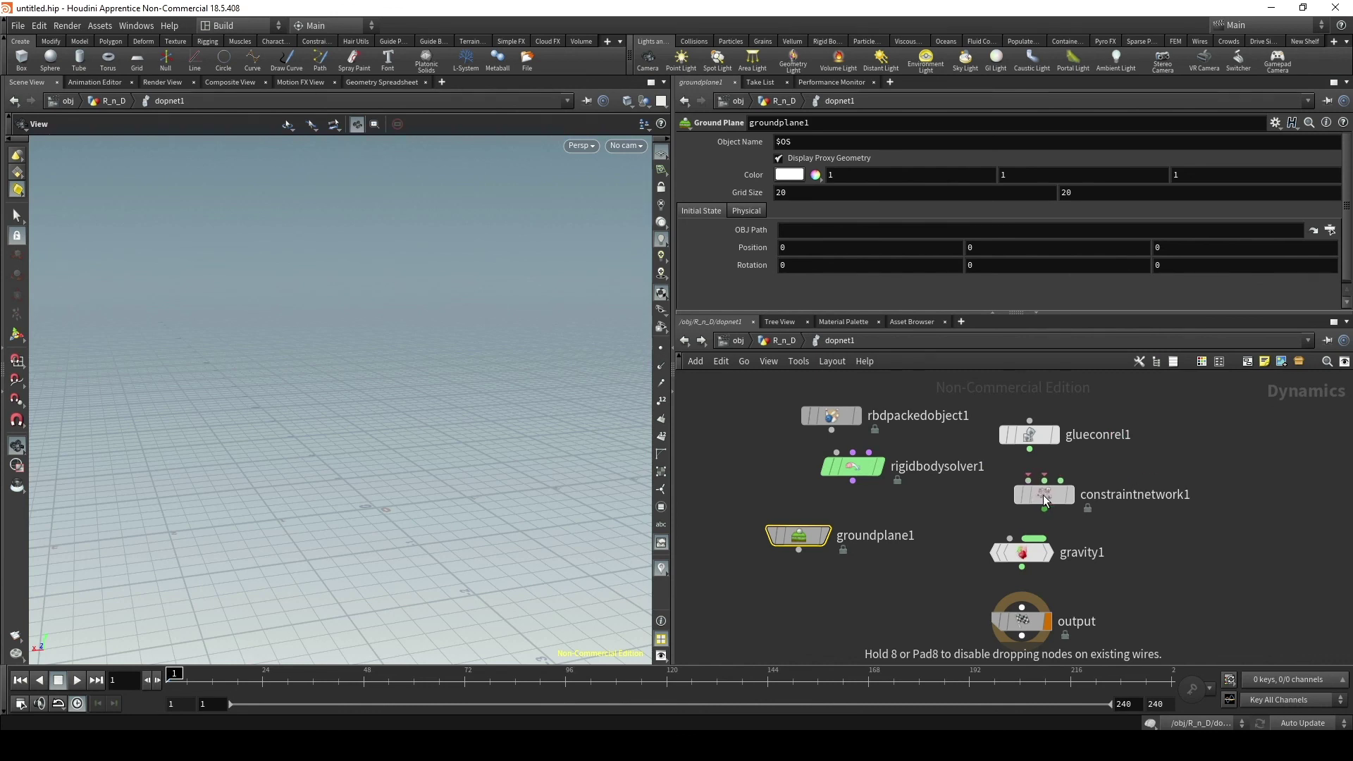
pyautogui.moveTo(1036, 448)
pyautogui.mouseDown()
pyautogui.moveTo(1186, 442)
pyautogui.moveTo(1038, 480)
pyautogui.mouseUp()
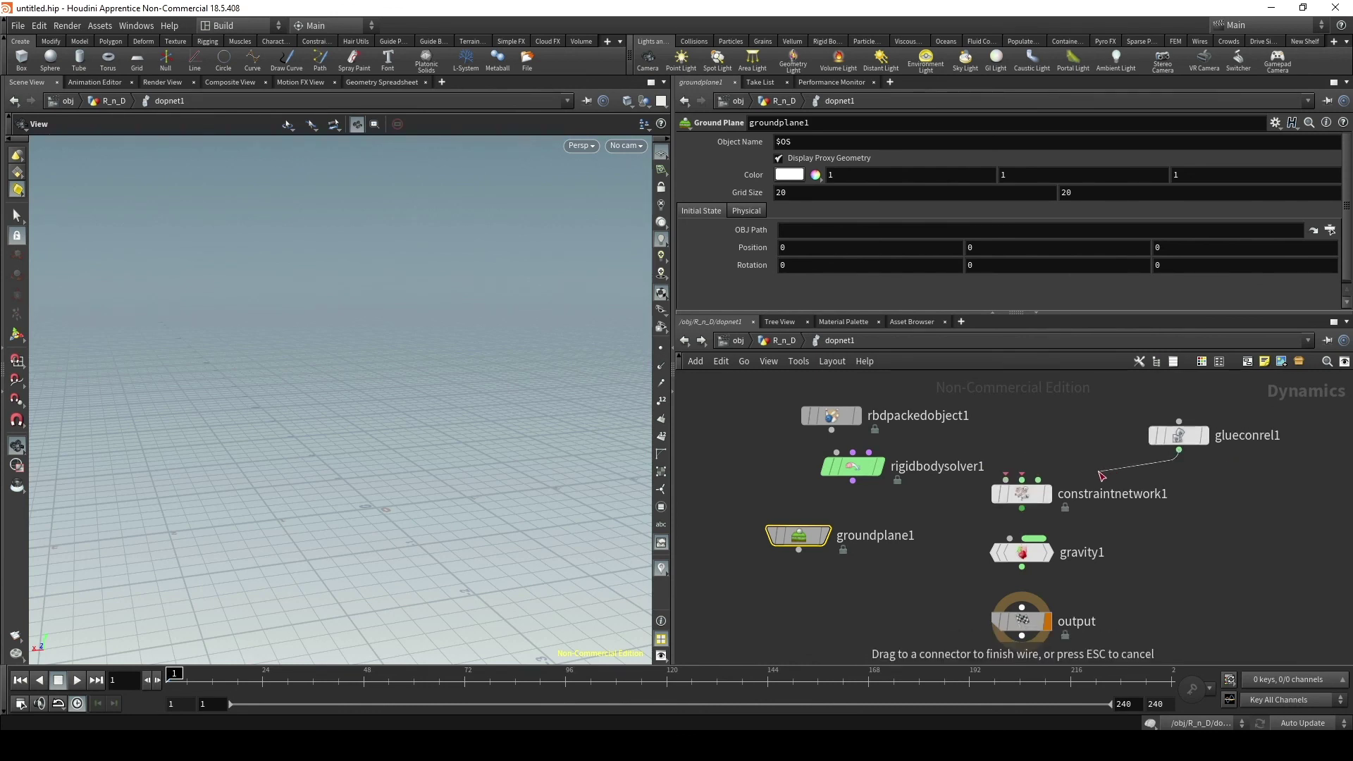
pyautogui.moveTo(853, 465)
pyautogui.mouseDown()
pyautogui.moveTo(912, 445)
pyautogui.moveTo(993, 482)
pyautogui.mouseUp()
pyautogui.click(1006, 480)
pyautogui.moveTo(912, 445); pyautogui.dragTo(886, 454)
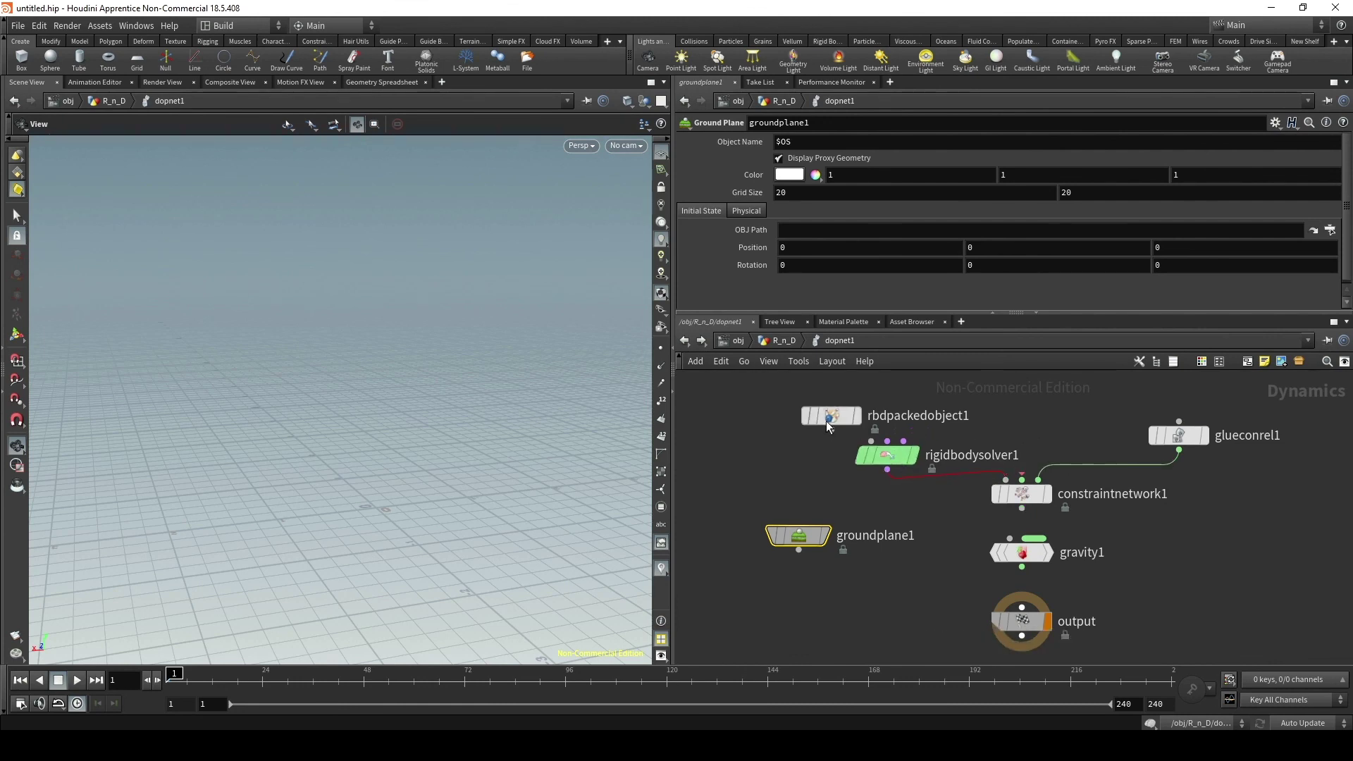
pyautogui.moveTo(832, 415)
pyautogui.mouseDown()
pyautogui.moveTo(812, 407)
pyautogui.moveTo(846, 444)
pyautogui.moveTo(872, 442)
pyautogui.mouseUp()
# - Insert a Merge node between gravity1 and output, then tidy the node layout
pyautogui.press('l')
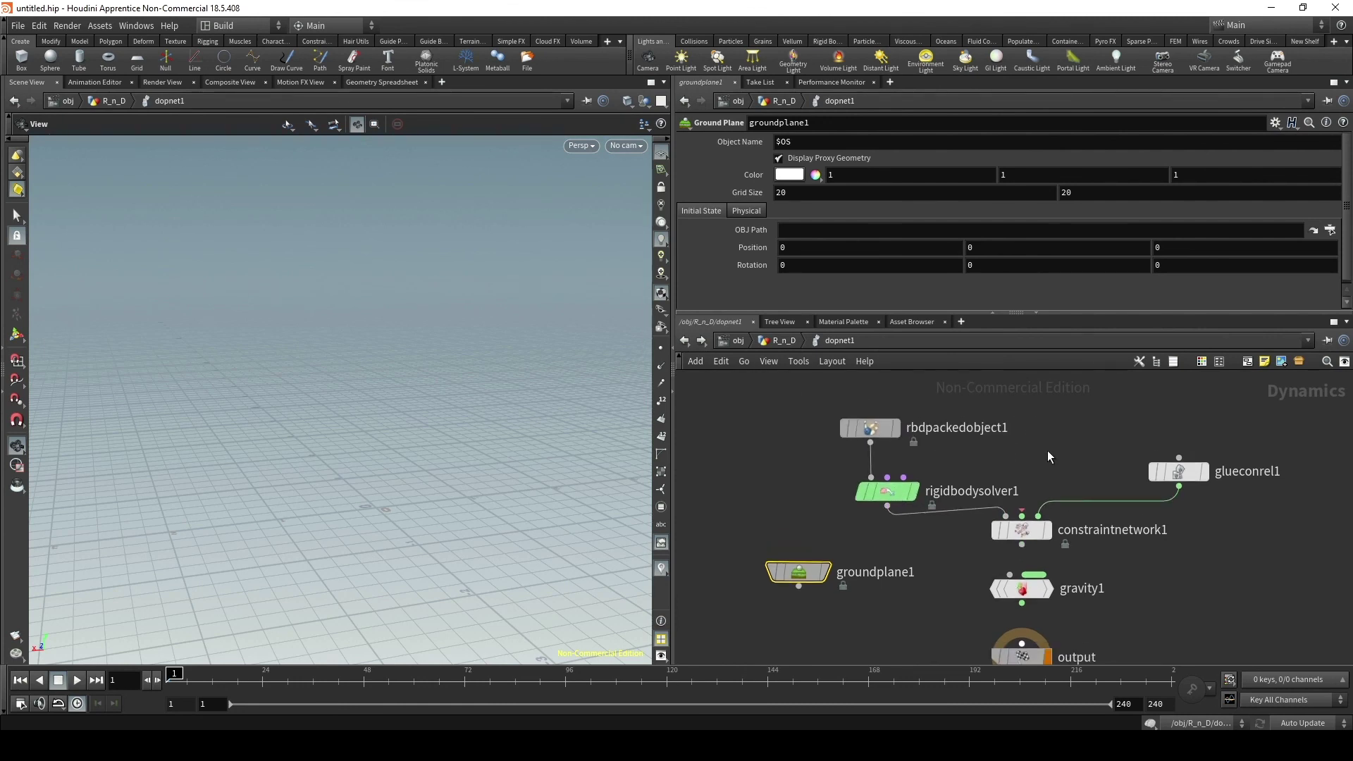
pyautogui.scroll(-2, 1047, 451)
pyautogui.press('Tab')
pyautogui.write('merge')
pyautogui.press('Return')
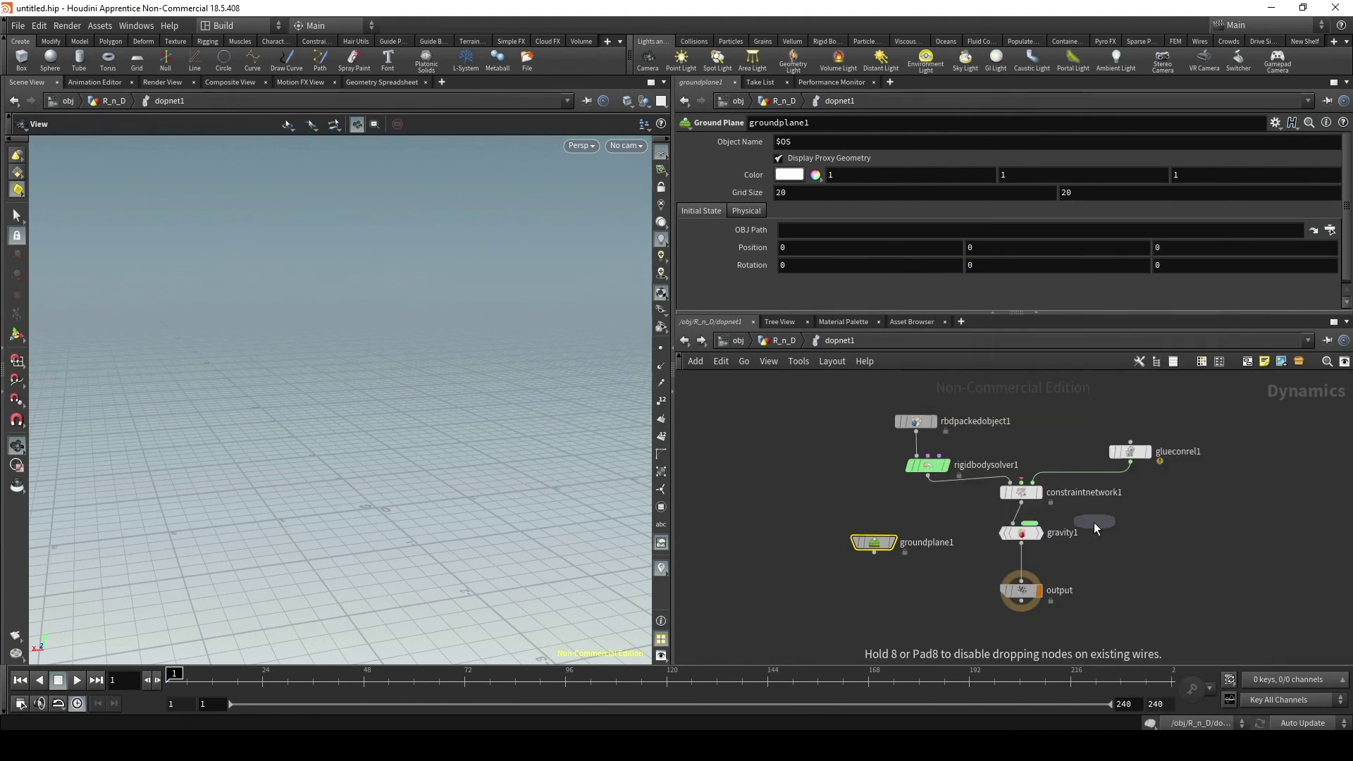
pyautogui.click(1022, 567)
pyautogui.press('l')
pyautogui.scroll(-1, 1106, 521)
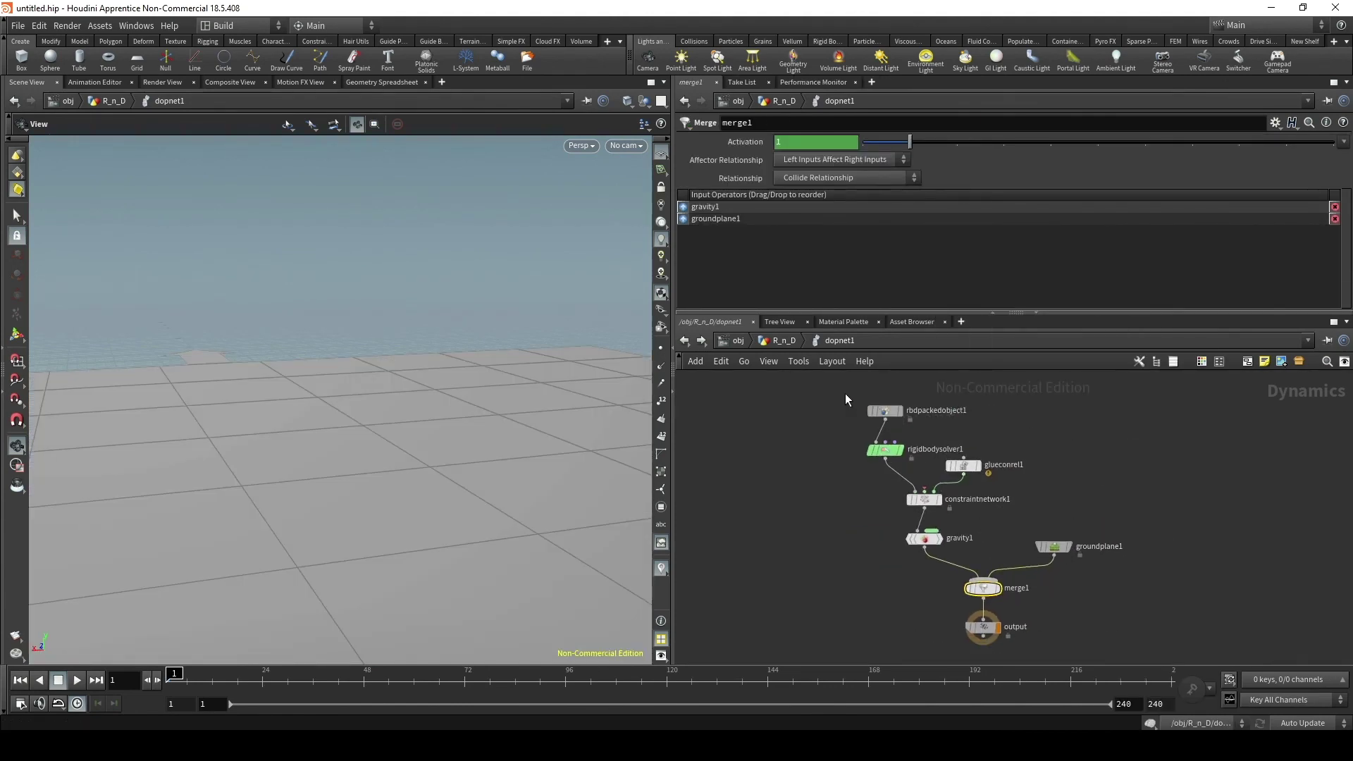
pyautogui.moveTo(844, 393)
pyautogui.mouseDown()
pyautogui.moveTo(913, 474)
pyautogui.moveTo(841, 467)
pyautogui.mouseUp()
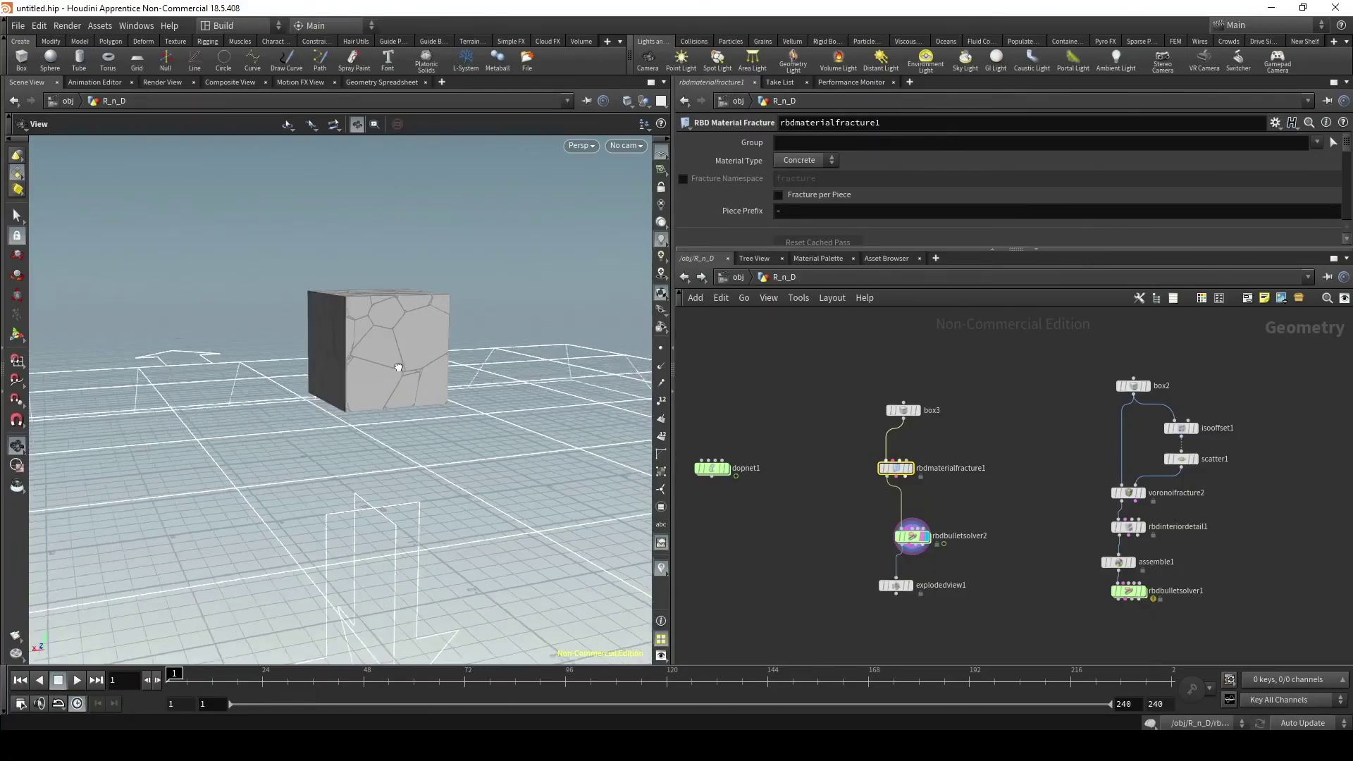
# - Orbit the viewport to inspect the fractured concrete cube
pyautogui.moveTo(392, 368)
pyautogui.mouseDown()
pyautogui.moveTo(406, 363)
pyautogui.moveTo(405, 377)
pyautogui.moveTo(441, 339)
pyautogui.mouseUp()
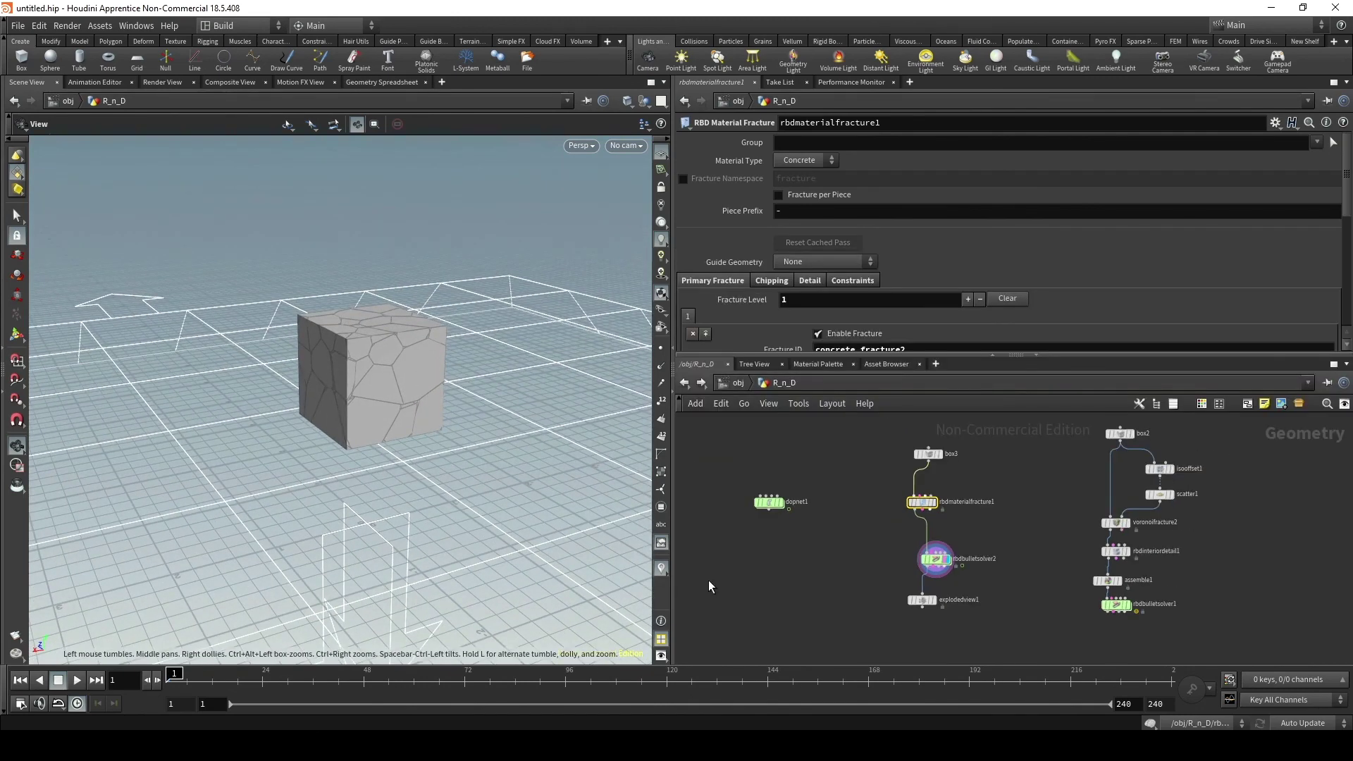